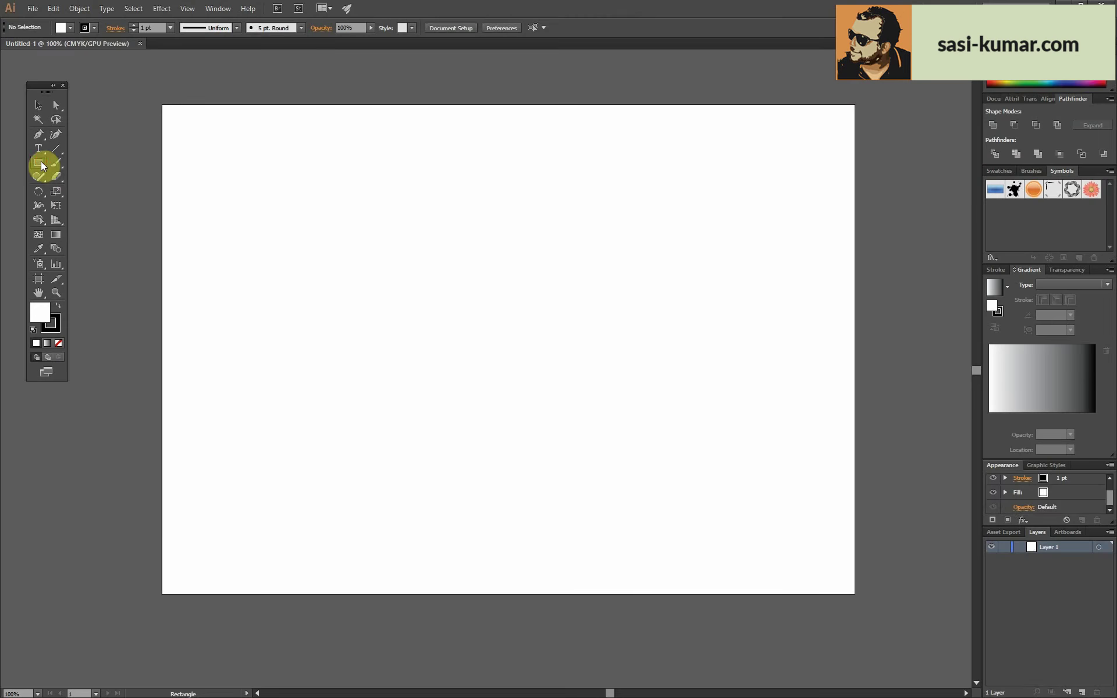
# - Draw a tall ellipse and square off its top and bottom anchors into a rounded face shape
pyautogui.moveTo(42, 166); pyautogui.dragTo(76, 192)
pyautogui.moveTo(439, 207); pyautogui.dragTo(543, 331)
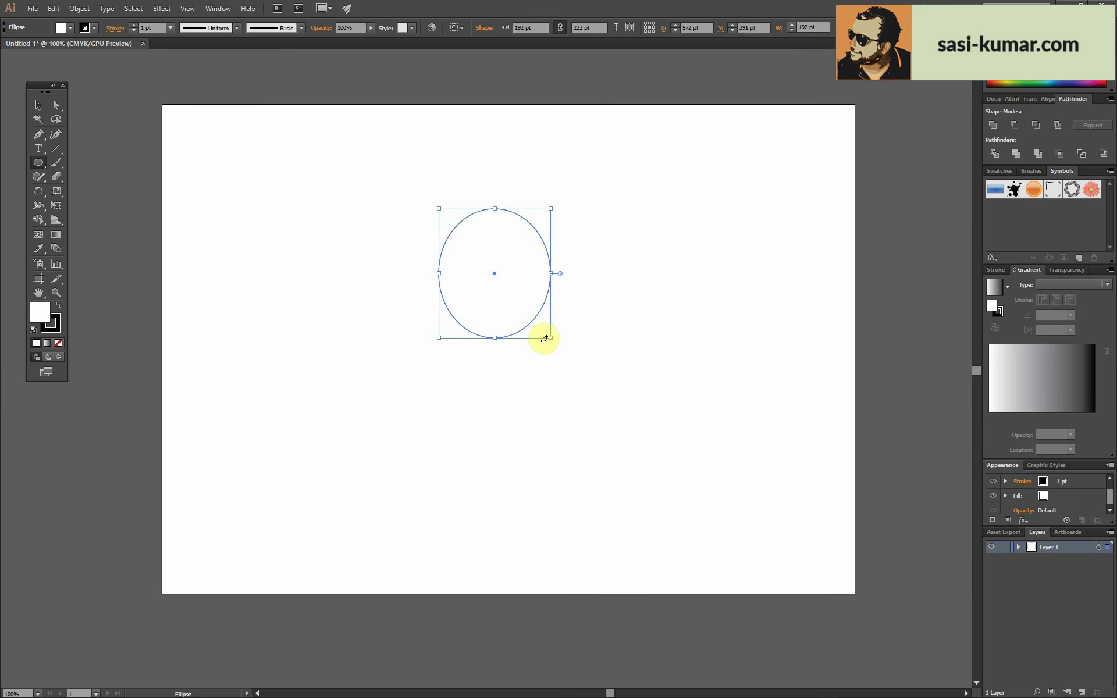
pyautogui.hotkey('ctrl', 'z')
pyautogui.moveTo(424, 207); pyautogui.dragTo(549, 361)
pyautogui.click(55, 105)
pyautogui.click(486, 360)
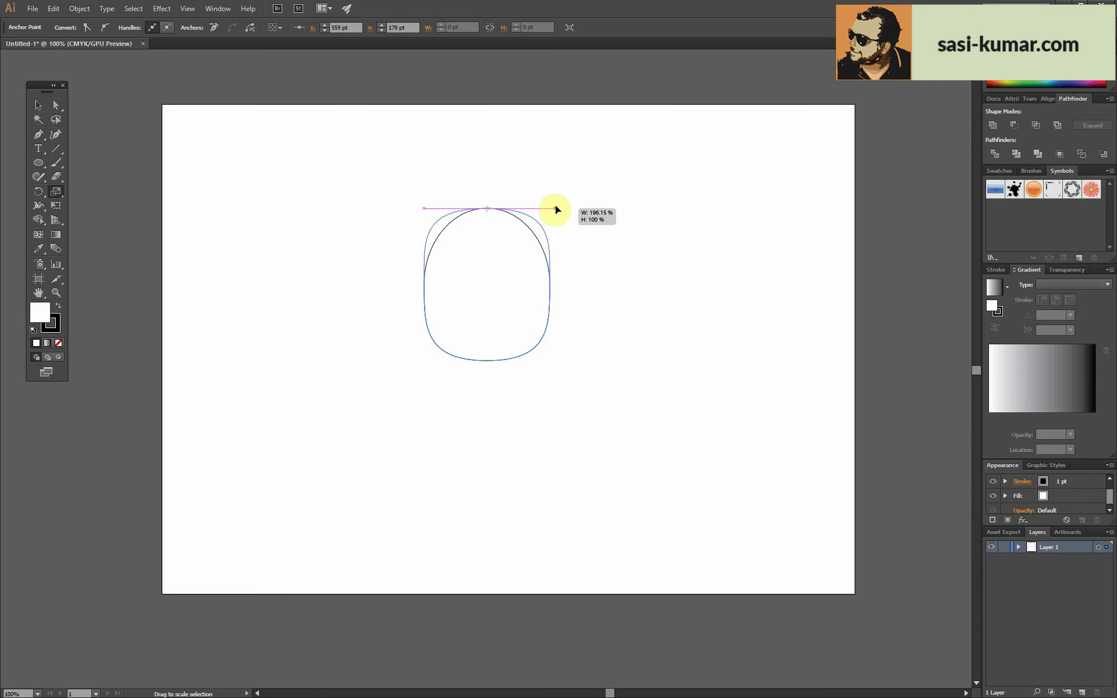
pyautogui.moveTo(548, 209); pyautogui.dragTo(555, 206)
pyautogui.click(38, 105)
pyautogui.click(605, 255)
pyautogui.hotkey('ctrl', '+')
pyautogui.hotkey('ctrl', '+')
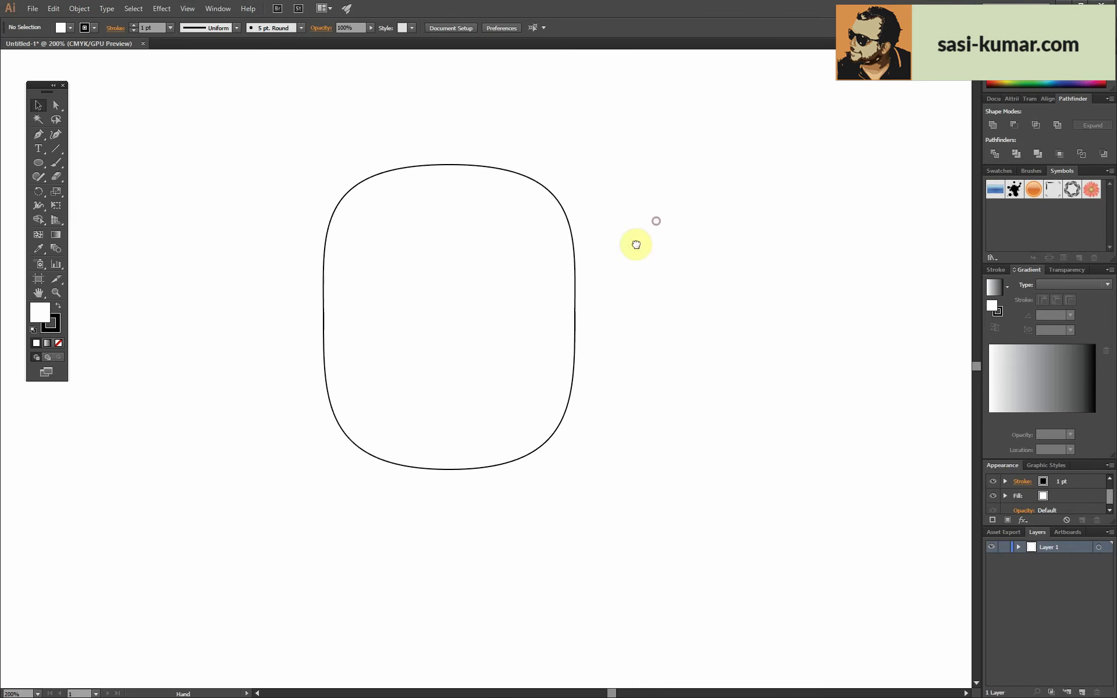
# - Draw a small unfilled ellipse and place an overlapping copy below it
pyautogui.moveTo(456, 330); pyautogui.dragTo(457, 332)
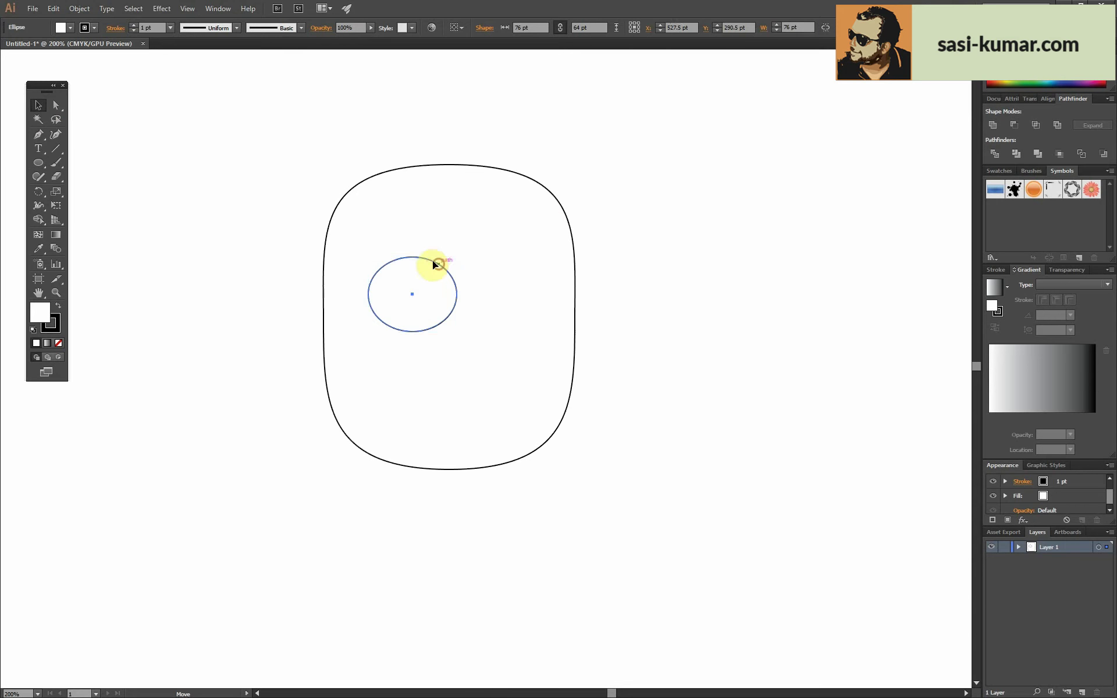
pyautogui.press('/')
pyautogui.keyDown('shift'); pyautogui.click(378, 259); pyautogui.keyUp('shift')
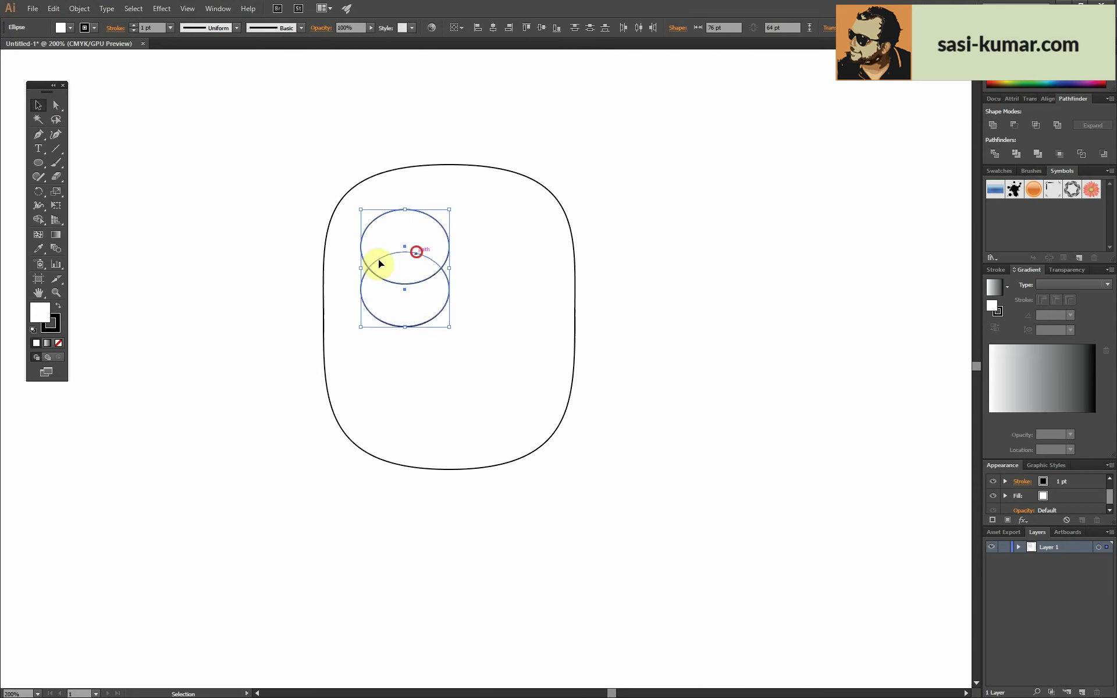
pyautogui.moveTo(378, 259); pyautogui.dragTo(208, 280)
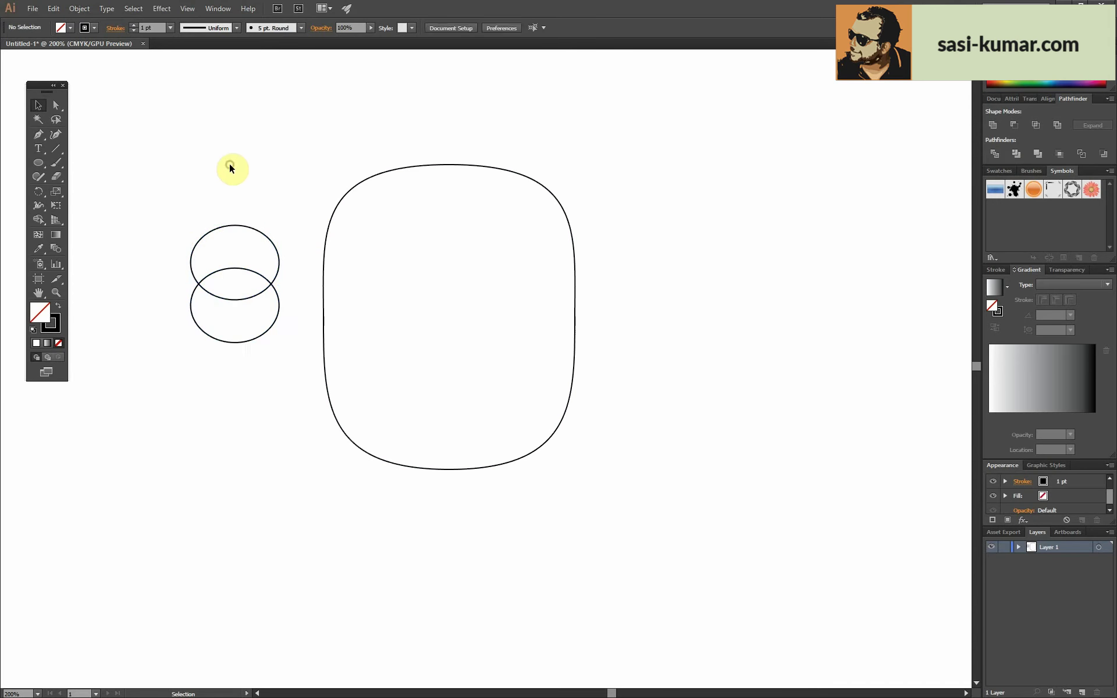
pyautogui.moveTo(229, 167)
pyautogui.mouseDown()
pyautogui.moveTo(274, 314)
pyautogui.moveTo(359, 290)
pyautogui.moveTo(491, 338)
pyautogui.mouseUp()
# - Divide the overlapping ellipses and move the middle lens piece to the face's upper left
pyautogui.click(994, 154)
pyautogui.doubleClick(218, 295)
pyautogui.doubleClick(416, 323)
pyautogui.hotkey('ctrl', '+')
pyautogui.hotkey('ctrl', '+')
pyautogui.hotkey('ctrl', 'shift', 'a')
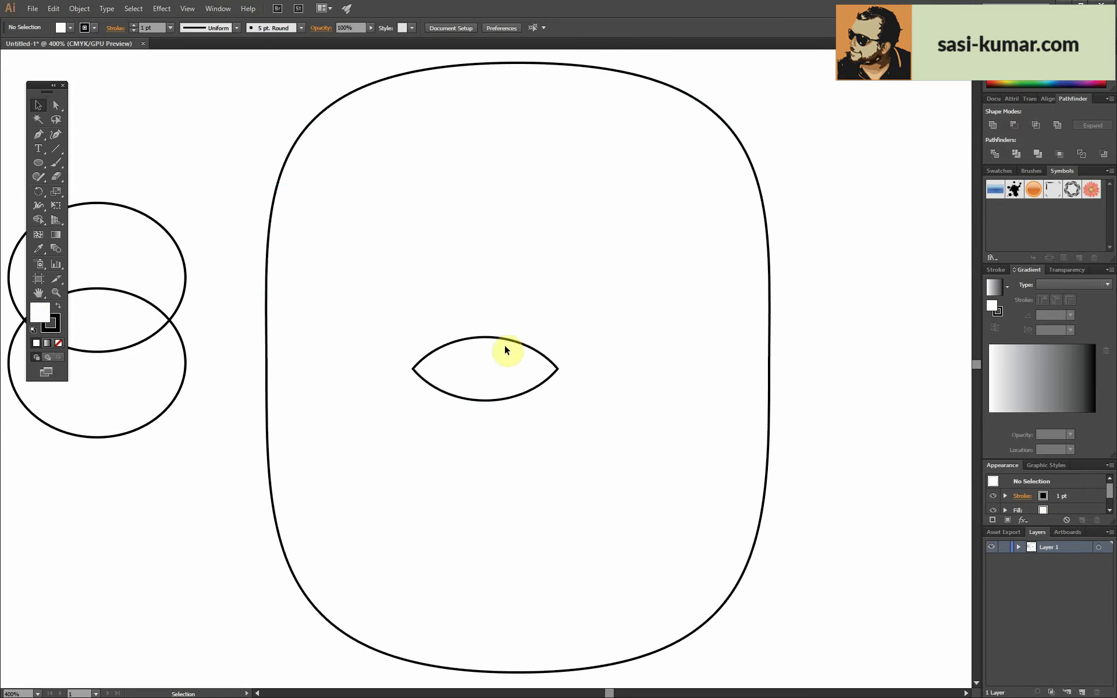
pyautogui.moveTo(400, 281); pyautogui.dragTo(400, 281)
pyautogui.press('a')
pyautogui.hotkey('ctrl', '+')
pyautogui.hotkey('ctrl', '+')
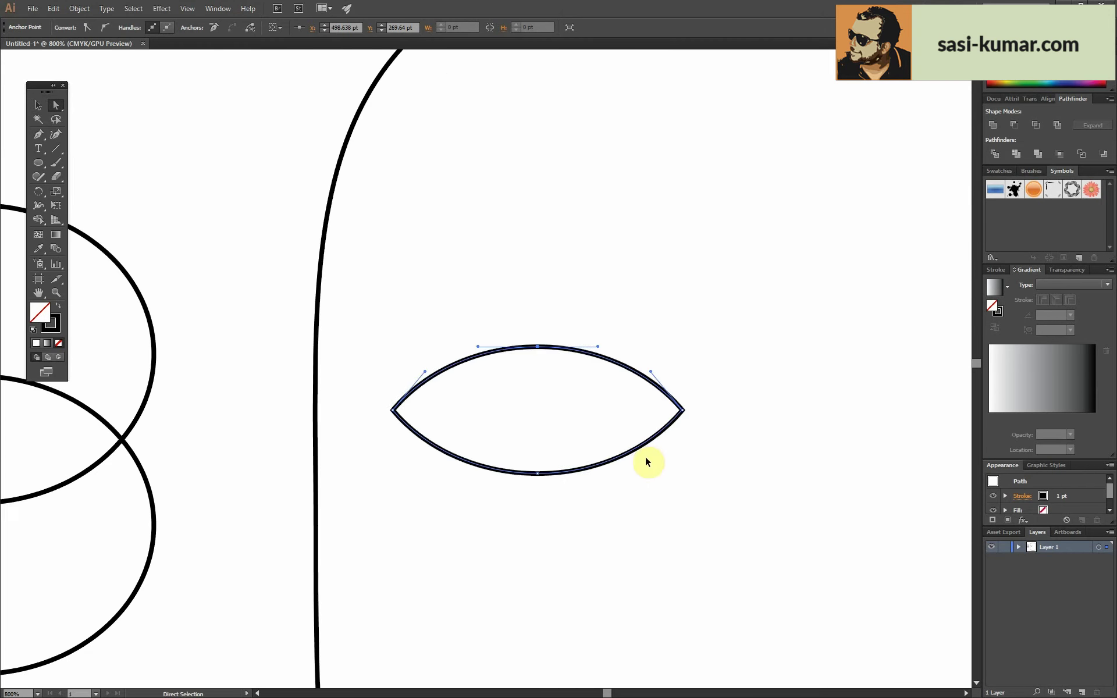
pyautogui.hotkey('ctrl', 'k')
pyautogui.press('Return')
pyautogui.press('Up')
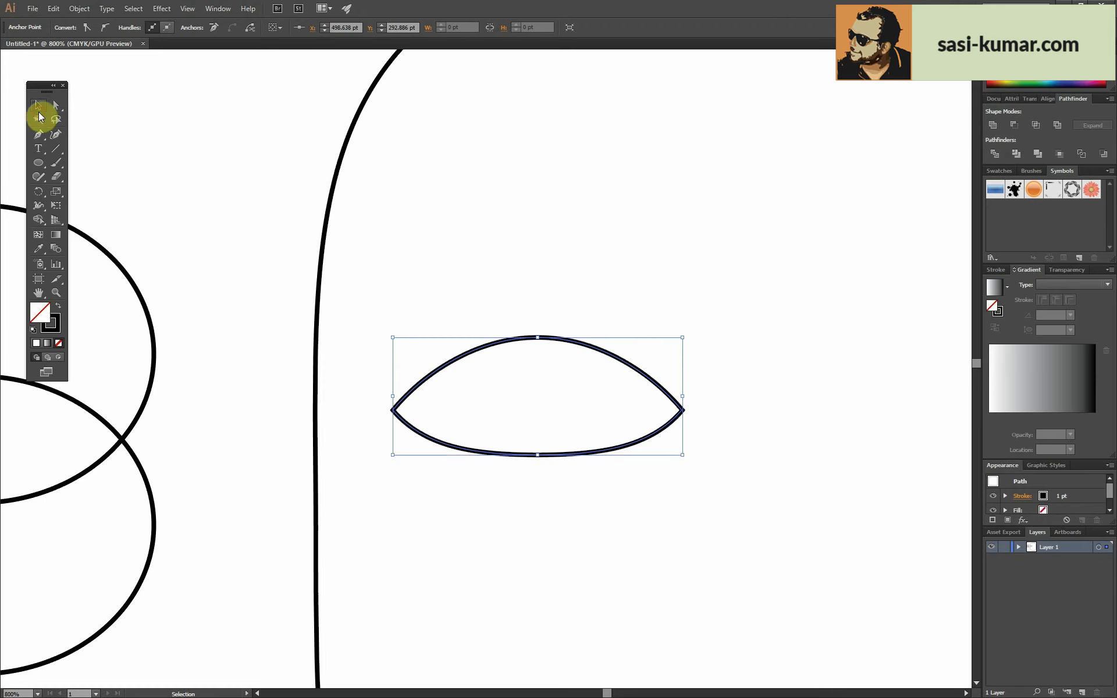
# - Turn a widened copy of the lens into a round-joined, tapered eyelid arc above the eye
pyautogui.moveTo(567, 341); pyautogui.dragTo(567, 253)
pyautogui.moveTo(682, 368); pyautogui.dragTo(710, 388)
pyautogui.click(56, 106)
pyautogui.click(538, 389)
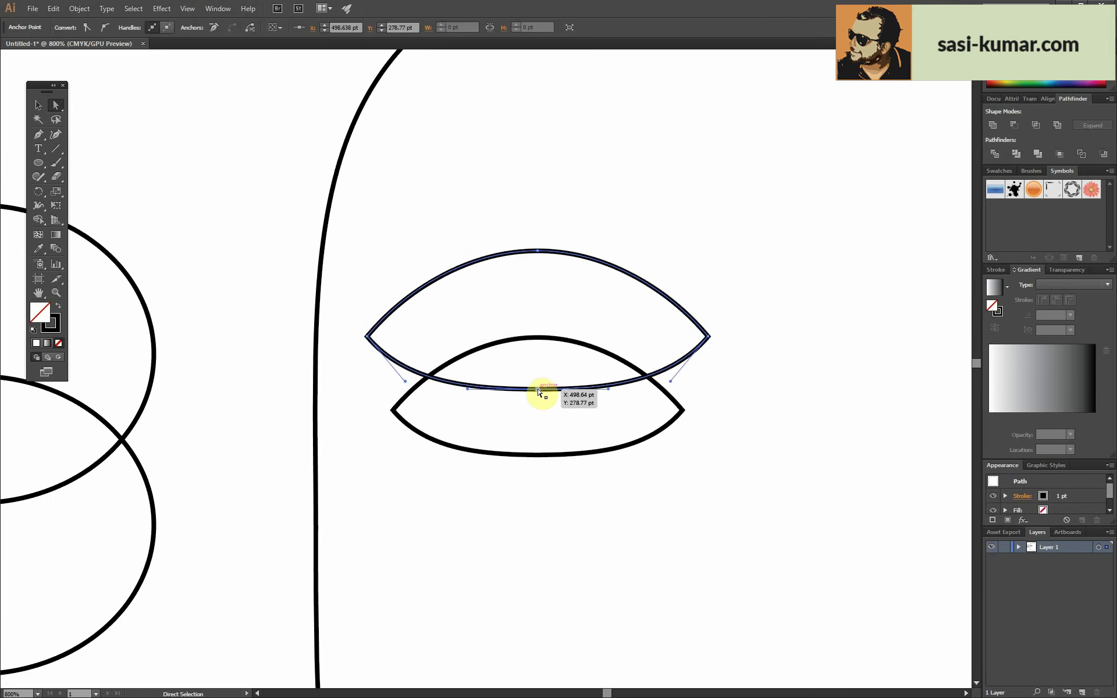
pyautogui.press('Delete')
pyautogui.press('v')
pyautogui.press('Down')
pyautogui.press('Down')
pyautogui.press('Down')
pyautogui.click(997, 272)
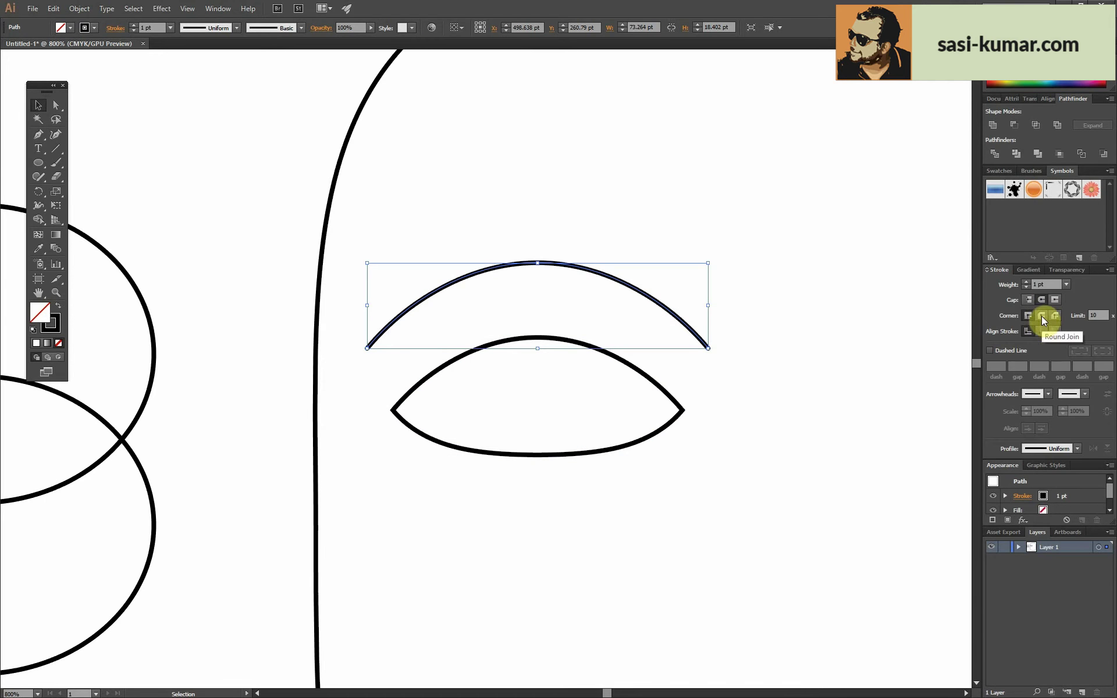
pyautogui.click(237, 27)
pyautogui.click(222, 135)
pyautogui.click(623, 302)
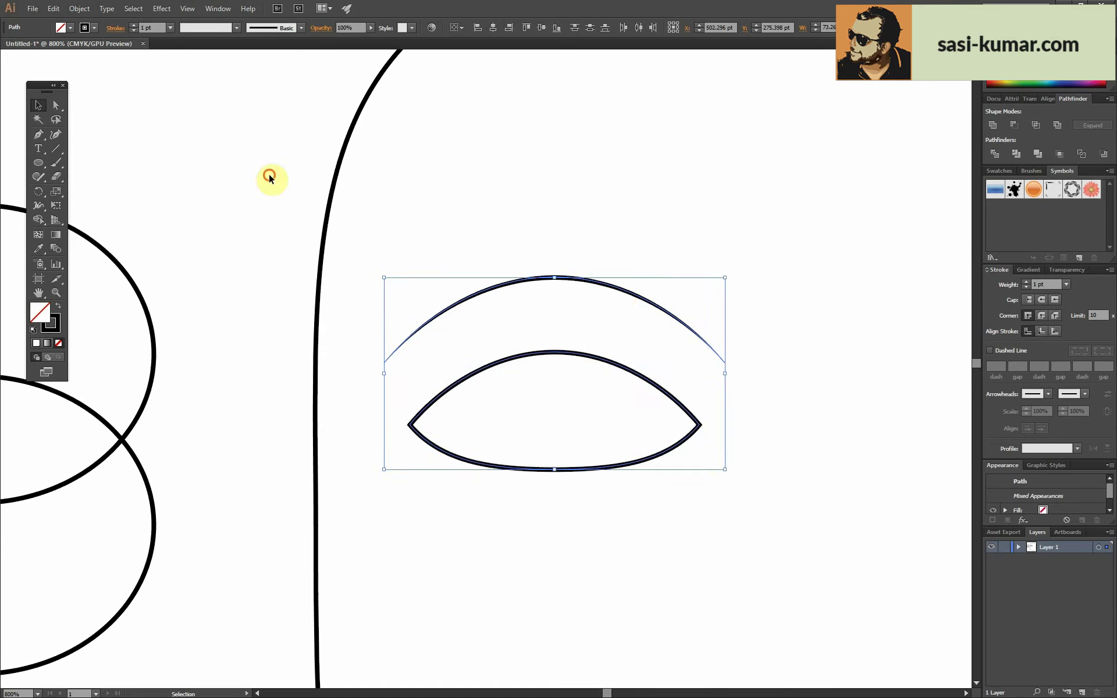
pyautogui.click(186, 169)
# - Pen a tapered curve beneath the eye from its corner
pyautogui.click(544, 334)
pyautogui.press('p')
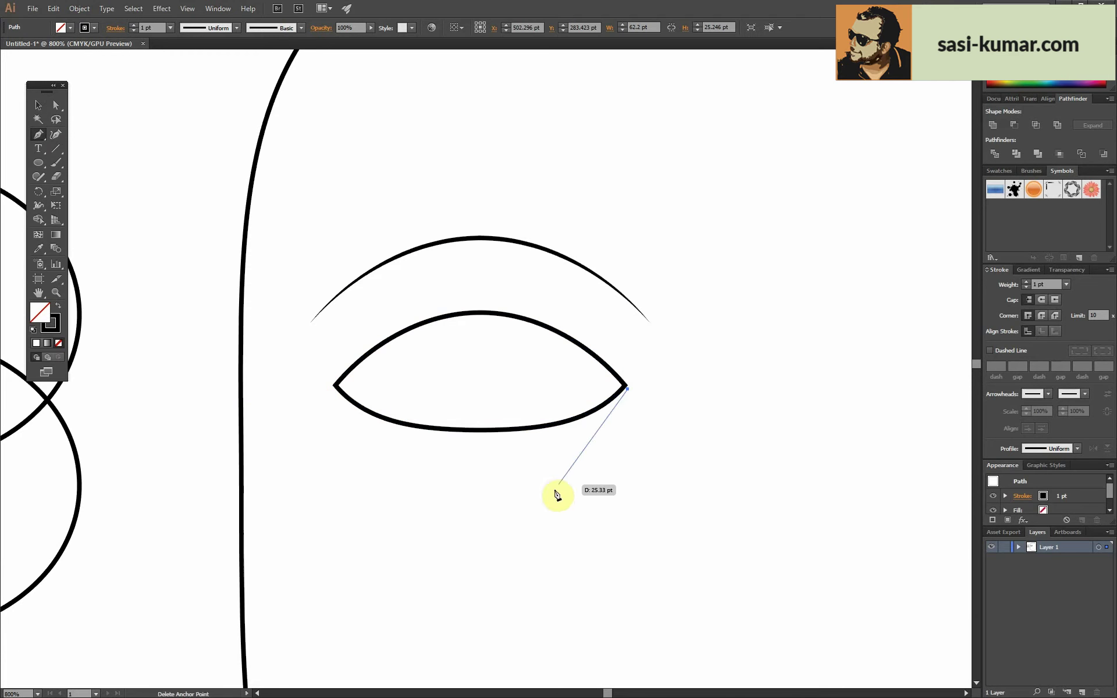
pyautogui.moveTo(343, 459); pyautogui.dragTo(343, 459)
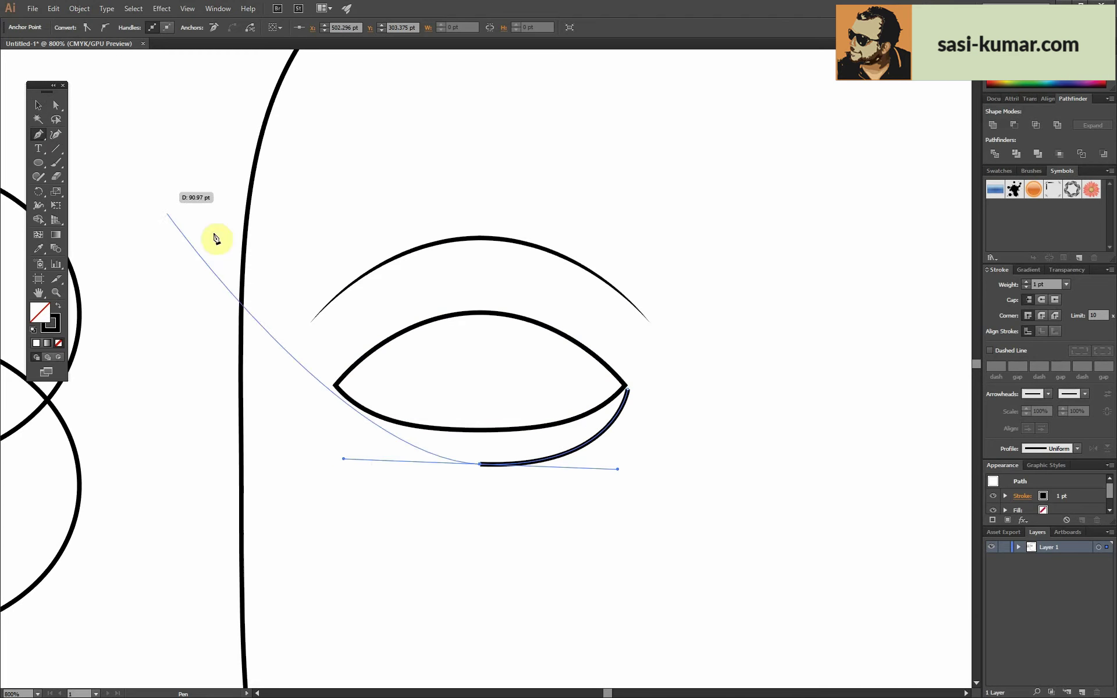
pyautogui.press('Escape')
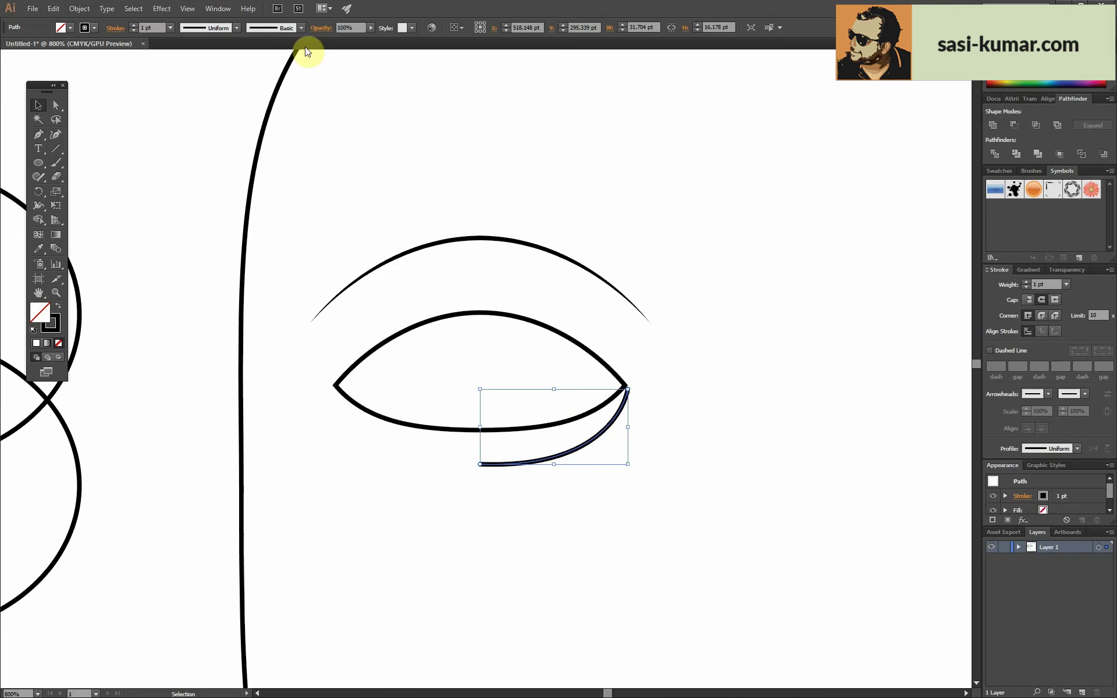
pyautogui.click(236, 28)
pyautogui.click(232, 43)
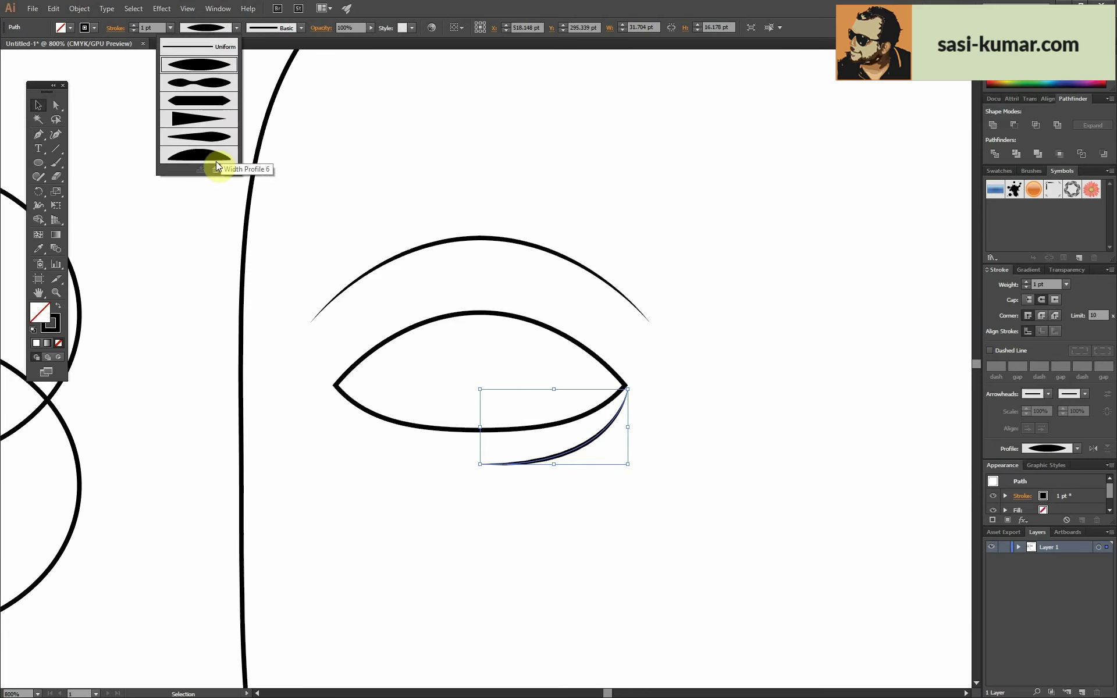
pyautogui.click(215, 162)
pyautogui.click(563, 465)
pyautogui.click(157, 411)
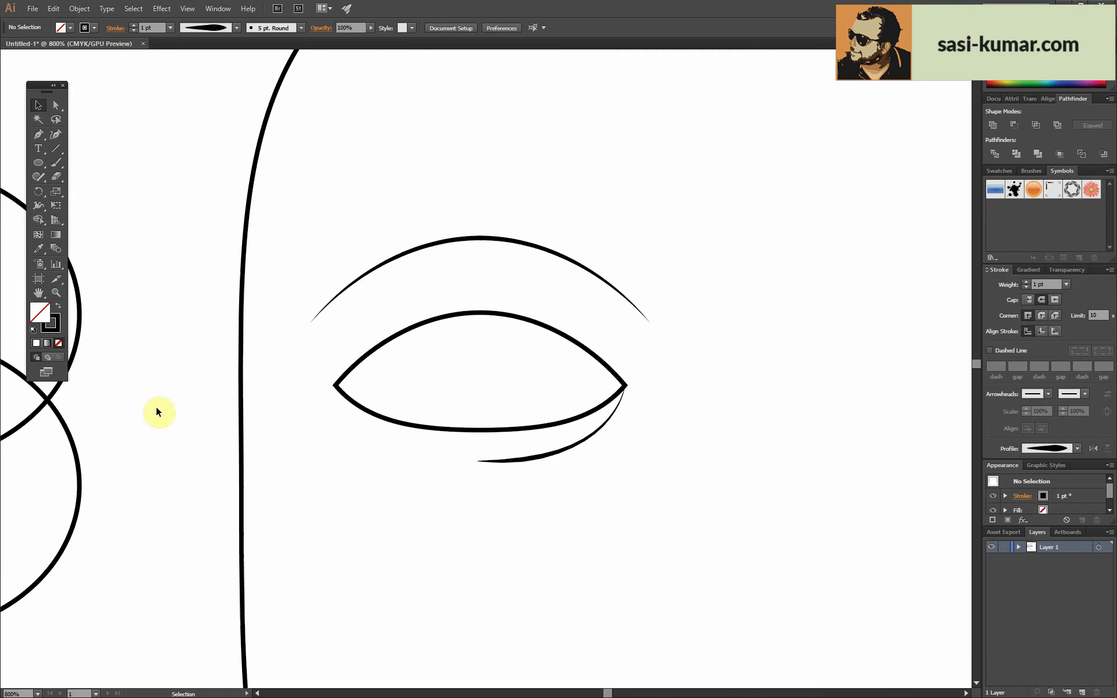
pyautogui.hotkey('ctrl', '+')
pyautogui.hotkey('ctrl', '+')
pyautogui.hotkey('ctrl', '+')
pyautogui.hotkey('ctrl', '-')
pyautogui.hotkey('ctrl', '-')
pyautogui.hotkey('ctrl', '-')
pyautogui.hotkey('ctrl', '-')
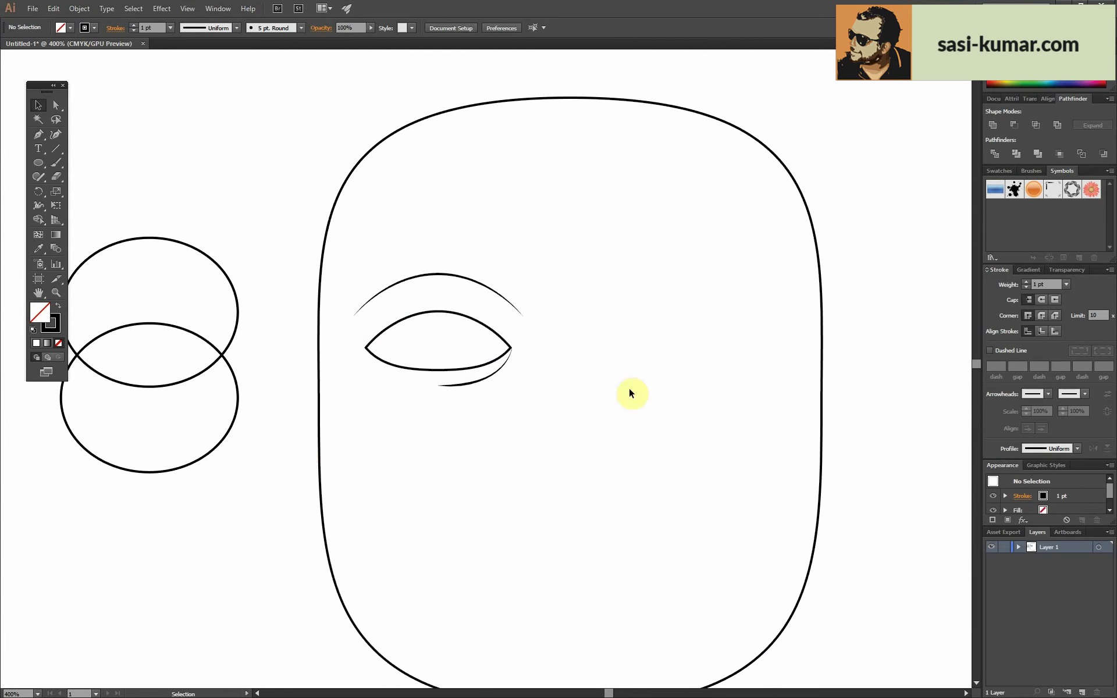
# - Reflect a copy of the eye group onto the face's right side
pyautogui.click(459, 316)
pyautogui.doubleClick(38, 190)
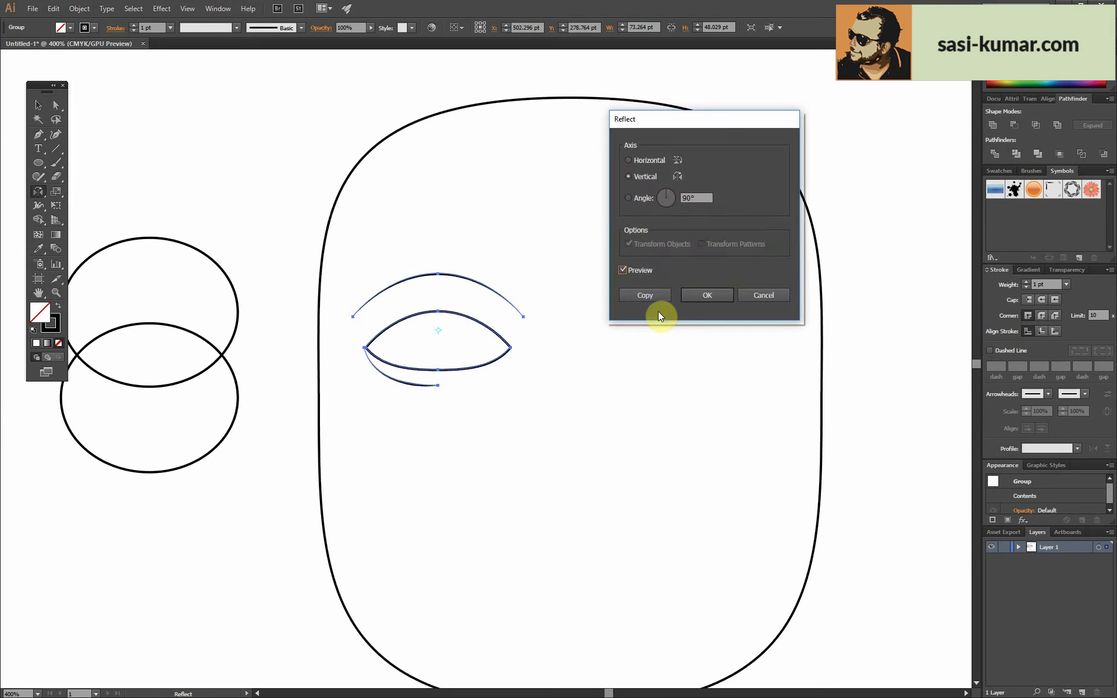
pyautogui.click(646, 295)
pyautogui.moveTo(655, 277); pyautogui.dragTo(655, 277)
pyautogui.keyDown('shift'); pyautogui.click(509, 346); pyautogui.keyUp('shift')
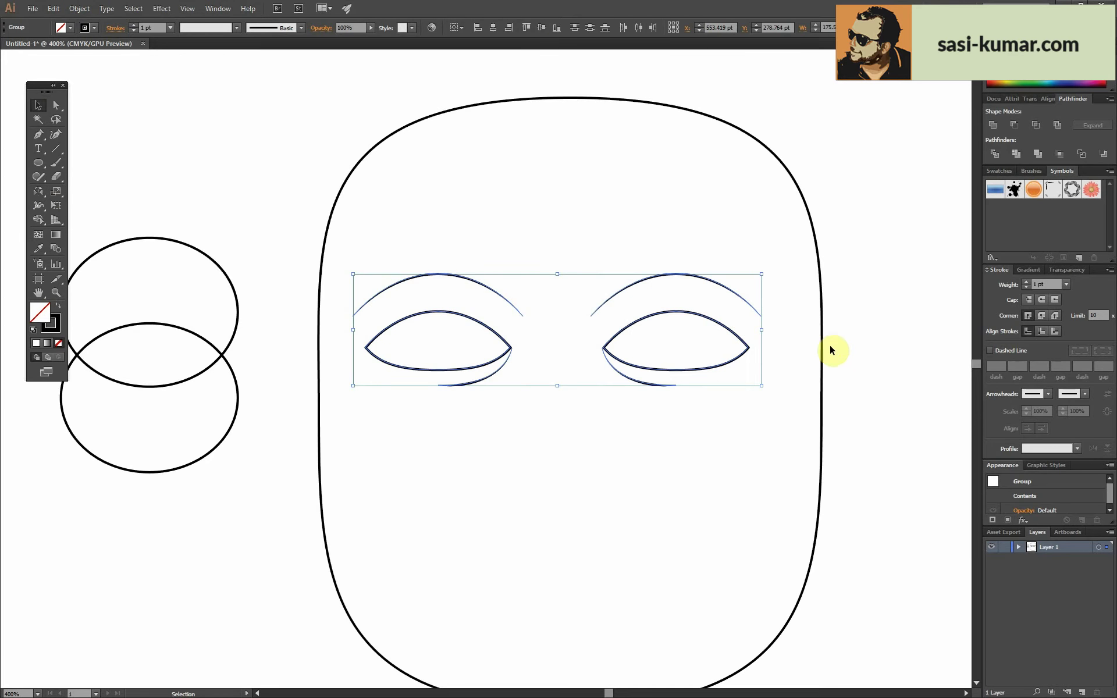
pyautogui.click(863, 292)
pyautogui.hotkey('ctrl', '-')
pyautogui.click(441, 329)
# - Draw an ellipse below the eyes for the nose
pyautogui.click(788, 279)
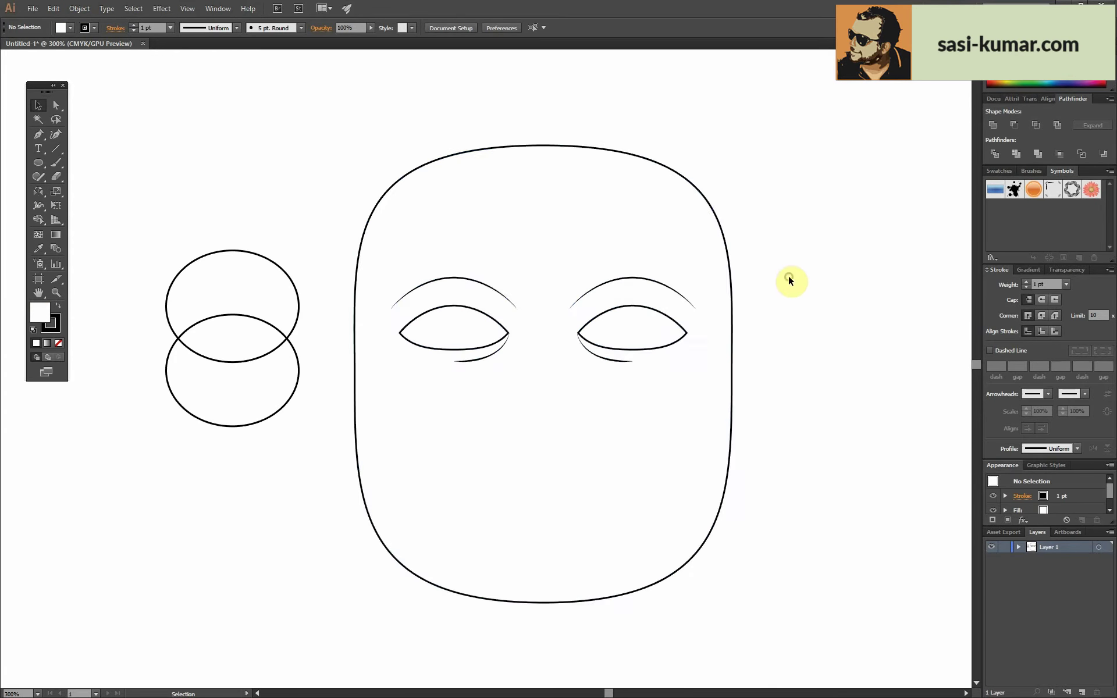
pyautogui.hotkey('ctrl', '+')
pyautogui.press('a')
pyautogui.press('v')
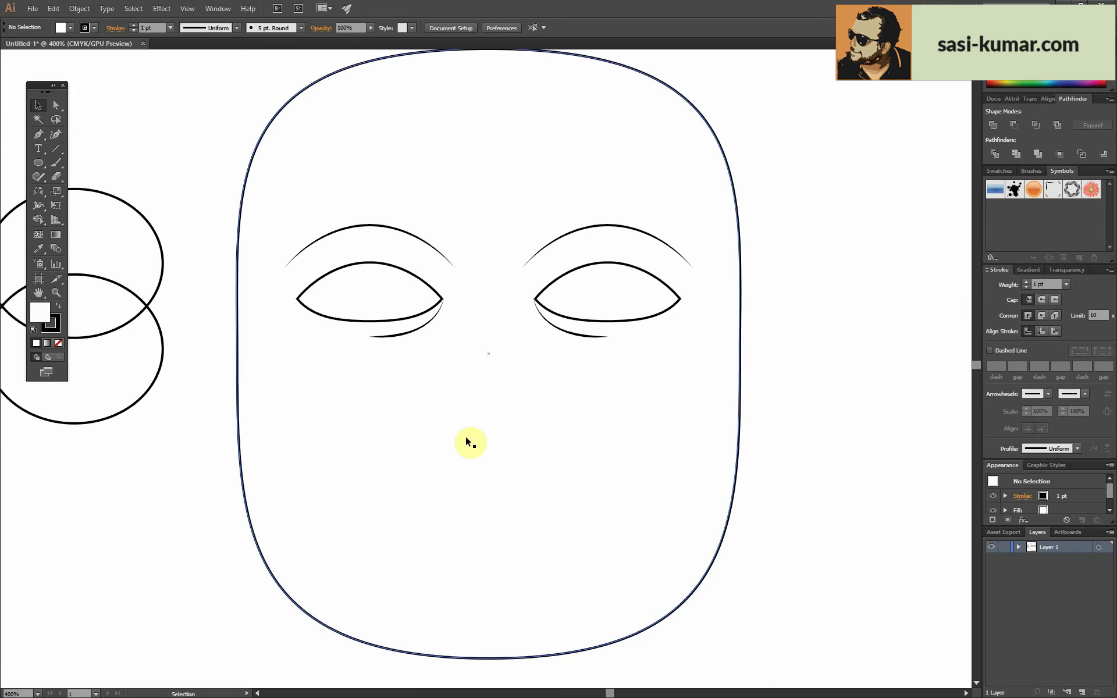
pyautogui.click(40, 165)
pyautogui.moveTo(457, 409); pyautogui.dragTo(559, 480)
pyautogui.press('v')
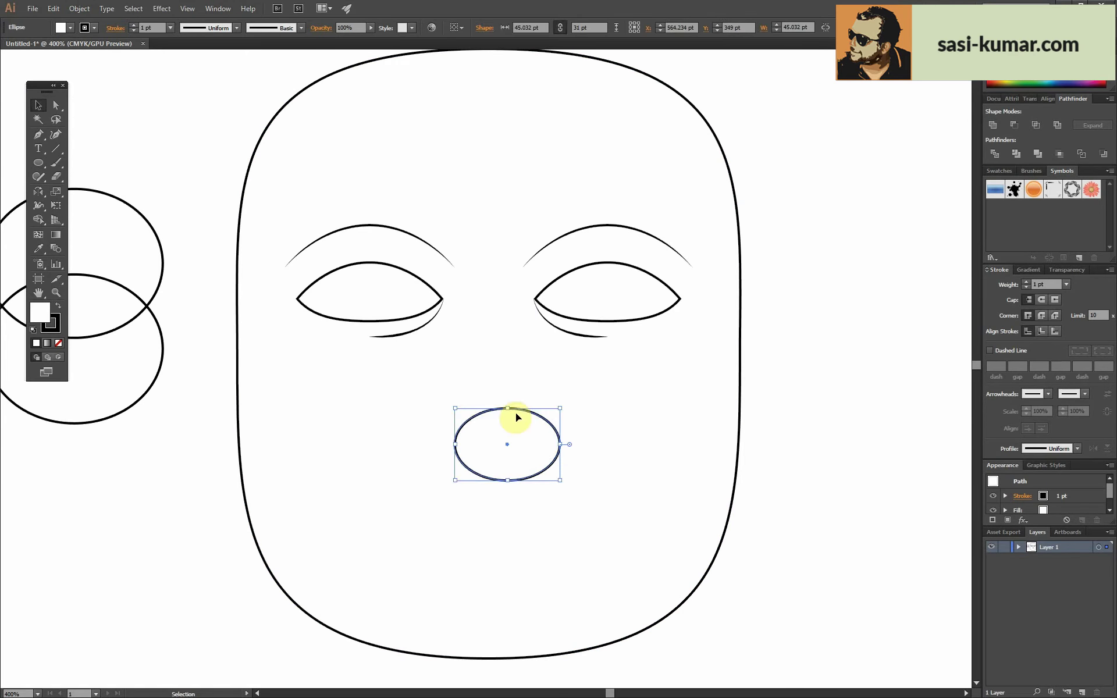
# - Delete the ellipse's top anchor and place a duplicate U-curve beside it
pyautogui.click(57, 105)
pyautogui.click(494, 397)
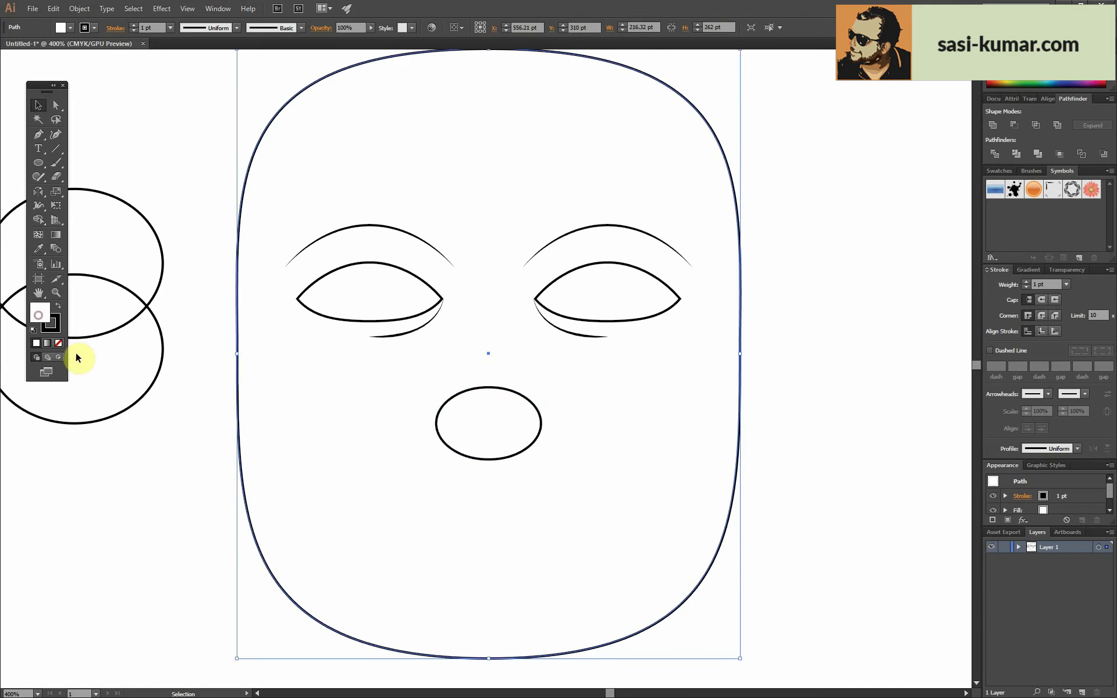
pyautogui.hotkey('ctrl', 'z')
pyautogui.click(489, 387)
pyautogui.press('Delete')
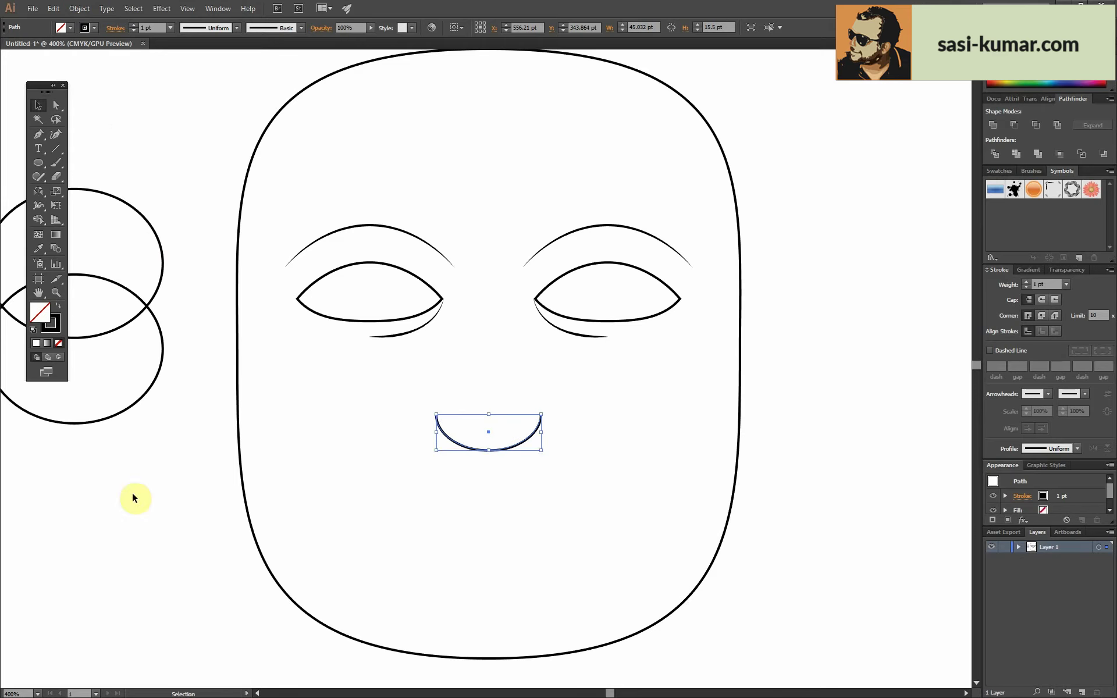
pyautogui.hotkey('ctrl', '=')
pyautogui.moveTo(631, 491); pyautogui.dragTo(588, 482)
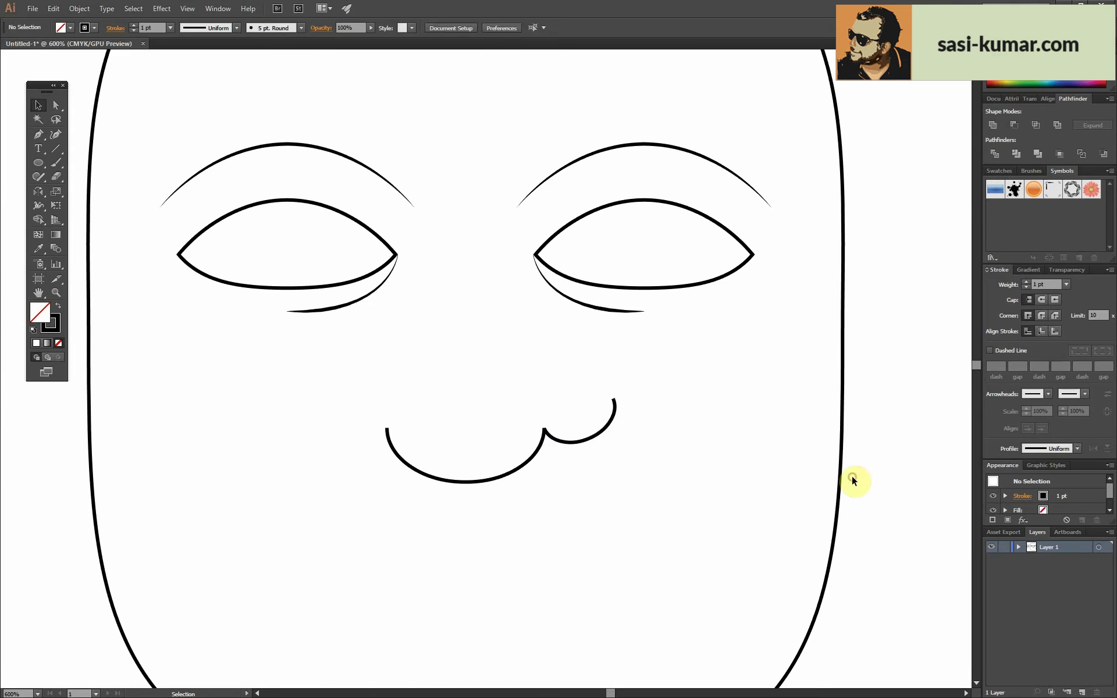
pyautogui.press('a')
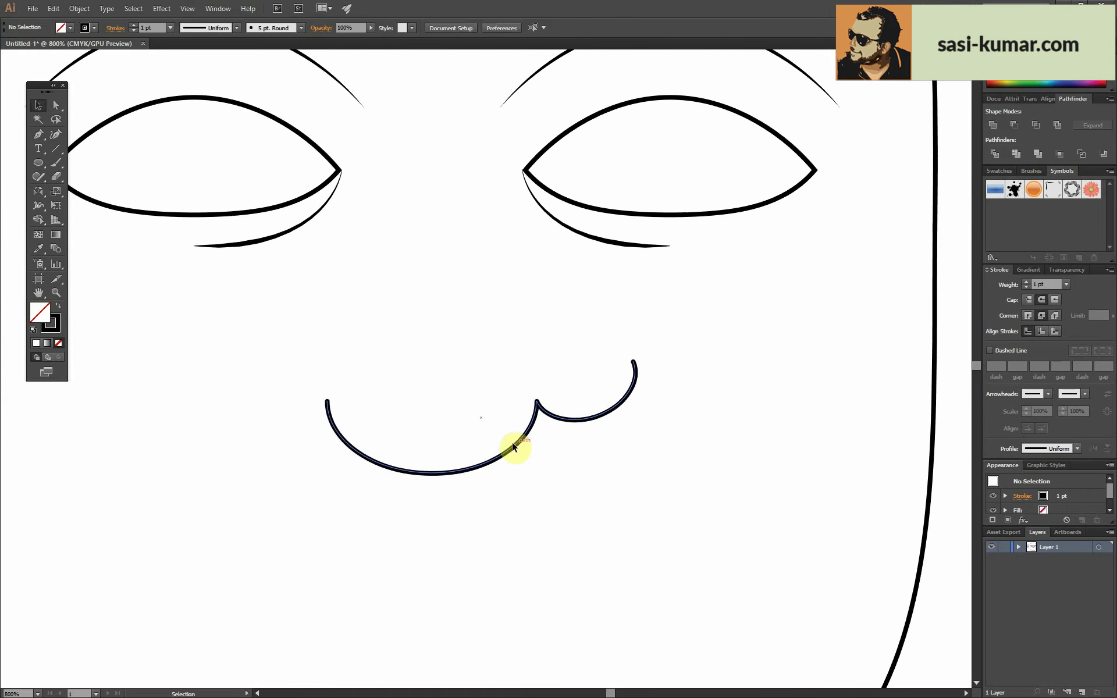
pyautogui.click(328, 403)
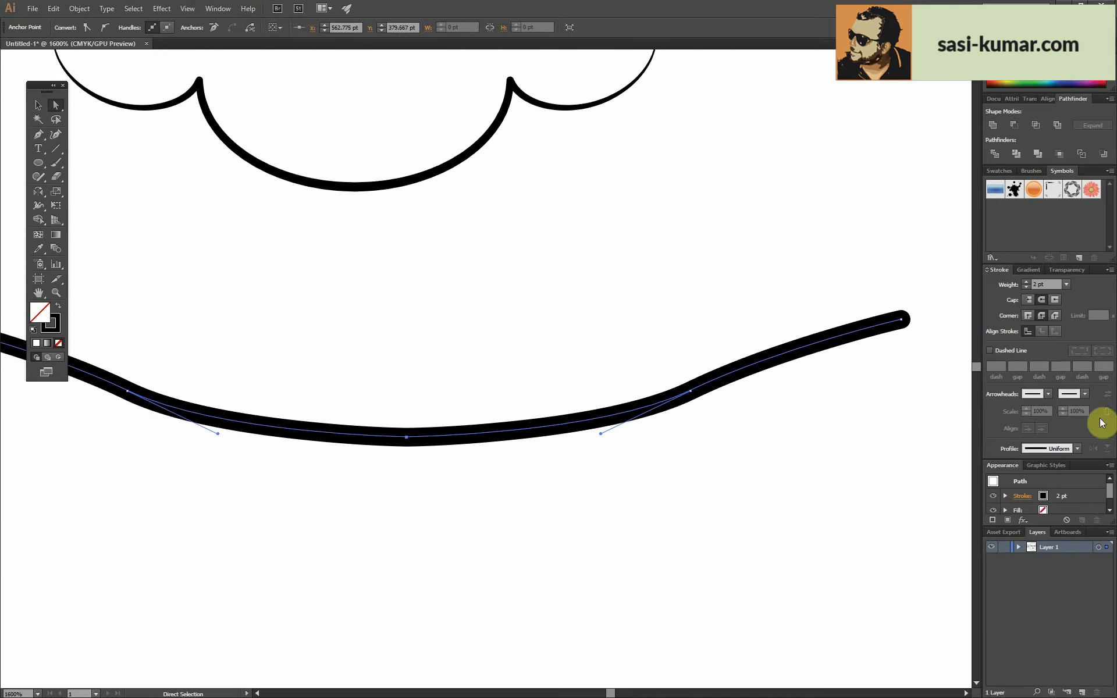
# - Draw an ellipse over the mouth for the lower lip
pyautogui.click(42, 166)
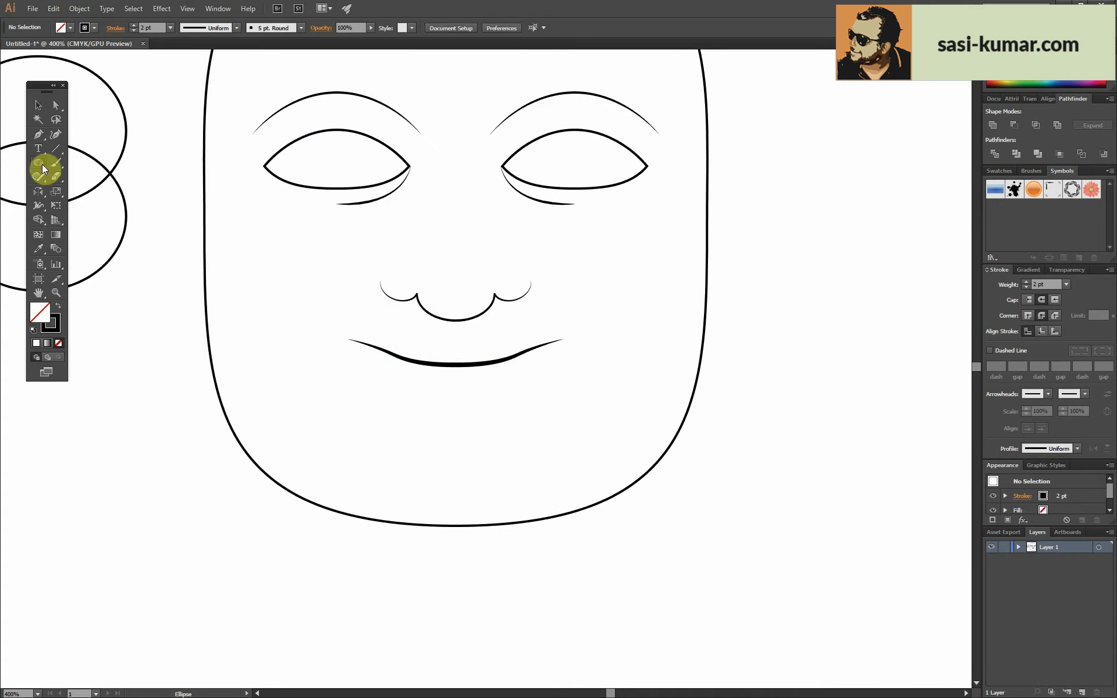
pyautogui.moveTo(374, 338); pyautogui.dragTo(537, 376)
pyautogui.click(38, 105)
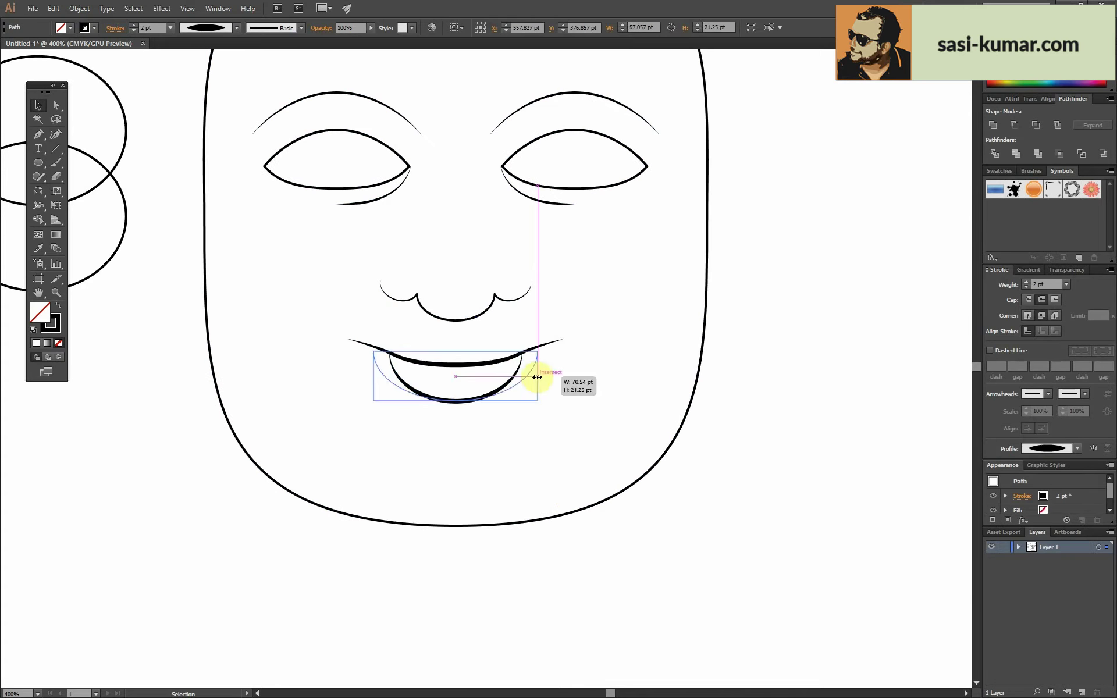
pyautogui.hotkey('ctrl', '-')
pyautogui.click(240, 186)
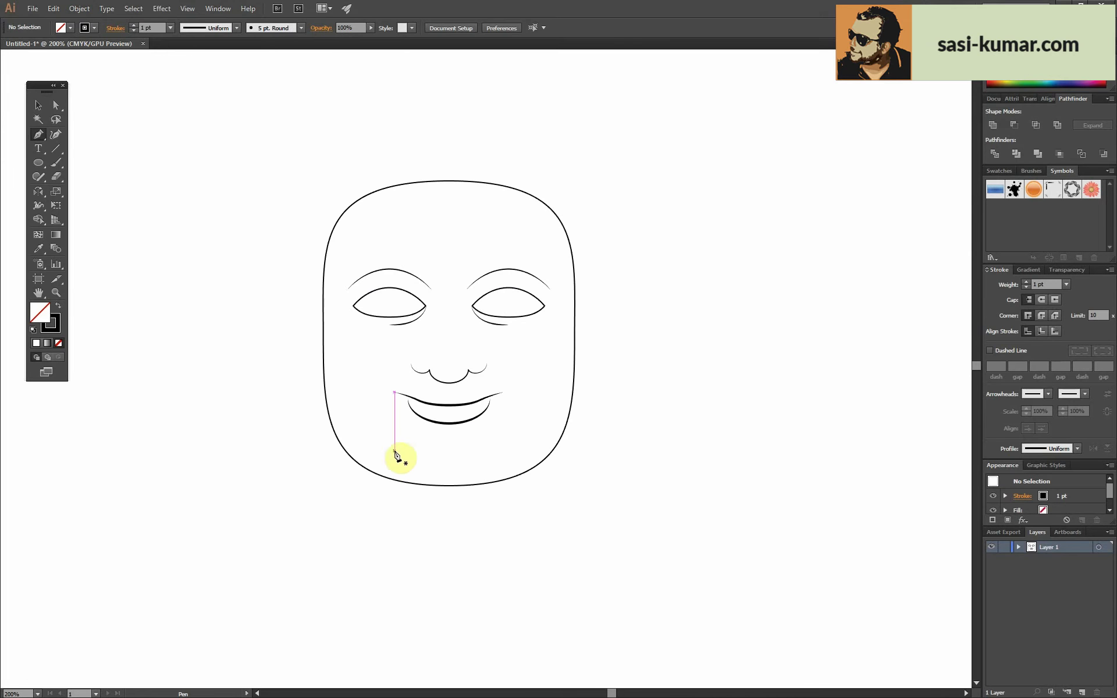
# - Cut an ellipse below the mouth with a rectangle and remove its straight edge, leaving a chin arc
pyautogui.click(38, 163)
pyautogui.moveTo(387, 462); pyautogui.dragTo(530, 538)
pyautogui.press('v')
pyautogui.hotkey('ctrl', '+')
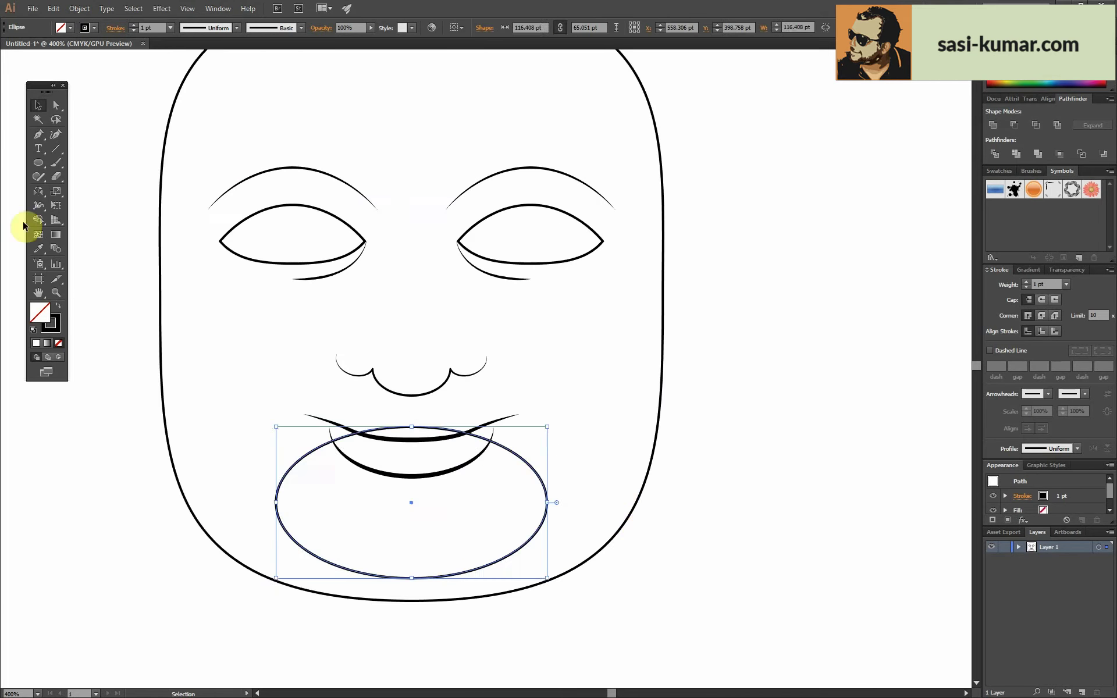
pyautogui.click(38, 163)
pyautogui.moveTo(110, 321); pyautogui.dragTo(638, 535)
pyautogui.doubleClick(516, 541)
pyautogui.click(56, 110)
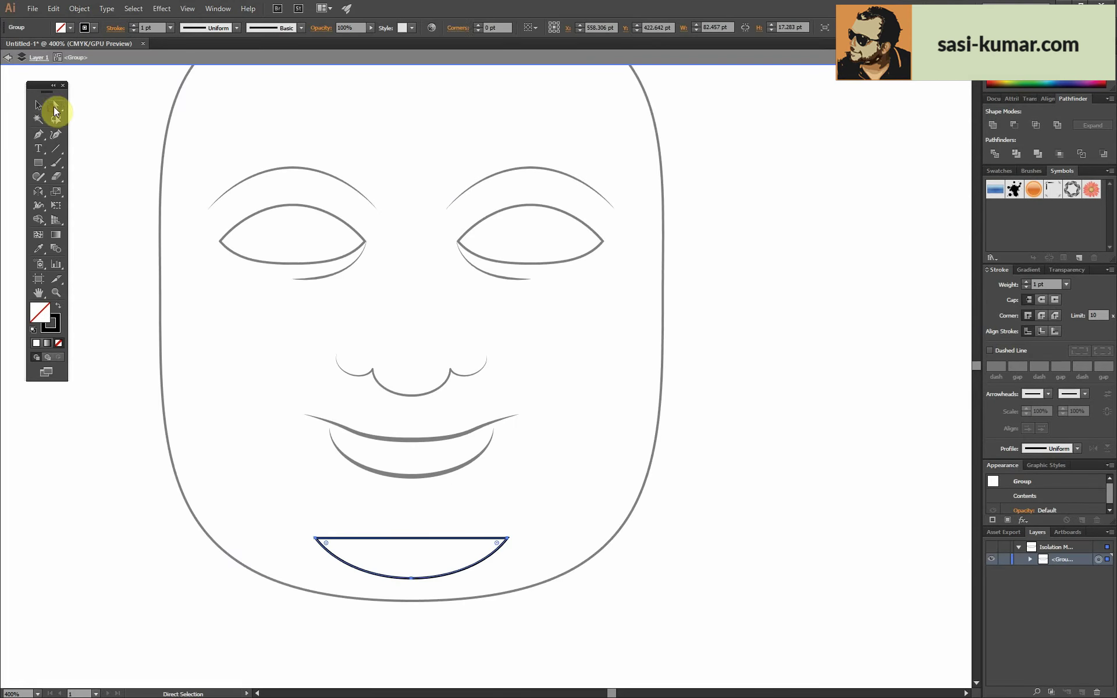
pyautogui.click(411, 538)
pyautogui.press('Delete')
# - Select all the face parts and reposition the face
pyautogui.hotkey('ctrl', '-')
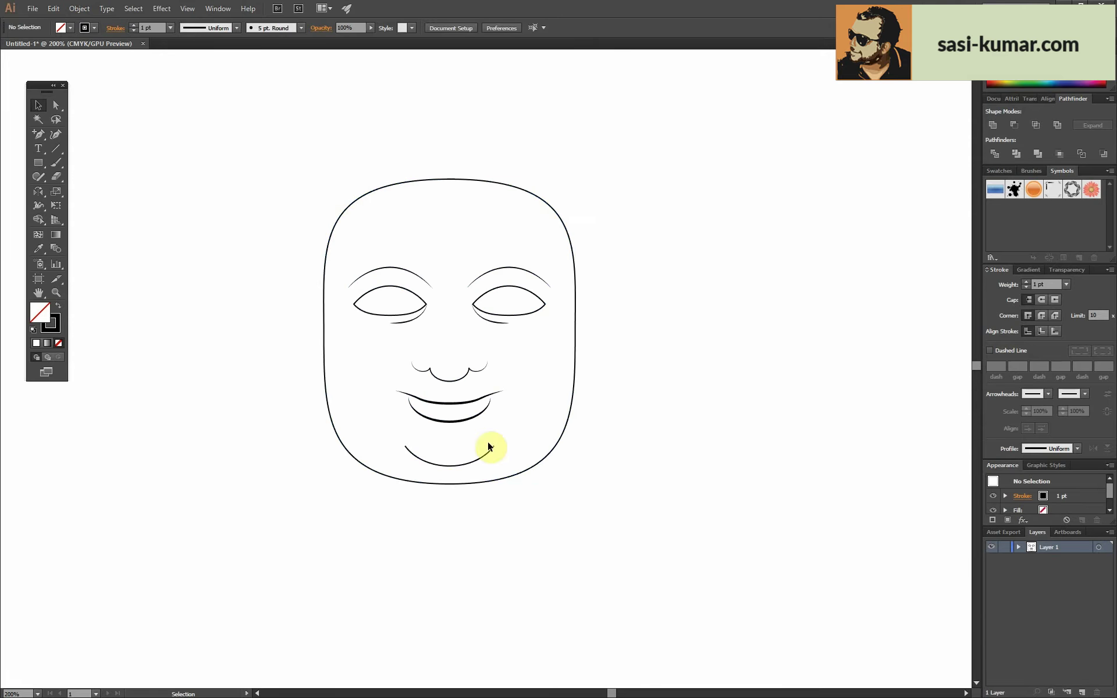
pyautogui.moveTo(317, 168); pyautogui.dragTo(576, 483)
pyautogui.click(609, 288)
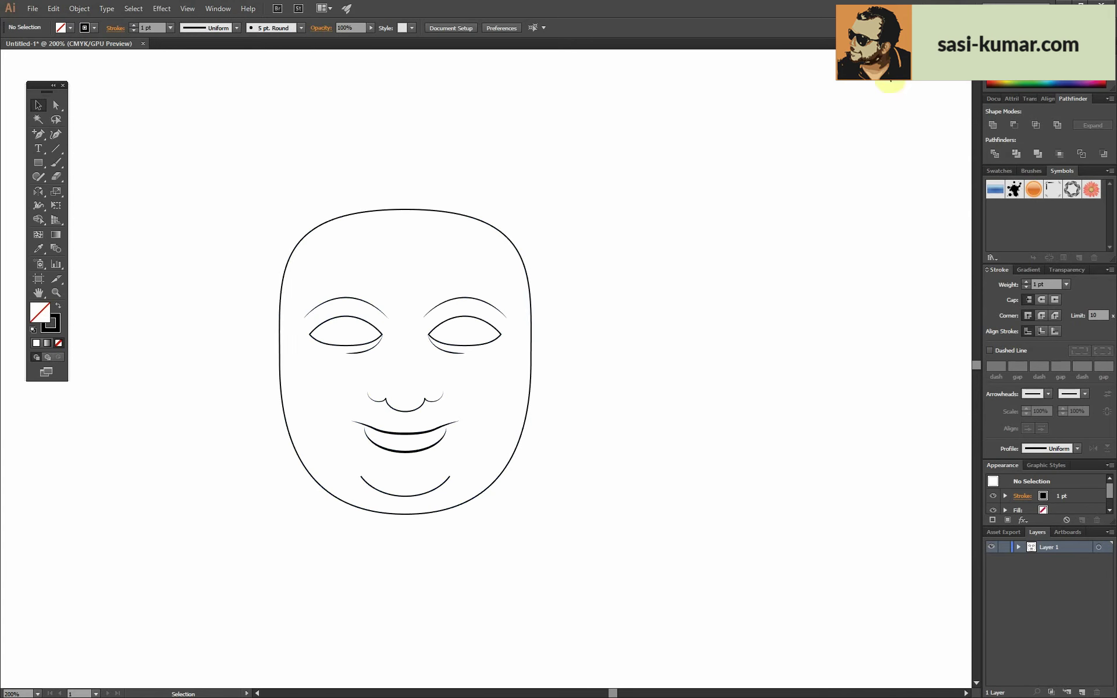
pyautogui.hotkey('ctrl', '+')
# - Draw a tall ellipse at the face's right, delete its left half, and reshape the ear curve
pyautogui.moveTo(540, 343); pyautogui.dragTo(575, 432)
pyautogui.press('a')
pyautogui.click(551, 247)
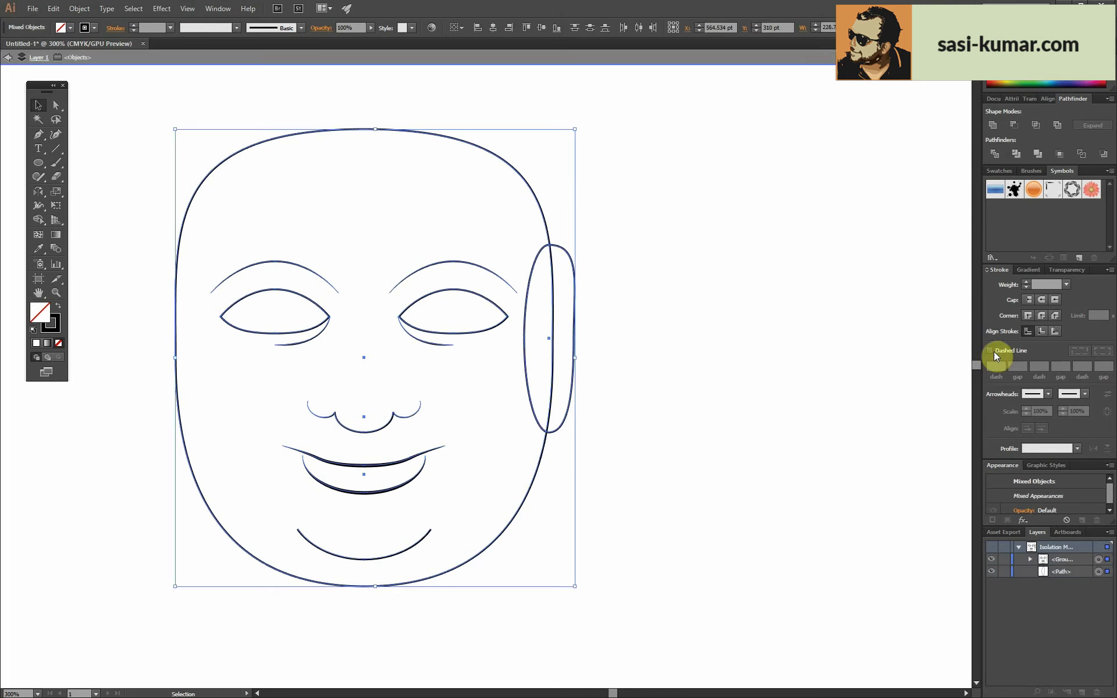
pyautogui.press('Delete')
pyautogui.moveTo(570, 330); pyautogui.dragTo(579, 430)
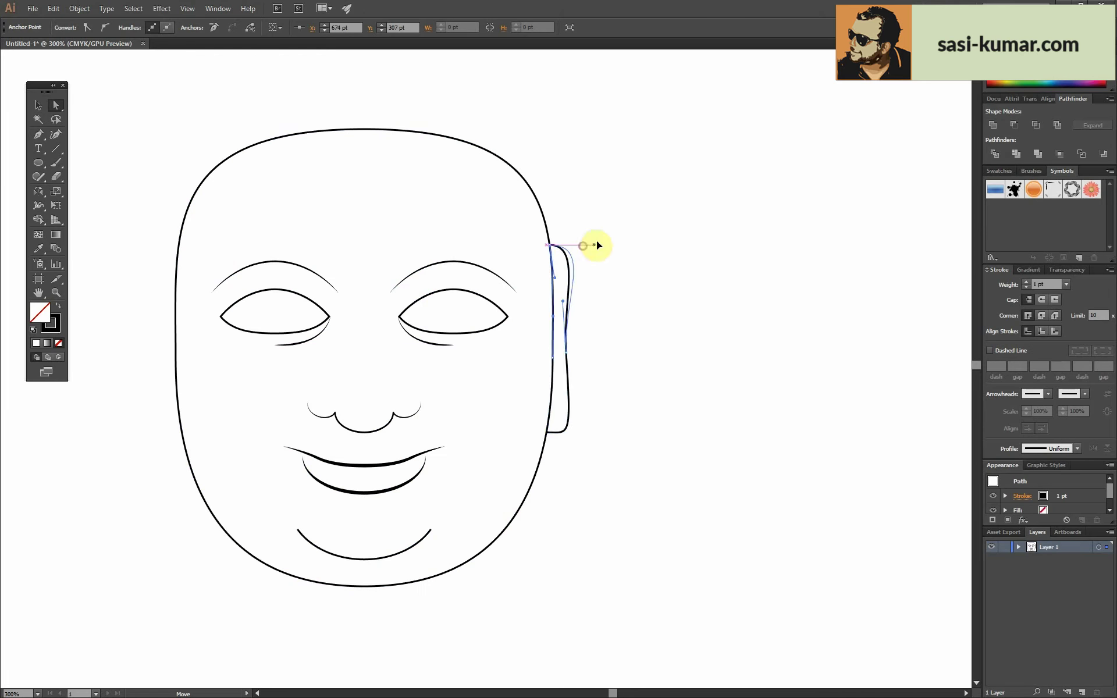
pyautogui.hotkey('ctrl', '=')
pyautogui.doubleClick(645, 249)
# - Pen a tapered inner-ear line inside the ear and adjust its top point
pyautogui.click(39, 135)
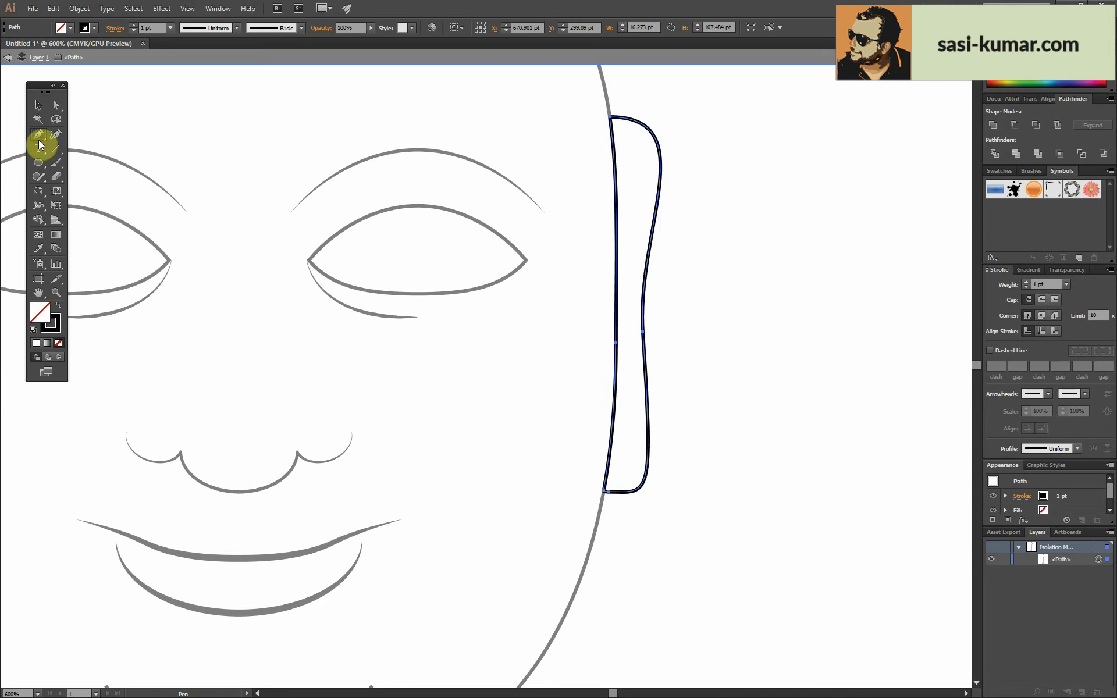
pyautogui.click(637, 157)
pyautogui.click(617, 462)
pyautogui.click(236, 28)
pyautogui.click(219, 67)
pyautogui.press('a')
pyautogui.moveTo(622, 166); pyautogui.dragTo(618, 161)
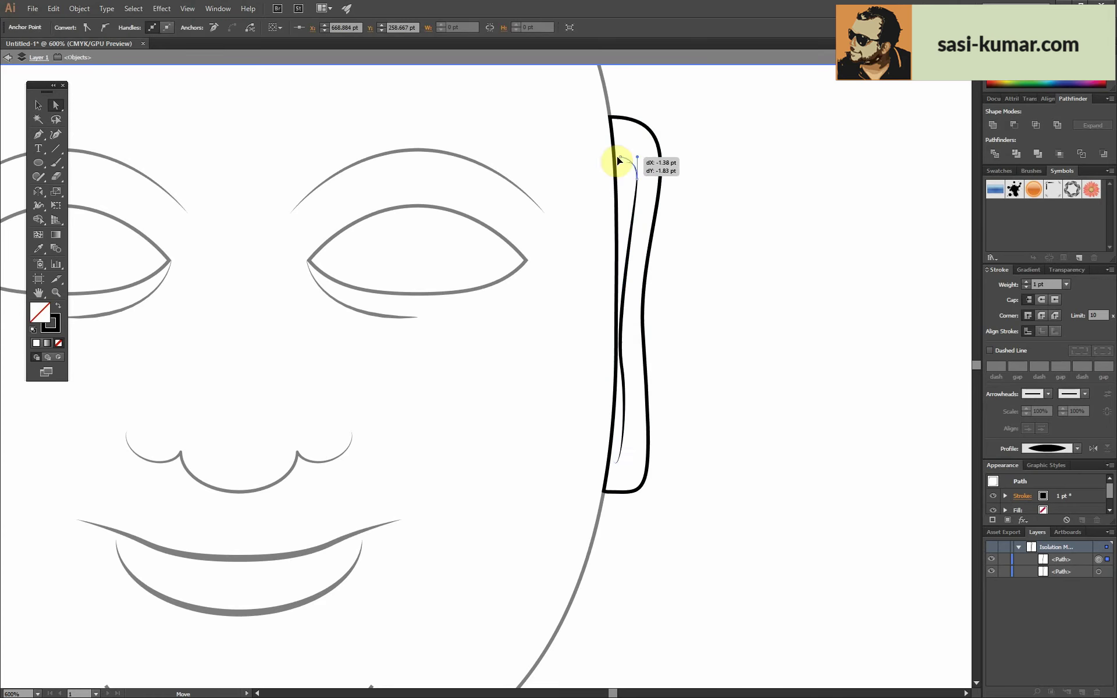
pyautogui.press('Escape')
# - Mirror a copy of the ear onto the face's left side
pyautogui.hotkey('ctrl', '-')
pyautogui.hotkey('ctrl', '-')
pyautogui.hotkey('ctrl', '-')
pyautogui.press('v')
pyautogui.click(556, 386)
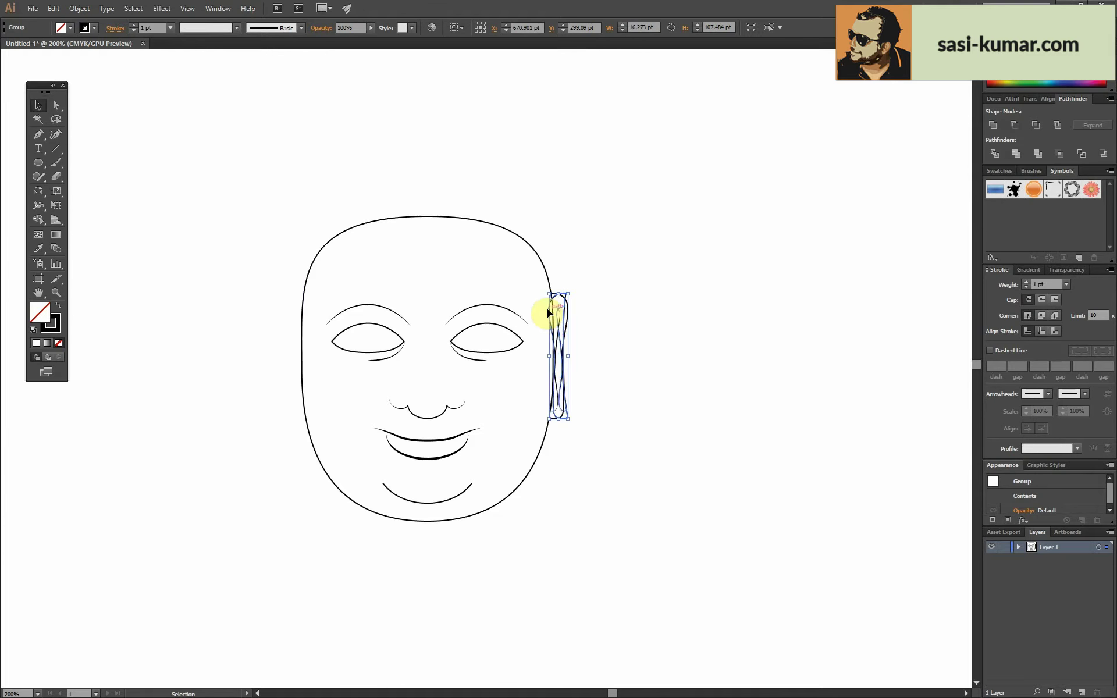
pyautogui.click(277, 341)
pyautogui.hotkey('ctrl', '=')
pyautogui.hotkey('ctrl', 'r')
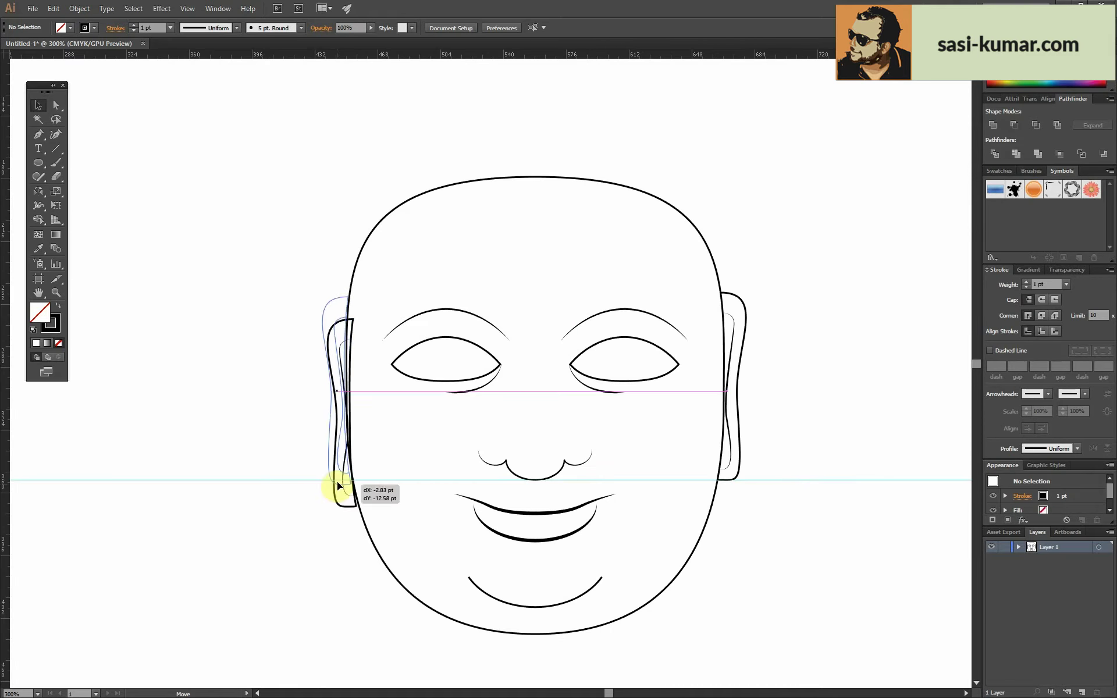
pyautogui.moveTo(337, 486); pyautogui.dragTo(337, 484)
# - Move the head into place on the page and round its crown outline
pyautogui.hotkey('ctrl', '1')
pyautogui.hotkey('ctrl', 'a')
pyautogui.moveTo(512, 384)
pyautogui.mouseDown()
pyautogui.moveTo(523, 389)
pyautogui.moveTo(589, 269)
pyautogui.moveTo(593, 324)
pyautogui.mouseUp()
pyautogui.press('a')
pyautogui.click(444, 245)
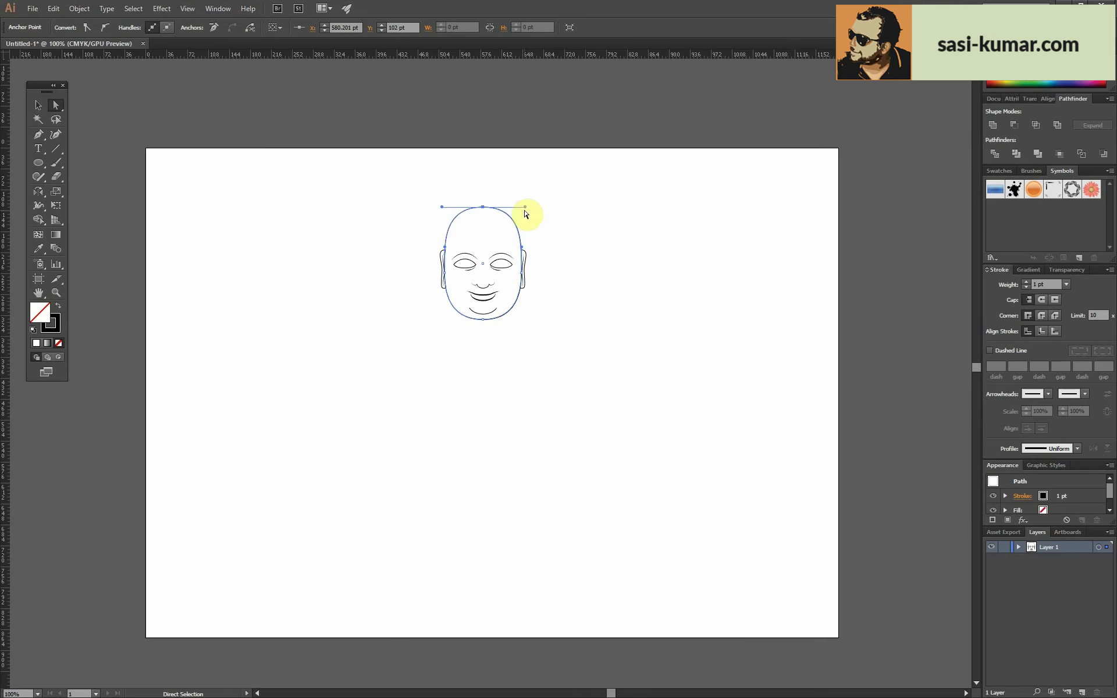
pyautogui.press('v')
pyautogui.click(488, 374)
pyautogui.hotkey('ctrl', '=')
# - Draw the robe outline below the neck and pull its lower-right corner into place
pyautogui.press('v')
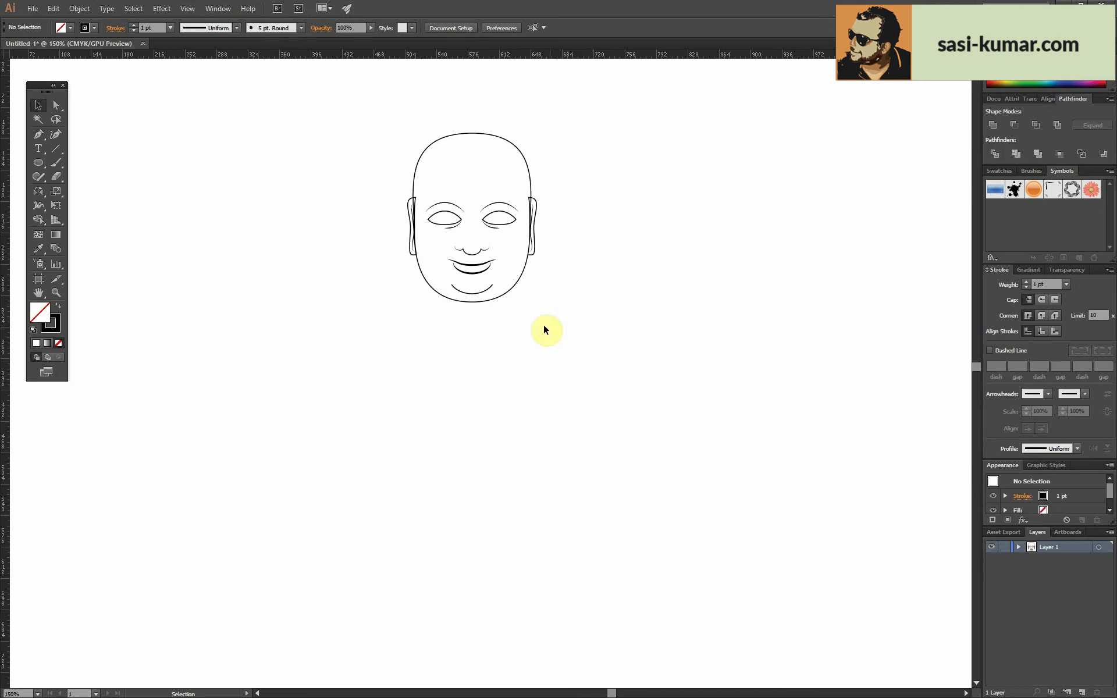
pyautogui.click(527, 258)
pyautogui.click(533, 273)
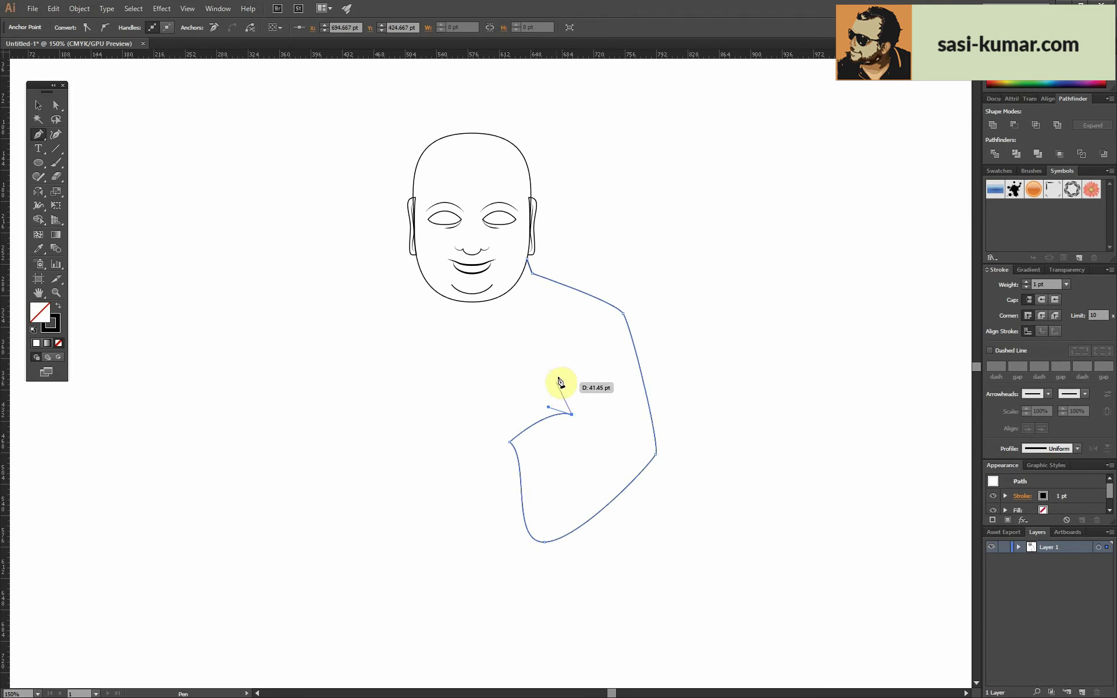
pyautogui.press('a')
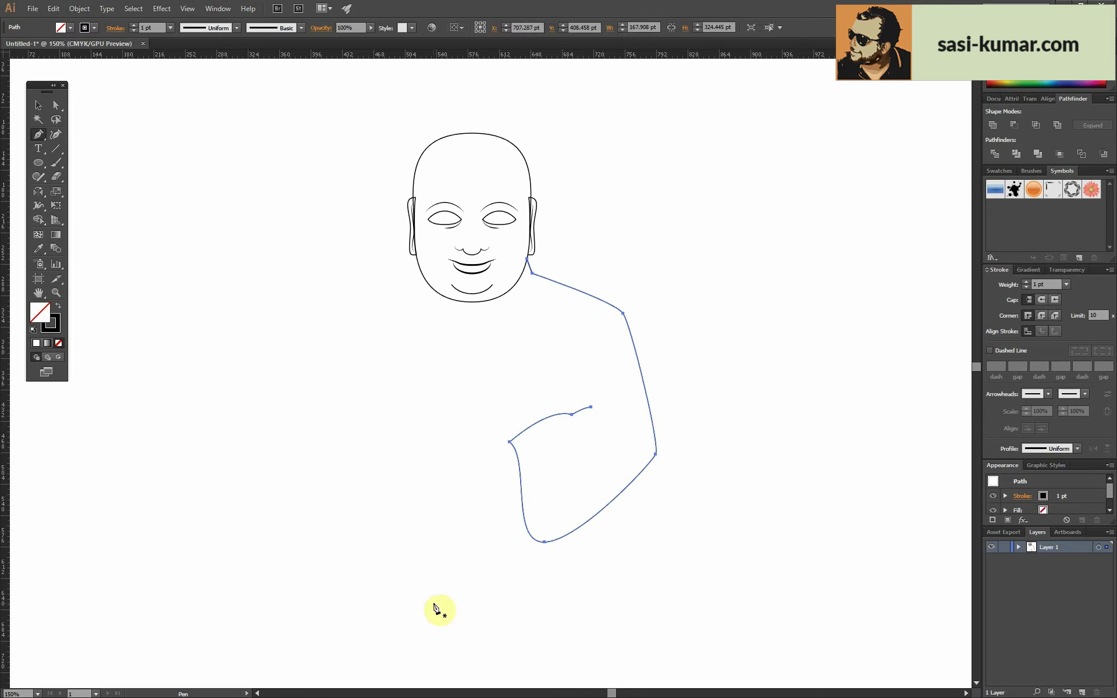
pyautogui.click(439, 606)
pyautogui.hotkey('ctrl', '=')
pyautogui.moveTo(674, 487); pyautogui.dragTo(617, 309)
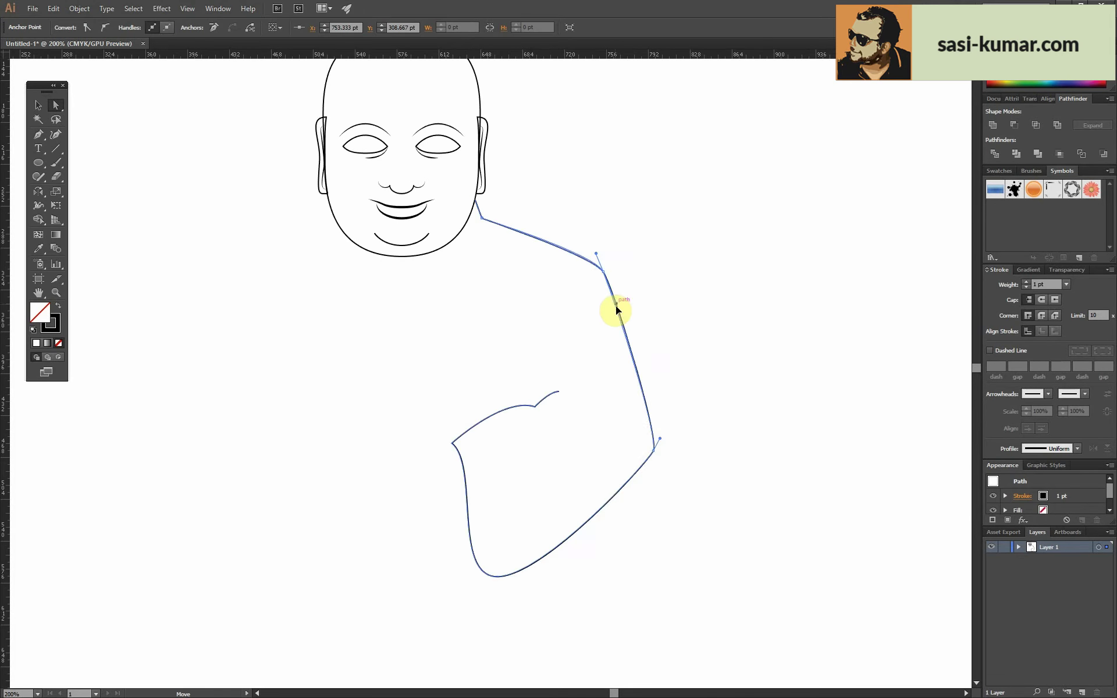
pyautogui.click(731, 249)
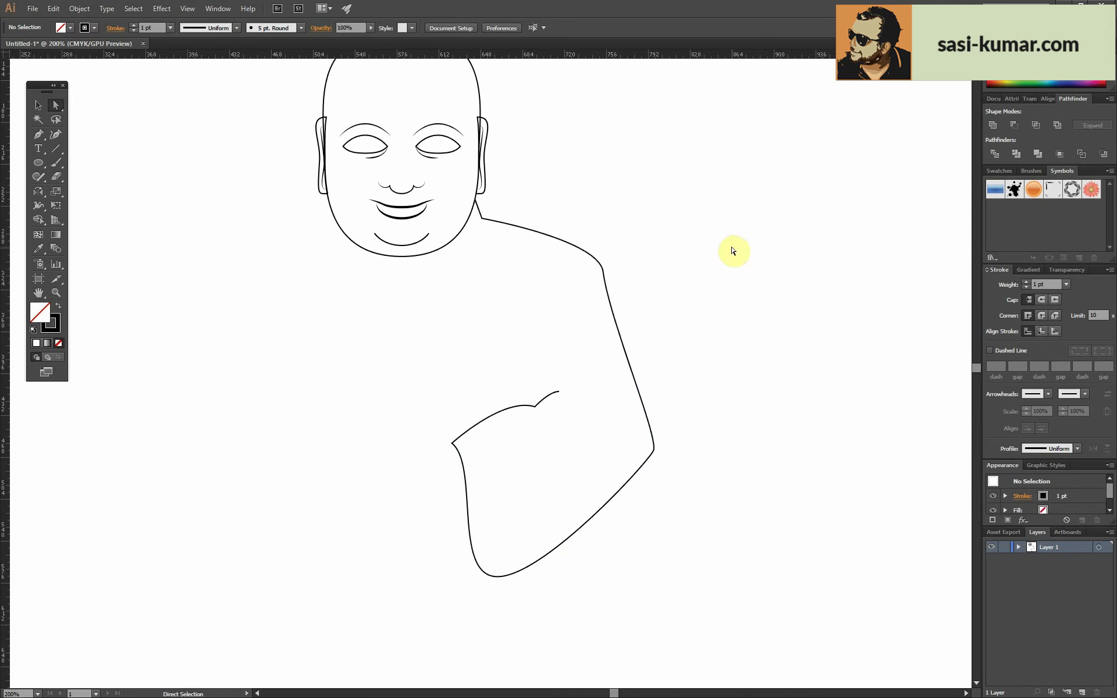
# - Draw the diagonal collar strip from the neck endpoint, then enter the head group
pyautogui.click(480, 220)
pyautogui.scroll(3, 536, 260)
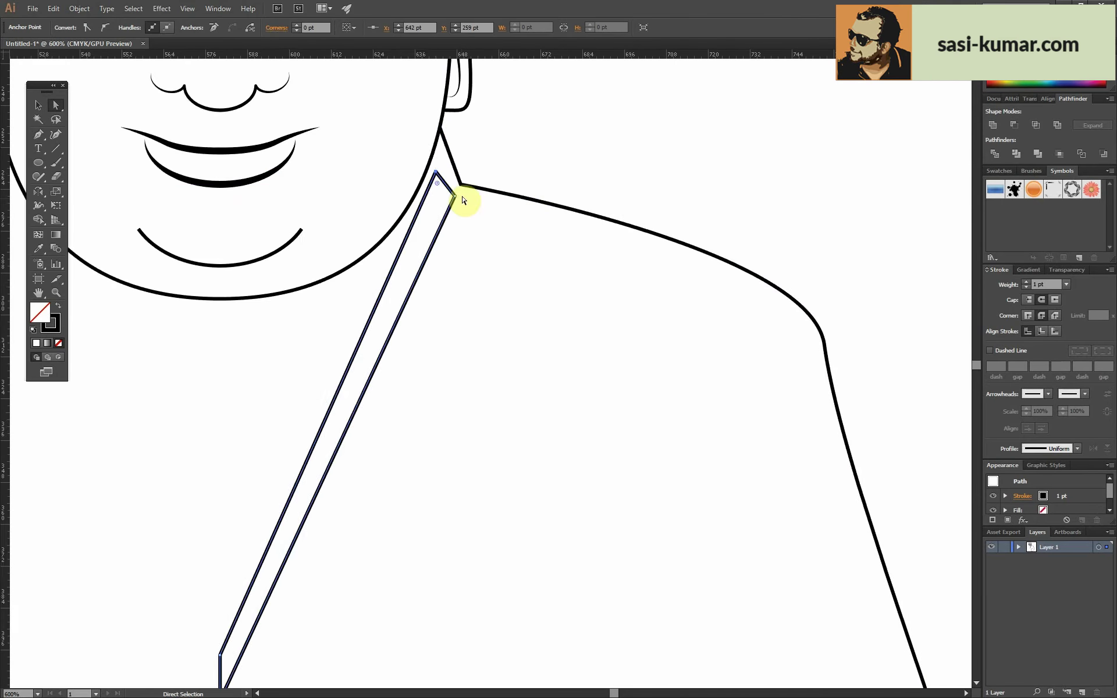
pyautogui.click(568, 179)
pyautogui.scroll(-3, 568, 180)
pyautogui.press('v')
pyautogui.doubleClick(475, 173)
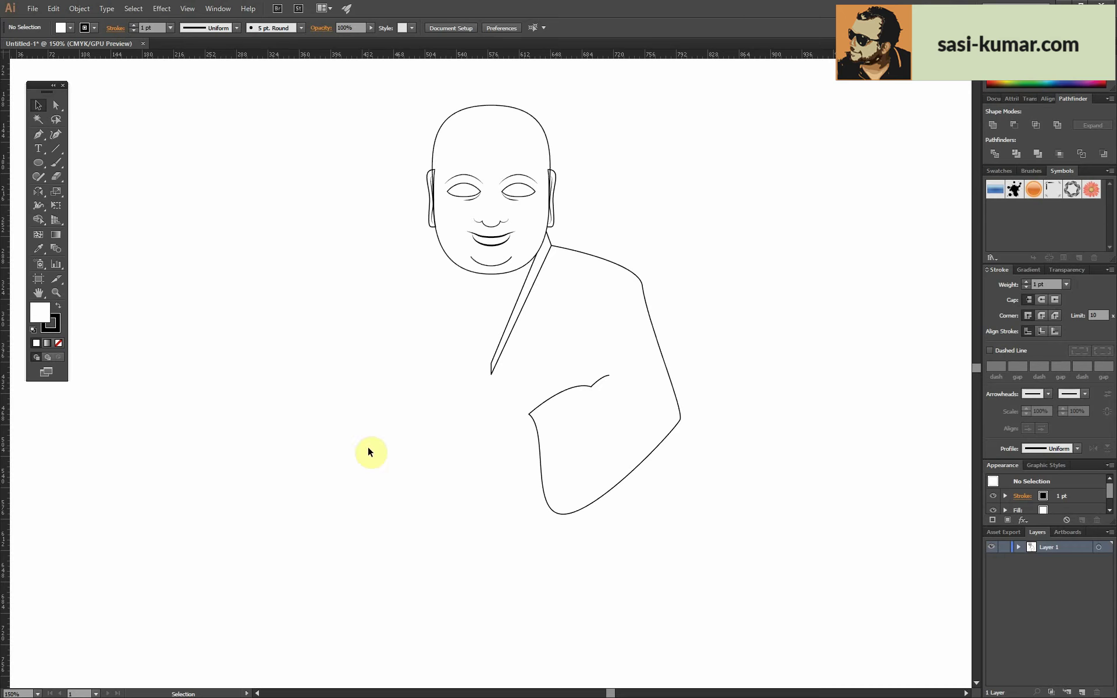
# - Extend the shoulder path and paste a copy of the robe outline over the original
pyautogui.click(39, 134)
pyautogui.click(552, 245)
pyautogui.press('v')
pyautogui.click(663, 338)
pyautogui.hotkey('ctrl', 'c')
pyautogui.hotkey('ctrl', 'v')
pyautogui.moveTo(535, 331); pyautogui.dragTo(656, 337)
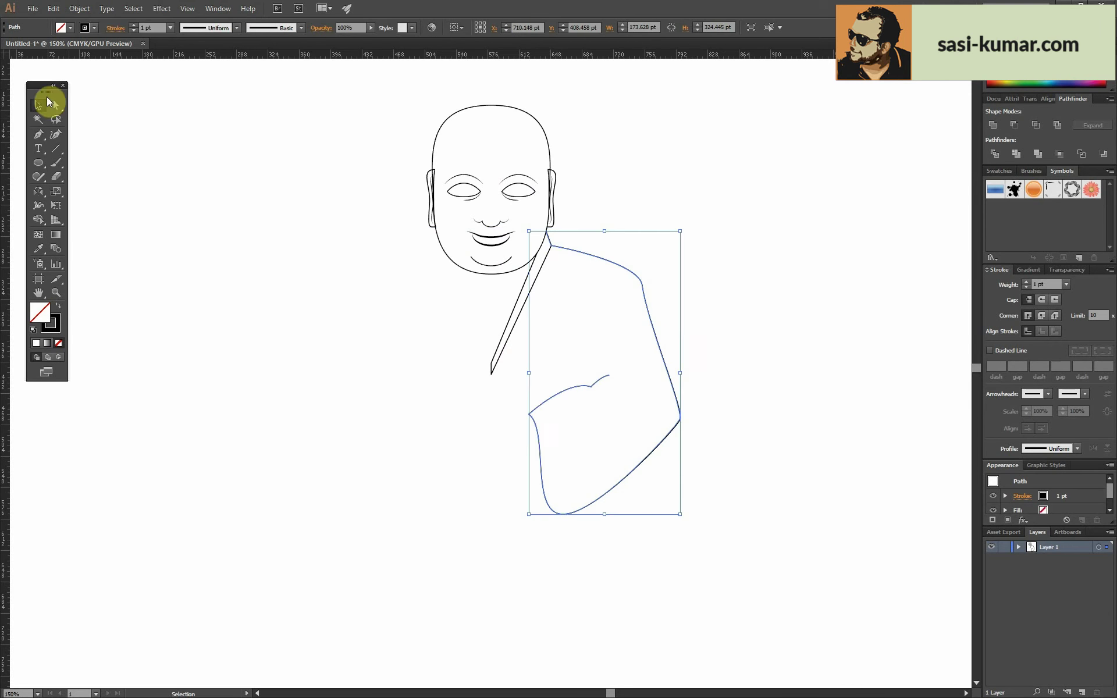
# - Draw the robe's left side down from the collar on the copied outline
pyautogui.click(56, 105)
pyautogui.moveTo(529, 415); pyautogui.dragTo(497, 572)
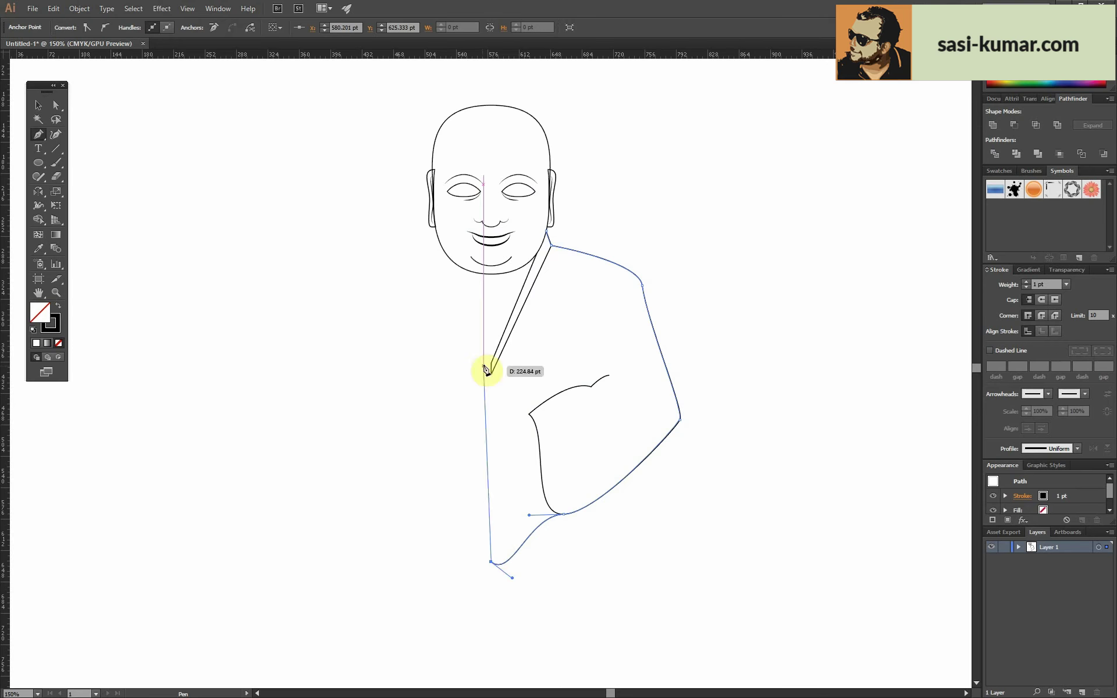
pyautogui.scroll(3, 349, 387)
pyautogui.doubleClick(506, 581)
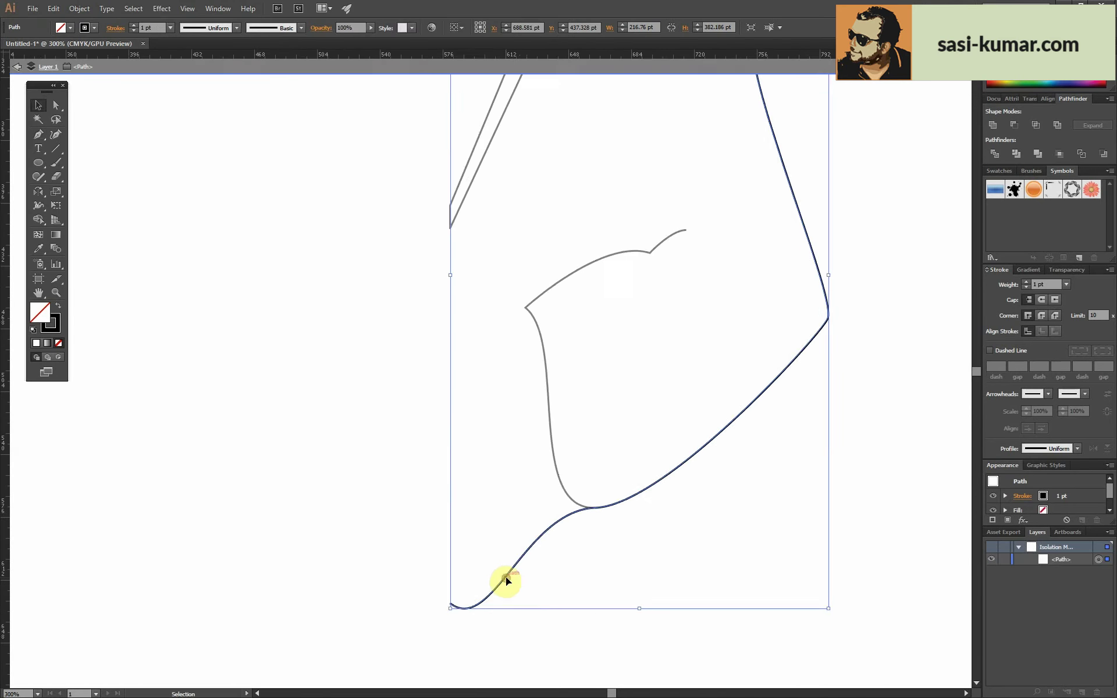
pyautogui.scroll(-2, 449, 613)
pyautogui.press('a')
pyautogui.press('Escape')
pyautogui.hotkey('ctrl', '-')
pyautogui.hotkey('ctrl', '-')
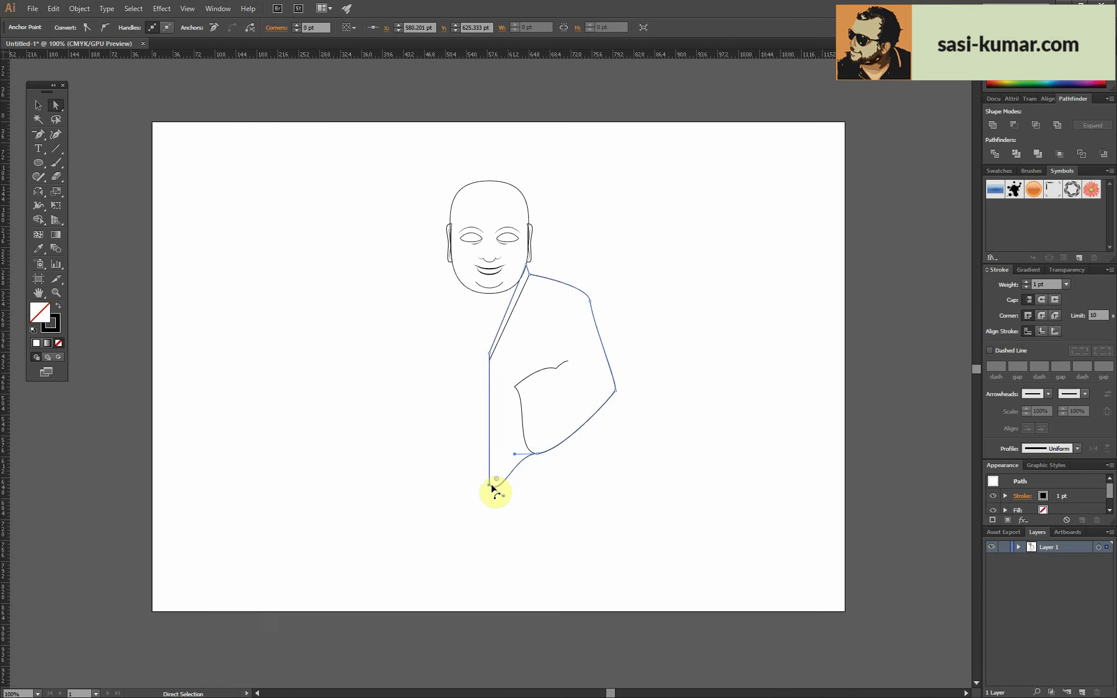
# - Convert the robe's bottom-left anchor to a corner and shift it right
pyautogui.click(431, 408)
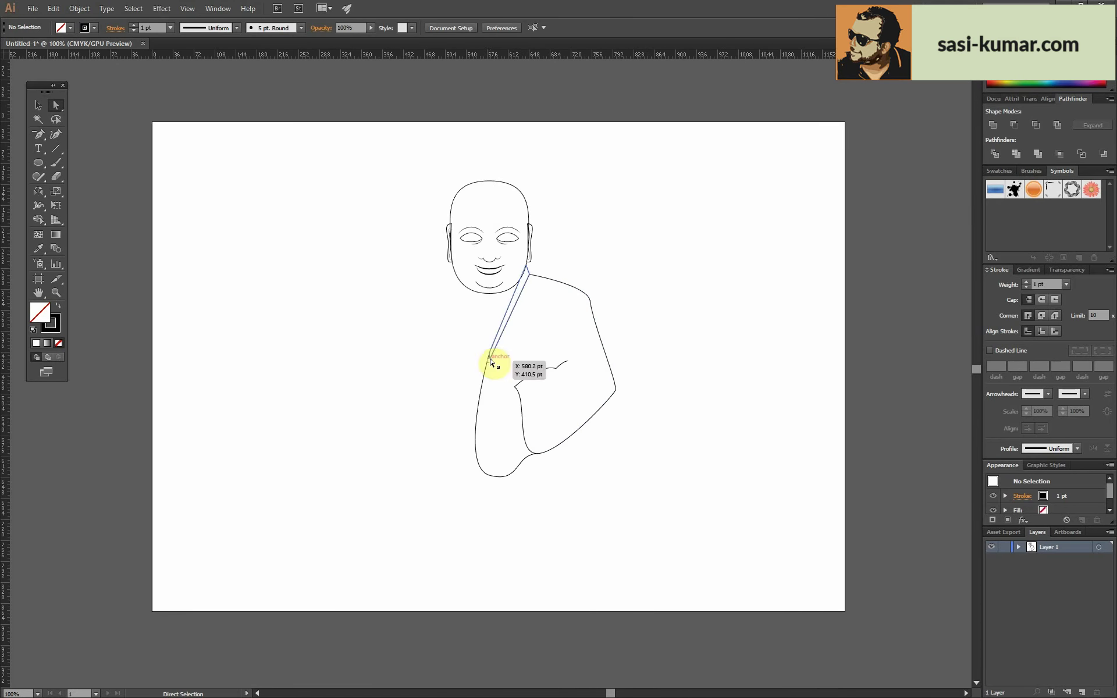
pyautogui.hotkey('ctrl', '+')
pyautogui.hotkey('ctrl', '+')
pyautogui.hotkey('ctrl', '+')
pyautogui.click(481, 392)
pyautogui.scroll(-3, 481, 392)
pyautogui.click(456, 520)
pyautogui.scroll(1, 456, 520)
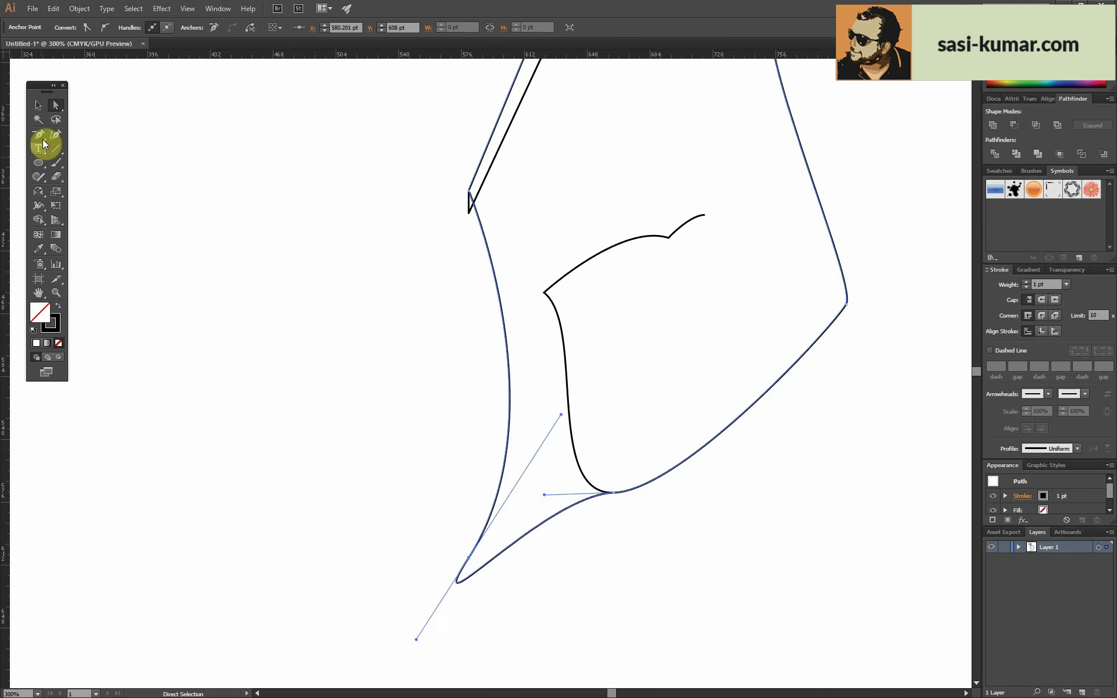
pyautogui.click(468, 557)
pyautogui.moveTo(469, 554); pyautogui.dragTo(495, 545)
pyautogui.hotkey('ctrl', '-')
pyautogui.hotkey('ctrl', '-')
pyautogui.click(389, 490)
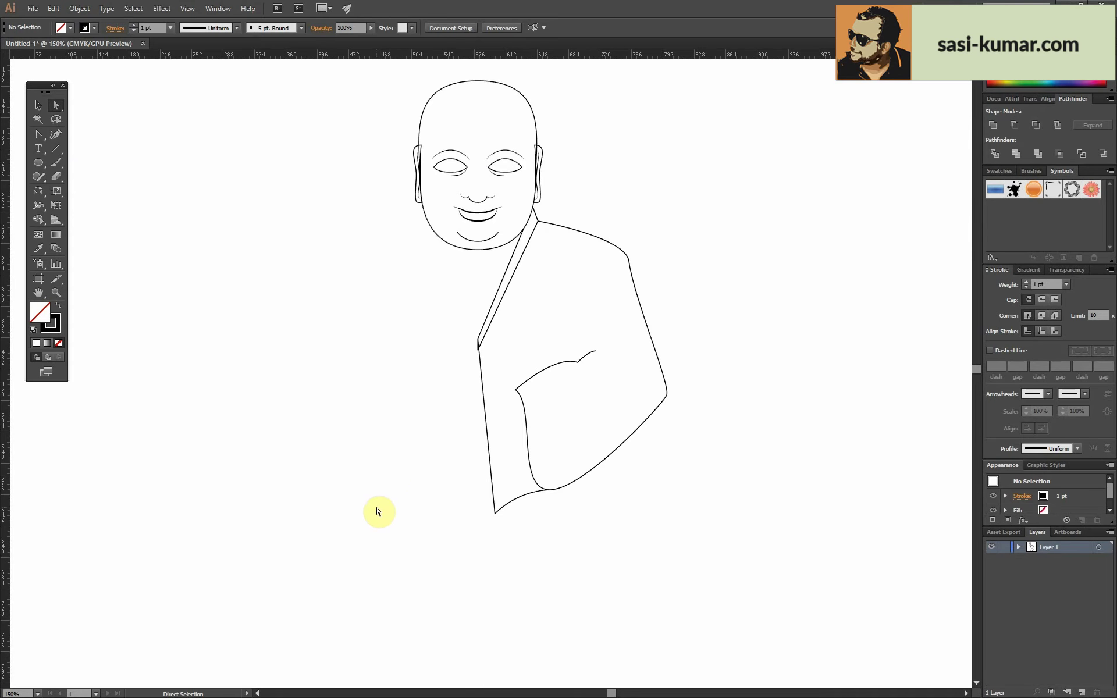
pyautogui.click(525, 419)
# - Give the shoulder line a tapered width profile, with stroke weight set from 4 pt to 3 pt
pyautogui.click(171, 27)
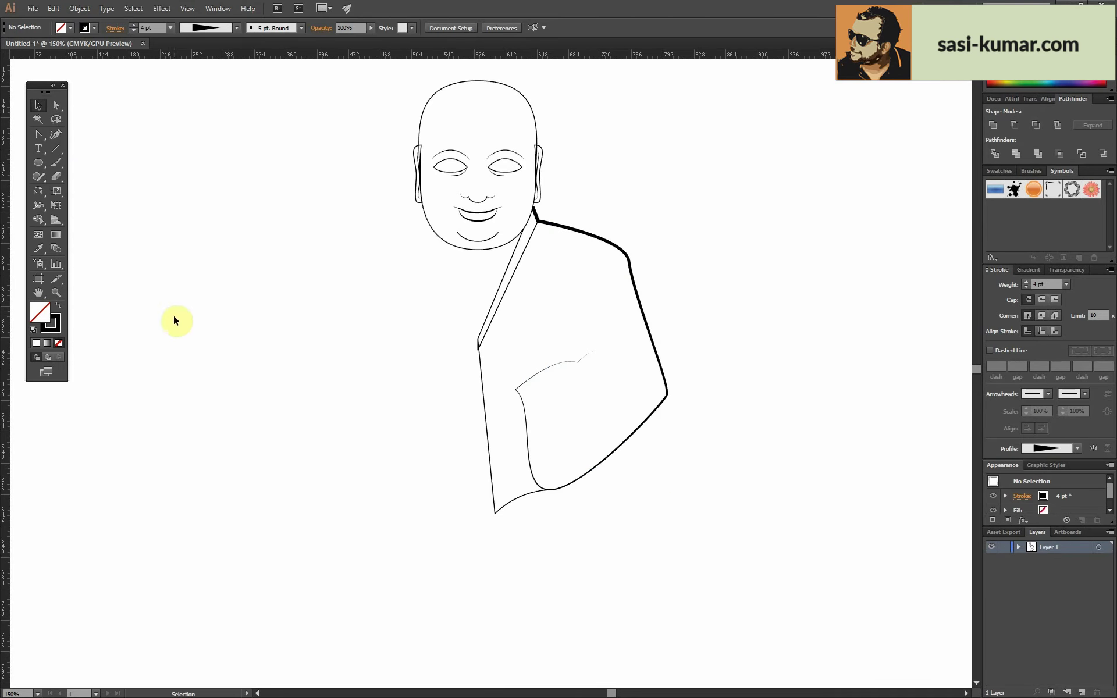
pyautogui.click(236, 27)
pyautogui.click(230, 123)
pyautogui.click(133, 30)
# - Extend the cuff outline with a curve rising toward the elbow
pyautogui.hotkey('ctrl', '+')
pyautogui.press('p')
pyautogui.click(559, 368)
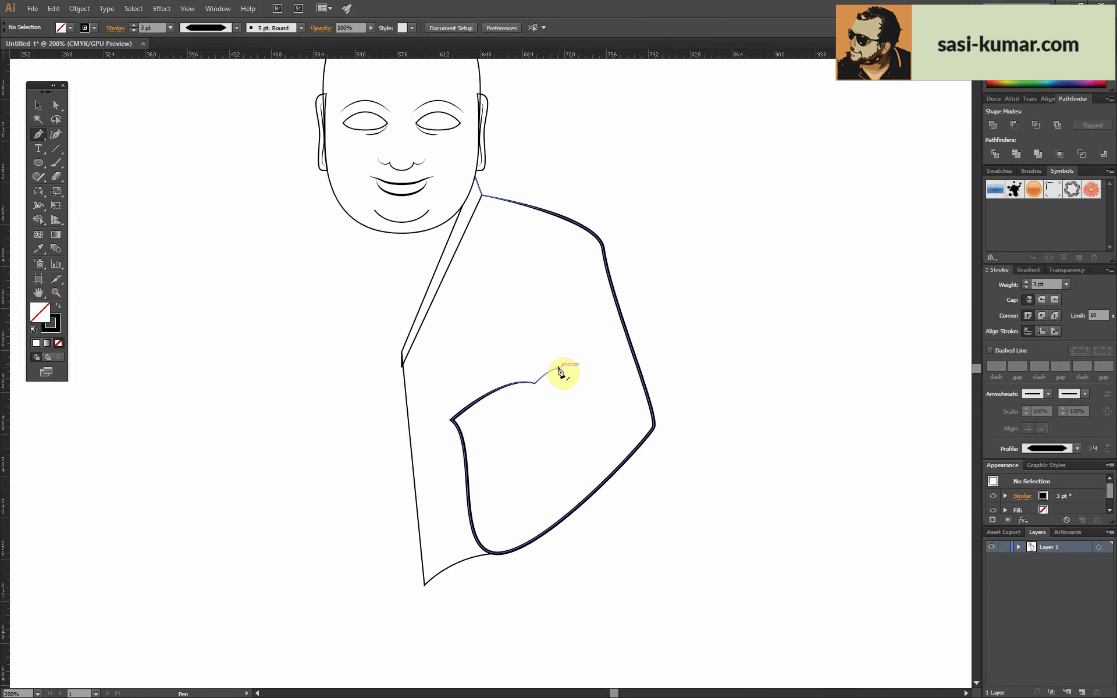
pyautogui.moveTo(582, 254); pyautogui.dragTo(607, 234)
# - Draw a crease curve at the elbow with a tapered width profile and round caps
pyautogui.click(560, 374)
pyautogui.moveTo(624, 423); pyautogui.dragTo(666, 424)
pyautogui.click(233, 28)
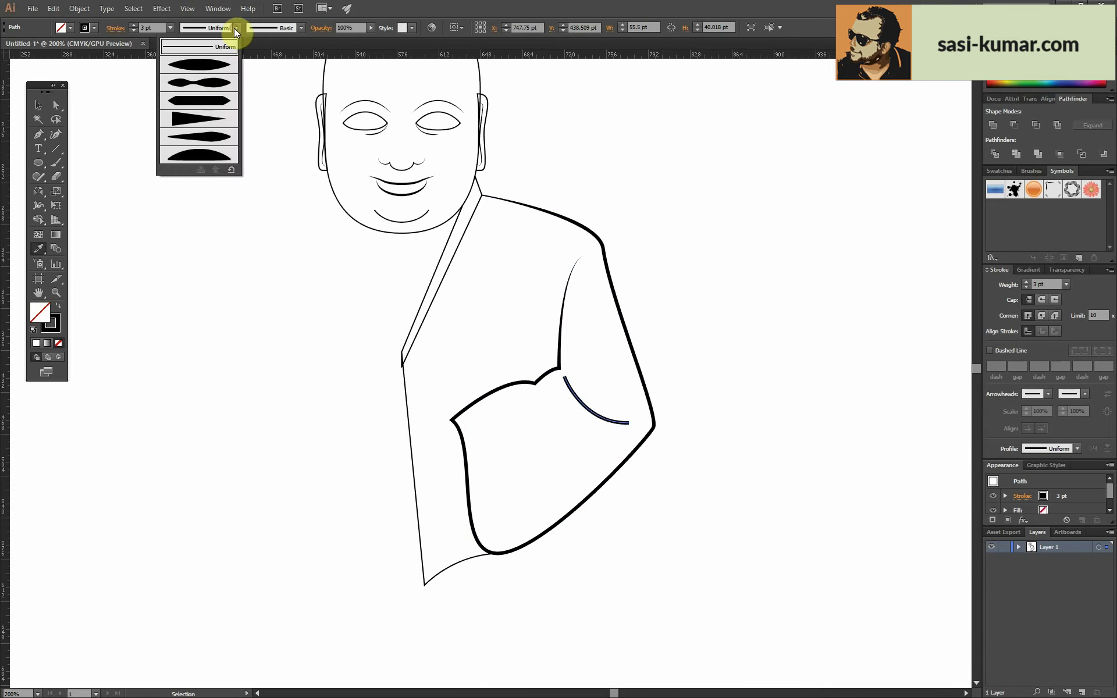
pyautogui.click(203, 124)
pyautogui.click(1040, 299)
pyautogui.hotkey('ctrl', '+')
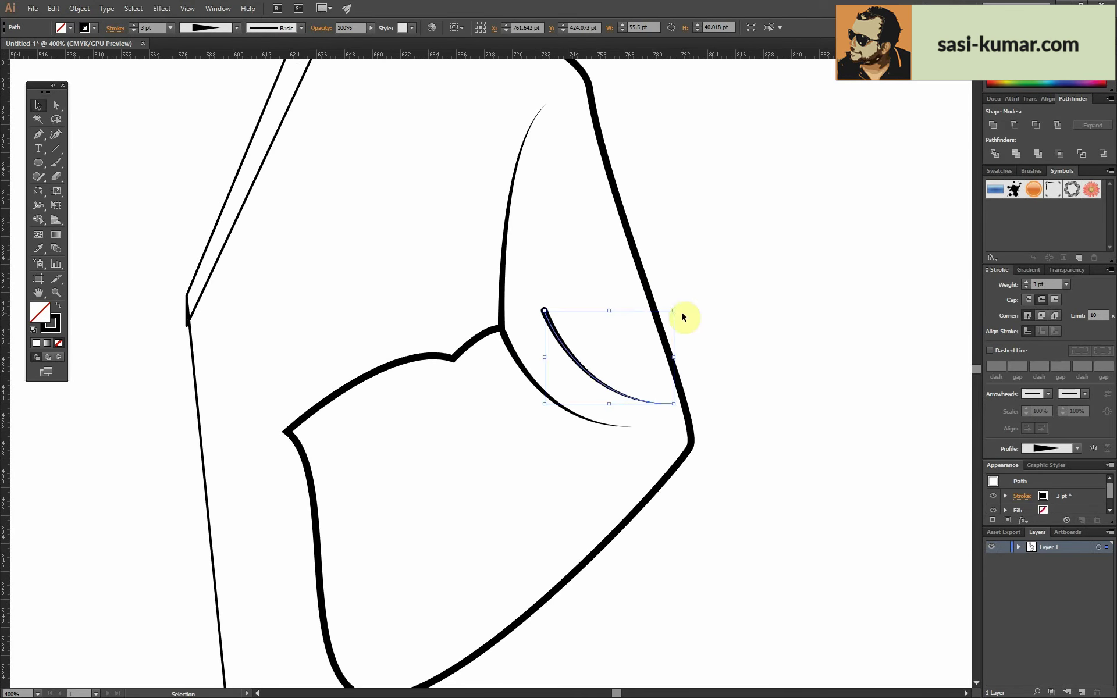
# - Move the crease curve up and rotate it to cross the other crease
pyautogui.press('v')
pyautogui.moveTo(550, 349); pyautogui.dragTo(534, 324)
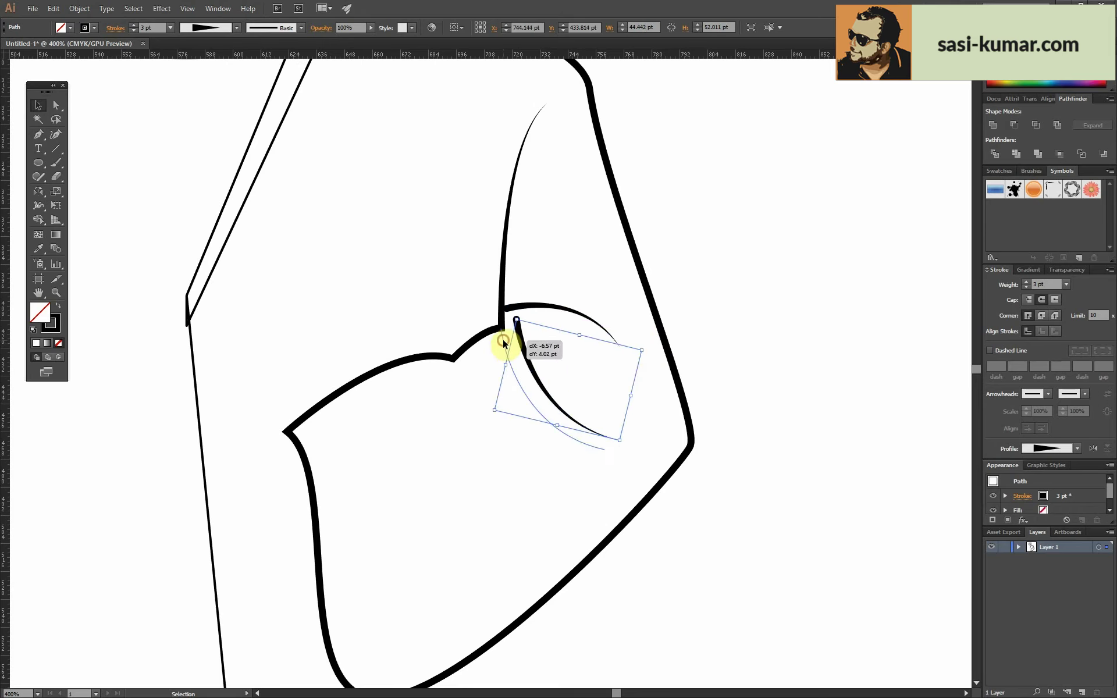
pyautogui.moveTo(634, 344); pyautogui.dragTo(617, 364)
pyautogui.click(759, 349)
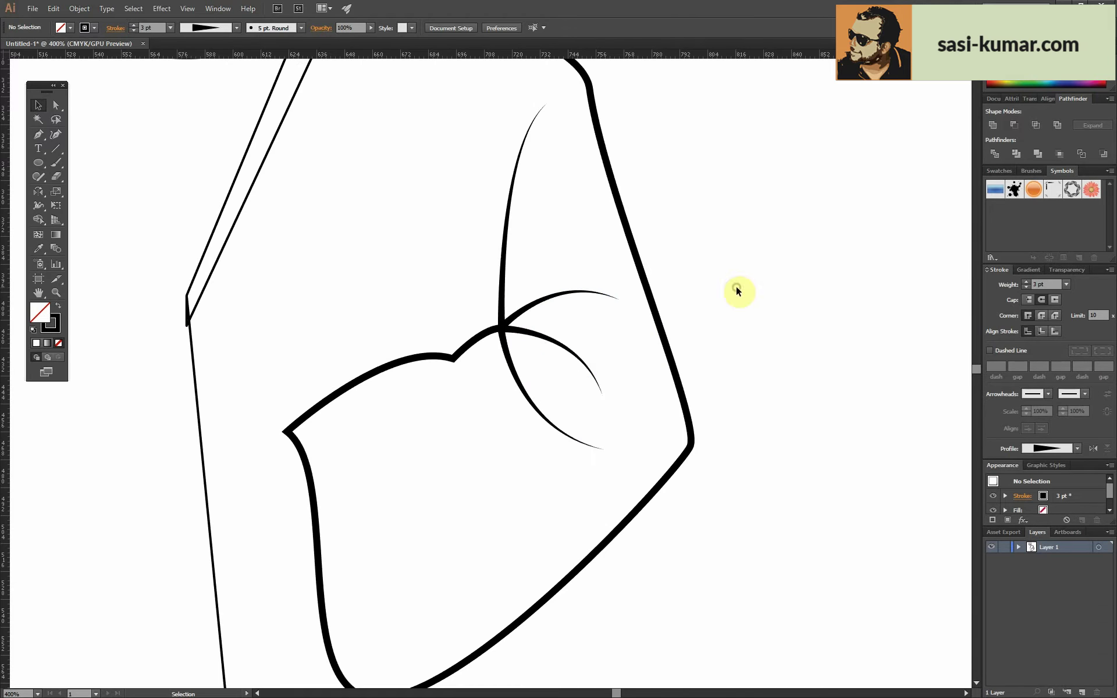
pyautogui.hotkey('ctrl', '-')
pyautogui.hotkey('ctrl', '-')
pyautogui.hotkey('ctrl', '-')
# - Start a new Pen path for the hand outline beside the cuff
pyautogui.press('a')
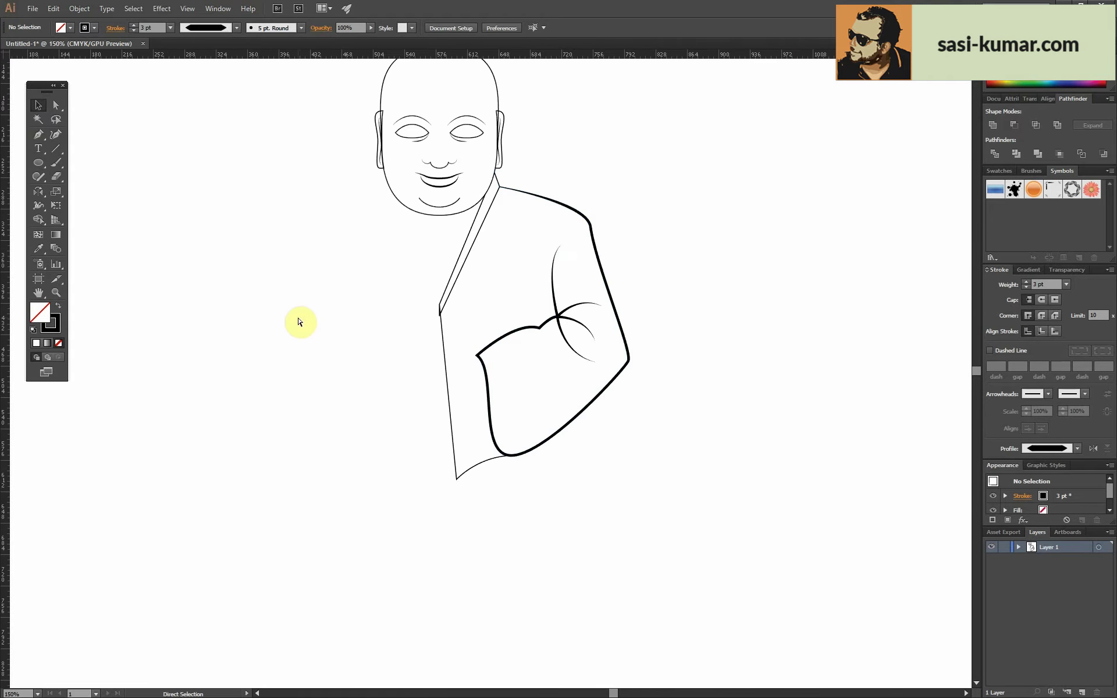
pyautogui.hotkey('ctrl', '-')
pyautogui.hotkey('ctrl', '+')
pyautogui.press('p')
pyautogui.click(537, 444)
# - Outline the hand with corner points, adjust its left and top anchors, and fill it white
pyautogui.click(421, 412)
pyautogui.click(417, 330)
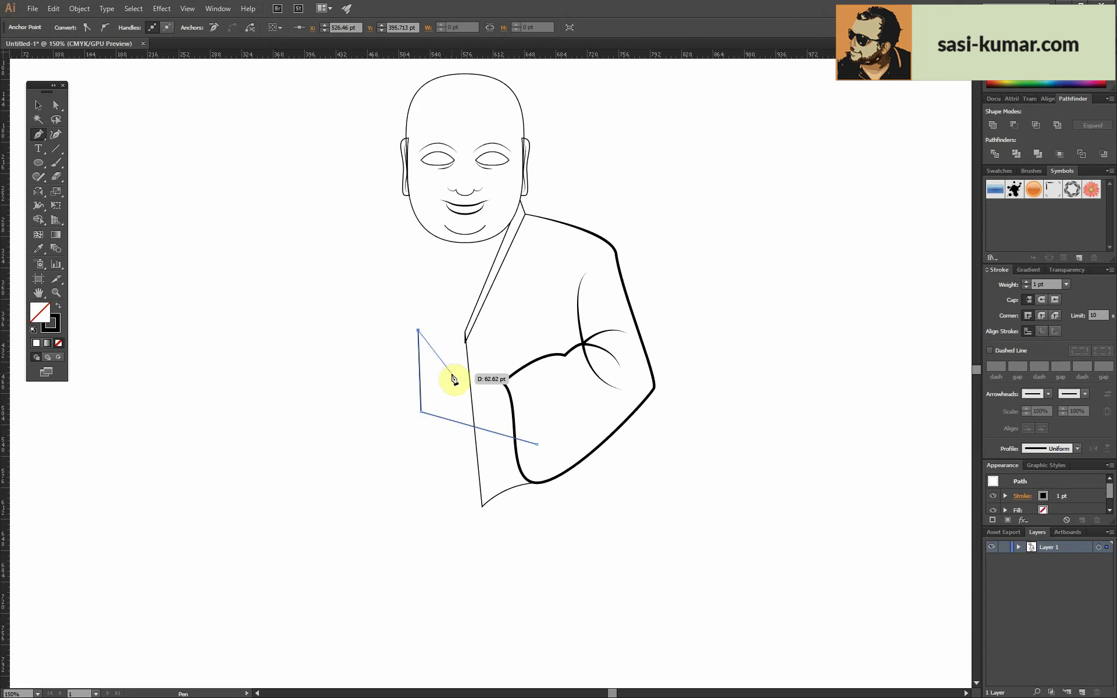
pyautogui.click(456, 428)
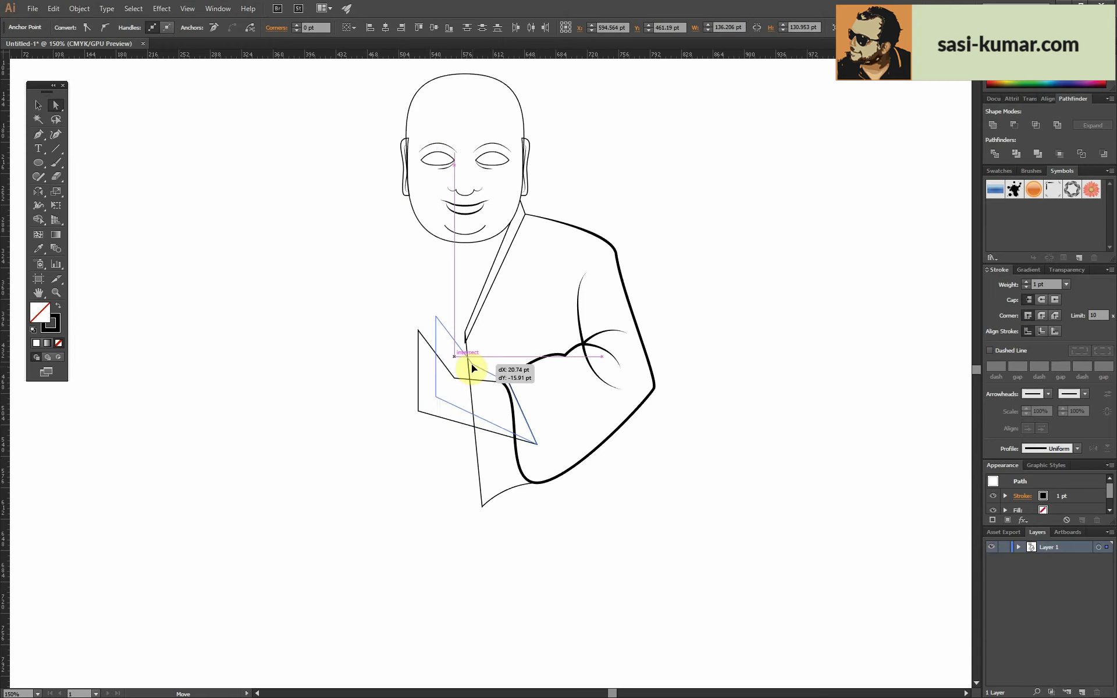
pyautogui.moveTo(471, 364); pyautogui.dragTo(472, 379)
pyautogui.moveTo(436, 332); pyautogui.dragTo(451, 322)
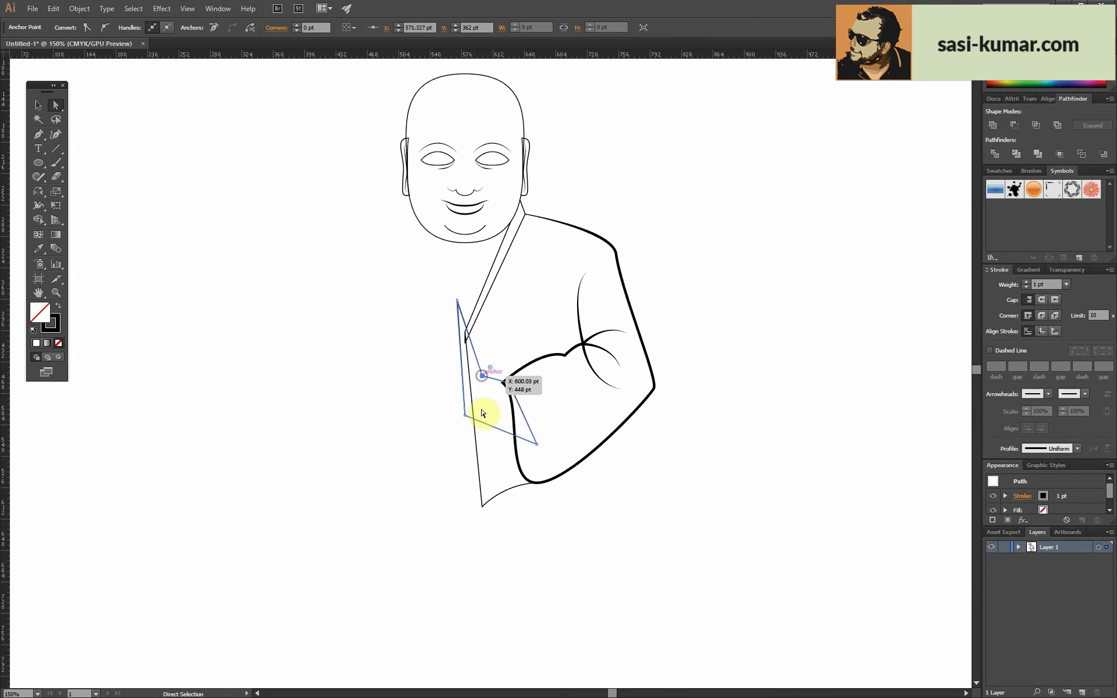
pyautogui.press('d')
# - Bend the hand's lower edge into a curve where it meets the cuff
pyautogui.press('v')
pyautogui.hotkey('ctrl', 'shift', 'a')
pyautogui.click(678, 591)
pyautogui.press('a')
pyautogui.scroll(2, 349, 337)
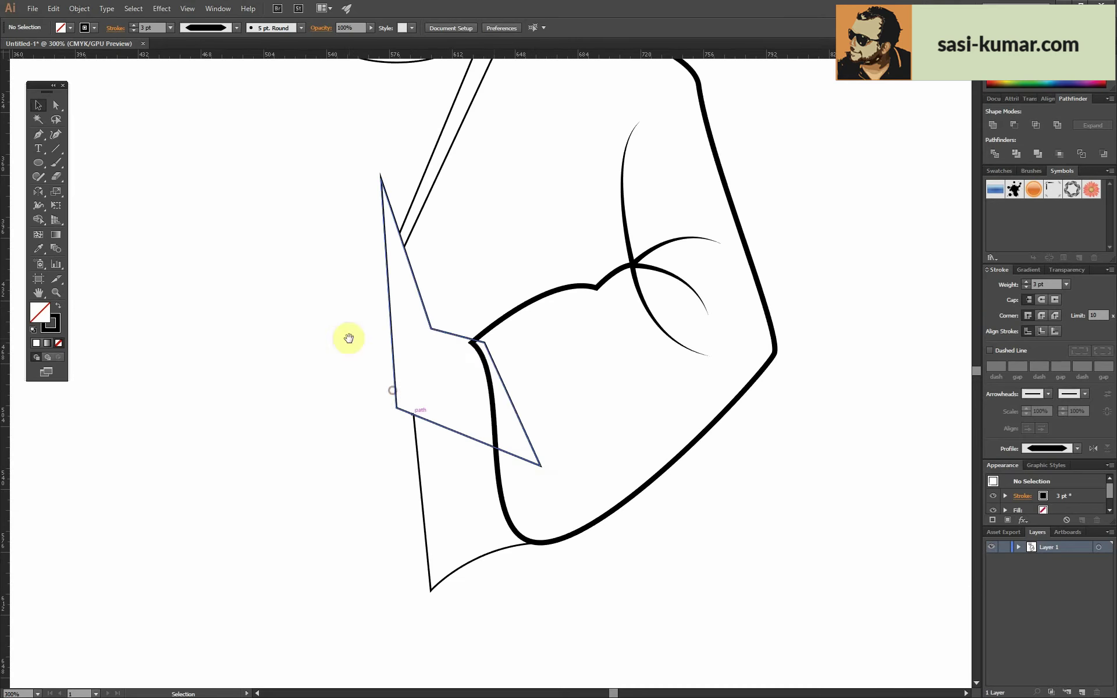
pyautogui.click(413, 343)
pyautogui.click(41, 138)
pyautogui.moveTo(472, 344); pyautogui.dragTo(394, 407)
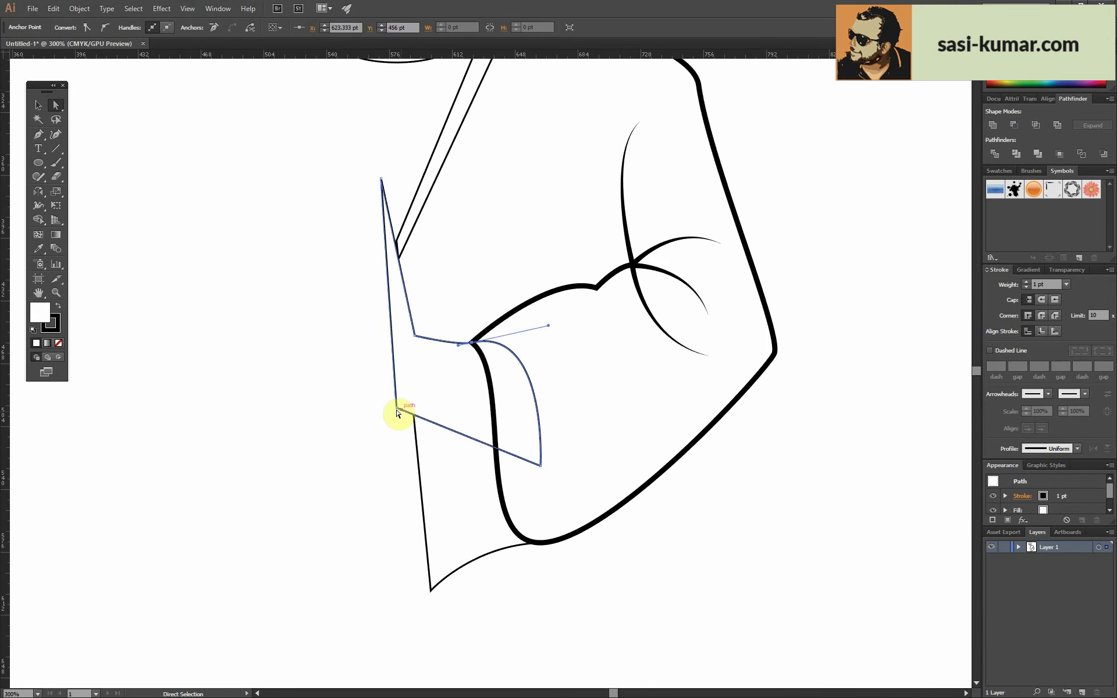
pyautogui.press('v')
pyautogui.hotkey('ctrl', 'shift', 'a')
pyautogui.hotkey('ctrl', '-')
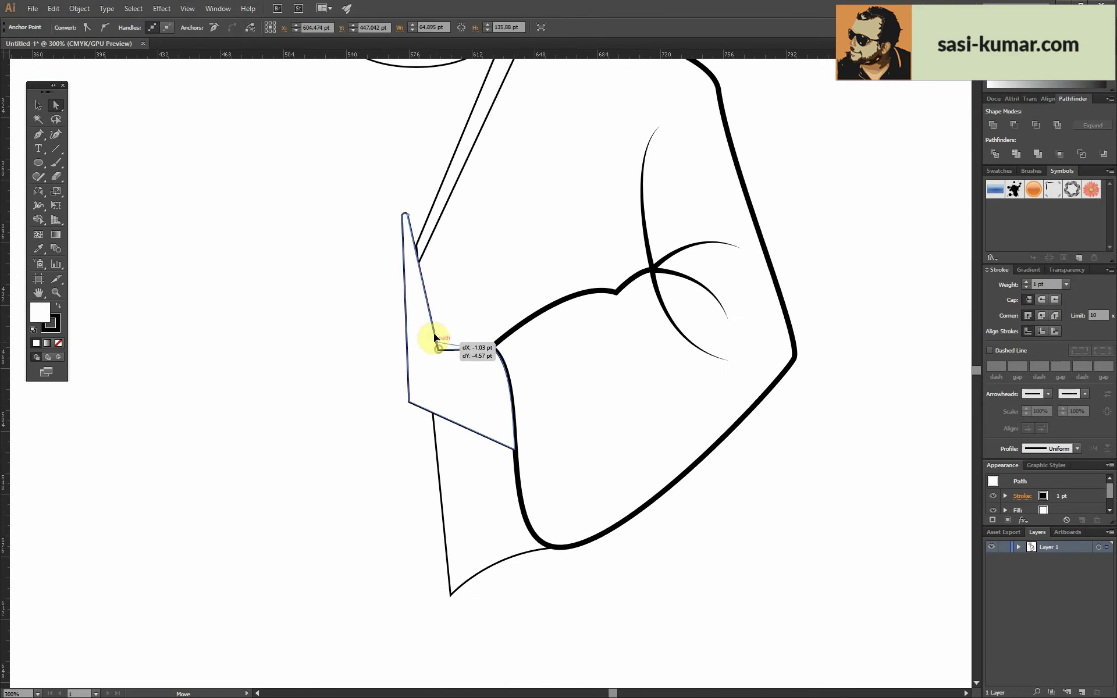
# - Draw a black shadow shape curving down inside the sleeve opening
pyautogui.press('p')
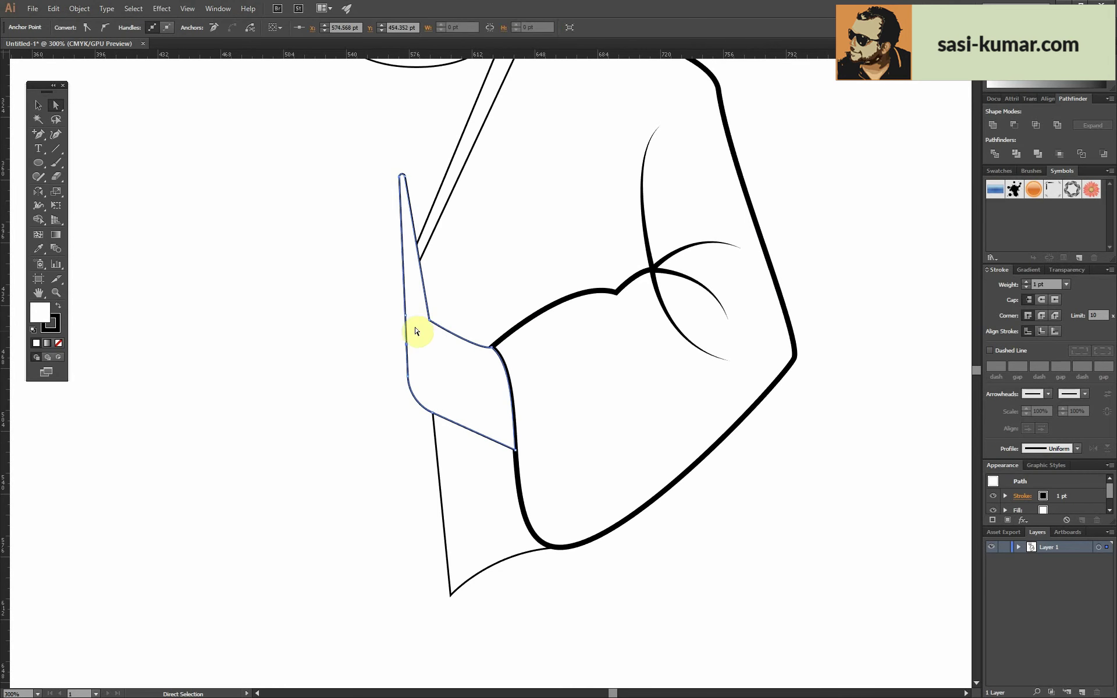
pyautogui.hotkey('ctrl', '+')
pyautogui.hotkey('ctrl', '+')
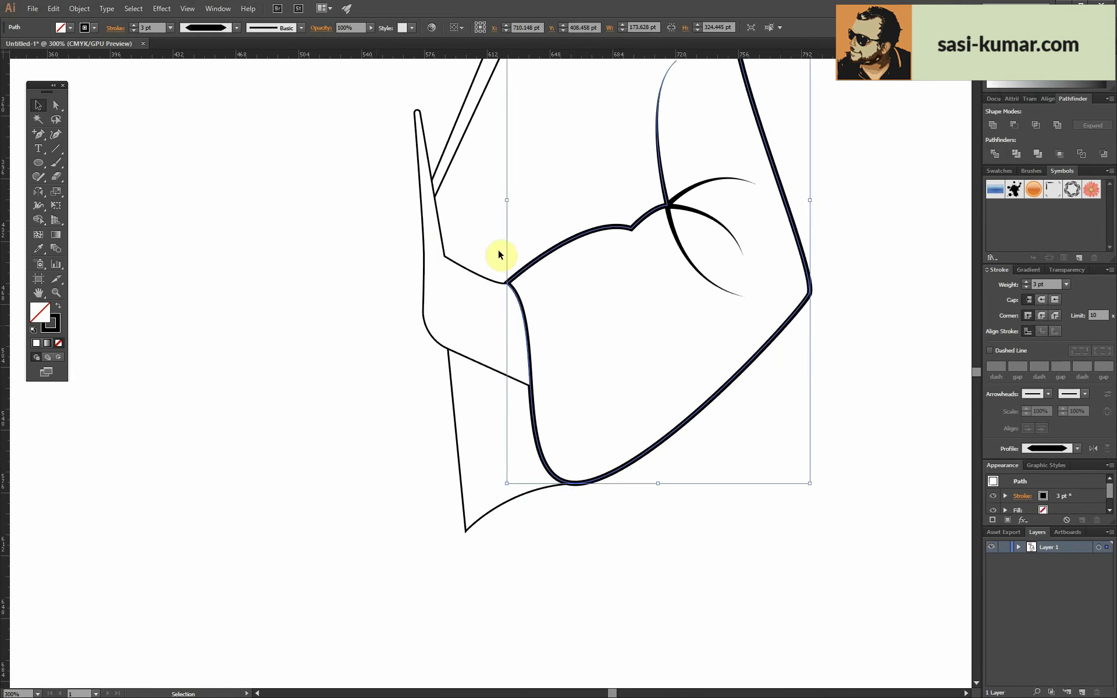
pyautogui.click(506, 284)
pyautogui.moveTo(570, 484); pyautogui.dragTo(528, 486)
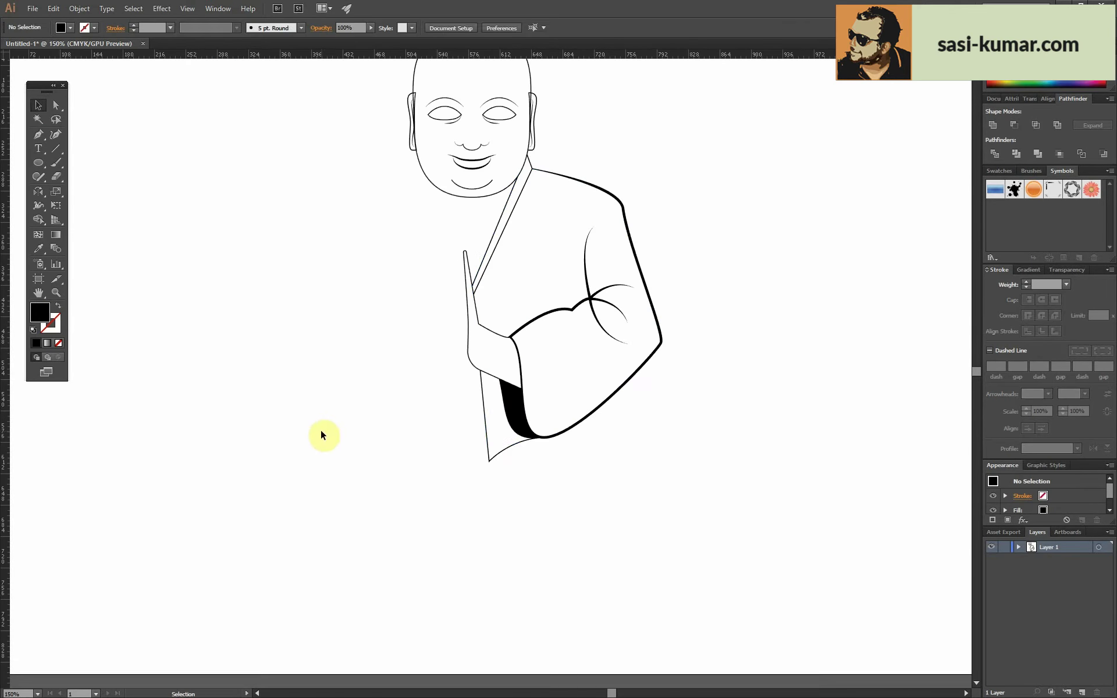
# - Adjust the shadow's bottom anchor and add an anchor on the hand's inner edge
pyautogui.moveTo(489, 463); pyautogui.dragTo(516, 445)
pyautogui.scroll(3, 358, 314)
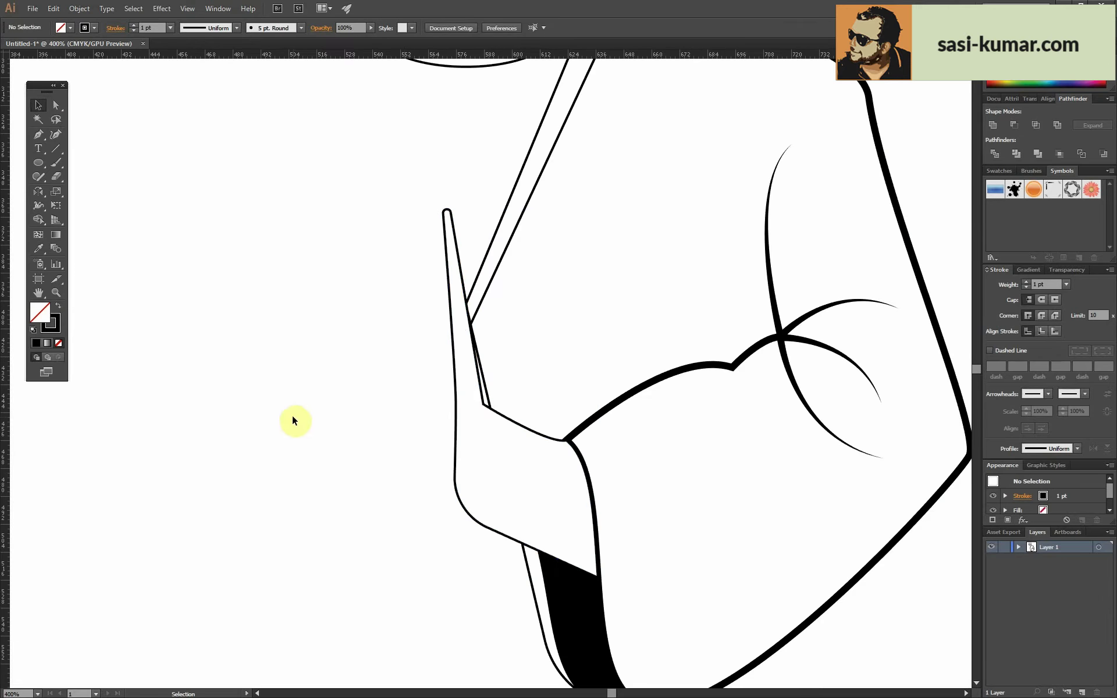
pyautogui.scroll(2, 319, 456)
pyautogui.press('+')
pyautogui.click(471, 357)
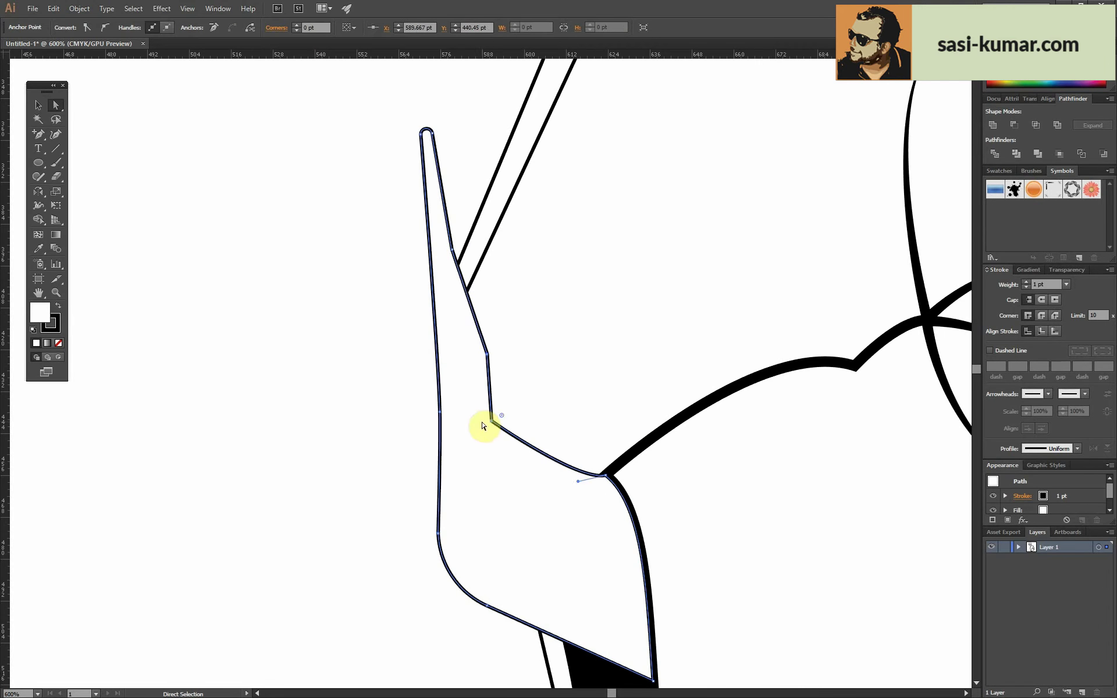
pyautogui.hotkey('ctrl', '+')
pyautogui.moveTo(337, 257); pyautogui.dragTo(308, 511)
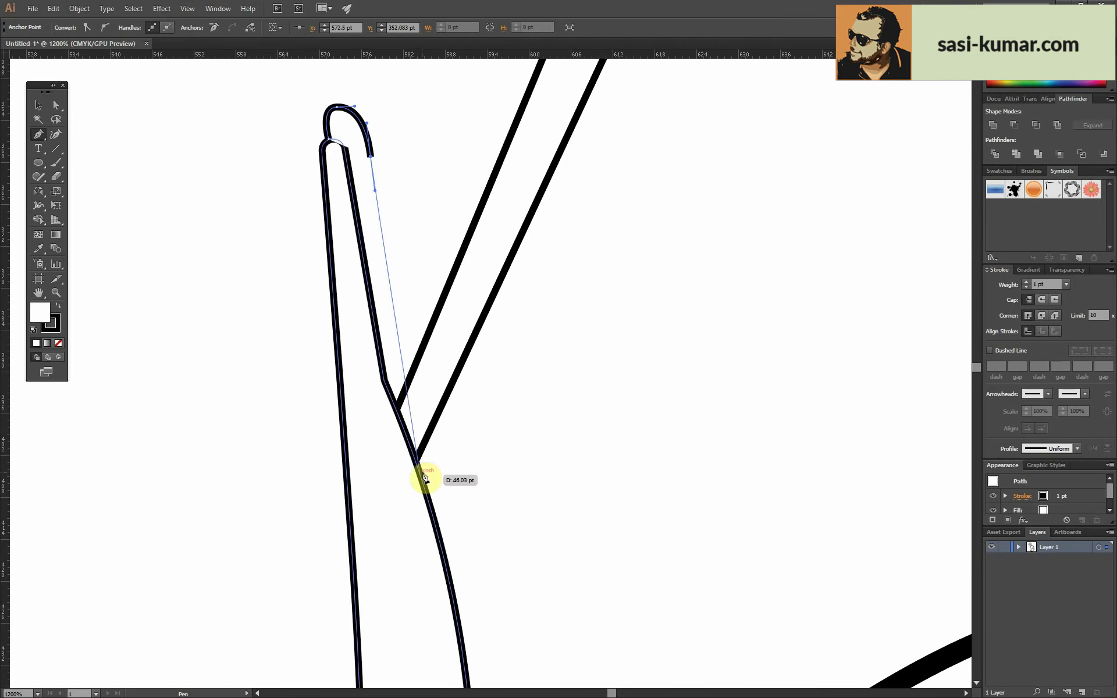
# - Draw and close a finger outline inside the hand
pyautogui.moveTo(420, 484); pyautogui.dragTo(420, 516)
pyautogui.click(329, 139)
pyautogui.click(56, 105)
pyautogui.click(218, 458)
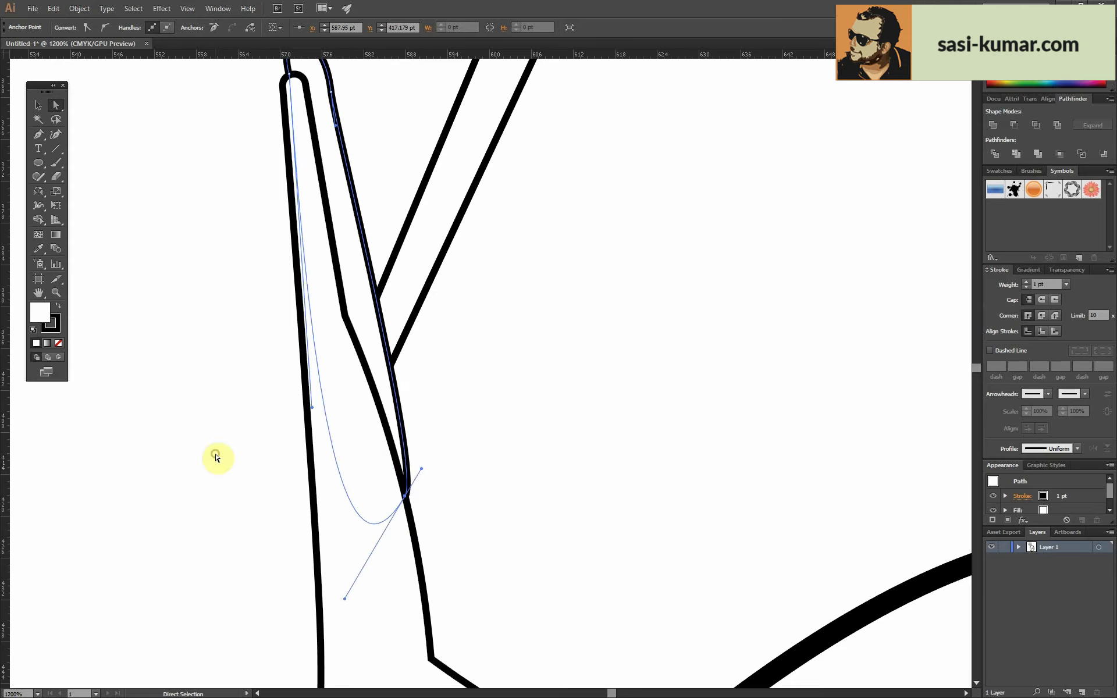
pyautogui.hotkey('ctrl', '-')
pyautogui.hotkey('ctrl', '-')
pyautogui.hotkey('ctrl', '-')
pyautogui.click(260, 452)
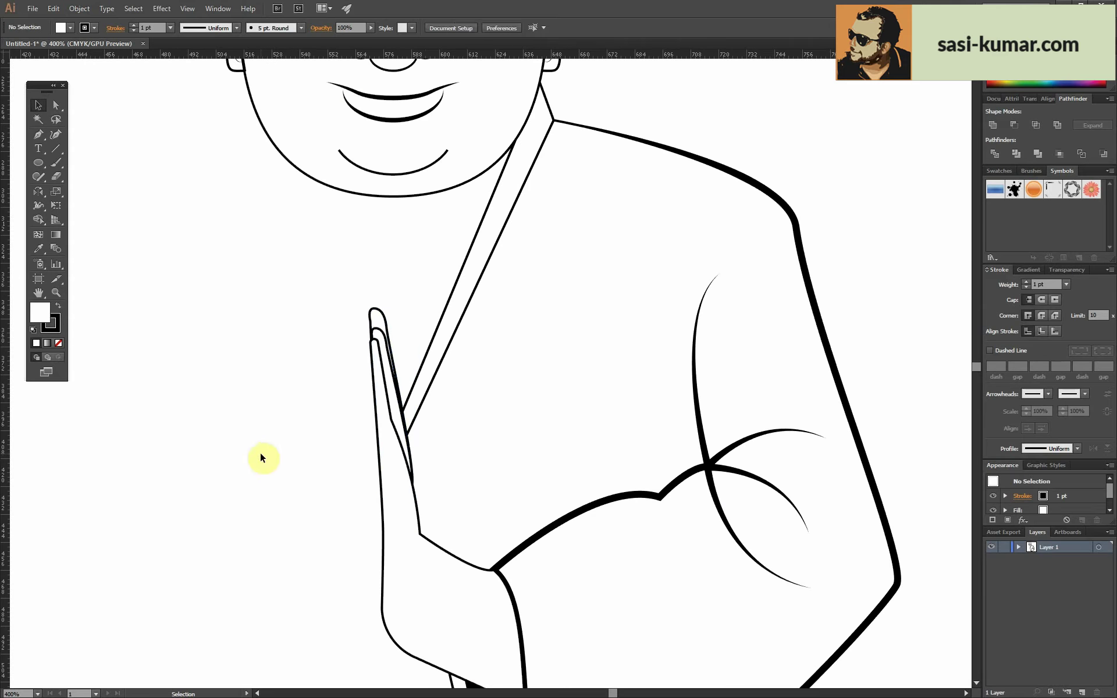
pyautogui.hotkey('ctrl', '+')
pyautogui.hotkey('ctrl', '+')
pyautogui.hotkey('ctrl', '+')
pyautogui.click(392, 383)
# - Nudge the finger outline's bottom anchor upward
pyautogui.scroll(-5, 387, 356)
pyautogui.press('a')
pyautogui.click(439, 615)
pyautogui.moveTo(440, 616); pyautogui.dragTo(449, 588)
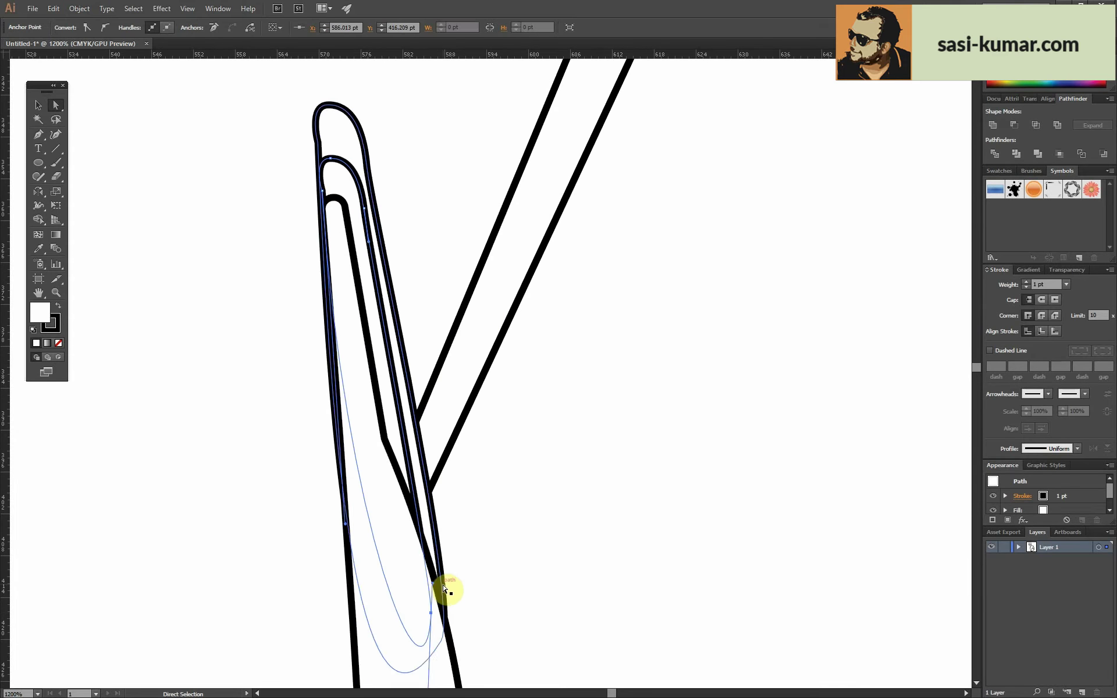
pyautogui.press('v')
pyautogui.click(219, 81)
pyautogui.hotkey('ctrl', '-')
pyautogui.hotkey('ctrl', '-')
pyautogui.hotkey('ctrl', '-')
# - Fine-tune the anchors at the tops of the nested finger loops
pyautogui.hotkey('ctrl', '+')
pyautogui.hotkey('ctrl', '+')
pyautogui.hotkey('ctrl', '+')
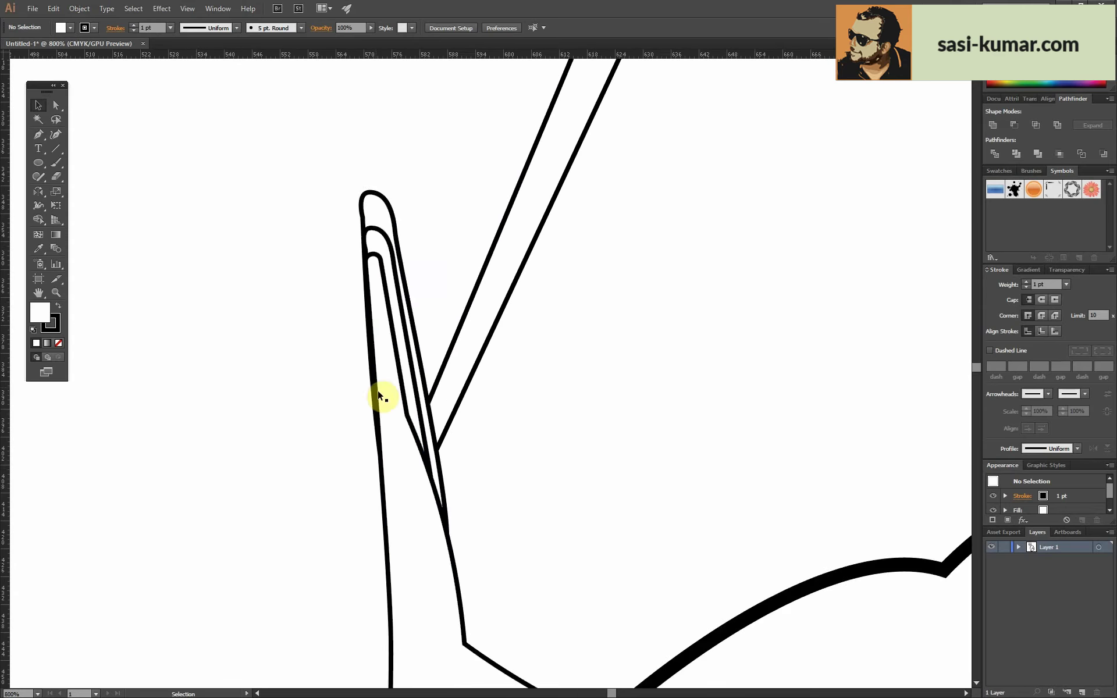
pyautogui.hotkey('ctrl', '+')
pyautogui.hotkey('ctrl', '+')
pyautogui.hotkey('ctrl', '+')
pyautogui.press('a')
pyautogui.click(419, 401)
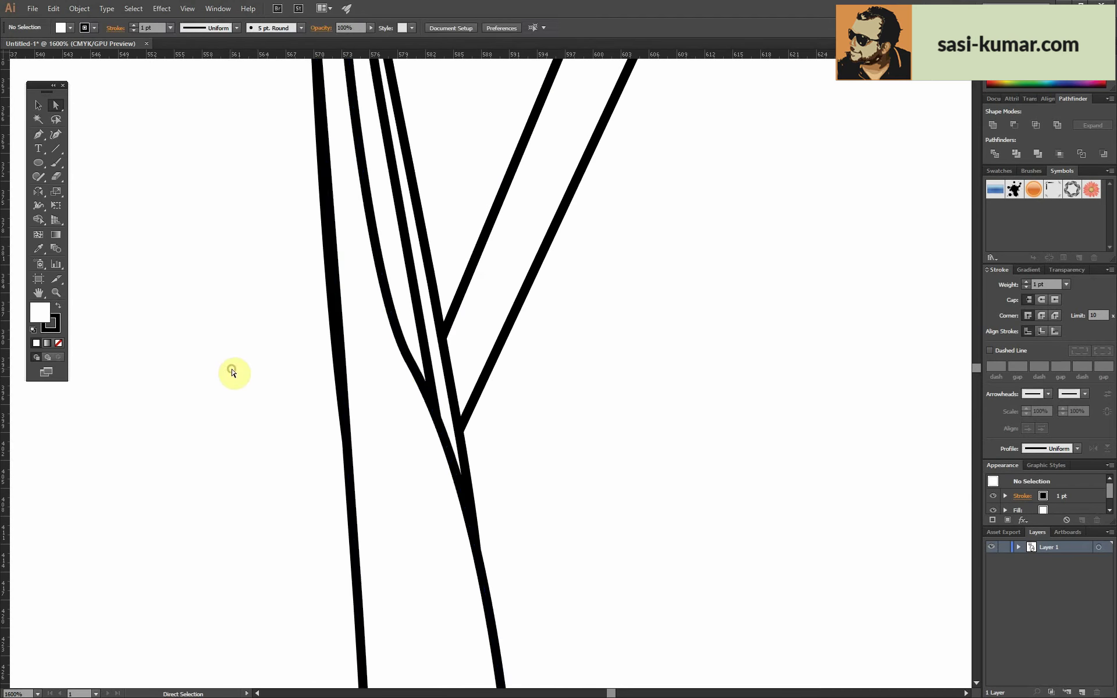
pyautogui.scroll(5, 232, 371)
pyautogui.click(374, 249)
pyautogui.moveTo(319, 167)
pyautogui.mouseDown()
pyautogui.moveTo(422, 439)
pyautogui.moveTo(342, 194)
pyautogui.mouseUp()
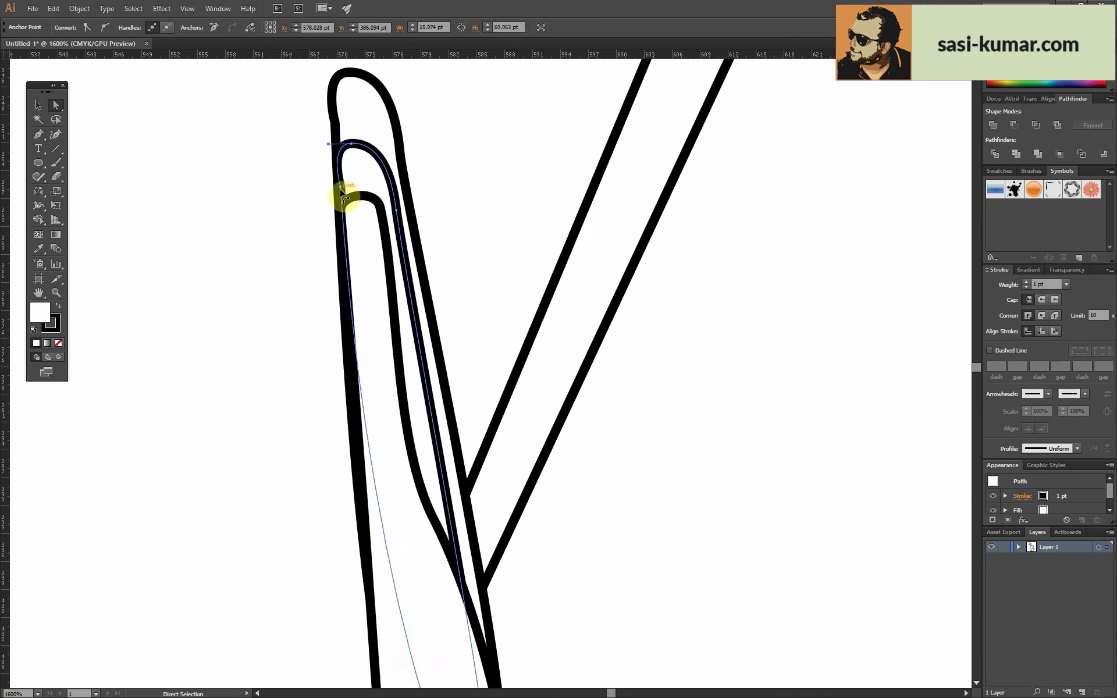
pyautogui.moveTo(312, 298); pyautogui.dragTo(439, 317)
pyautogui.click(438, 293)
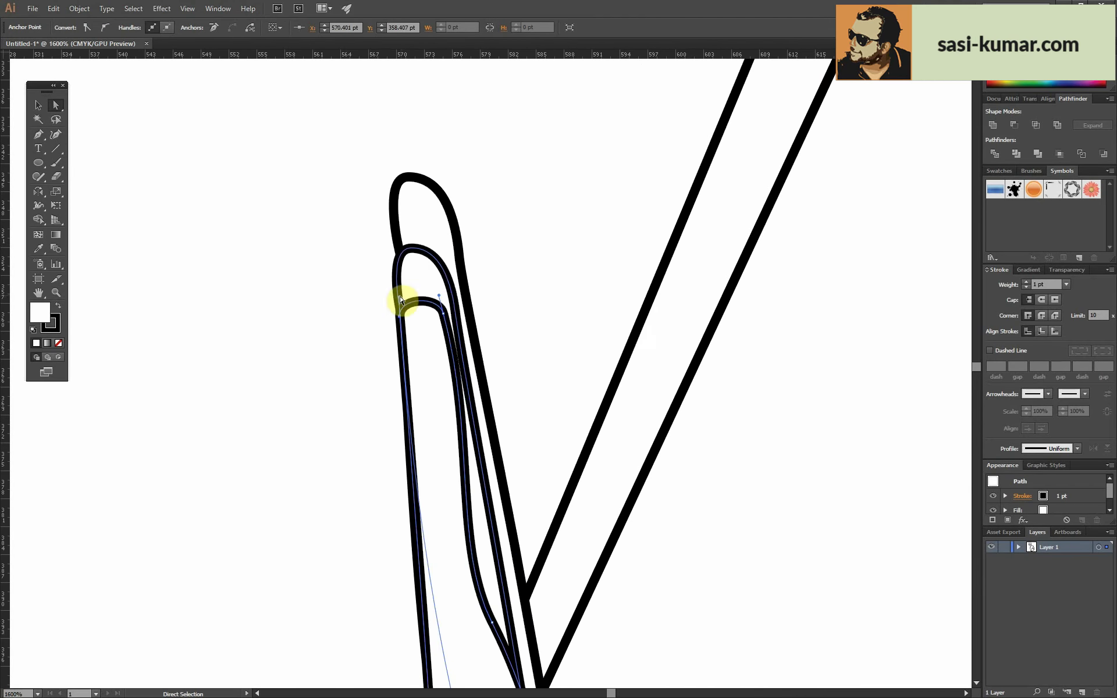
pyautogui.hotkey('ctrl', 'shift', 'a')
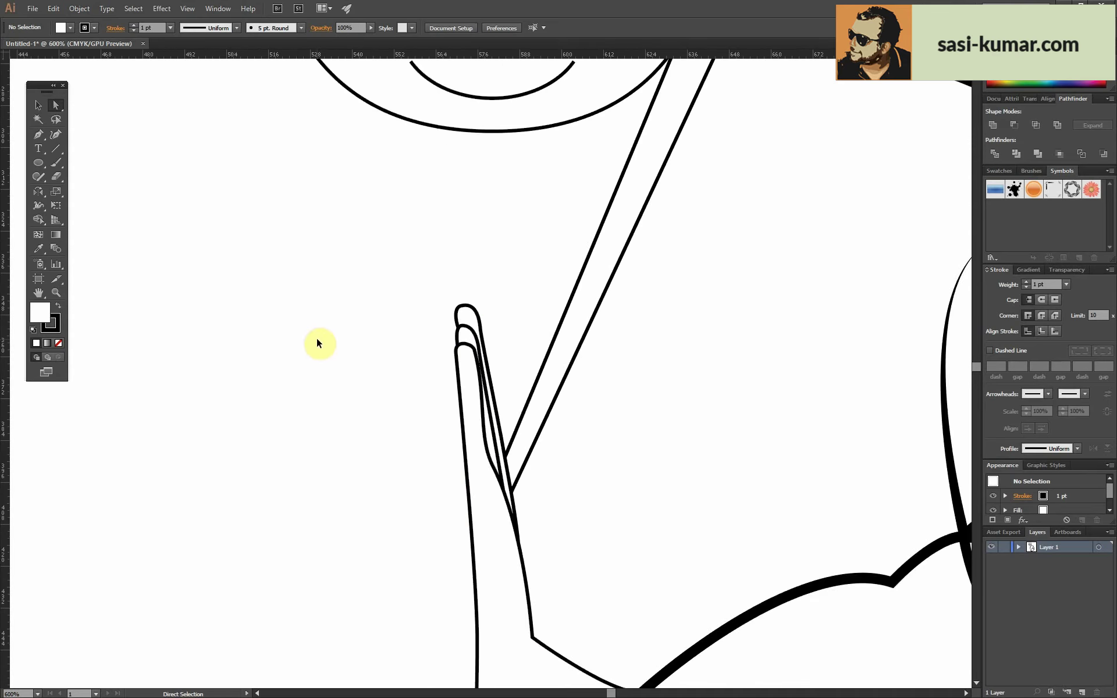
pyautogui.scroll(-5, 317, 342)
pyautogui.scroll(-2, 357, 429)
pyautogui.scroll(-1, 254, 311)
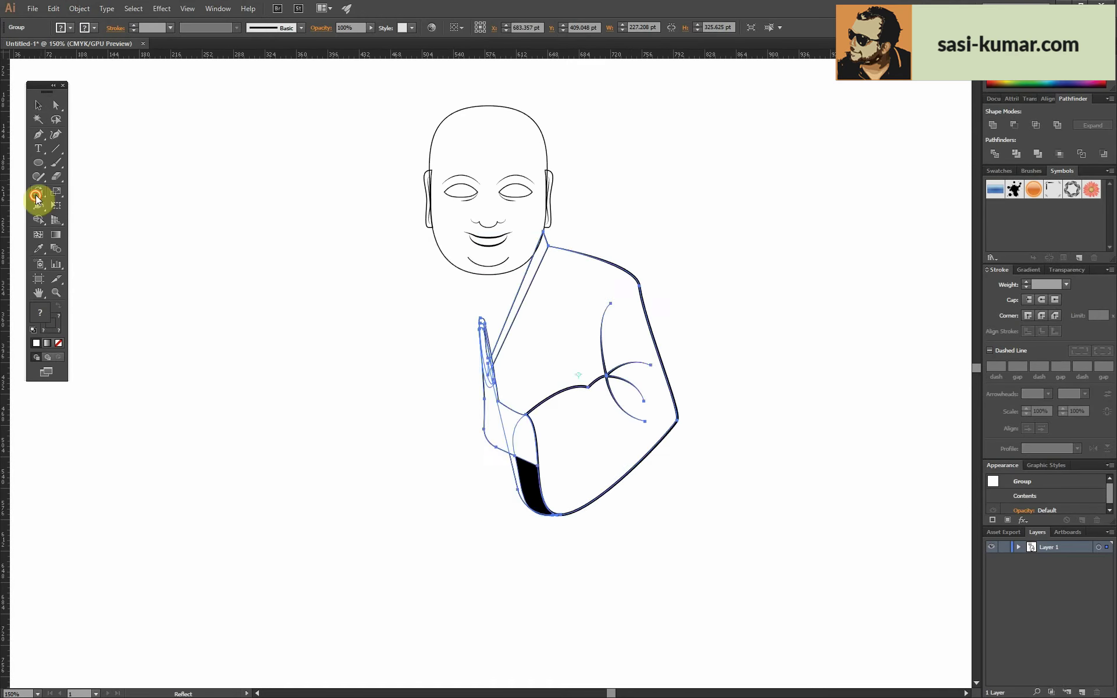
# - Mirror a copy of the robe half and hand across to form joined hands
pyautogui.press('o')
pyautogui.moveTo(618, 247); pyautogui.dragTo(668, 381)
pyautogui.press('v')
pyautogui.hotkey('ctrl', '+')
pyautogui.hotkey('ctrl', '+')
pyautogui.press('a')
pyautogui.click(465, 494)
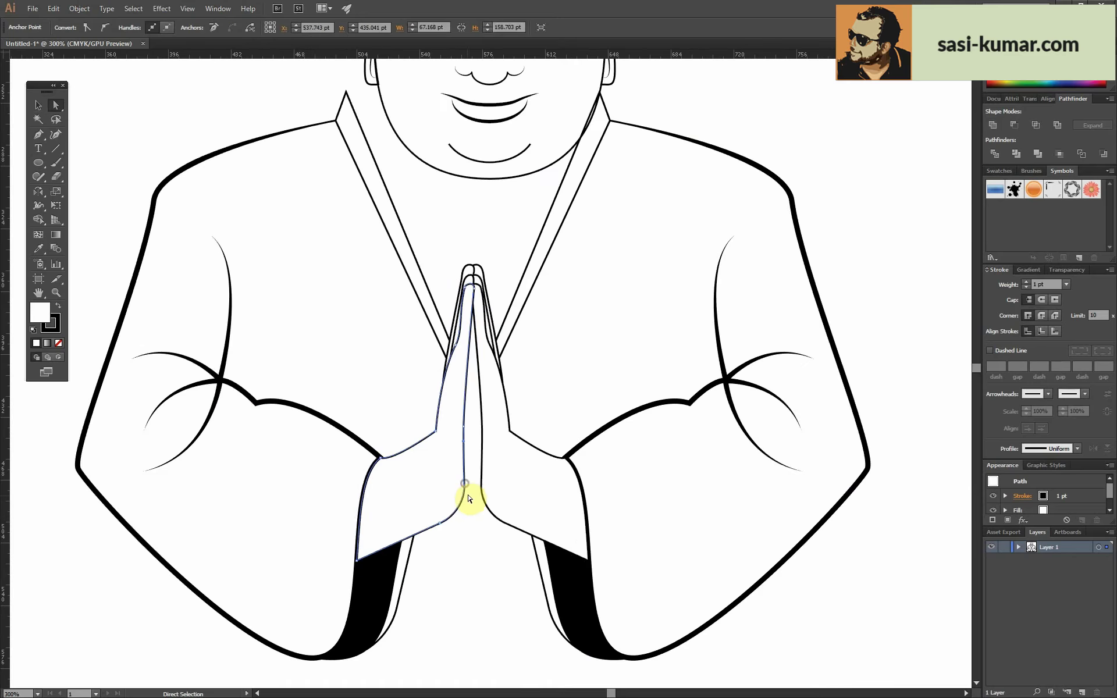
# - Select the mirrored robe, the body group and the head to check the grouping
pyautogui.press('v')
pyautogui.hotkey('ctrl', '-')
pyautogui.hotkey('ctrl', '-')
pyautogui.hotkey('ctrl', '-')
pyautogui.hotkey('ctrl', '+')
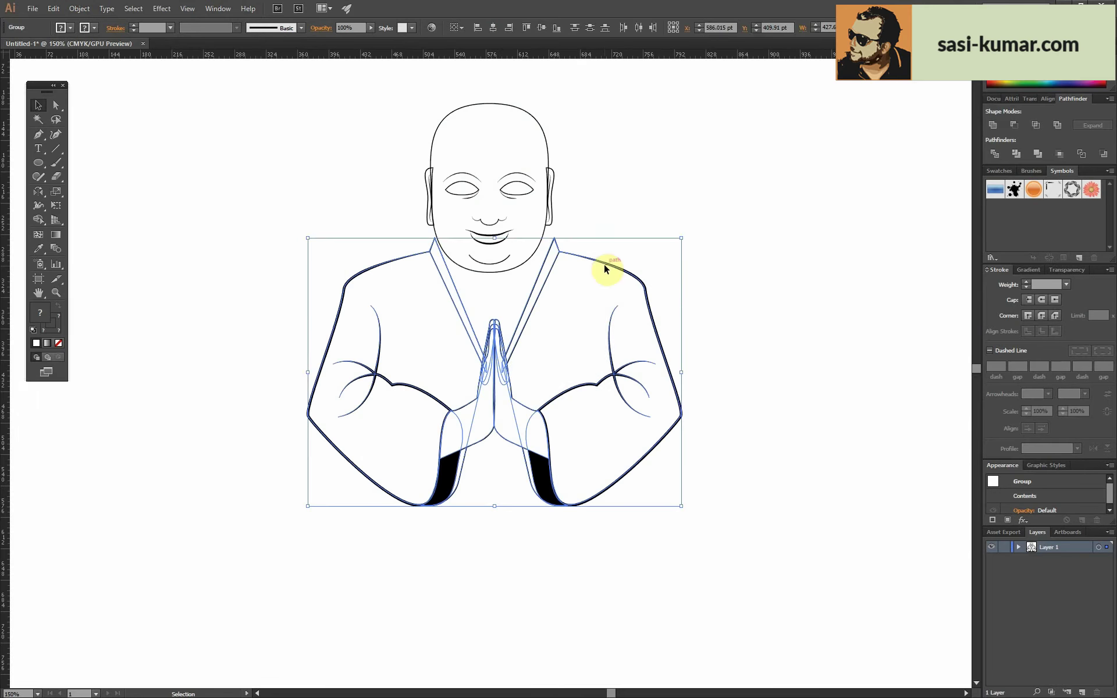
pyautogui.hotkey('ctrl', 'shift', 'a')
pyautogui.click(525, 316)
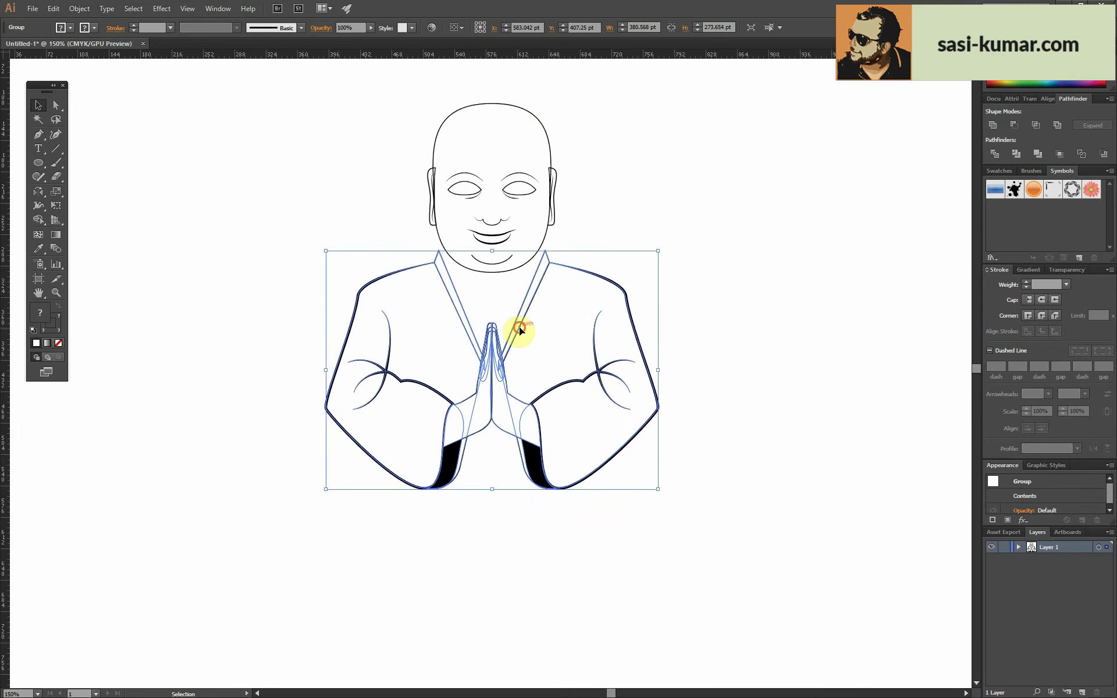
pyautogui.click(549, 163)
# - Undo the last change, then reselect and deselect the body group
pyautogui.hotkey('ctrl', 'shift', 'a')
pyautogui.hotkey('ctrl', '-')
pyautogui.hotkey('ctrl', '-')
pyautogui.hotkey('ctrl', '+')
pyautogui.hotkey('ctrl', '+')
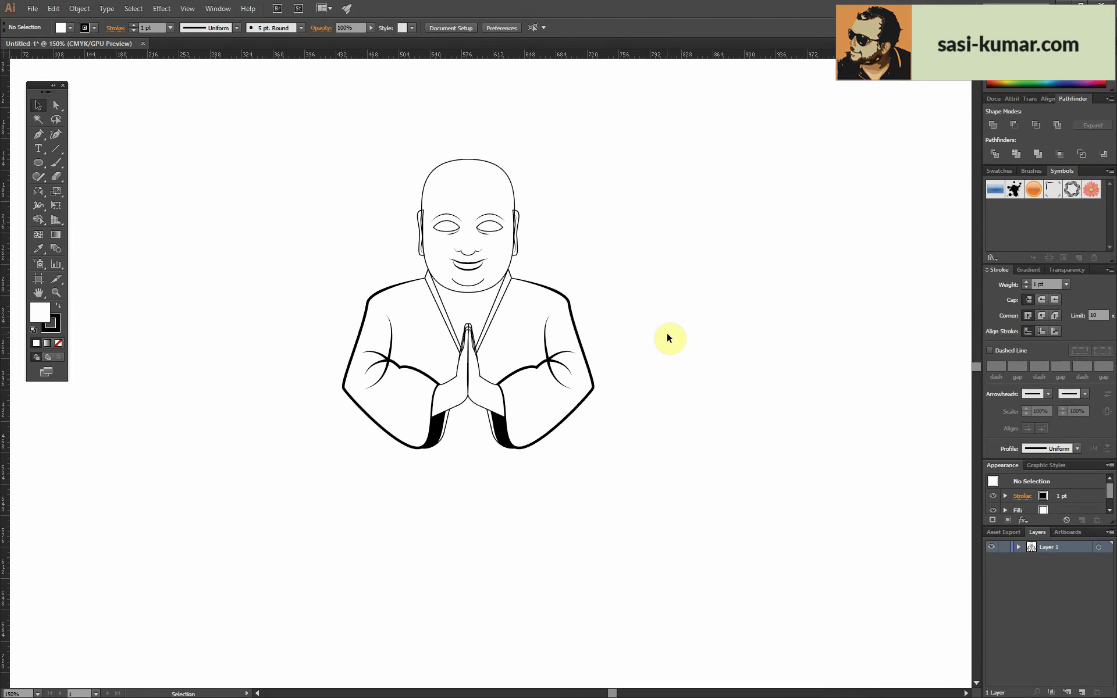
pyautogui.hotkey('ctrl', 'z')
pyautogui.click(697, 273)
pyautogui.click(531, 356)
pyautogui.hotkey('ctrl', '+')
pyautogui.hotkey('ctrl', '+')
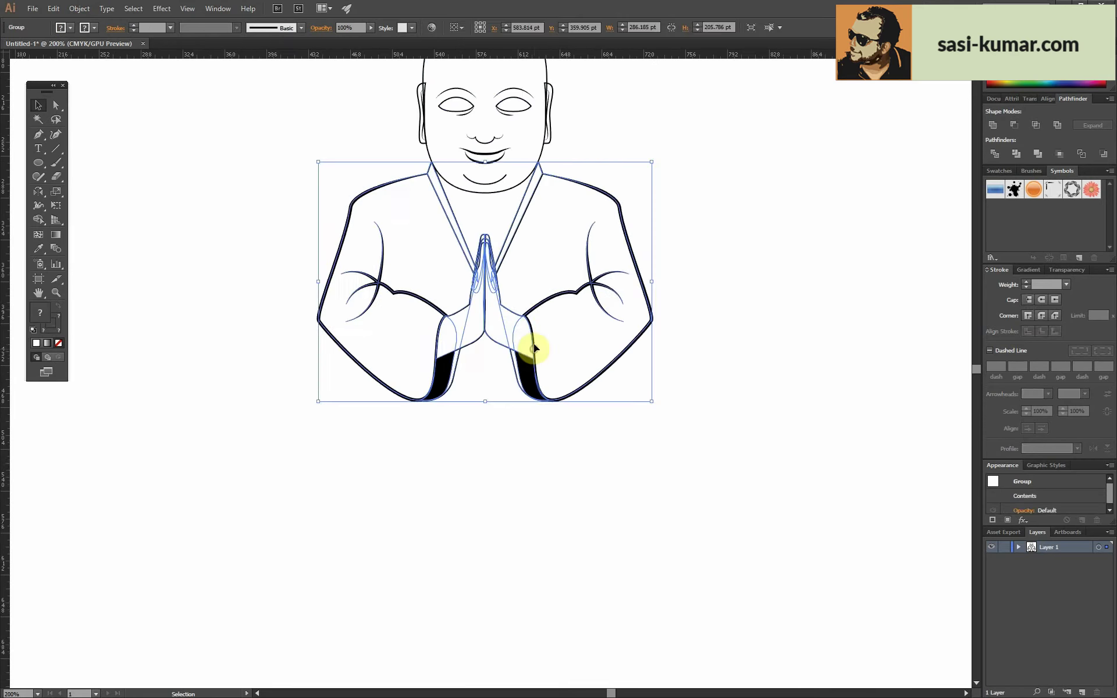
pyautogui.click(559, 519)
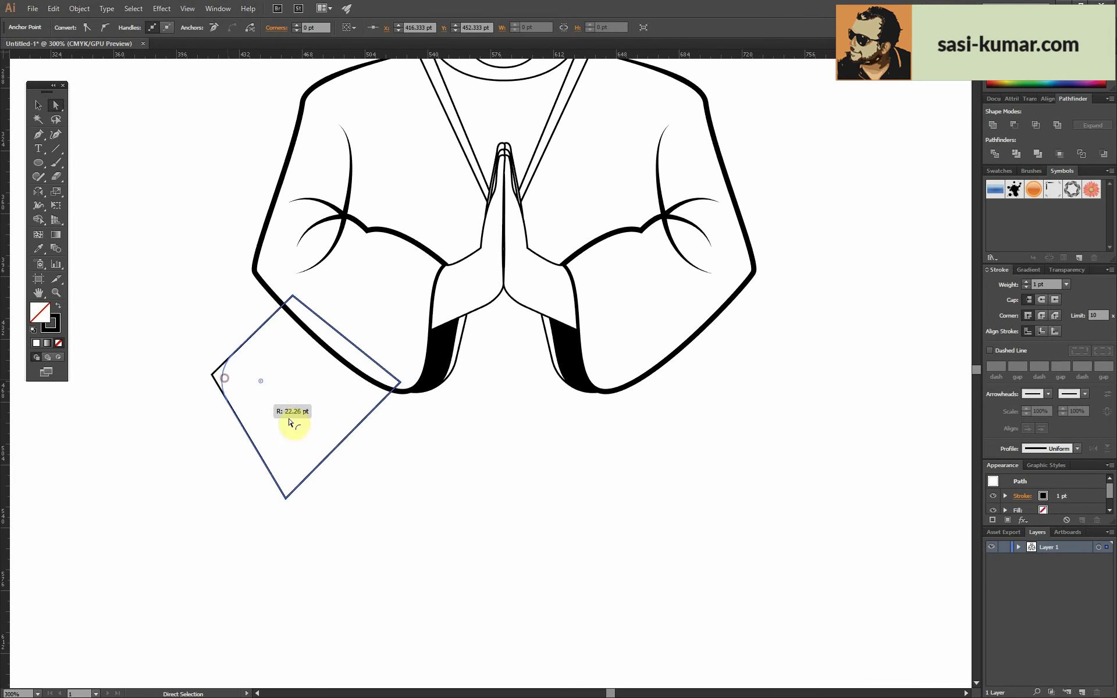
# - Fill the left and right arm outlines white inside the body group
pyautogui.hotkey('ctrl', '-')
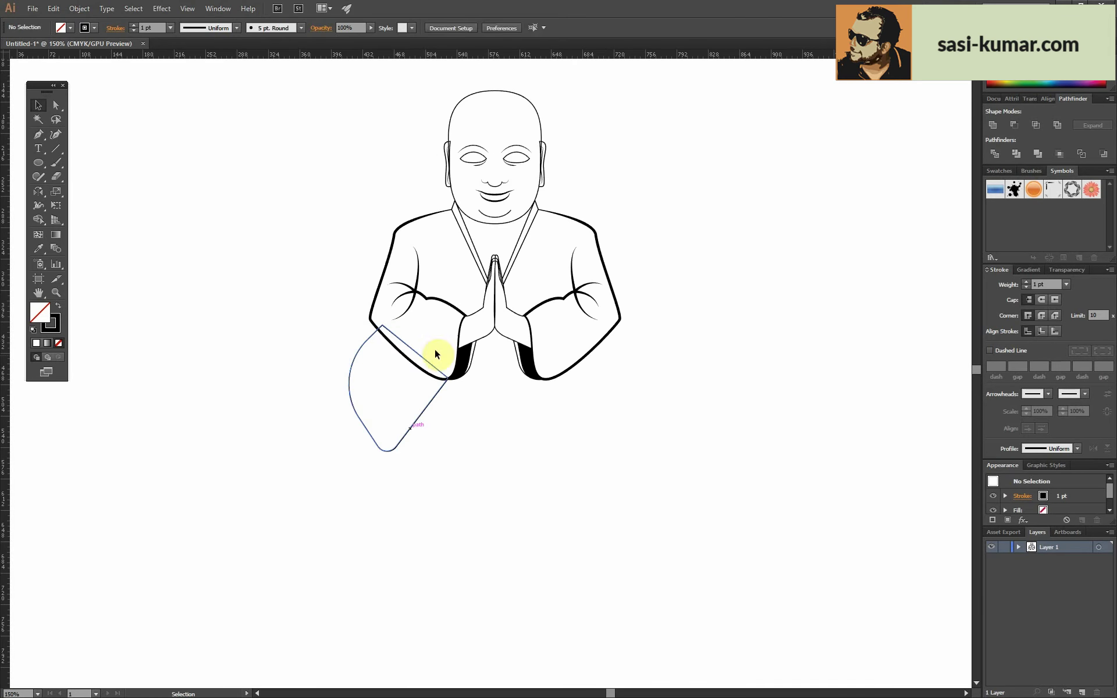
pyautogui.doubleClick(434, 348)
pyautogui.click(404, 229)
pyautogui.doubleClick(436, 242)
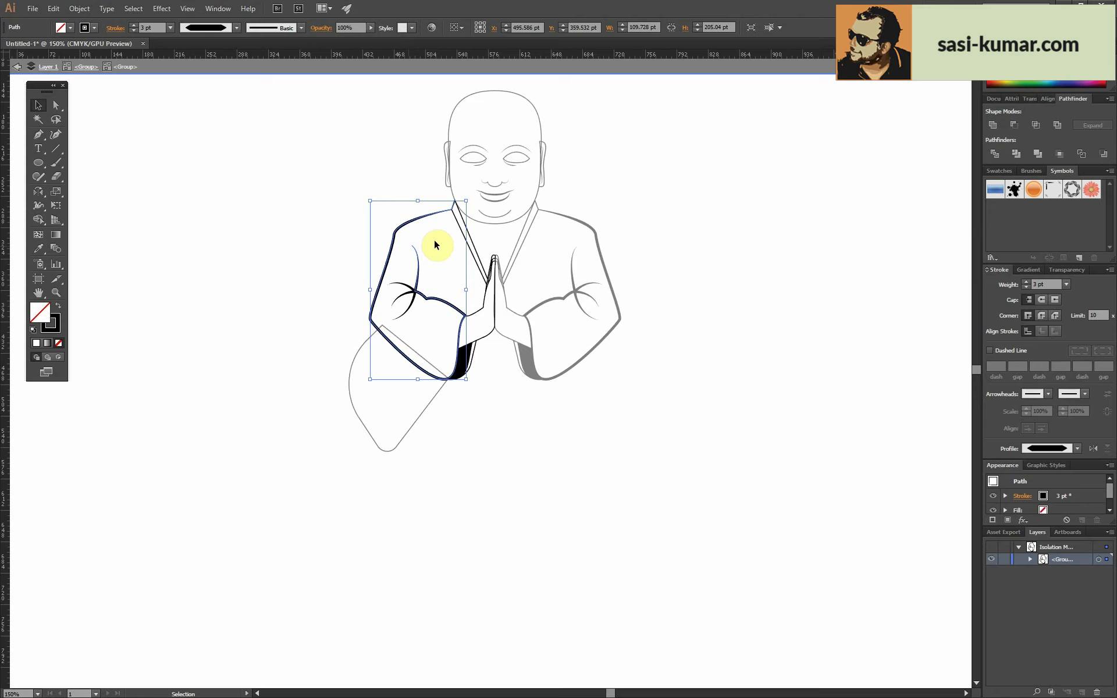
pyautogui.click(459, 222)
pyautogui.click(1042, 164)
pyautogui.doubleClick(578, 364)
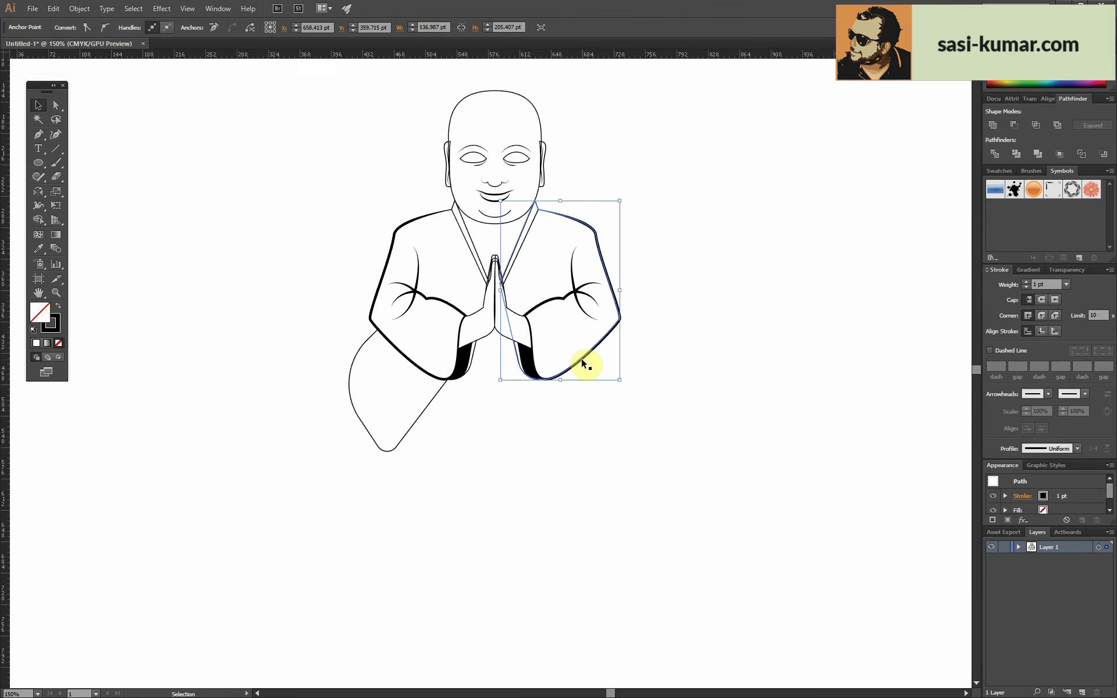
pyautogui.click(617, 588)
pyautogui.click(387, 450)
# - Pen-draw the right robe fold with a 3 pt stroke, round its top corner and fill it white
pyautogui.hotkey('ctrl', '+')
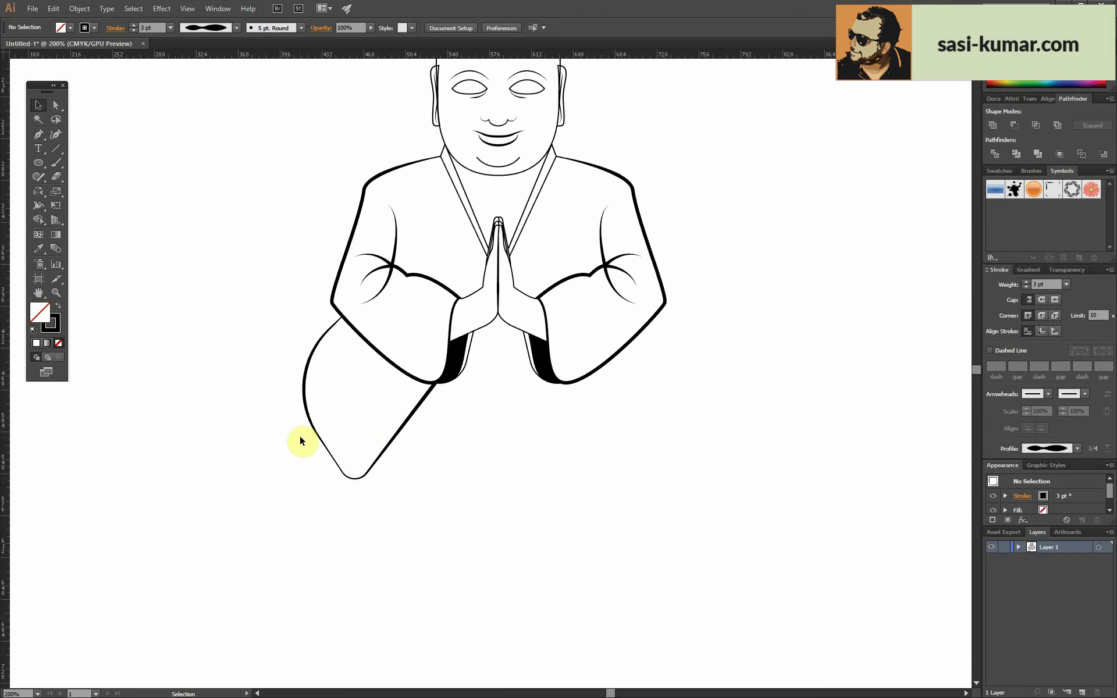
pyautogui.press('a')
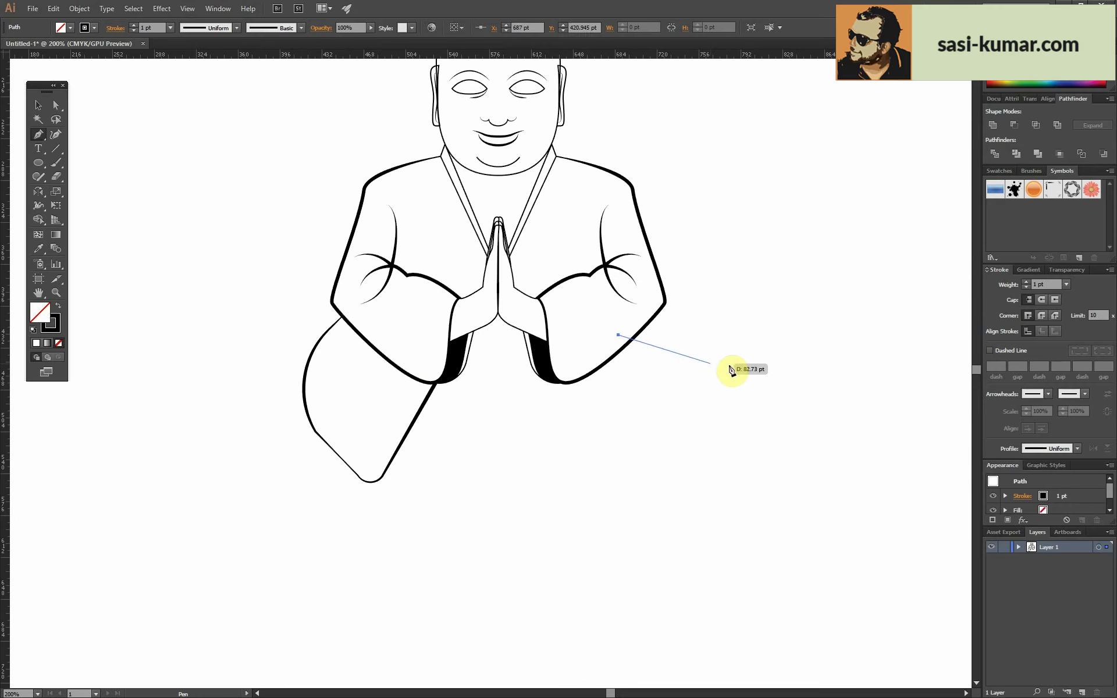
pyautogui.click(728, 372)
pyautogui.click(743, 474)
pyautogui.click(438, 431)
pyautogui.rightClick(688, 356)
pyautogui.hotkey('ctrl', '-')
pyautogui.press('v')
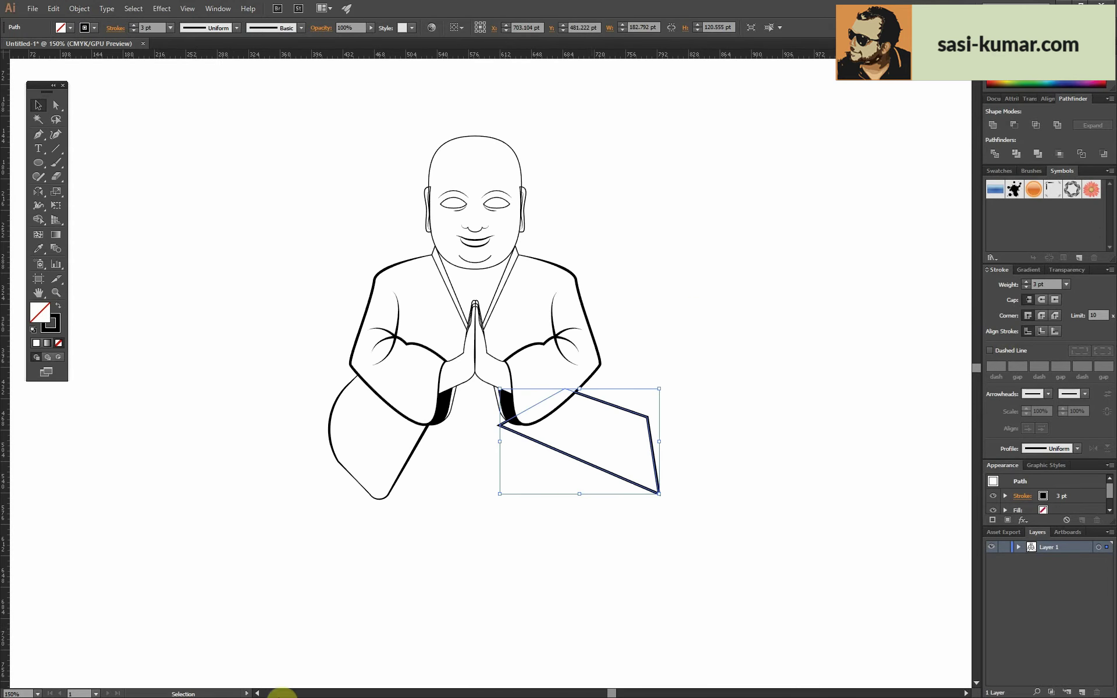
pyautogui.moveTo(647, 433); pyautogui.dragTo(511, 469)
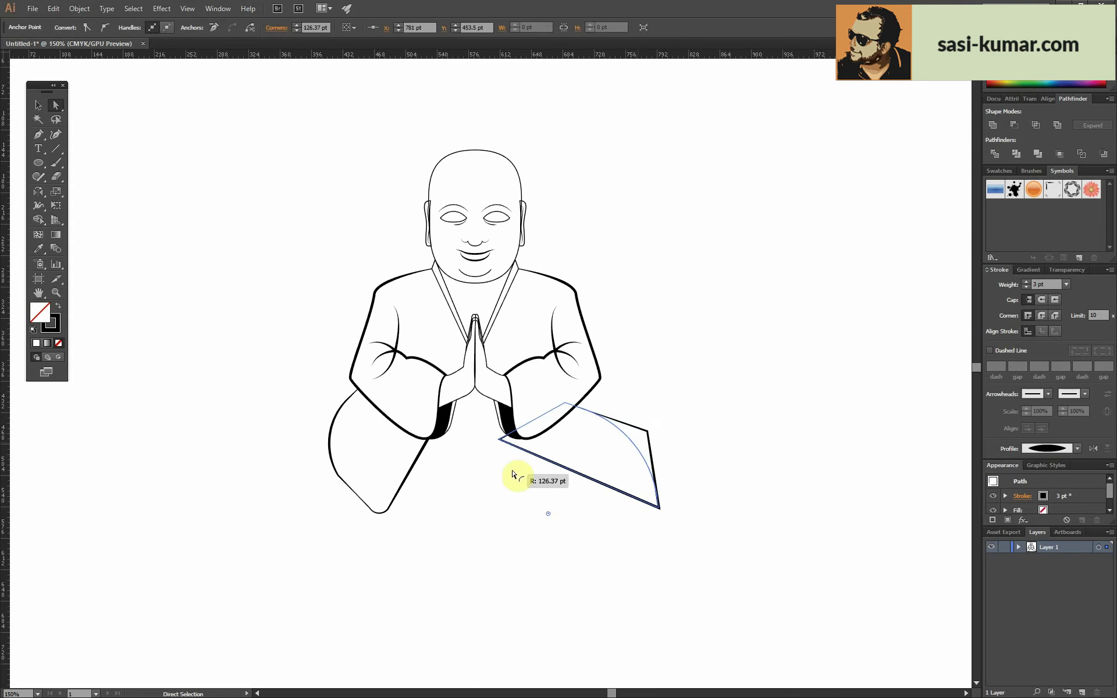
pyautogui.click(36, 342)
pyautogui.scroll(2, 606, 427)
# - Send the crossed-leg shape behind the arms with Arrange > Send to Back
pyautogui.hotkey('ctrl', 'shift', 'a')
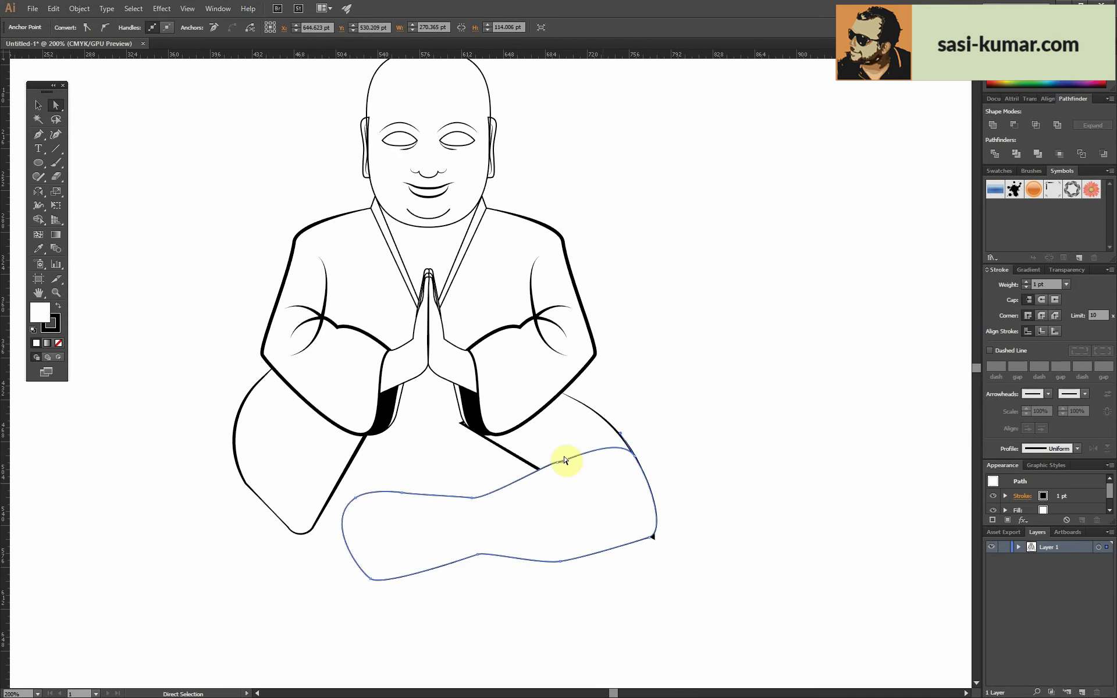
pyautogui.scroll(1, 616, 510)
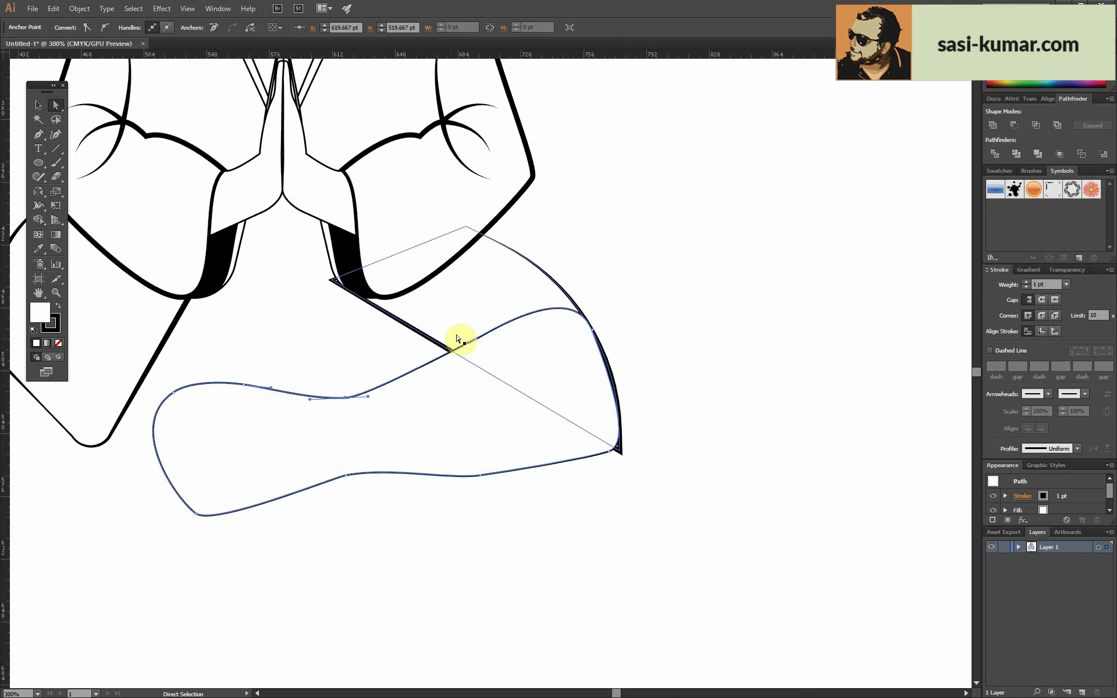
pyautogui.rightClick(424, 250)
pyautogui.click(578, 493)
pyautogui.press('v')
pyautogui.hotkey('ctrl', 'shift', 'a')
pyautogui.scroll(-2, 624, 264)
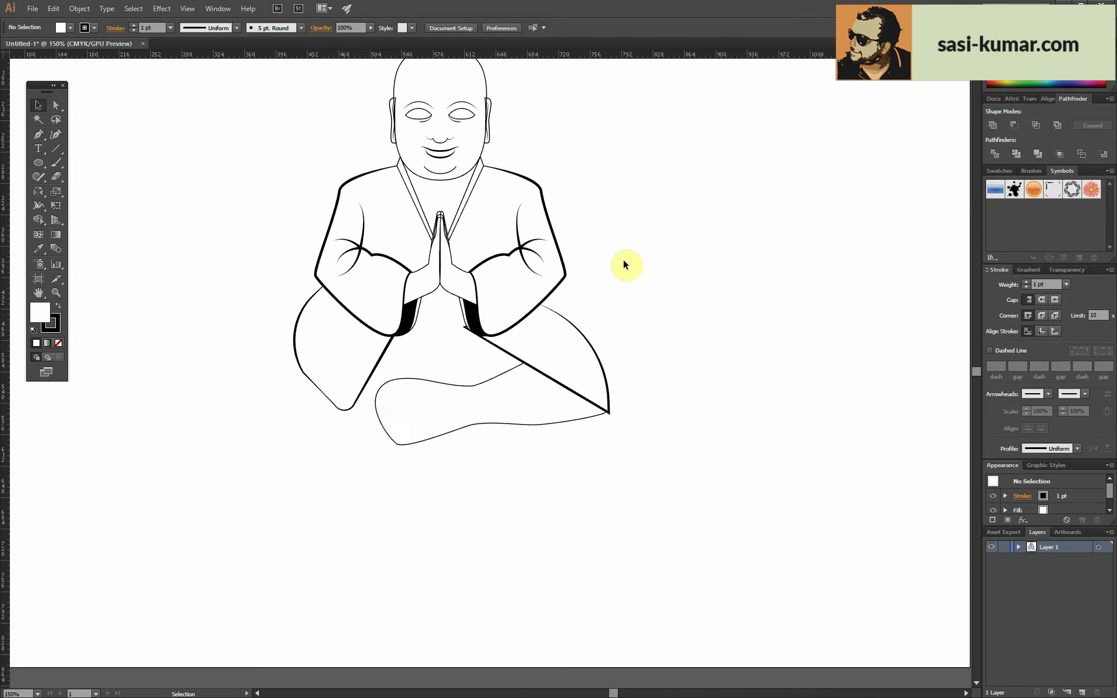
pyautogui.hotkey('ctrl', 'z')
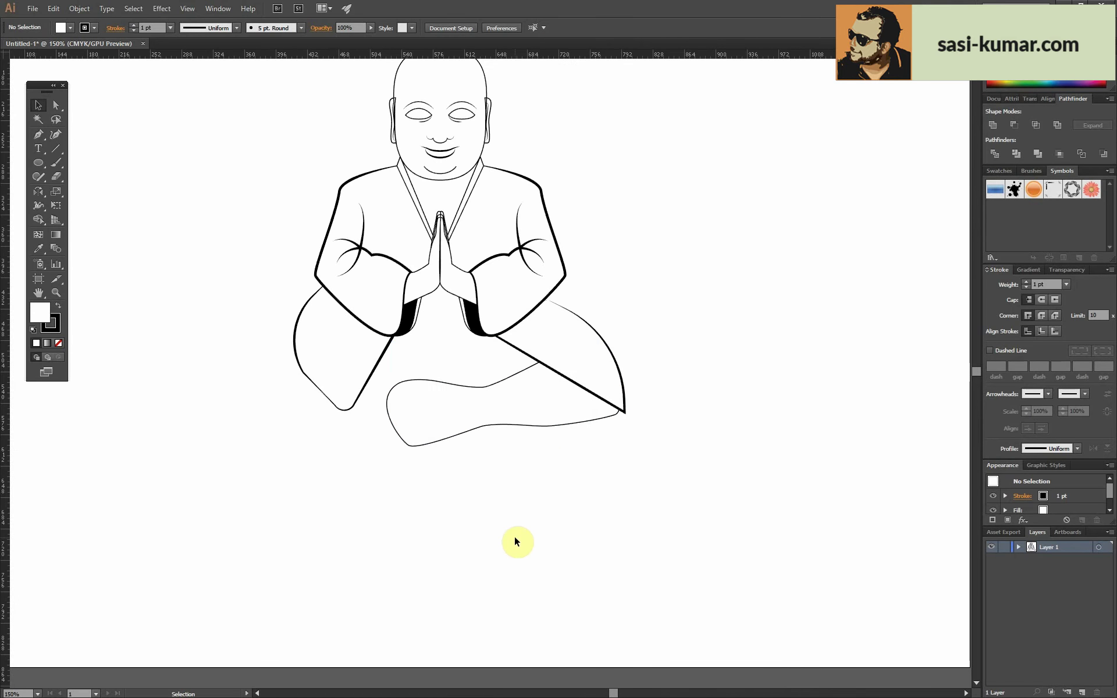
# - Close the lap path between the arms, send it to the back and reshape its bump anchor
pyautogui.click(481, 337)
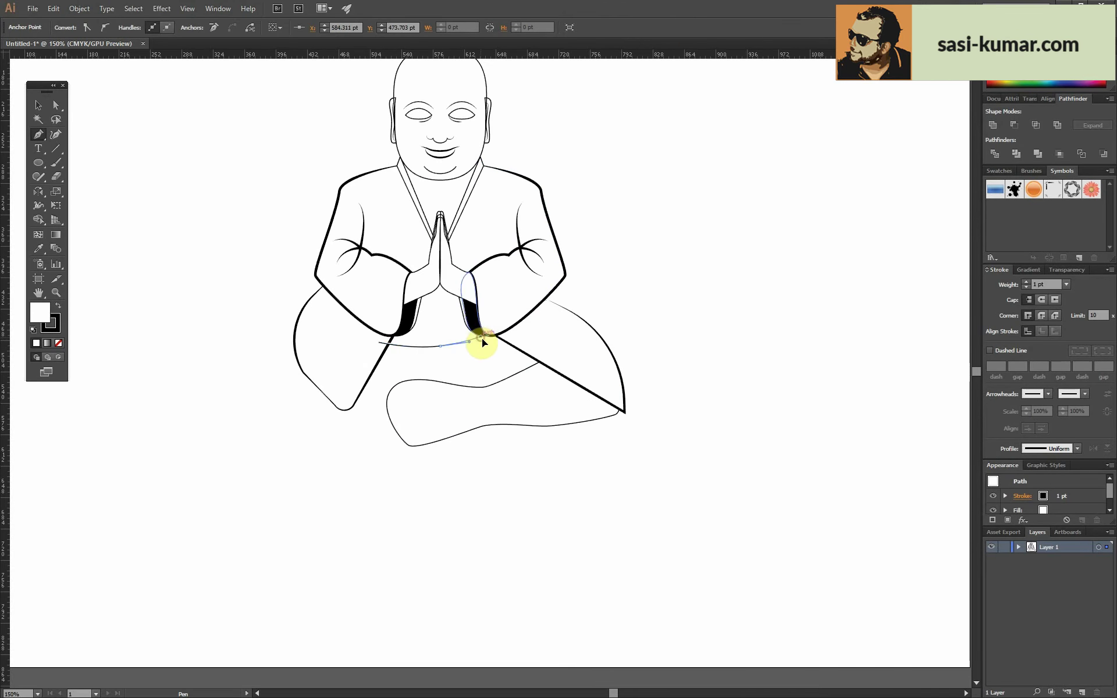
pyautogui.moveTo(353, 412); pyautogui.dragTo(353, 412)
pyautogui.press('v')
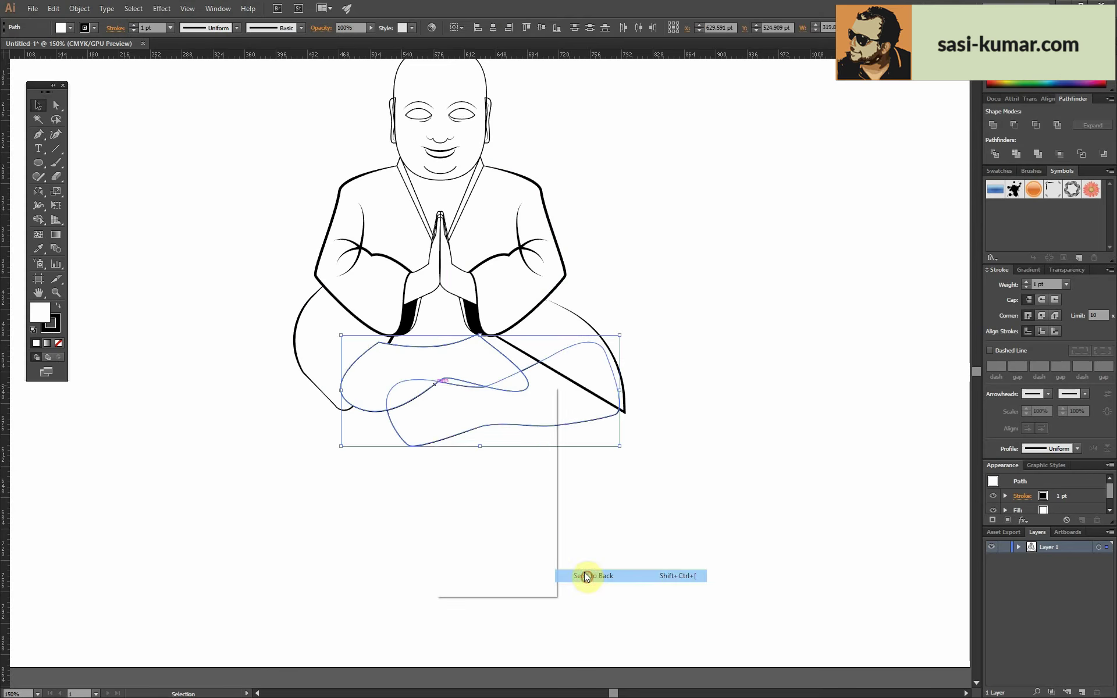
pyautogui.click(328, 577)
pyautogui.hotkey('ctrl', '=')
pyautogui.press('a')
pyautogui.moveTo(442, 428); pyautogui.dragTo(455, 433)
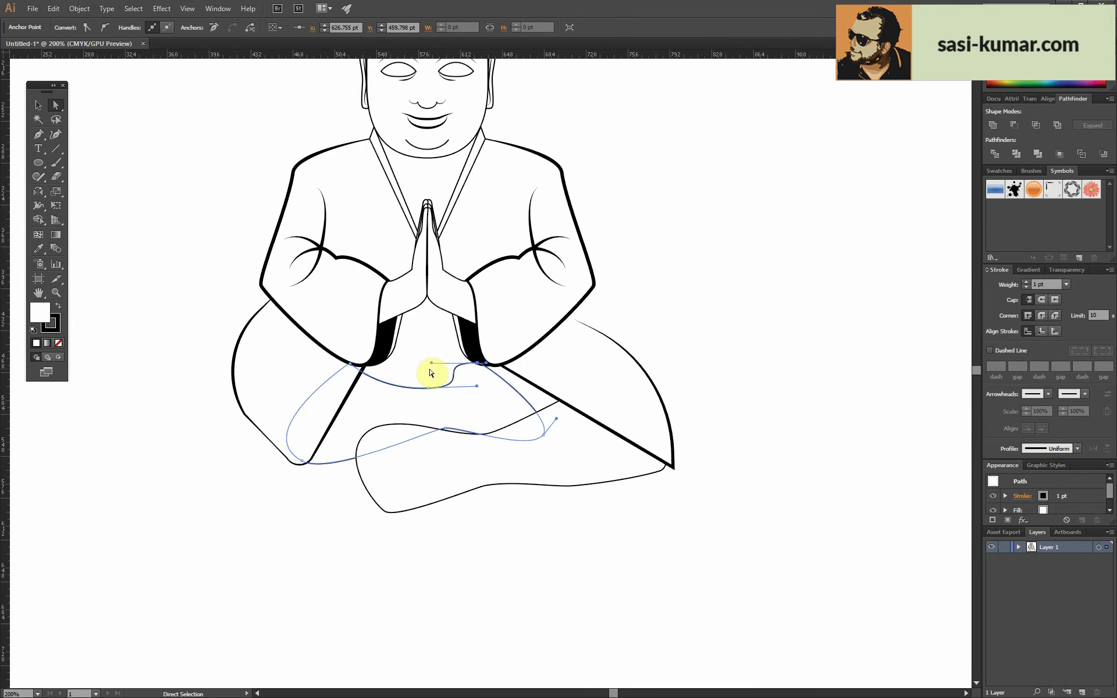
# - Tweak the right robe fold curve, then isolate the inner crossed-leg path for editing
pyautogui.click(727, 340)
pyautogui.click(659, 482)
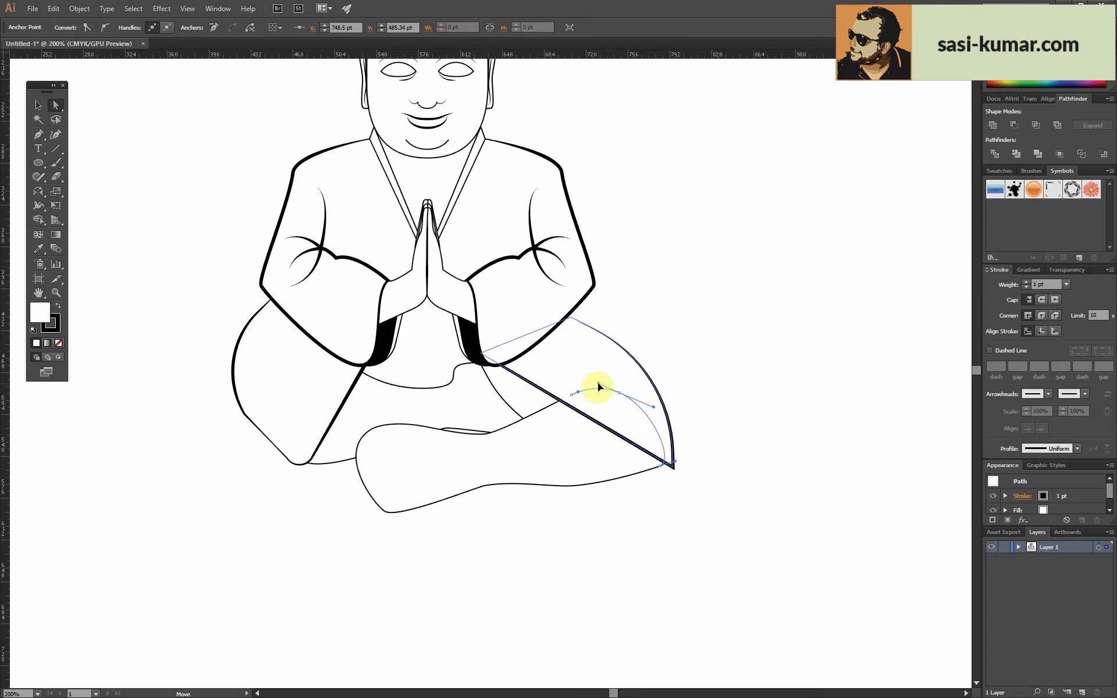
pyautogui.click(727, 402)
pyautogui.moveTo(665, 382); pyautogui.dragTo(296, 471)
pyautogui.hotkey('ctrl', 'z')
pyautogui.click(304, 541)
pyautogui.press('a')
pyautogui.click(344, 379)
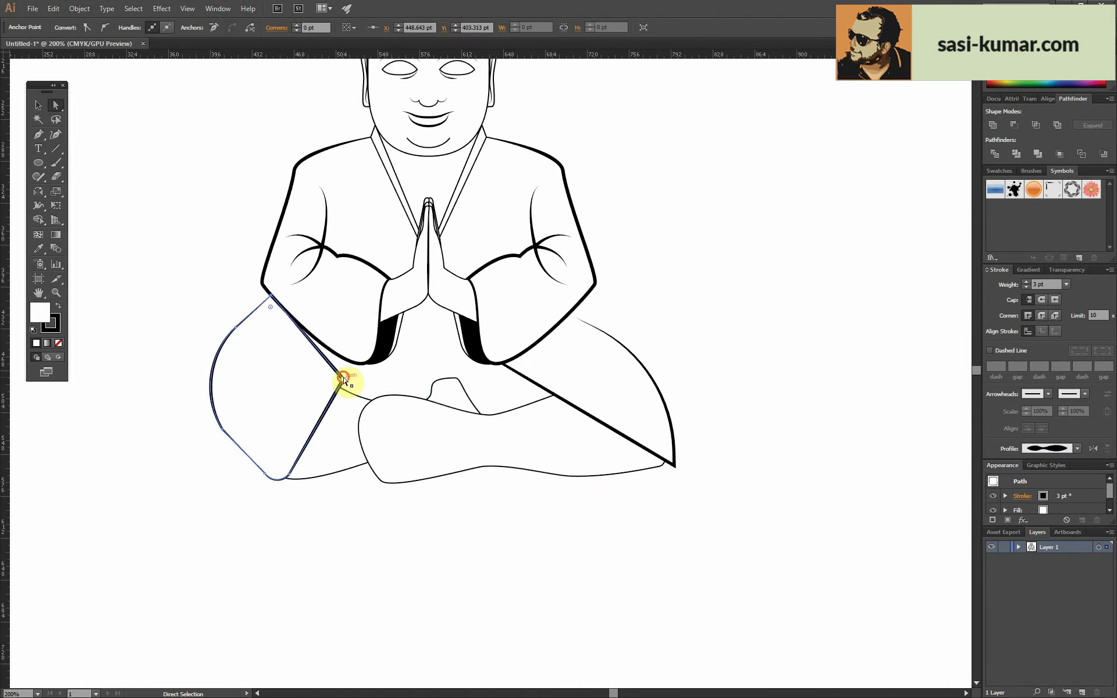
pyautogui.doubleClick(411, 402)
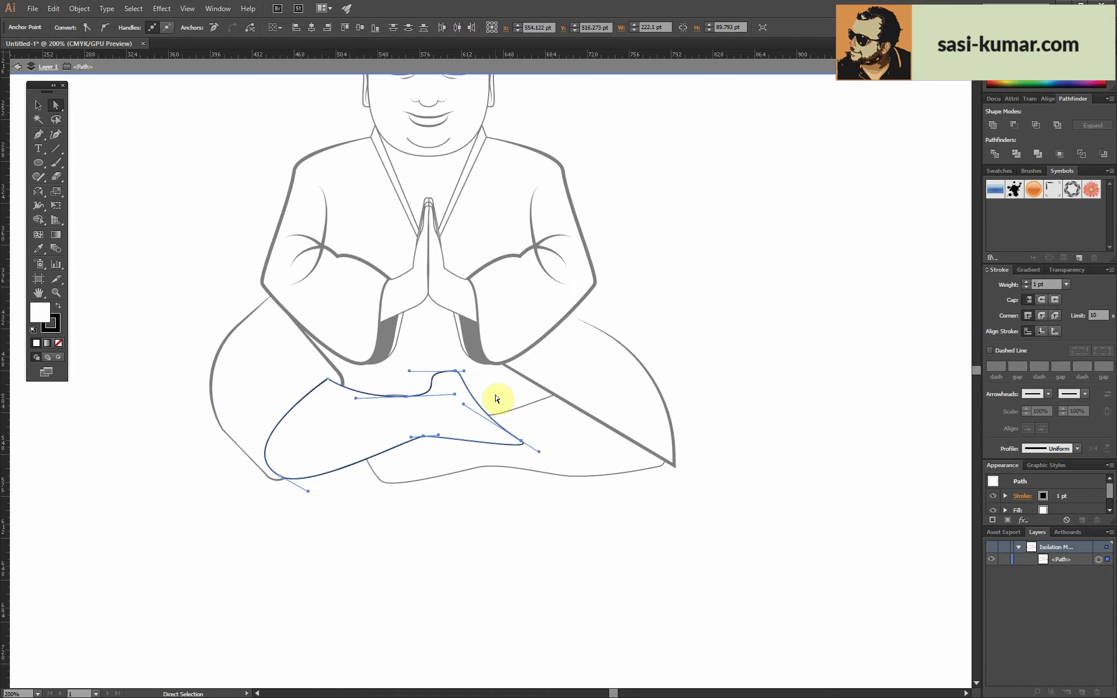
# - Delete the crossed-leg path's left segment and extend it with a curved foot anchor
pyautogui.hotkey('ctrl', '+')
pyautogui.click(317, 424)
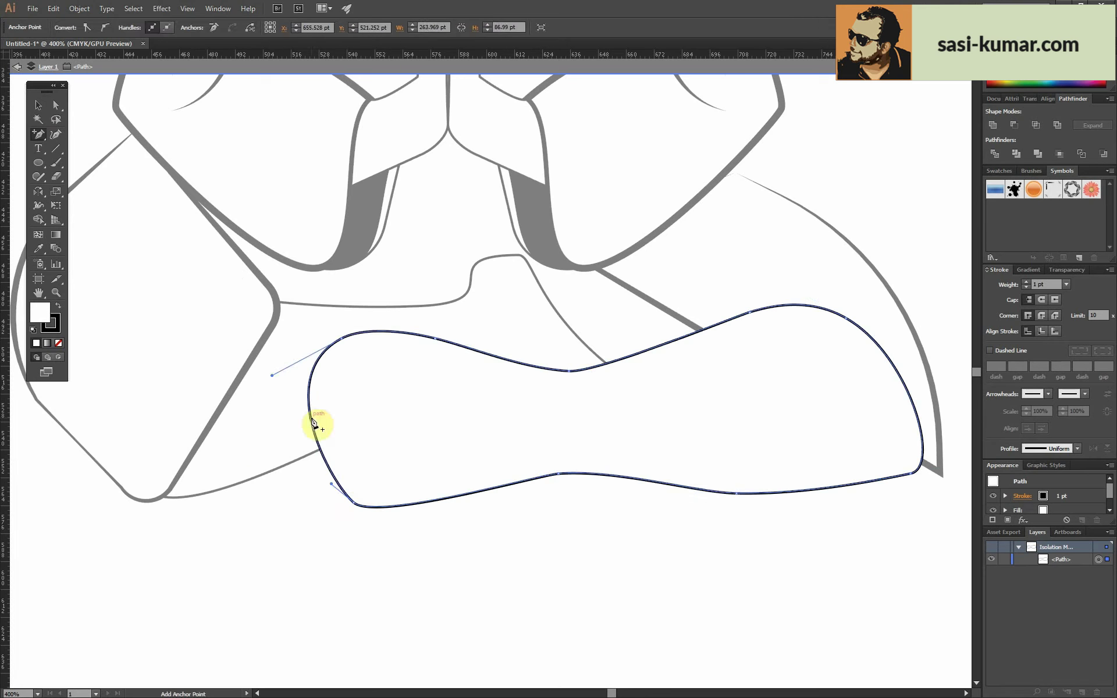
pyautogui.press('Delete')
pyautogui.click(38, 135)
pyautogui.click(435, 338)
pyautogui.moveTo(328, 328); pyautogui.dragTo(312, 335)
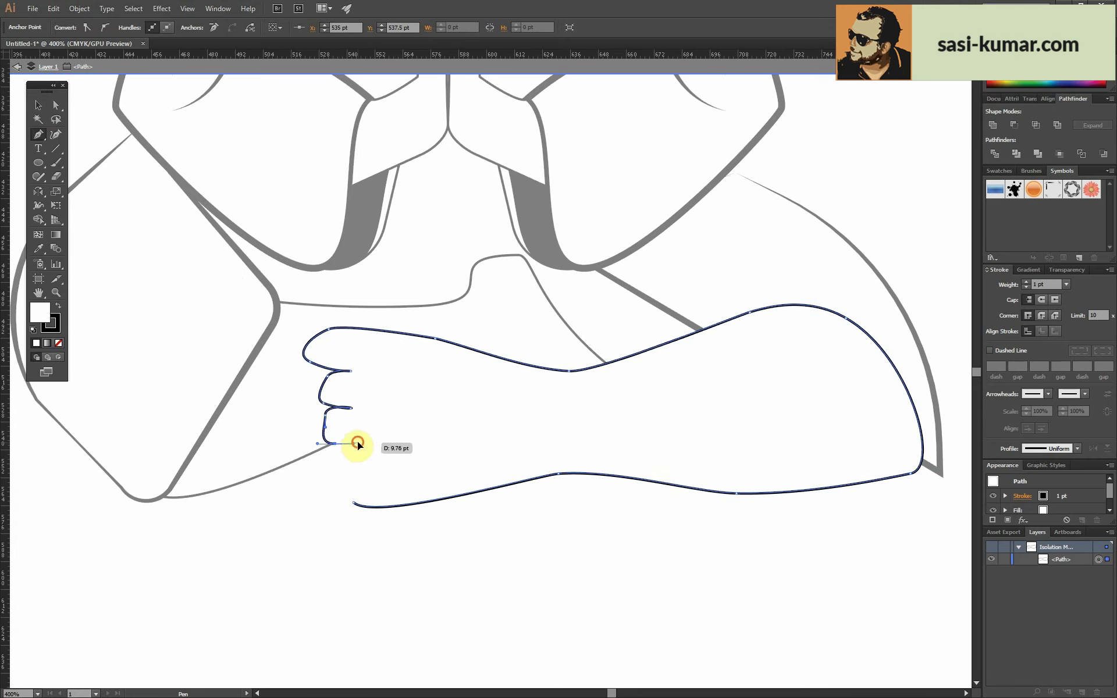
# - Reshape the toe anchors and handles so the toes curve naturally
pyautogui.hotkey('ctrl', '+')
pyautogui.hotkey('ctrl', '+')
pyautogui.hotkey('ctrl', '+')
pyautogui.moveTo(376, 329); pyautogui.dragTo(303, 336)
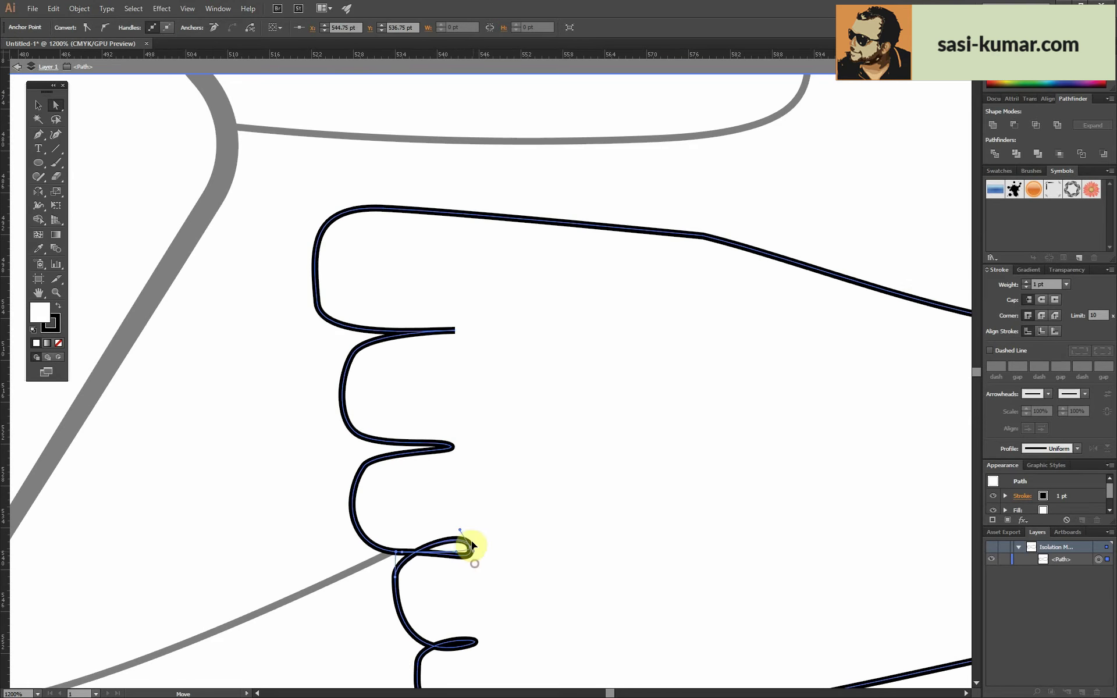
pyautogui.scroll(-5, 457, 462)
pyautogui.click(423, 460)
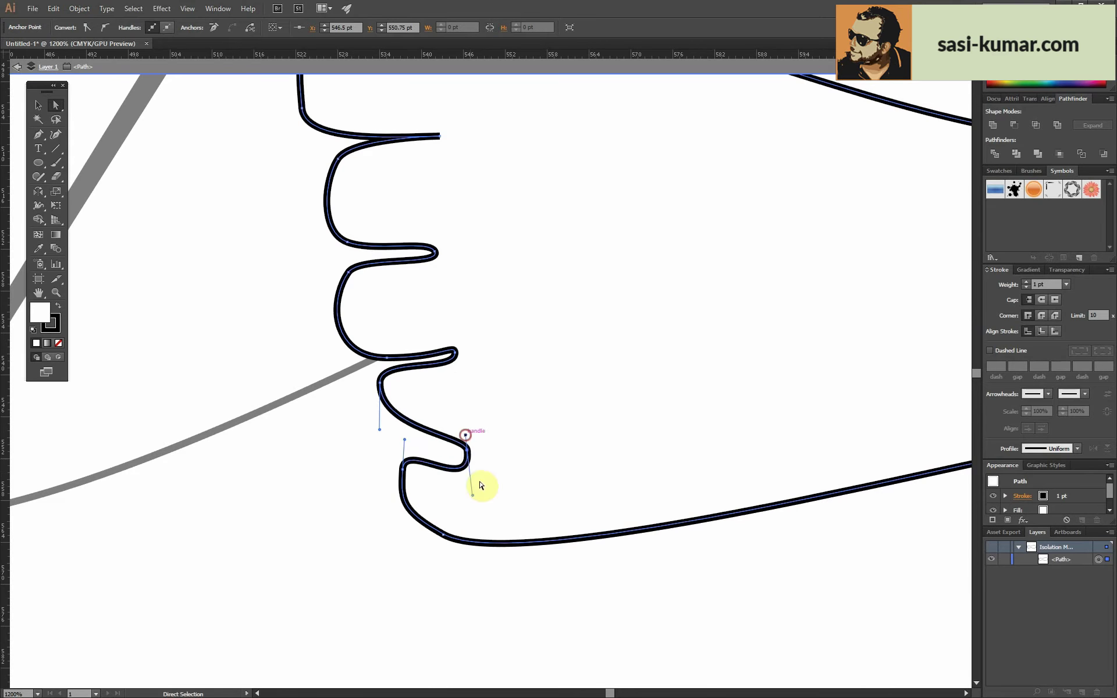
pyautogui.moveTo(379, 451)
pyautogui.mouseDown()
pyautogui.moveTo(524, 591)
pyautogui.moveTo(368, 471)
pyautogui.mouseUp()
pyautogui.moveTo(380, 387); pyautogui.dragTo(375, 387)
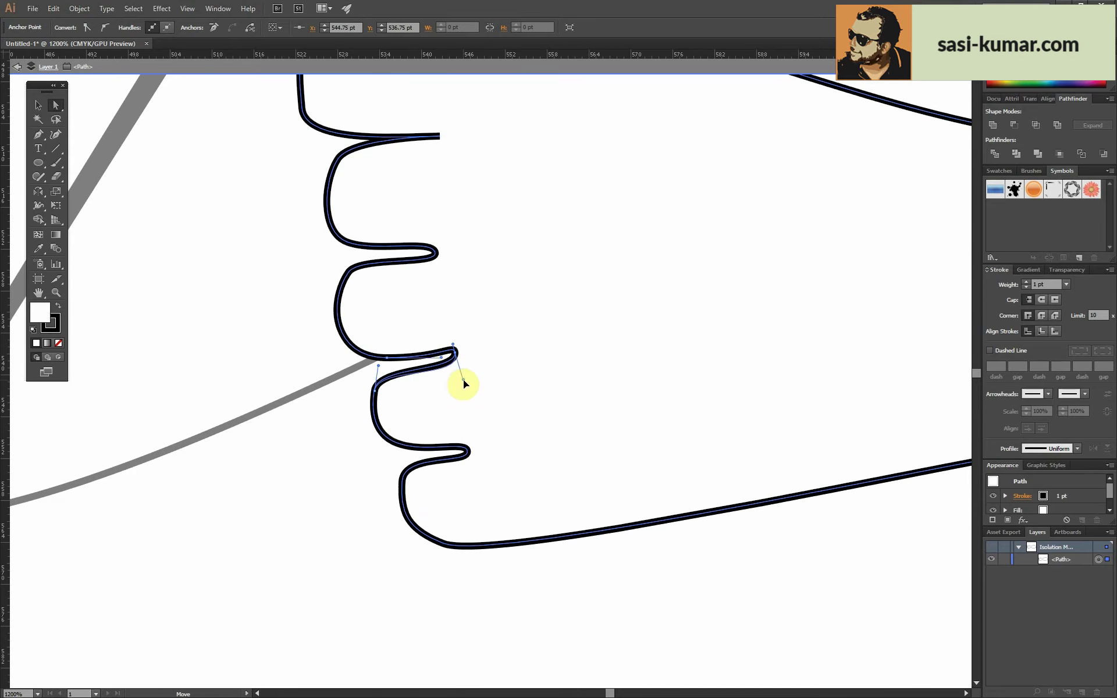
pyautogui.scroll(2, 463, 380)
pyautogui.click(442, 234)
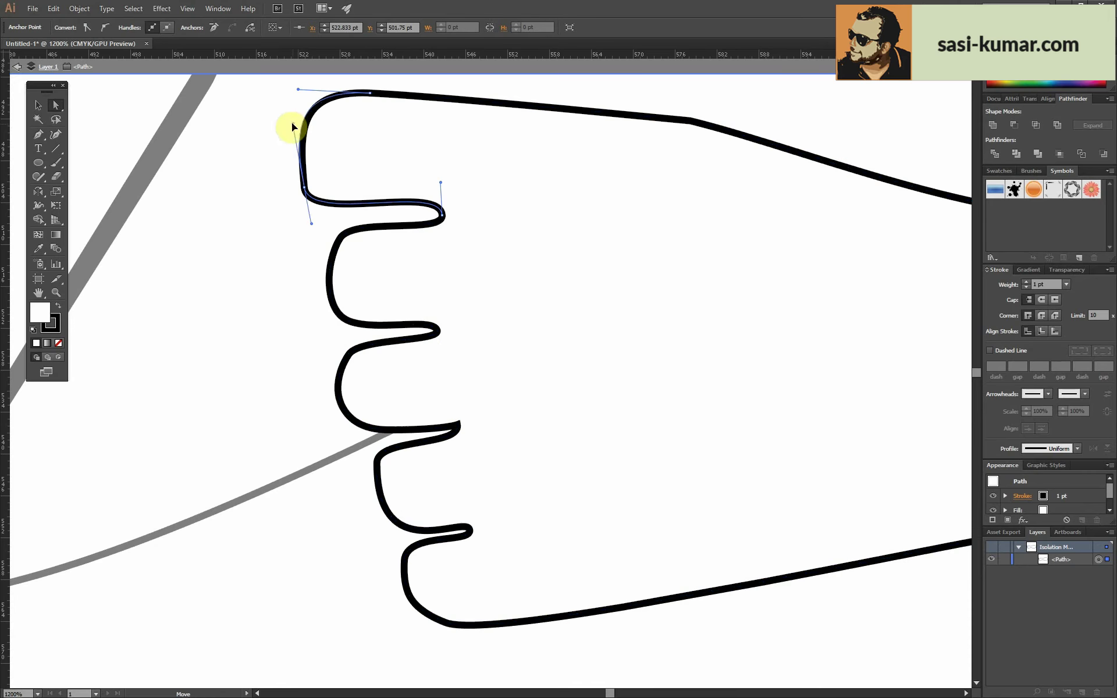
pyautogui.hotkey('ctrl', '-')
pyautogui.hotkey('ctrl', '-')
pyautogui.hotkey('ctrl', '+')
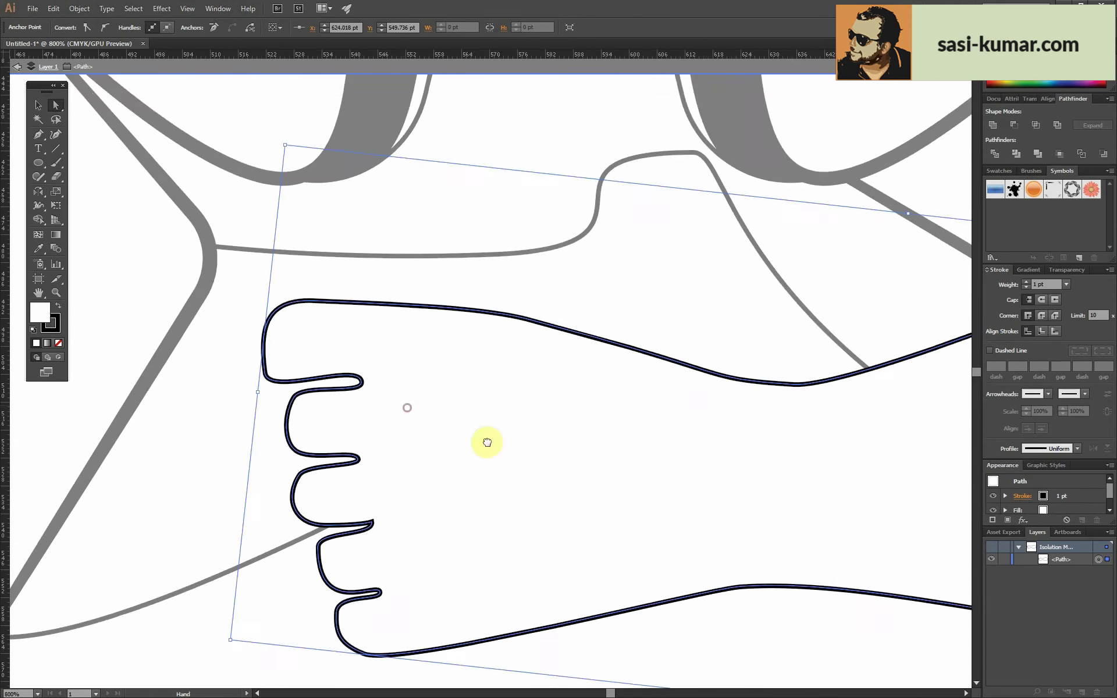
# - Draw a curved toe crease stroke and give it a tapered width profile
pyautogui.press('p')
pyautogui.click(347, 218)
pyautogui.moveTo(368, 309); pyautogui.dragTo(362, 340)
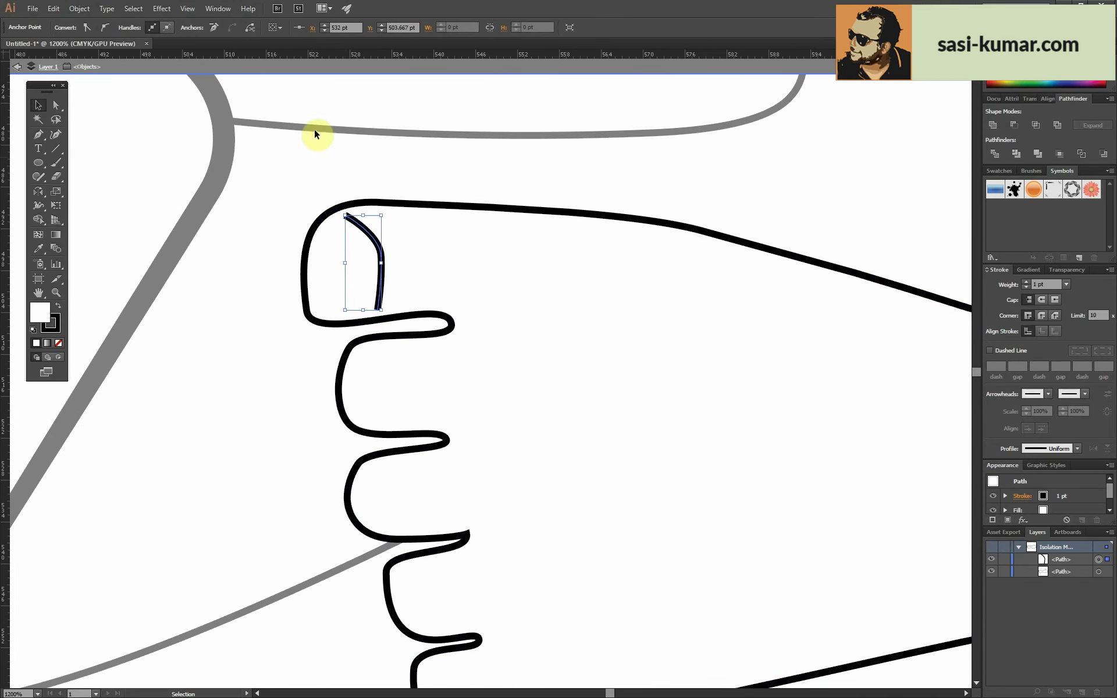
pyautogui.click(334, 169)
pyautogui.hotkey('ctrl', '-')
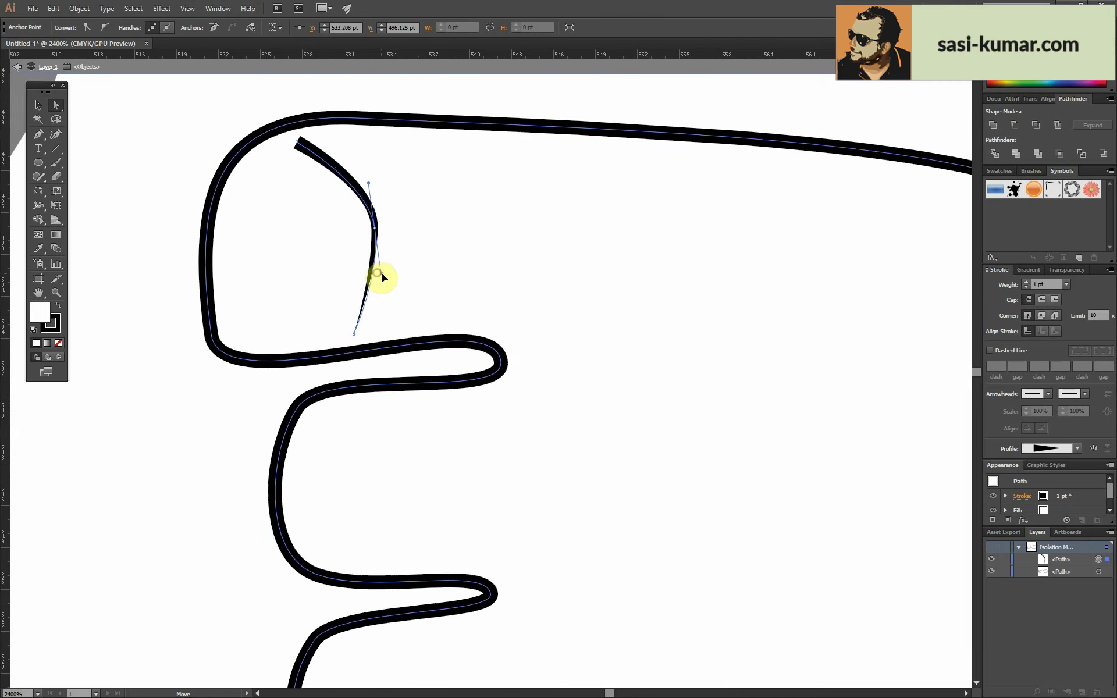
pyautogui.click(190, 172)
# - Eyedrop the middle bar's linear orange gradient onto the sleeve shapes
pyautogui.click(38, 105)
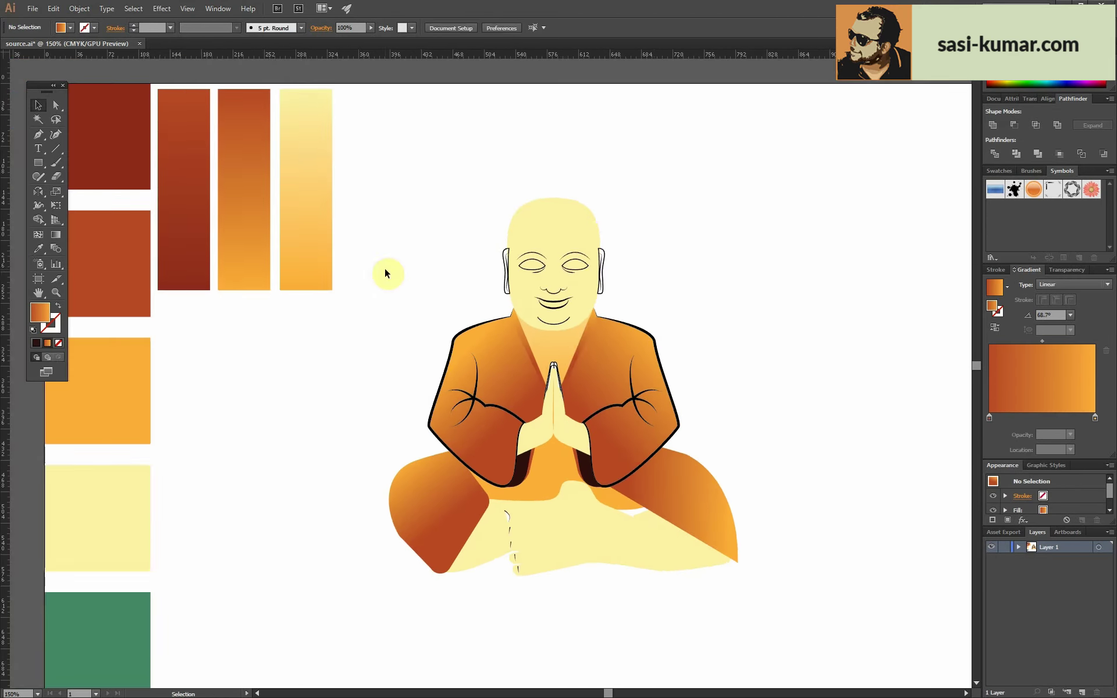
pyautogui.doubleClick(613, 419)
pyautogui.press('Escape')
pyautogui.moveTo(616, 420)
pyautogui.mouseDown()
pyautogui.moveTo(797, 312)
pyautogui.moveTo(746, 291)
pyautogui.mouseUp()
pyautogui.click(38, 248)
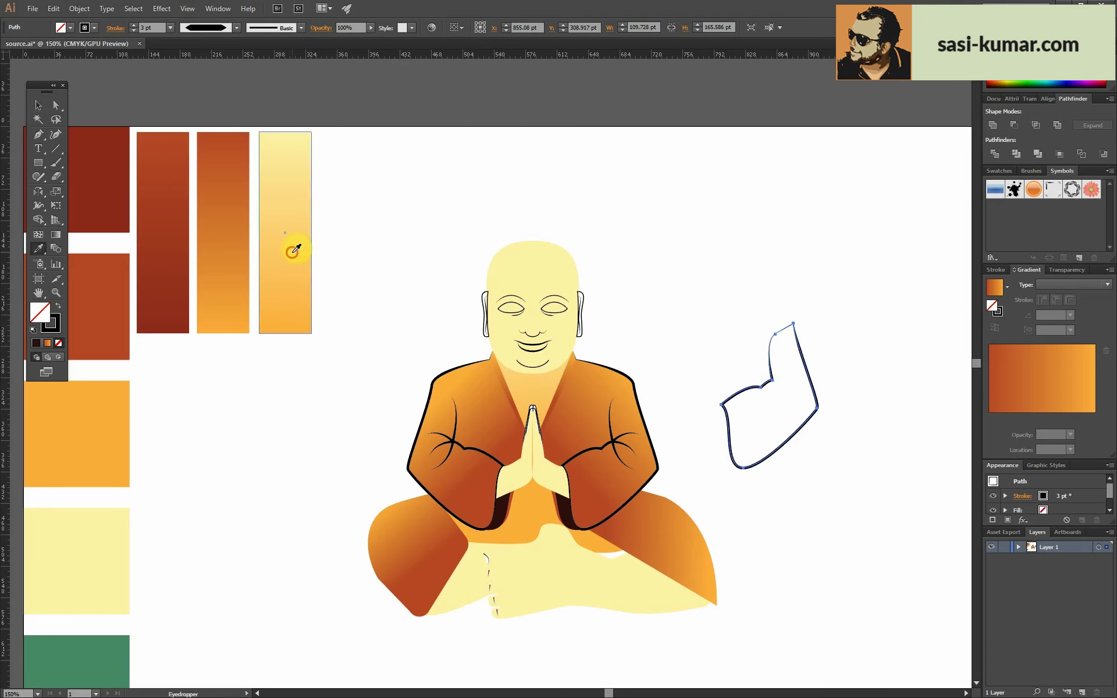
pyautogui.click(294, 250)
pyautogui.click(227, 210)
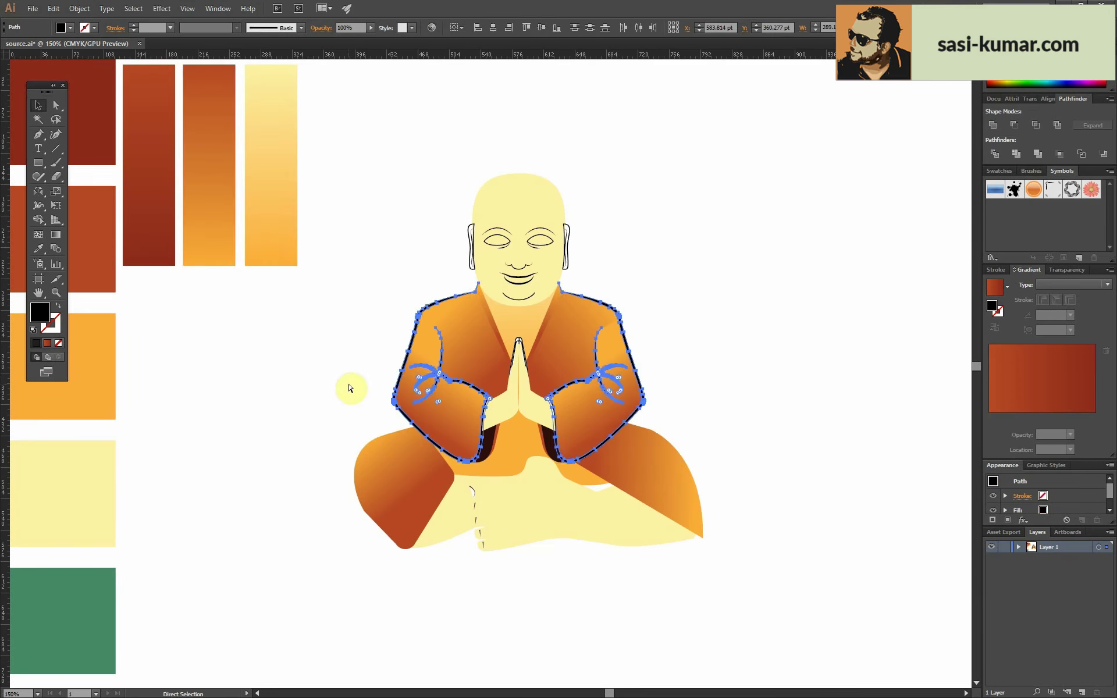
pyautogui.press('i')
pyautogui.click(215, 168)
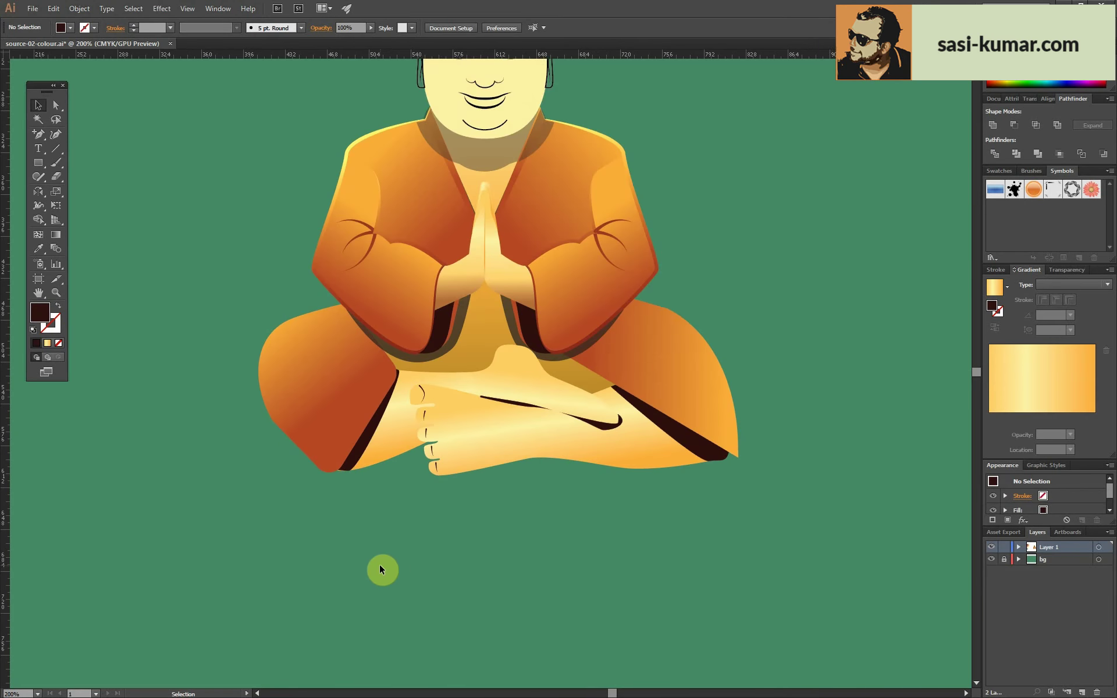
# - Turn the head gradient vertical and recolour its stops from pale yellow to orange
pyautogui.press('v')
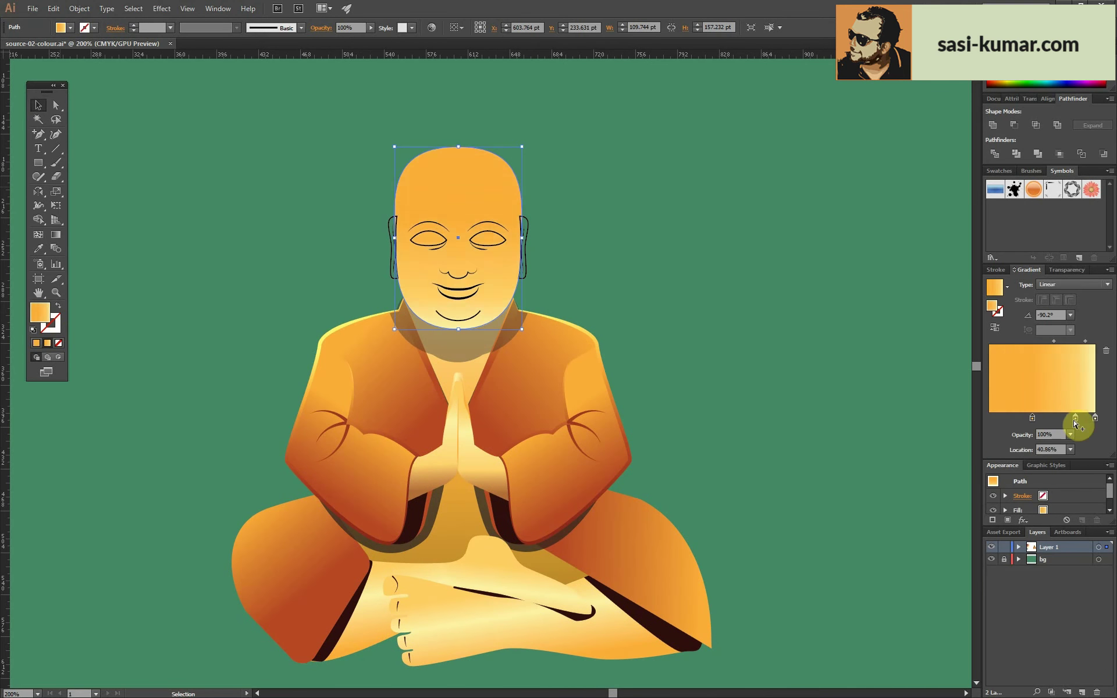
pyautogui.moveTo(1025, 417); pyautogui.dragTo(1014, 418)
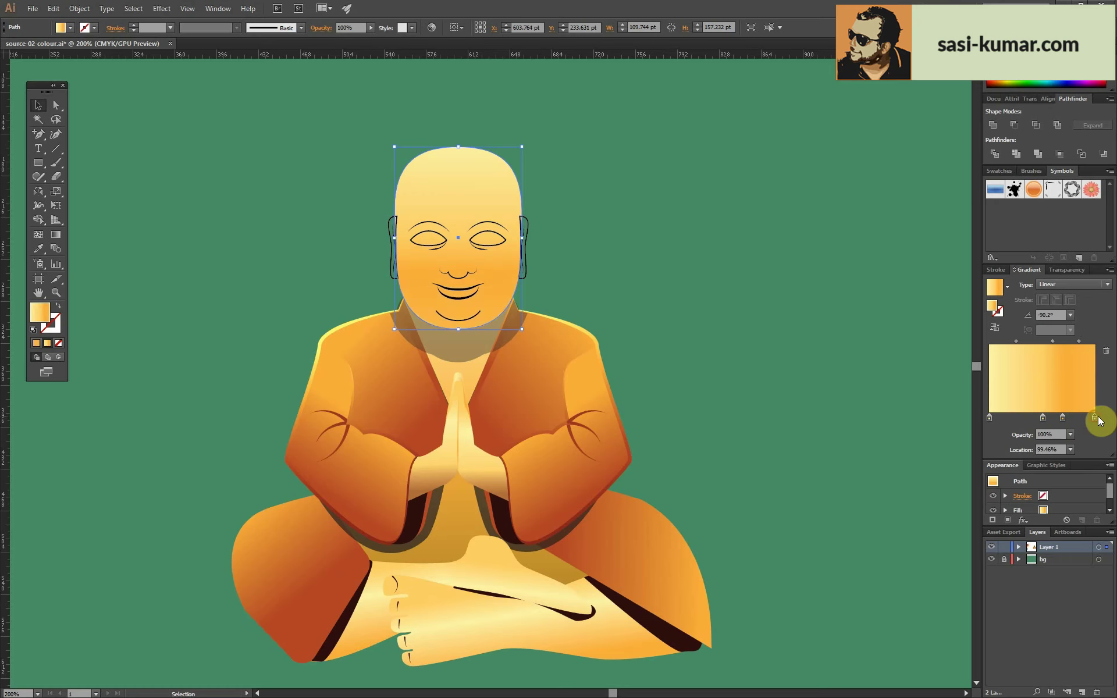
pyautogui.doubleClick(1096, 417)
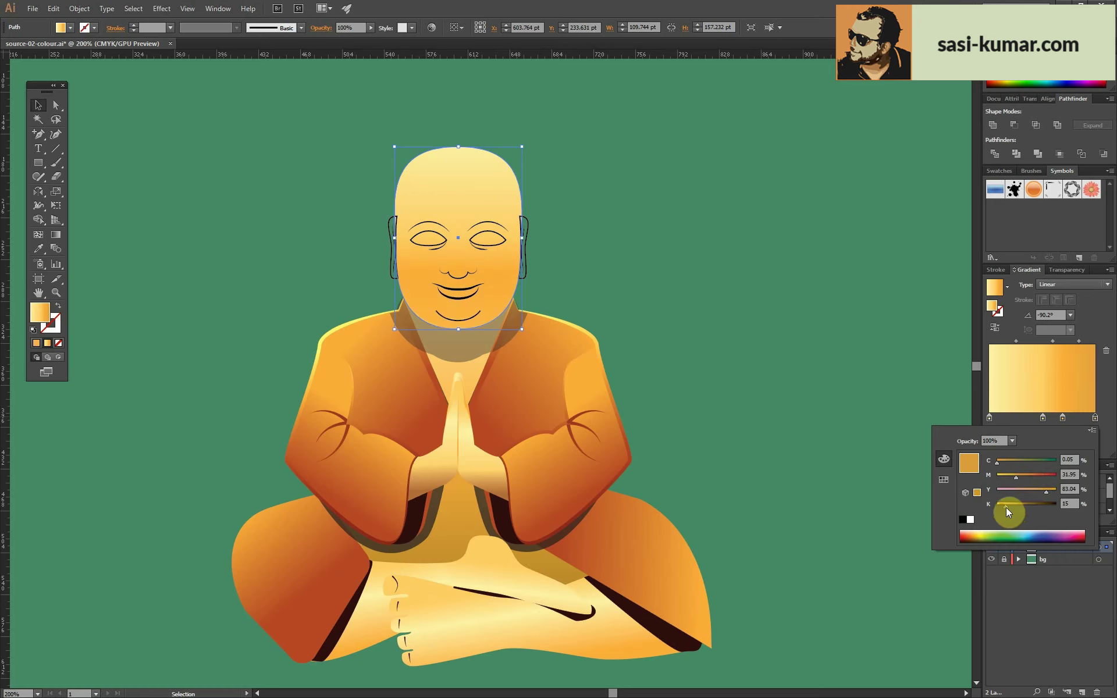
pyautogui.doubleClick(989, 417)
pyautogui.moveTo(1015, 503); pyautogui.dragTo(1038, 504)
pyautogui.click(523, 247)
pyautogui.hotkey('ctrl', '=')
# - Eyedrop the head's orange fill onto the ears and run Object > Expand Appearance
pyautogui.press('i')
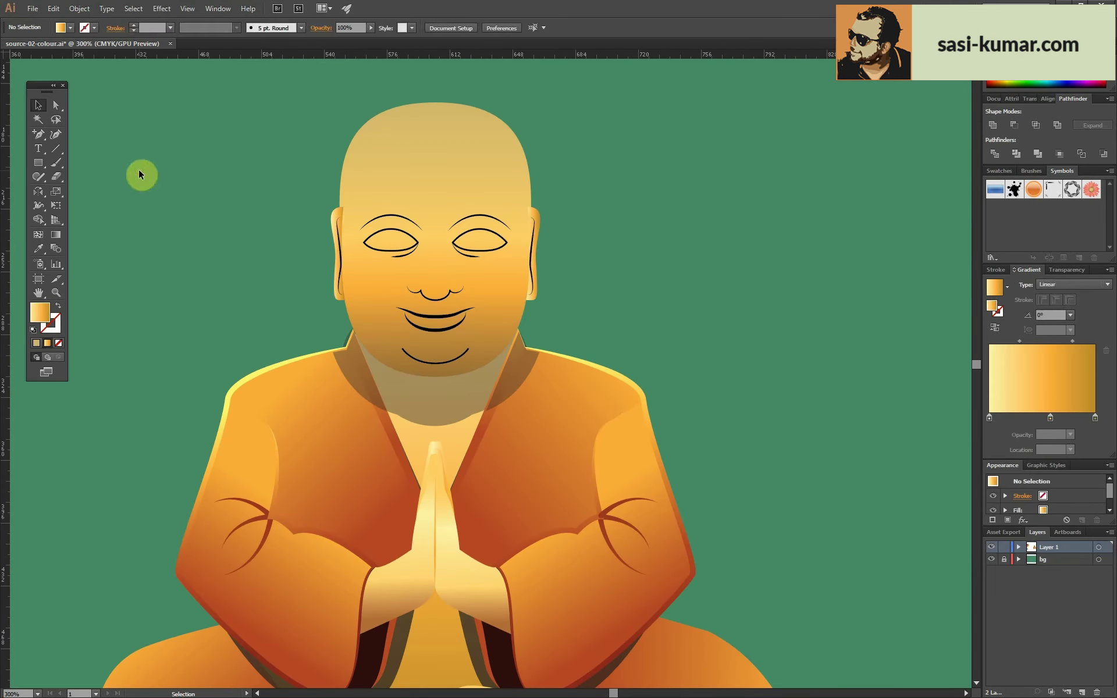
pyautogui.click(516, 633)
pyautogui.click(79, 8)
pyautogui.click(127, 146)
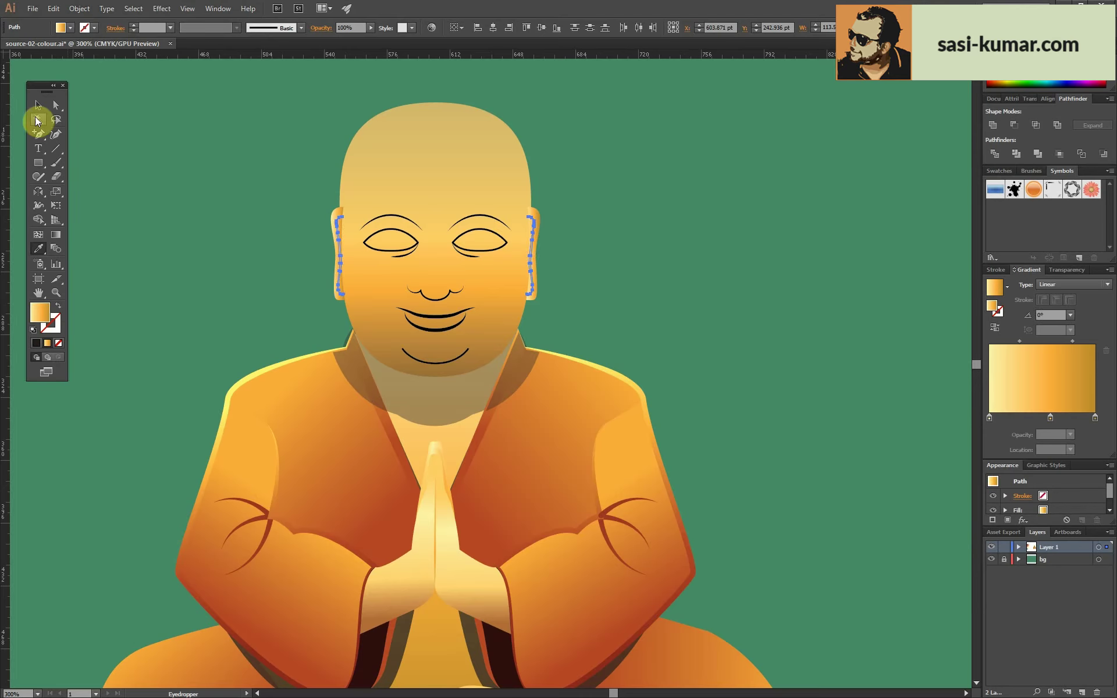
# - Lasso-select the face parts, select the head, then nudge an anchor on the robe outline
pyautogui.click(56, 119)
pyautogui.hotkey('ctrl', '=')
pyautogui.hotkey('ctrl', '=')
pyautogui.moveTo(205, 309); pyautogui.dragTo(191, 209)
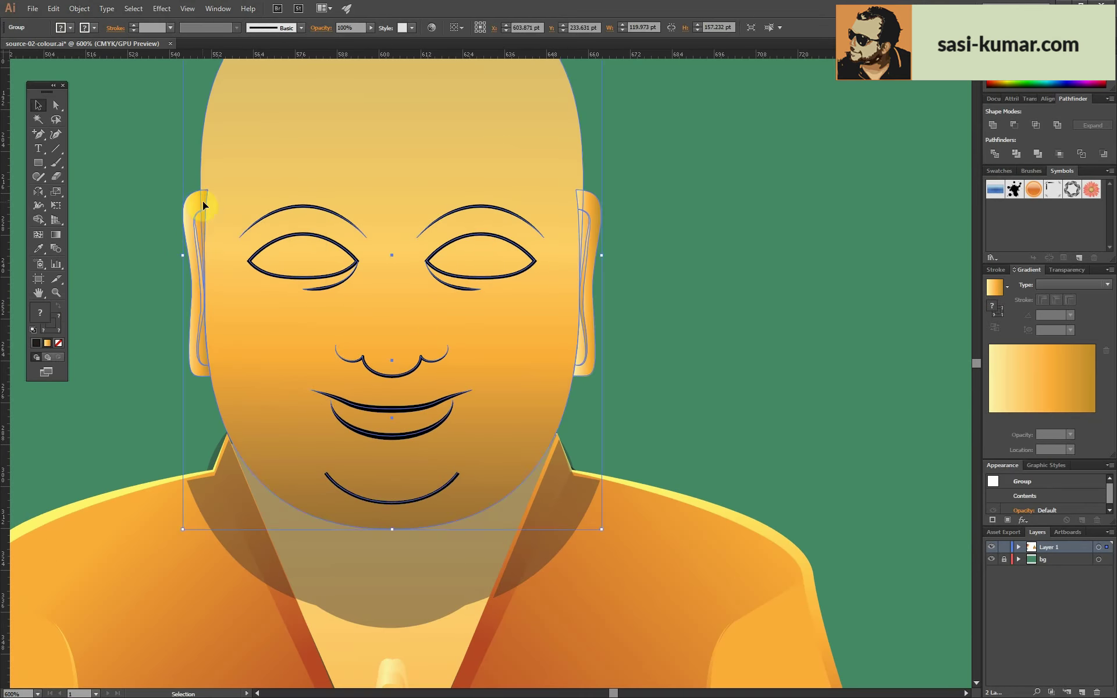
pyautogui.press('v')
pyautogui.click(698, 320)
pyautogui.hotkey('ctrl', '-')
pyautogui.hotkey('ctrl', '-')
pyautogui.hotkey('ctrl', '-')
pyautogui.click(491, 266)
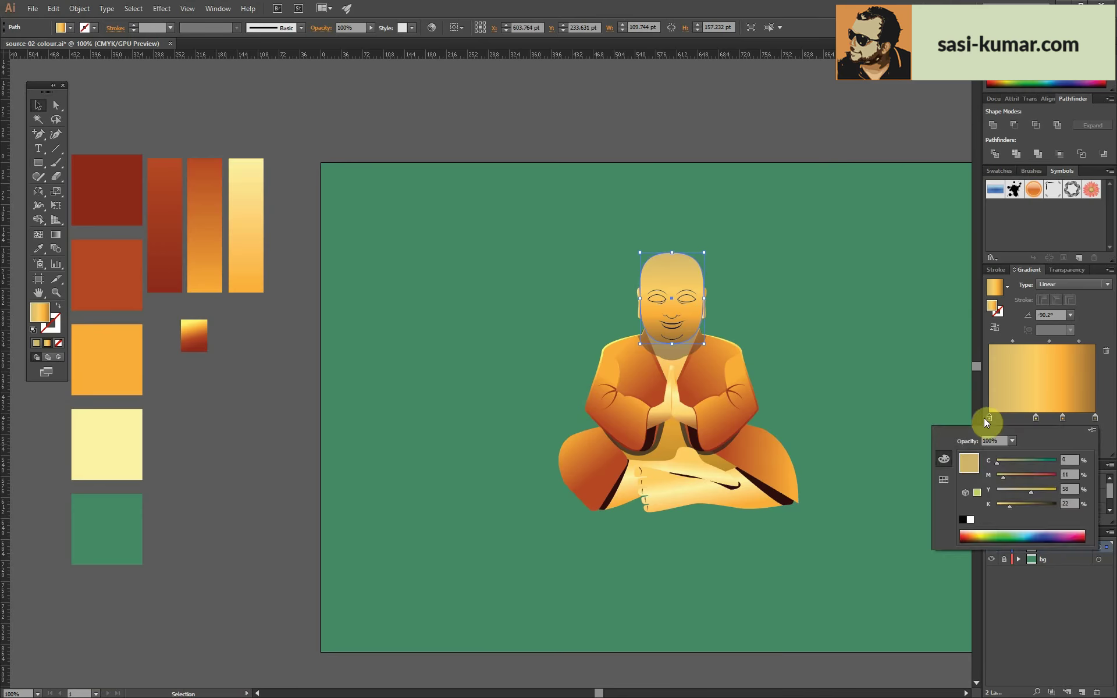
pyautogui.click(379, 106)
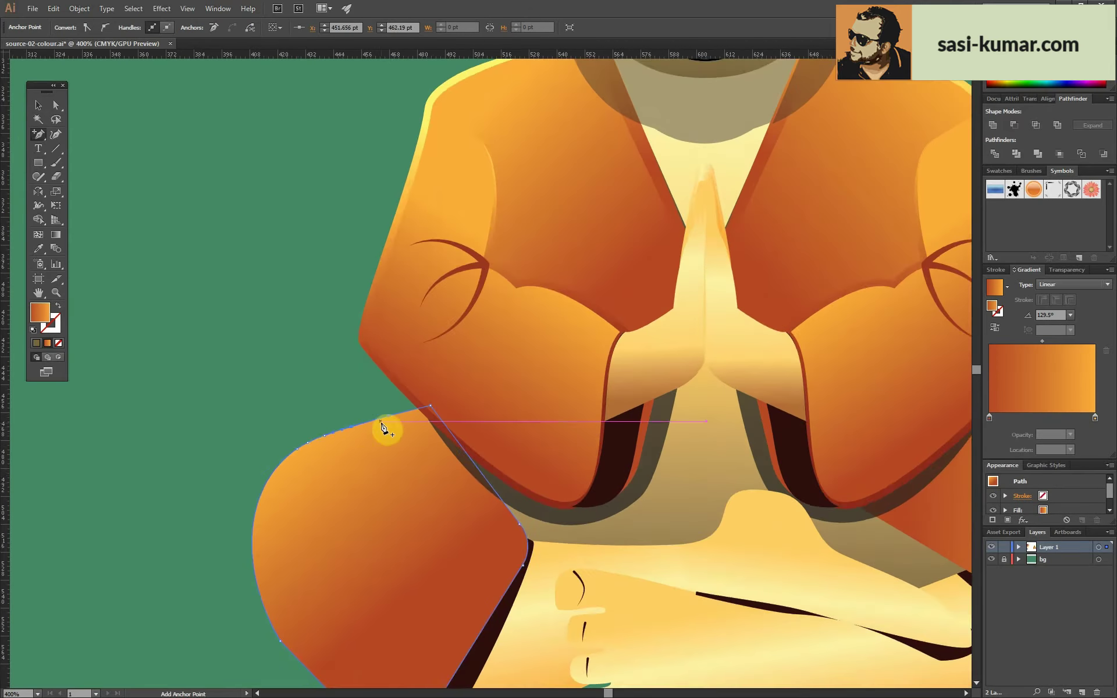
pyautogui.moveTo(349, 336); pyautogui.dragTo(349, 330)
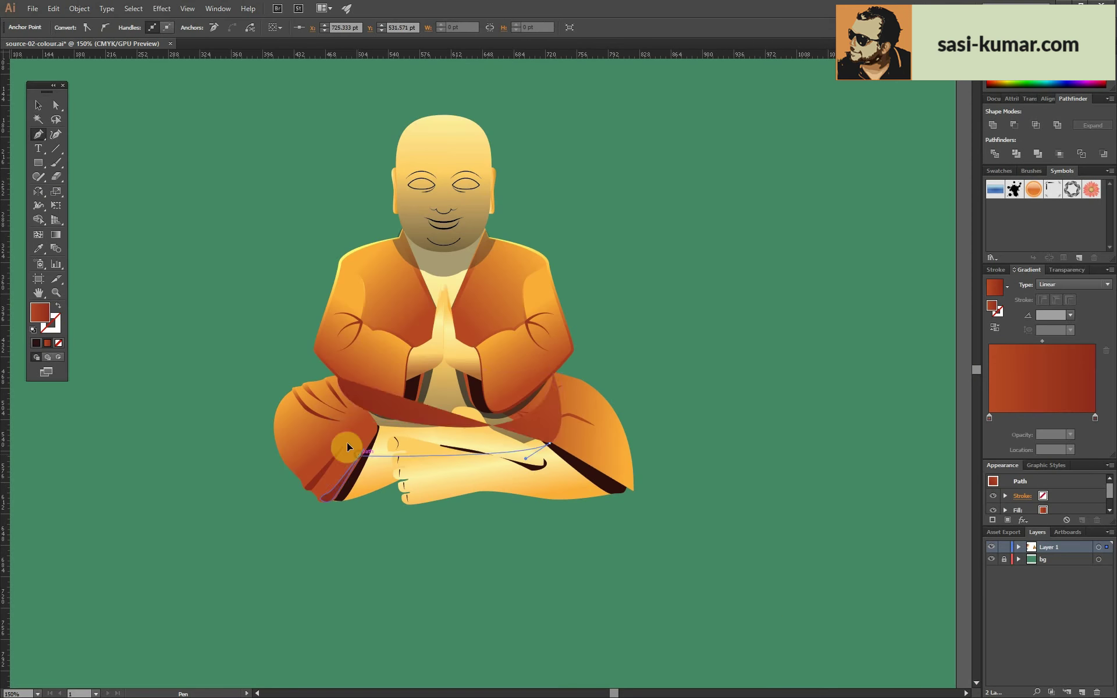
# - Close the red sash outline into a shape and select the head group
pyautogui.click(347, 446)
pyautogui.hotkey('ctrl', '+')
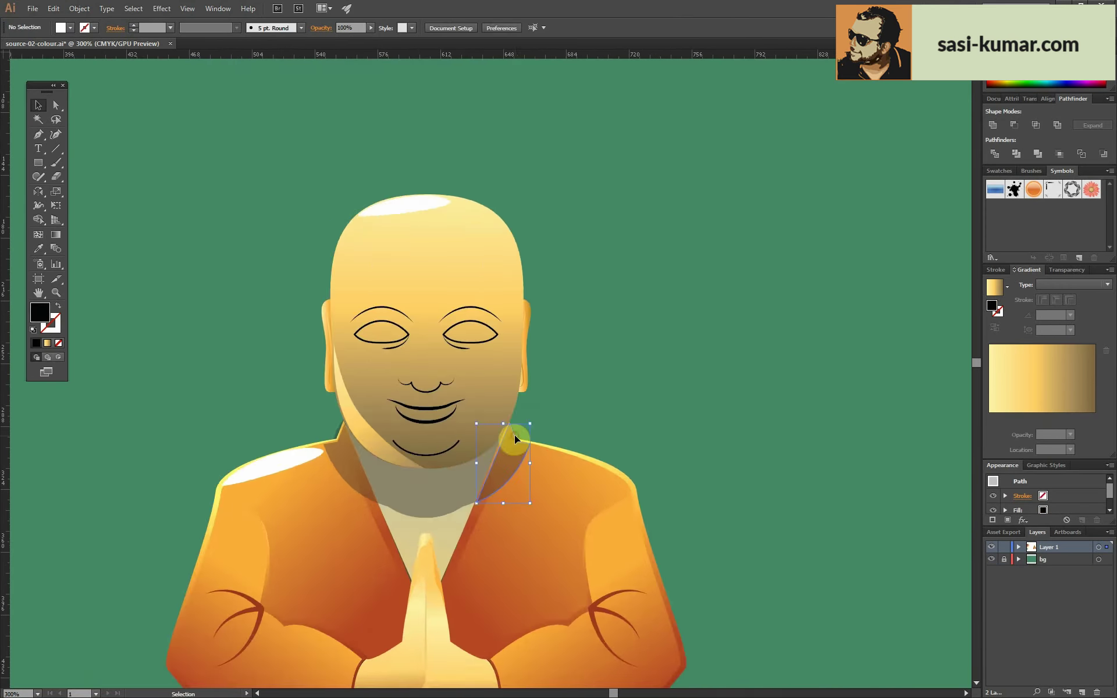
pyautogui.click(387, 256)
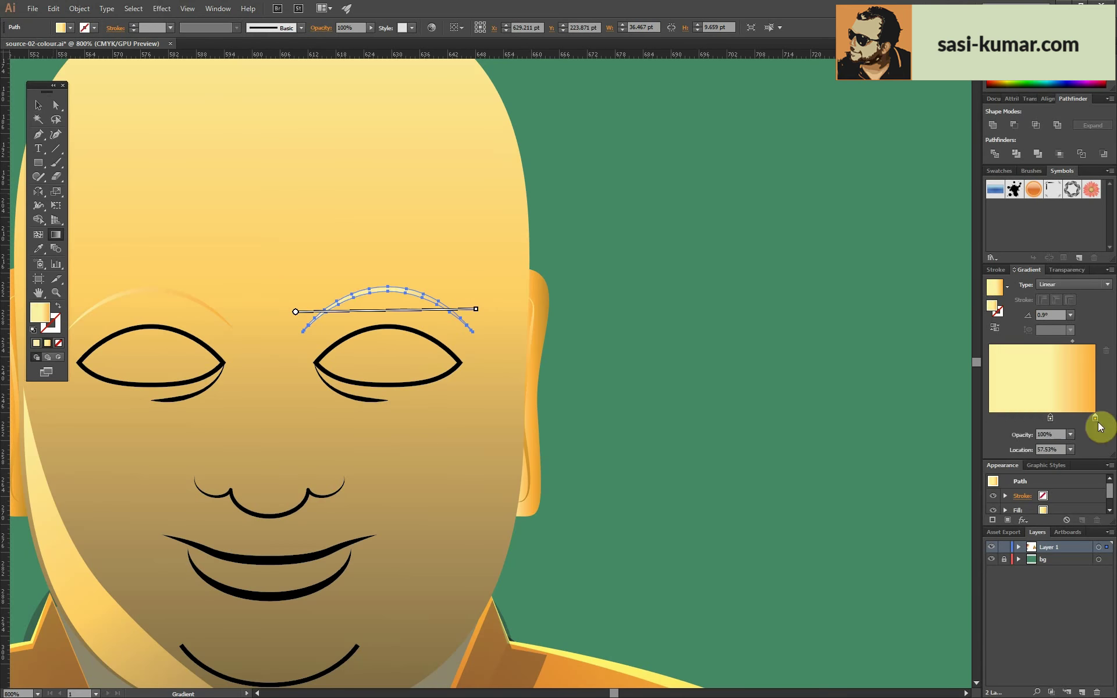
# - Give the eyebrows a three-stop gold gradient and shade the nose with a linear gradient
pyautogui.click(38, 105)
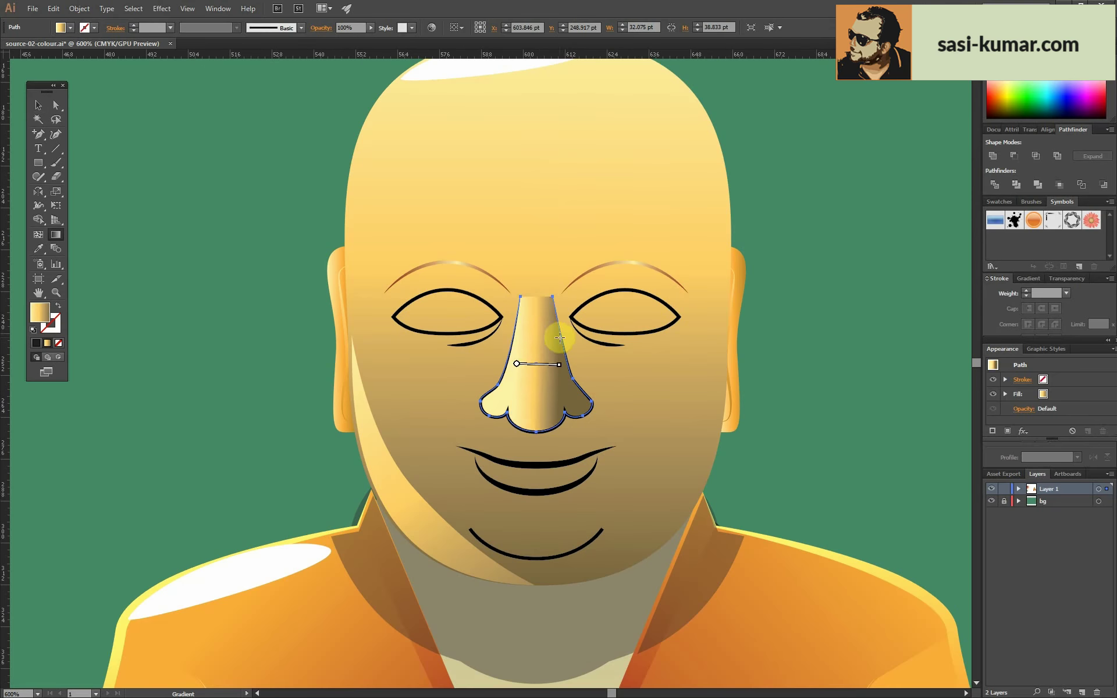
pyautogui.keyDown('ctrl'); pyautogui.click(468, 386); pyautogui.keyUp('ctrl')
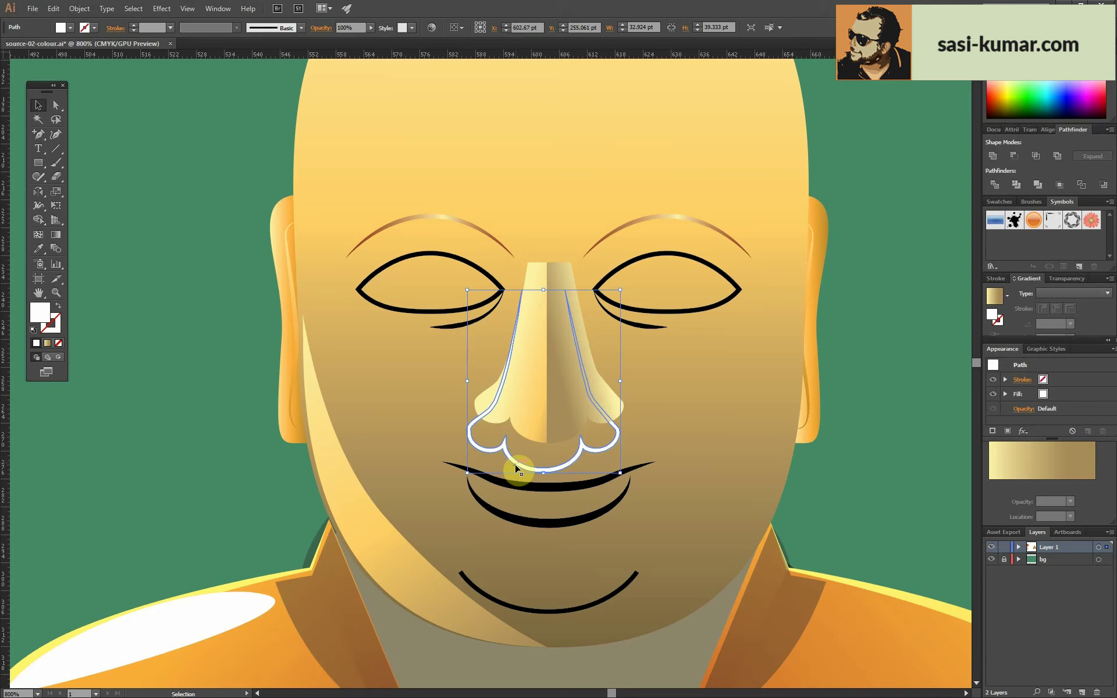
# - Draw the right-face shadow shape and eyedrop the nose gradient onto it
pyautogui.doubleClick(517, 468)
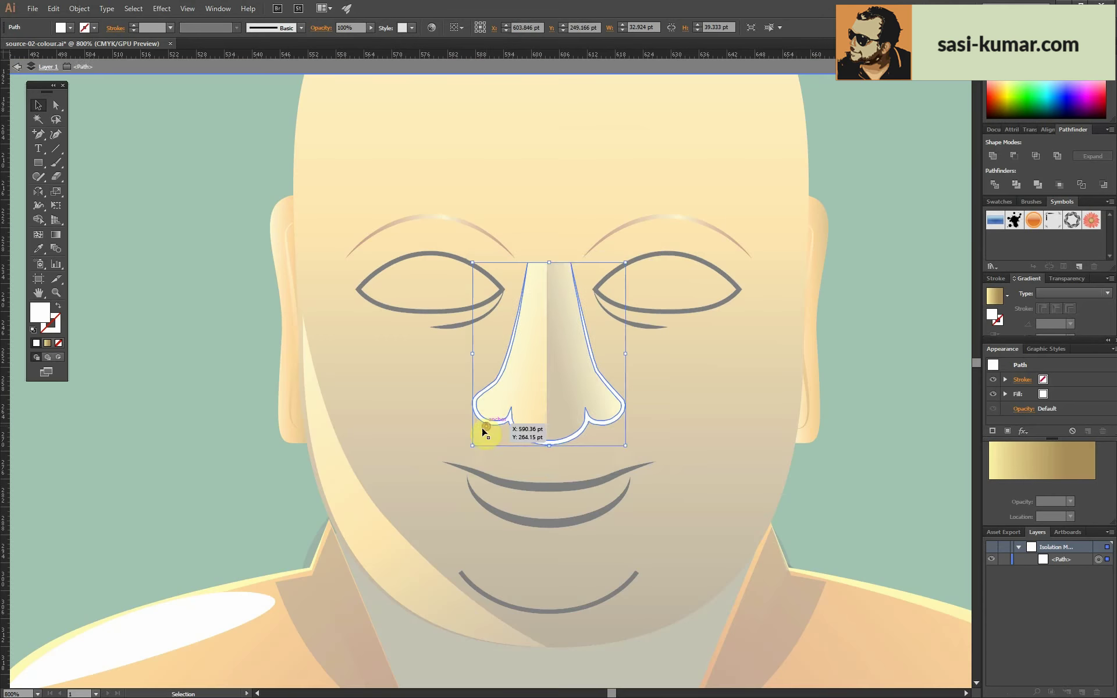
pyautogui.press('i')
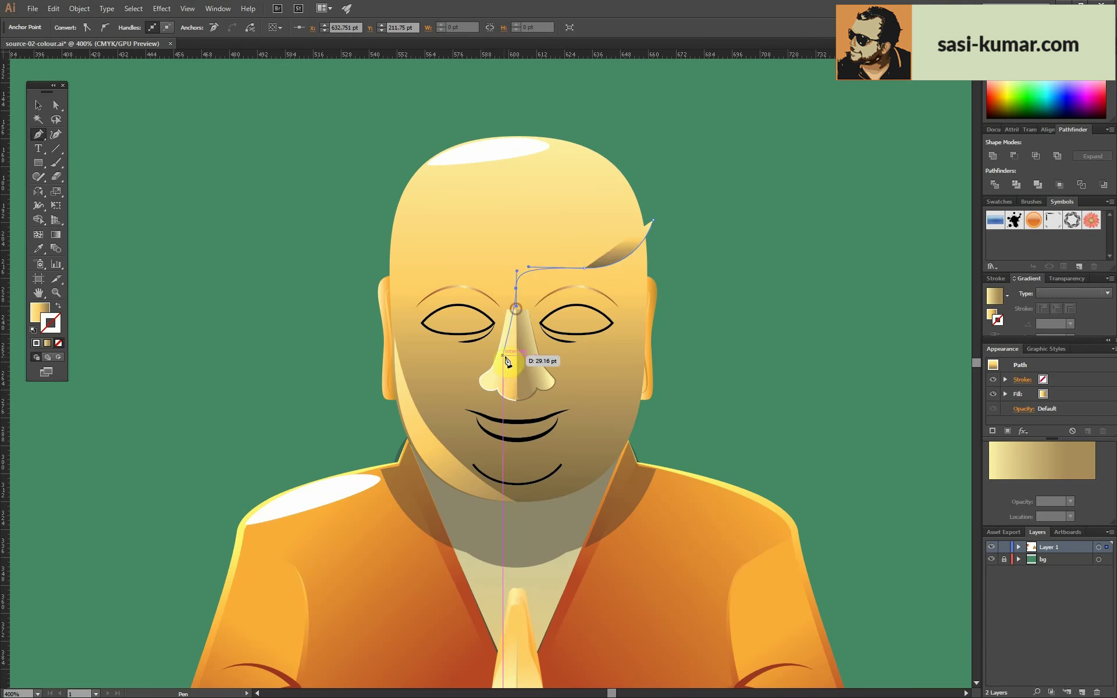
pyautogui.click(517, 482)
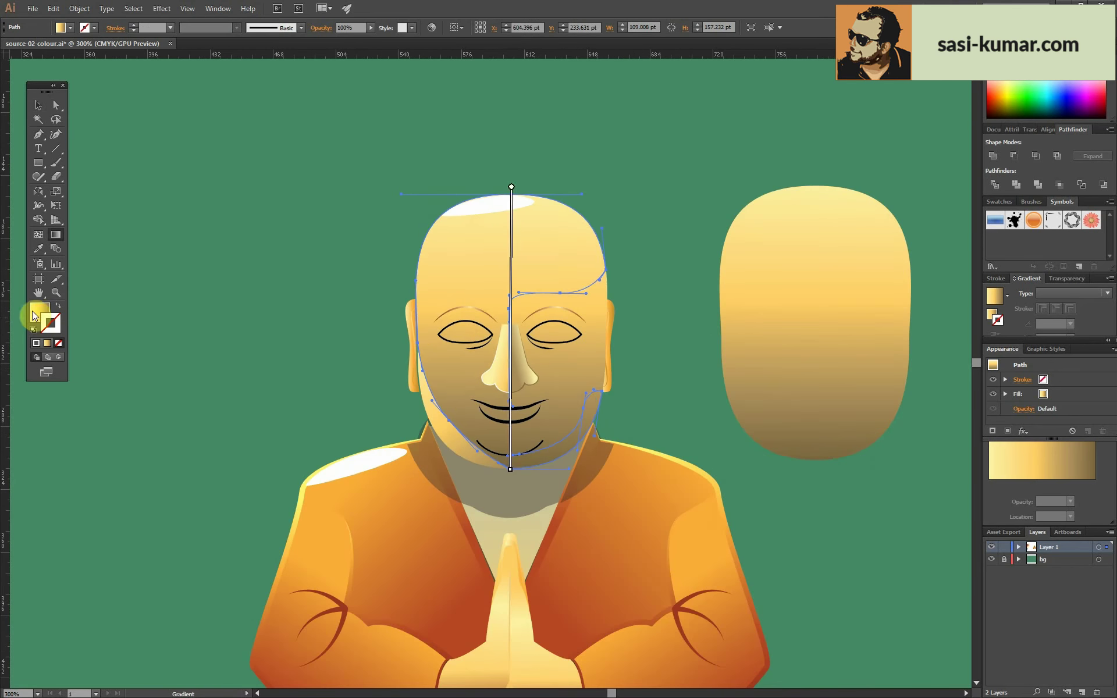
pyautogui.press('i')
pyautogui.click(505, 356)
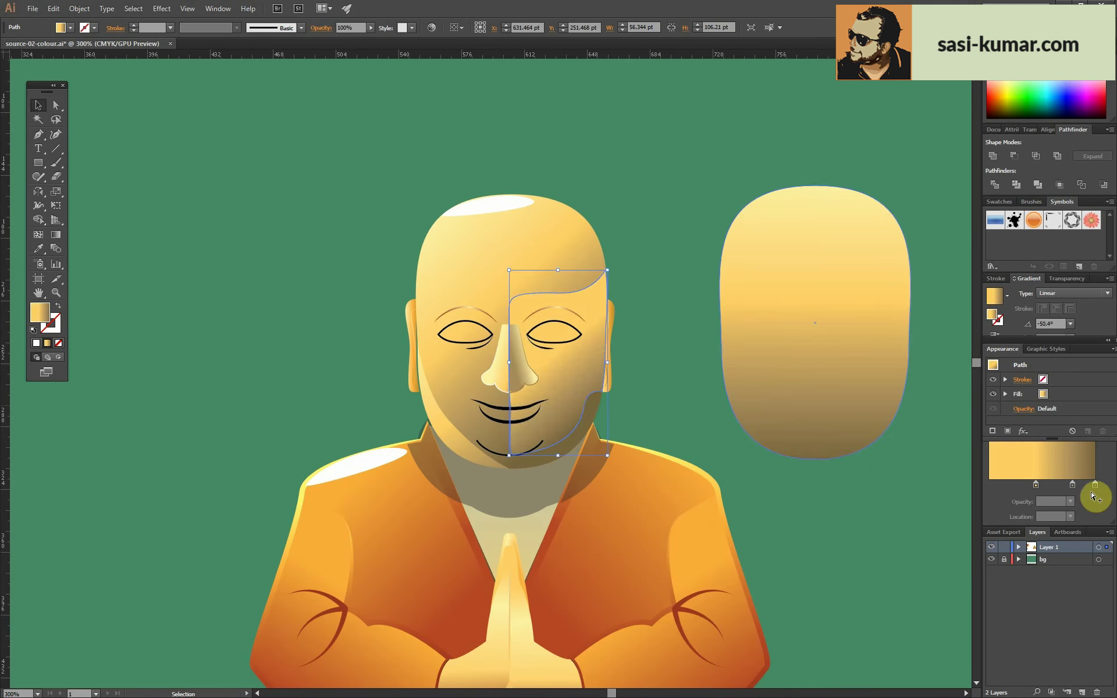
# - Recolour the shadow's gradient stops to darker tan and bend the jaw shadow curve
pyautogui.doubleClick(1095, 484)
pyautogui.click(1035, 578)
pyautogui.doubleClick(1035, 483)
pyautogui.click(1010, 579)
pyautogui.click(641, 283)
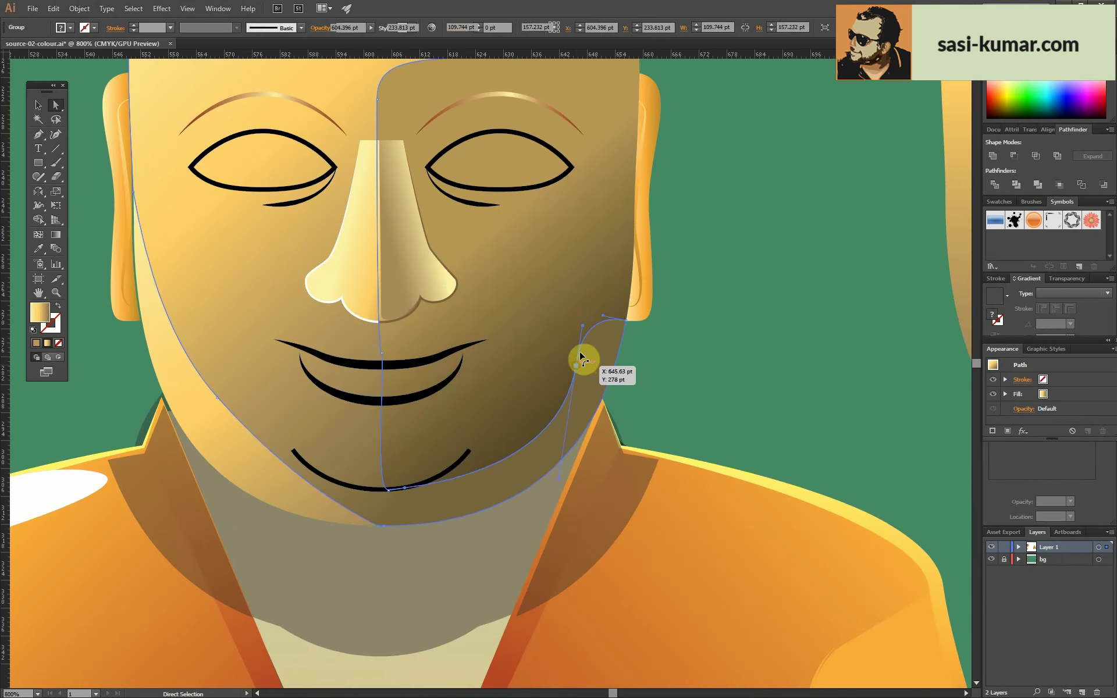
pyautogui.moveTo(583, 357); pyautogui.dragTo(514, 477)
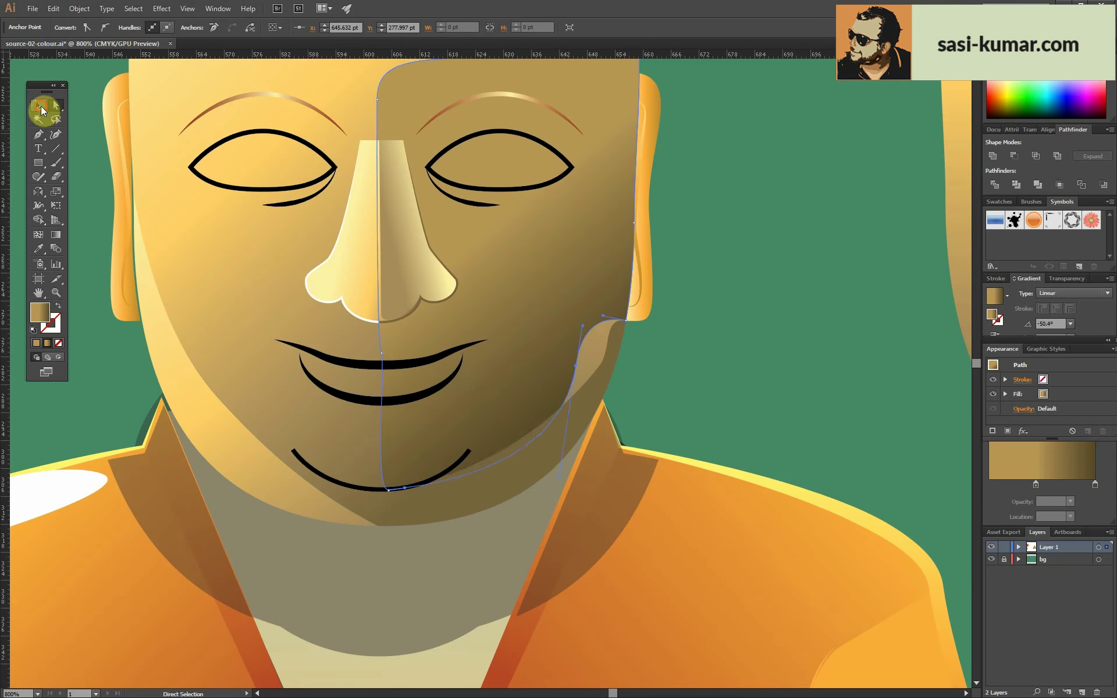
pyautogui.click(588, 374)
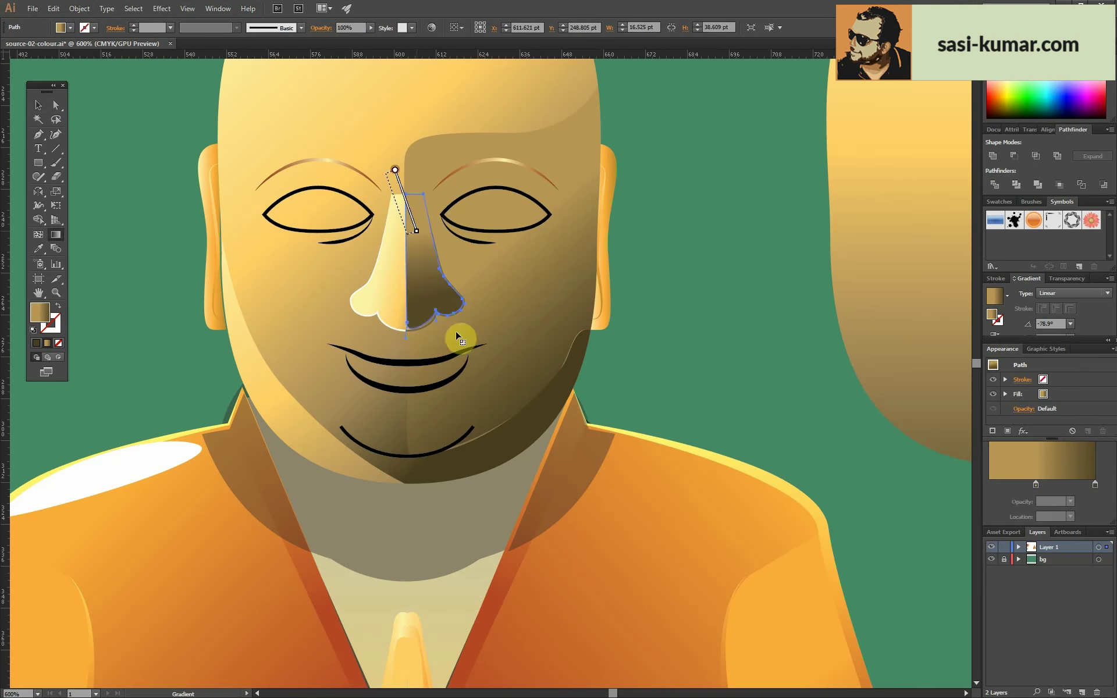
# - Adjust anchors on the left cheek highlight and the right cheek shadow
pyautogui.click(262, 436)
pyautogui.press('a')
pyautogui.click(267, 413)
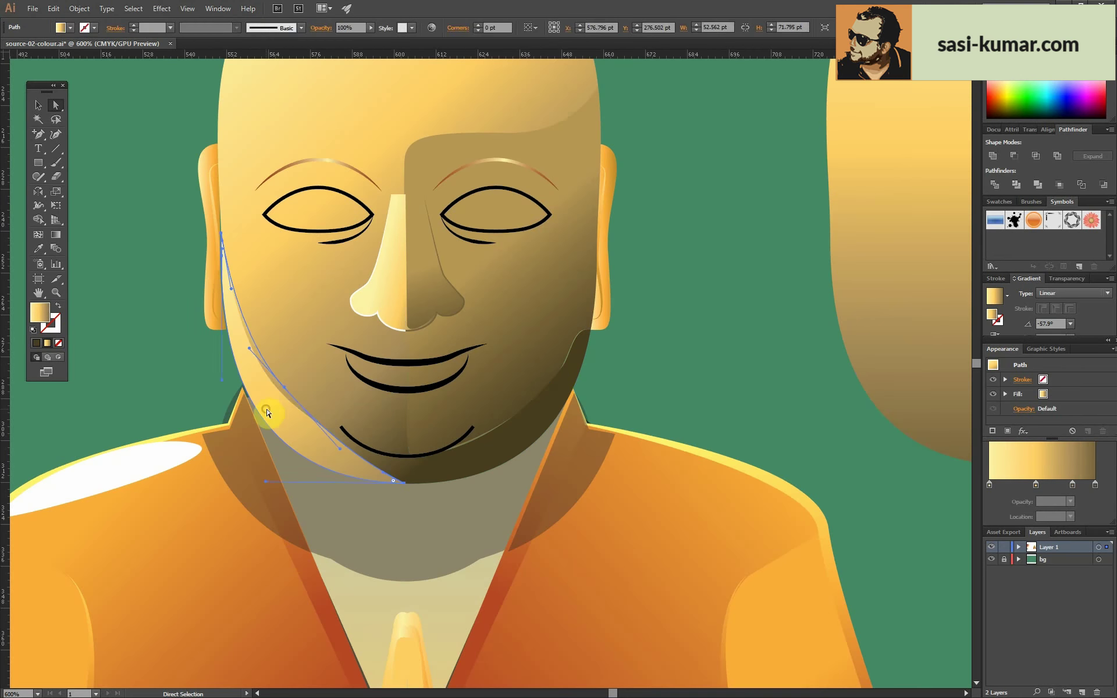
pyautogui.click(199, 387)
pyautogui.hotkey('ctrl', '0')
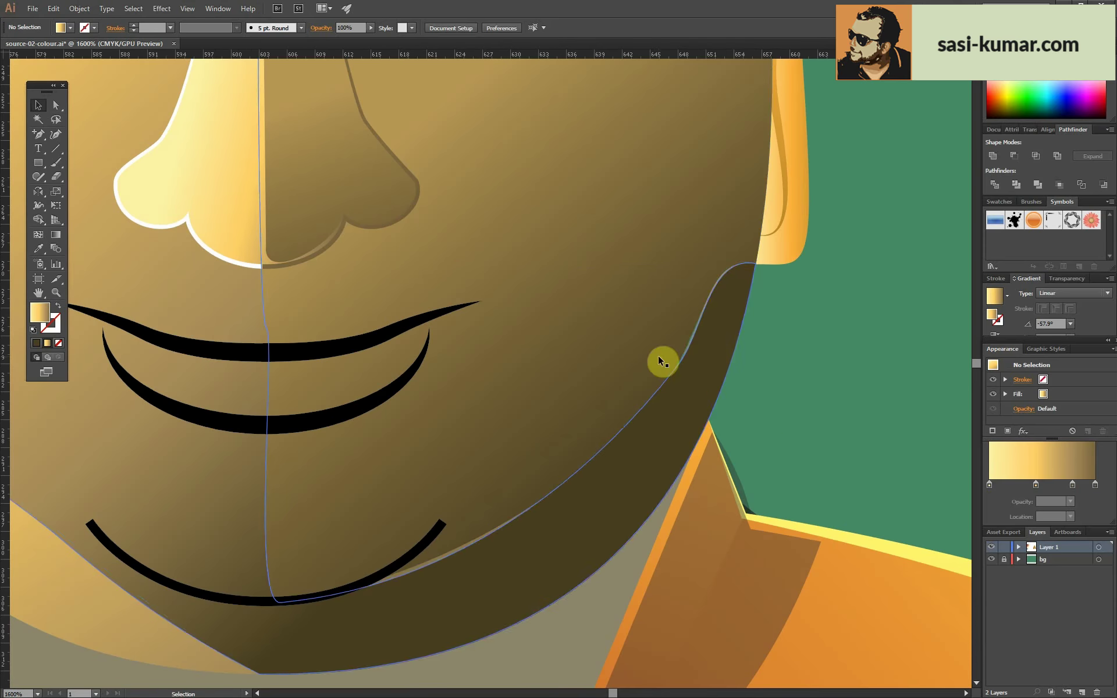
pyautogui.click(700, 326)
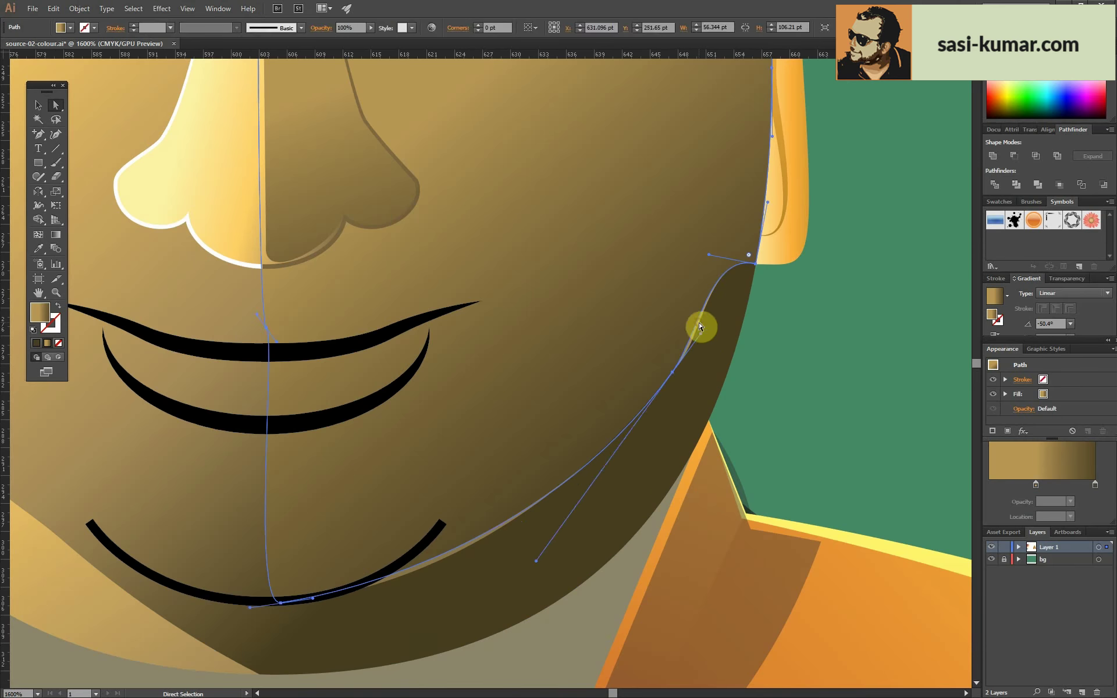
pyautogui.hotkey('ctrl', '0')
pyautogui.press('v')
pyautogui.hotkey('ctrl', '+')
pyautogui.hotkey('ctrl', '+')
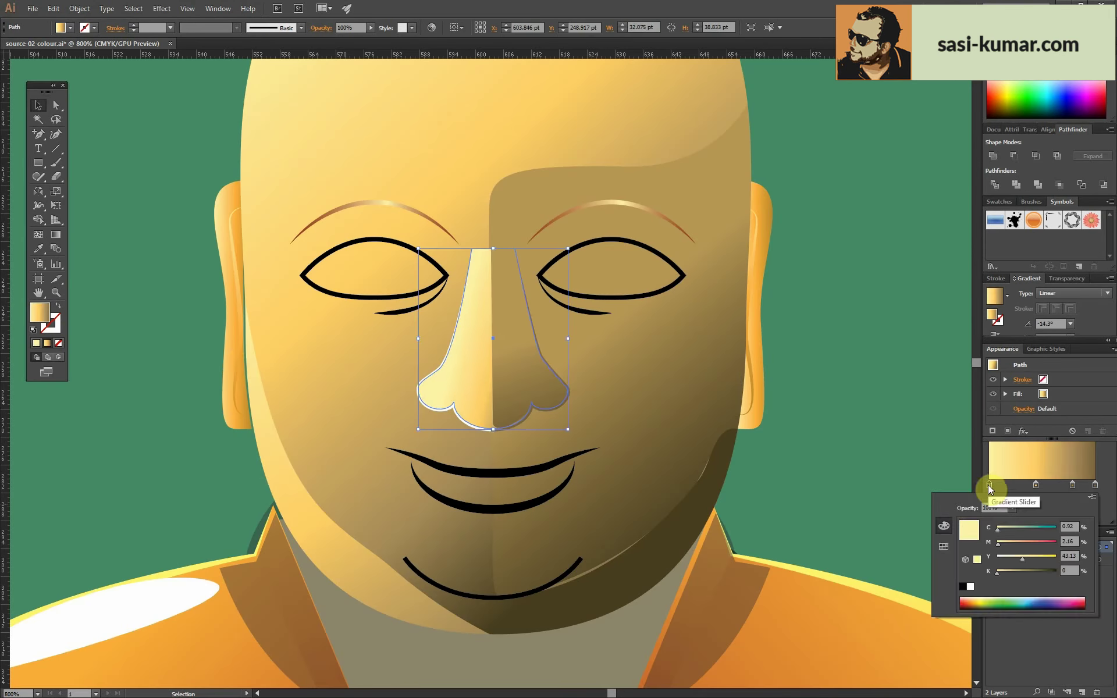
# - Apply the eye gradient to the right eye shape
pyautogui.click(186, 368)
pyautogui.hotkey('ctrl', '0')
pyautogui.click(418, 274)
pyautogui.press('g')
pyautogui.hotkey('ctrl', '+')
pyautogui.hotkey('ctrl', '+')
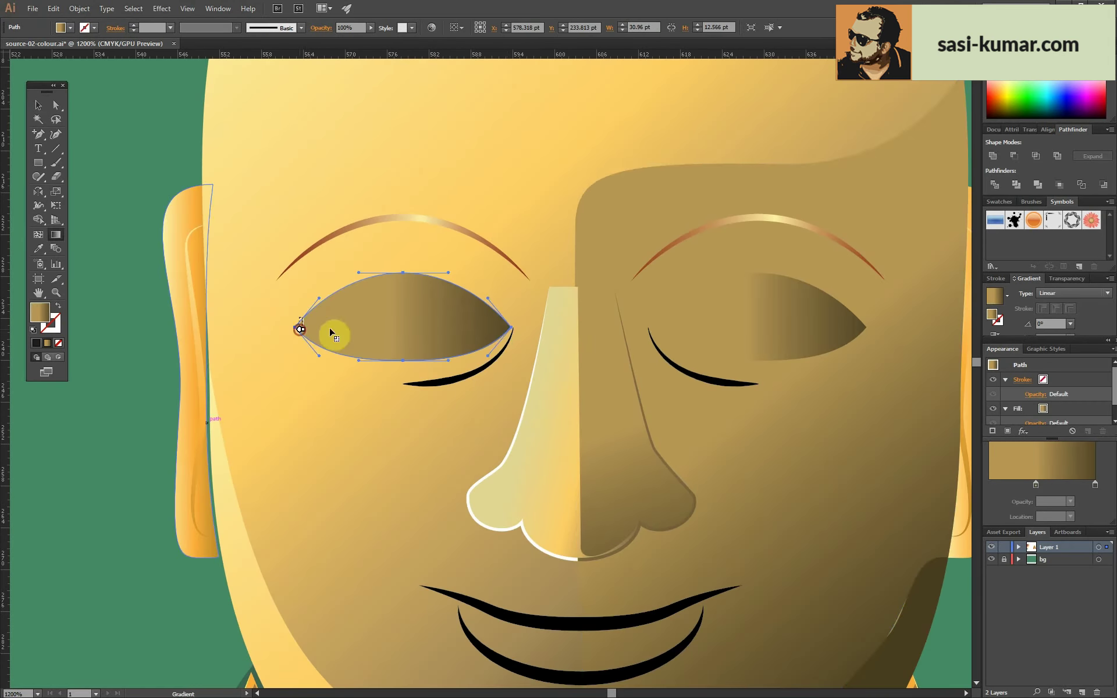
pyautogui.click(734, 311)
# - Flatten a copy of the left eye into a thin lid shape
pyautogui.press('v')
pyautogui.click(506, 329)
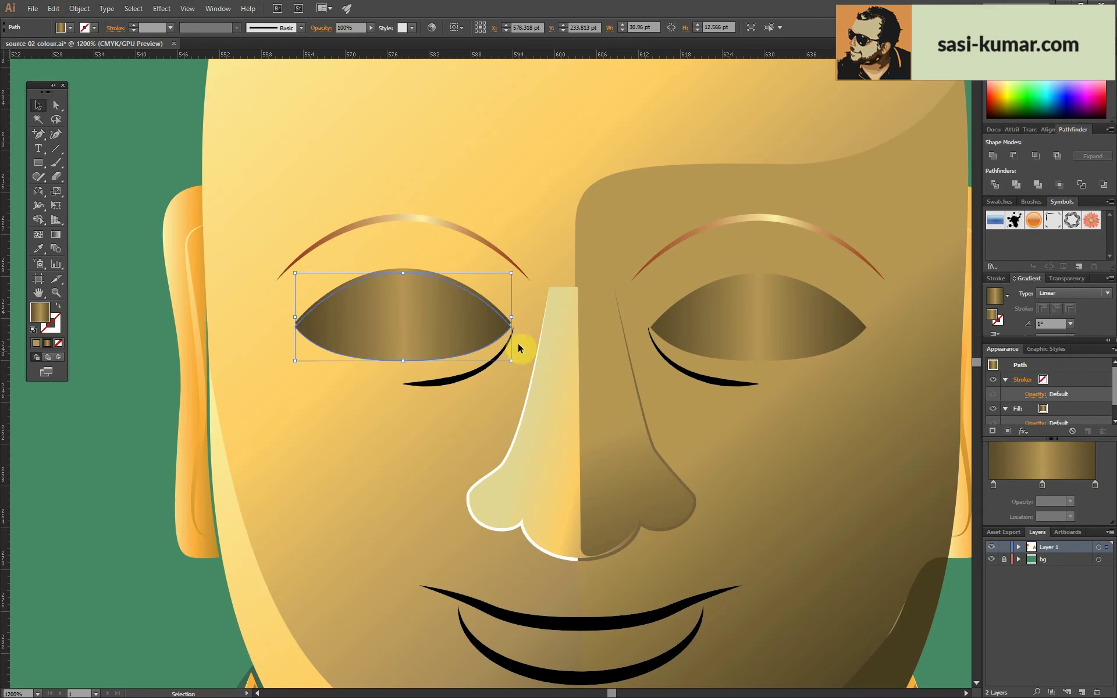
pyautogui.hotkey('ctrl', '+')
pyautogui.hotkey('ctrl', '+')
pyautogui.hotkey('ctrl', '+')
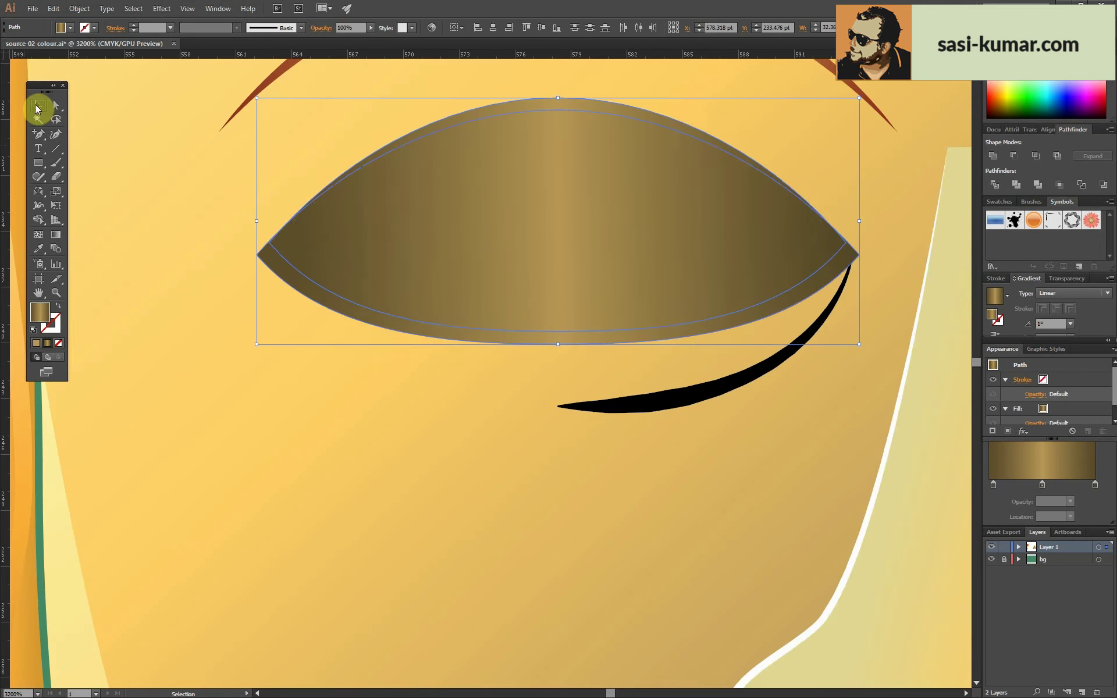
pyautogui.moveTo(562, 100); pyautogui.dragTo(562, 241)
pyautogui.hotkey('ctrl', '0')
pyautogui.press('i')
# - Fill the lid with the red gradient sampled from the swatch
pyautogui.click(167, 274)
pyautogui.hotkey('ctrl', '+')
pyautogui.hotkey('ctrl', '+')
pyautogui.hotkey('ctrl', '+')
pyautogui.press('g')
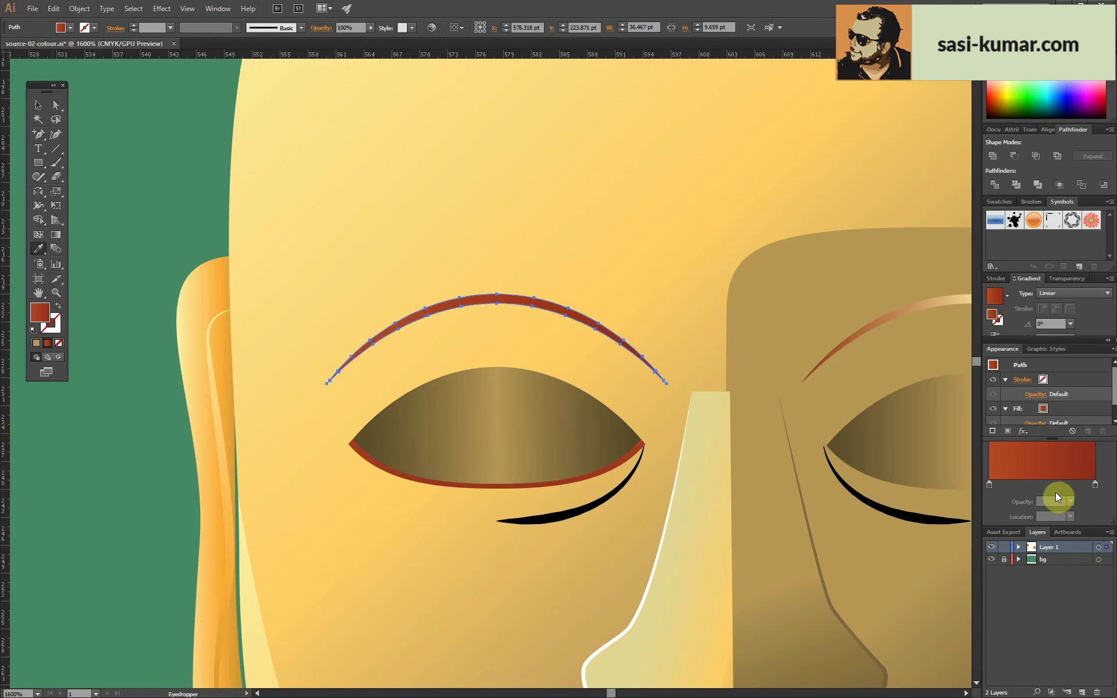
pyautogui.click(1058, 497)
pyautogui.hotkey('ctrl', '1')
pyautogui.click(334, 444)
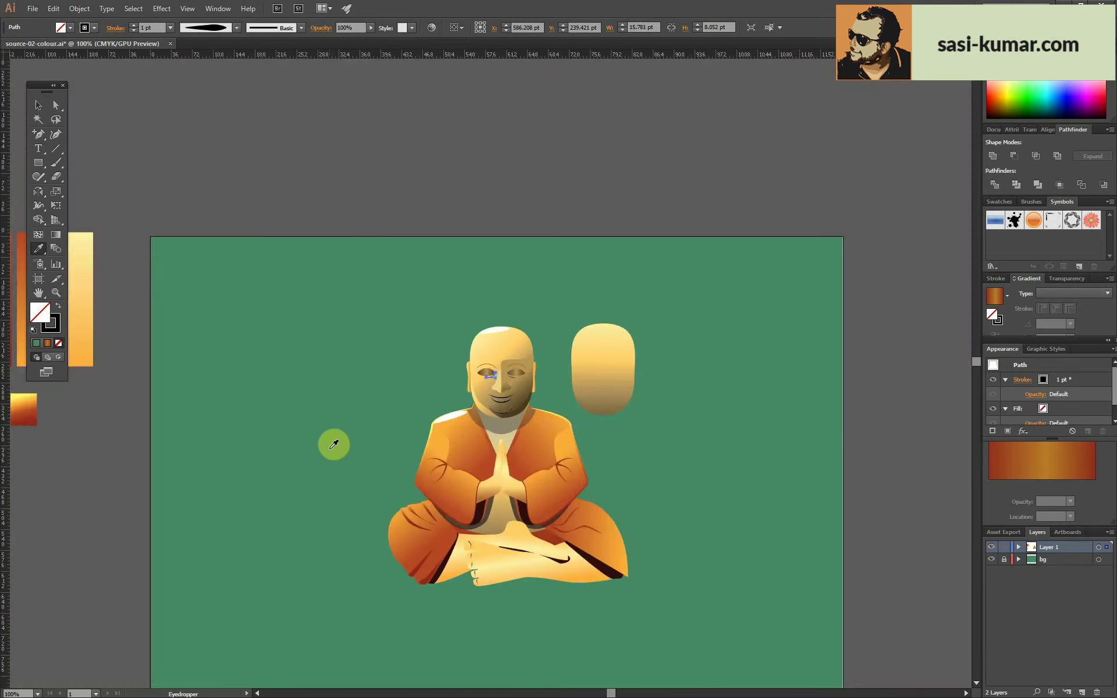
pyautogui.hotkey('ctrl', '+')
pyautogui.hotkey('ctrl', '+')
pyautogui.hotkey('ctrl', '+')
pyautogui.hotkey('ctrl', 'shift', 'a')
pyautogui.hotkey('ctrl', '+')
pyautogui.hotkey('ctrl', '+')
pyautogui.hotkey('ctrl', '+')
# - Draw a freeform eyelid over the left eye and fill it with the brown eye gradient
pyautogui.press('p')
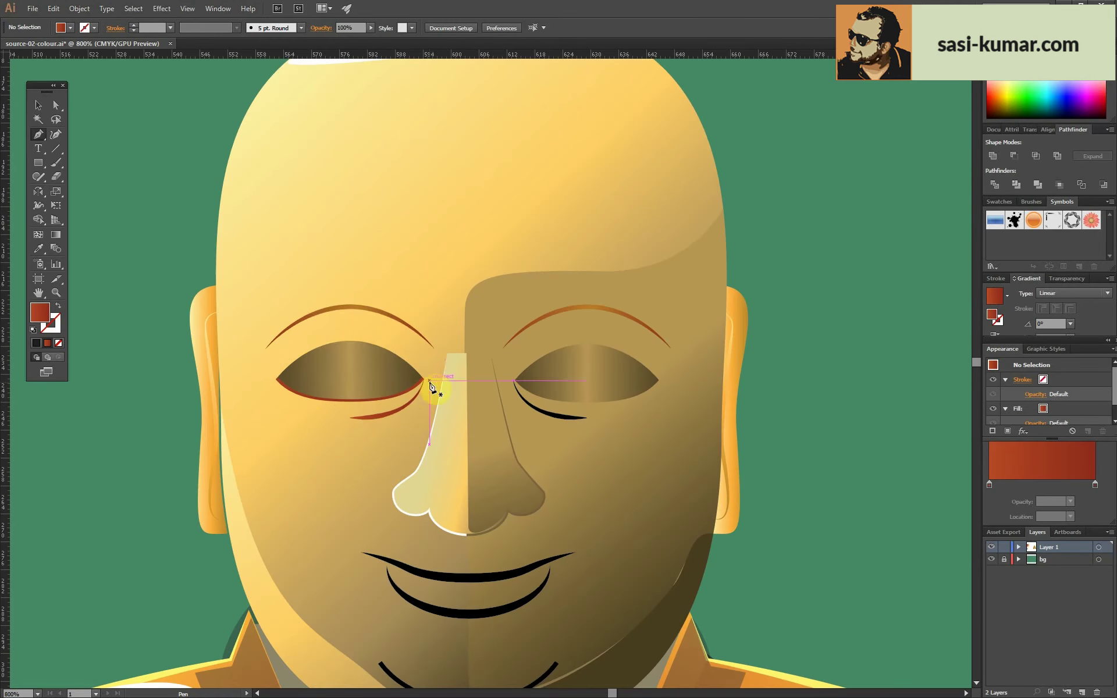
pyautogui.hotkey('ctrl', '-')
pyautogui.hotkey('ctrl', '-')
pyautogui.hotkey('ctrl', '-')
pyautogui.hotkey('ctrl', '+')
pyautogui.hotkey('ctrl', '+')
pyautogui.hotkey('ctrl', '+')
pyautogui.hotkey('ctrl', '+')
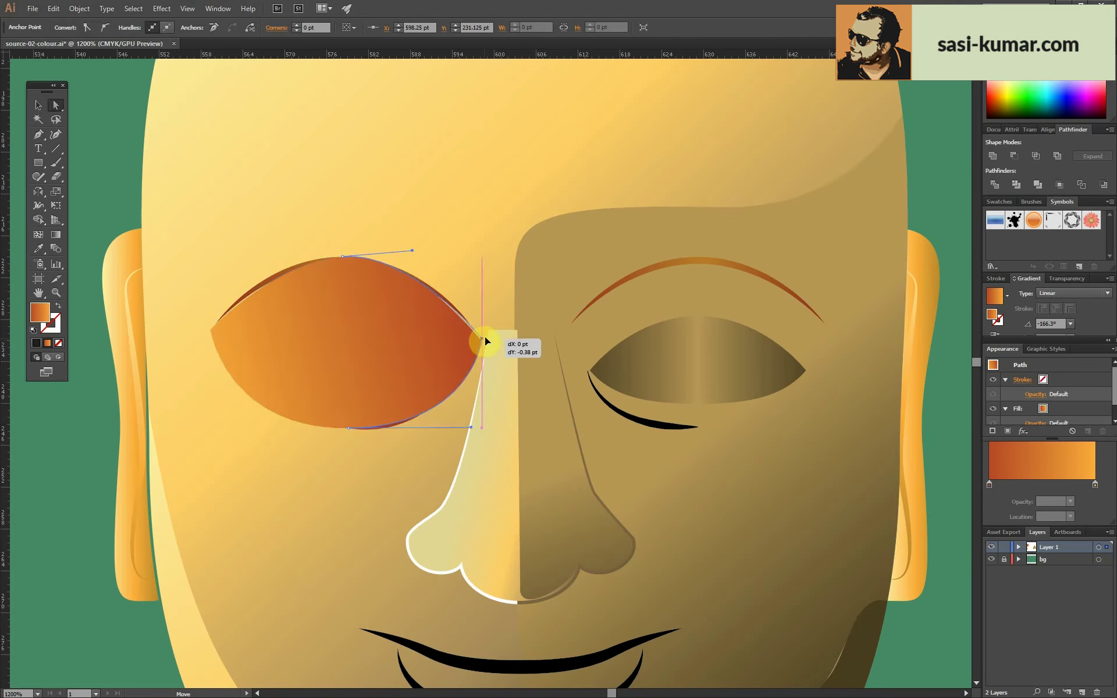
pyautogui.click(485, 342)
pyautogui.click(40, 106)
pyautogui.press('i')
pyautogui.click(474, 324)
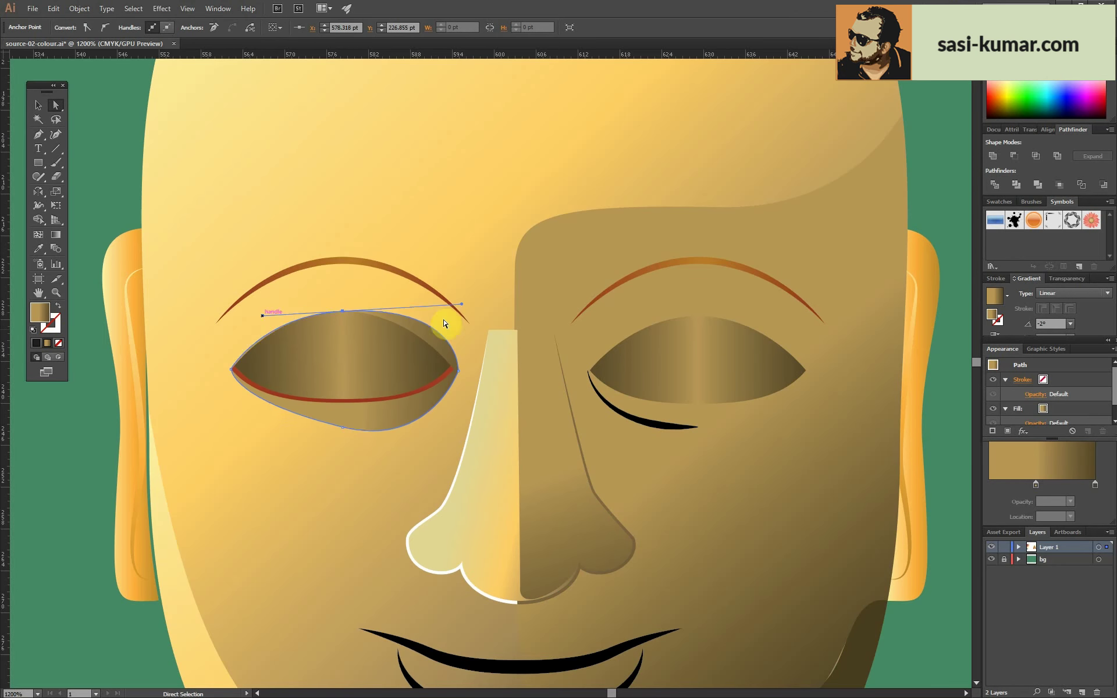
# - Make the eyelid gradient's right stop black
pyautogui.hotkey('ctrl', '-')
pyautogui.hotkey('ctrl', '-')
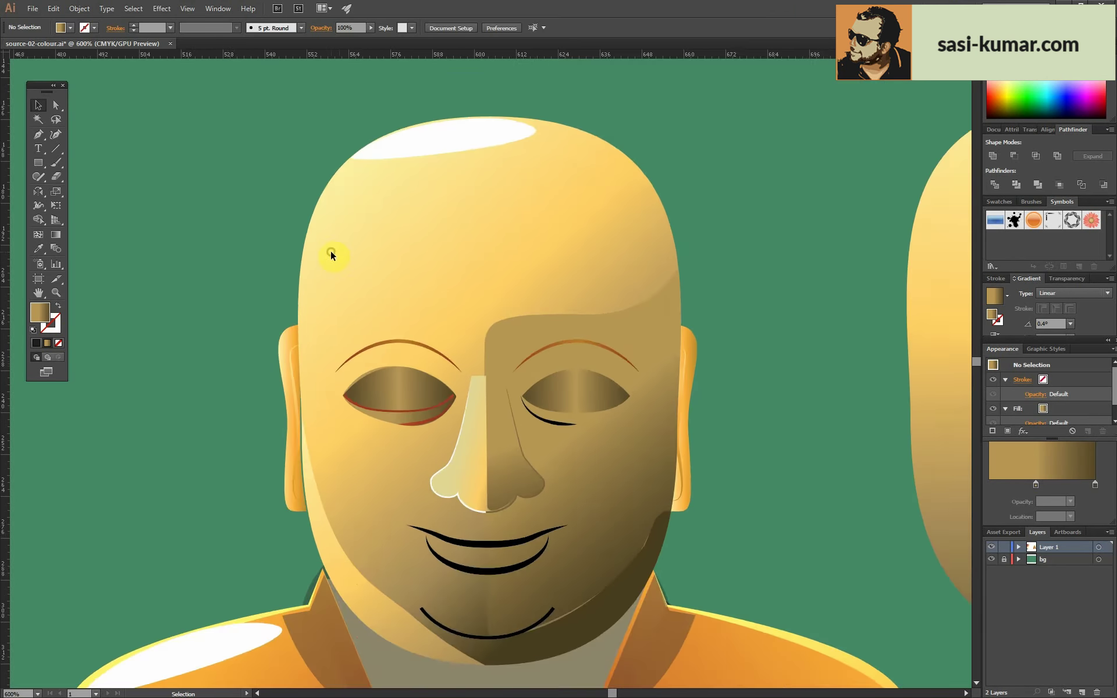
pyautogui.hotkey('ctrl', '-')
pyautogui.hotkey('ctrl', '-')
pyautogui.hotkey('ctrl', '-')
pyautogui.hotkey('ctrl', '+')
pyautogui.hotkey('ctrl', '+')
pyautogui.hotkey('ctrl', '+')
pyautogui.press('v')
pyautogui.doubleClick(989, 484)
pyautogui.click(50, 498)
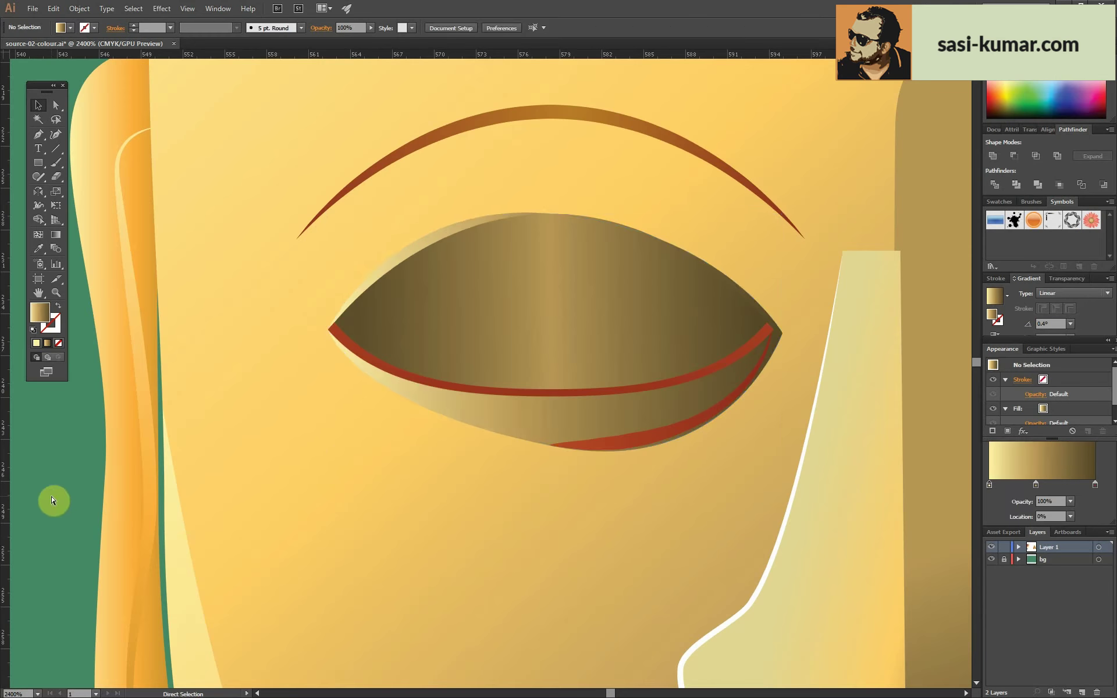
pyautogui.hotkey('ctrl', '-')
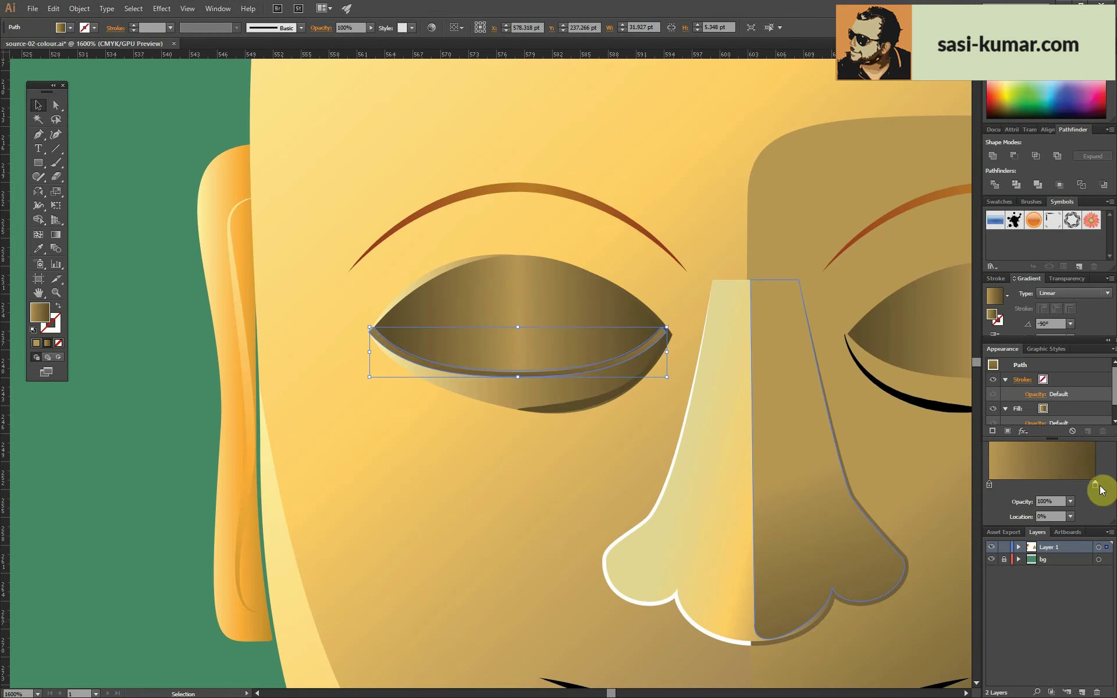
pyautogui.doubleClick(1095, 485)
# - Select the inner-corner crease and lighten the left stop of the eye gradient
pyautogui.click(56, 105)
pyautogui.click(523, 336)
pyautogui.hotkey('ctrl', '+')
pyautogui.hotkey('ctrl', '+')
pyautogui.hotkey('ctrl', '+')
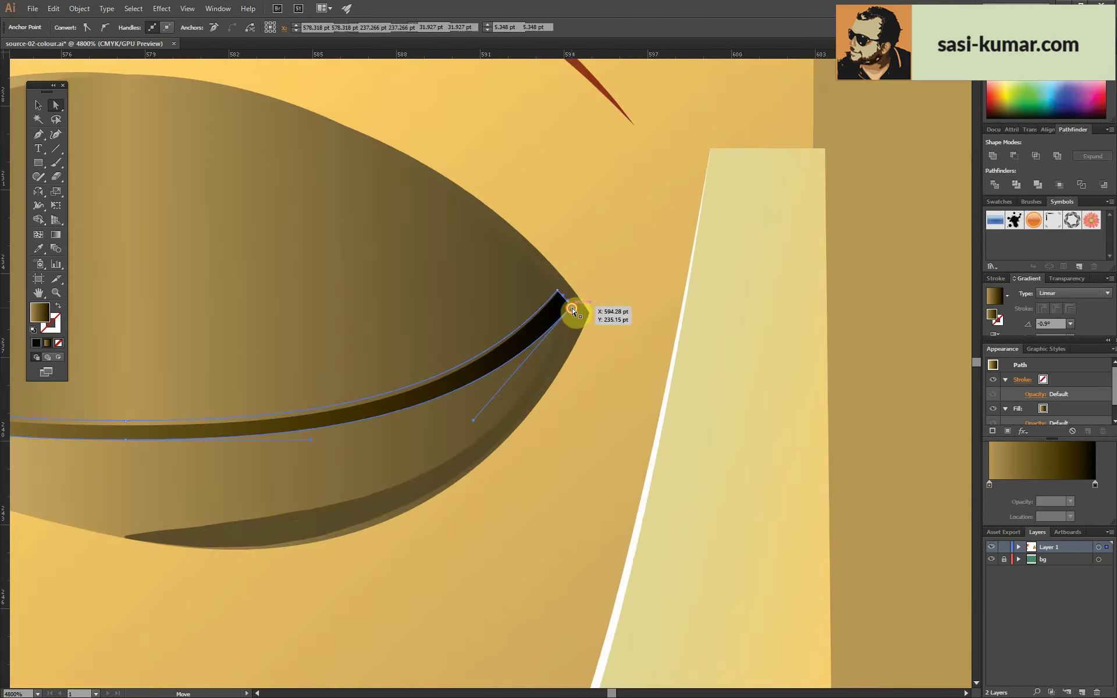
pyautogui.hotkey('ctrl', '+')
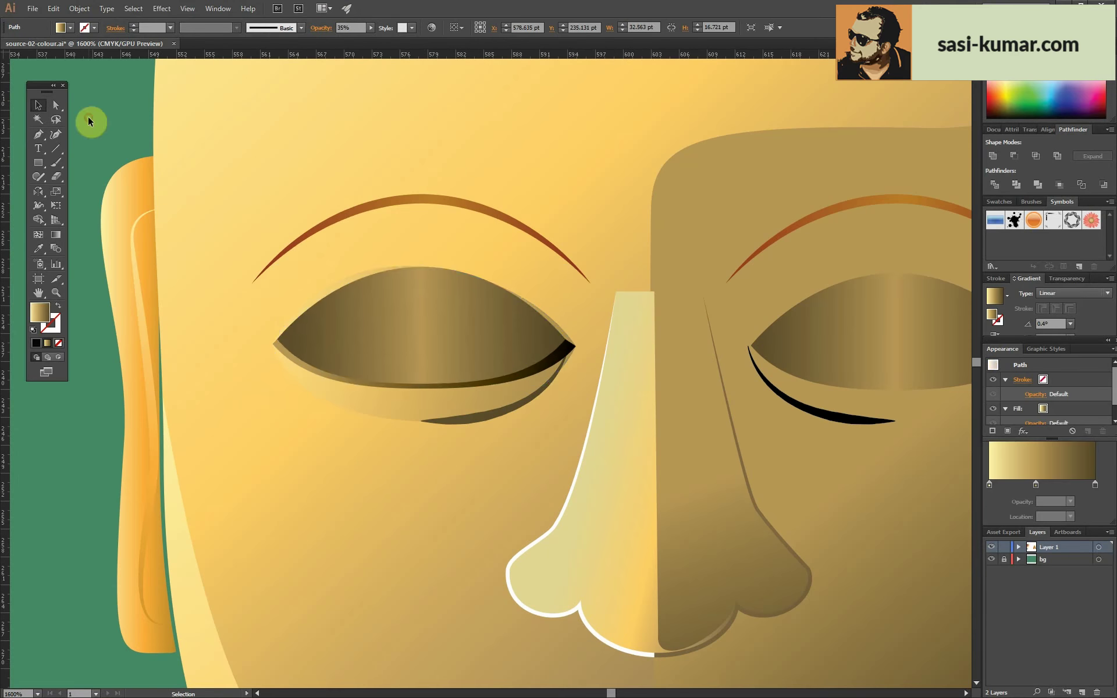
pyautogui.doubleClick(994, 484)
pyautogui.click(1008, 574)
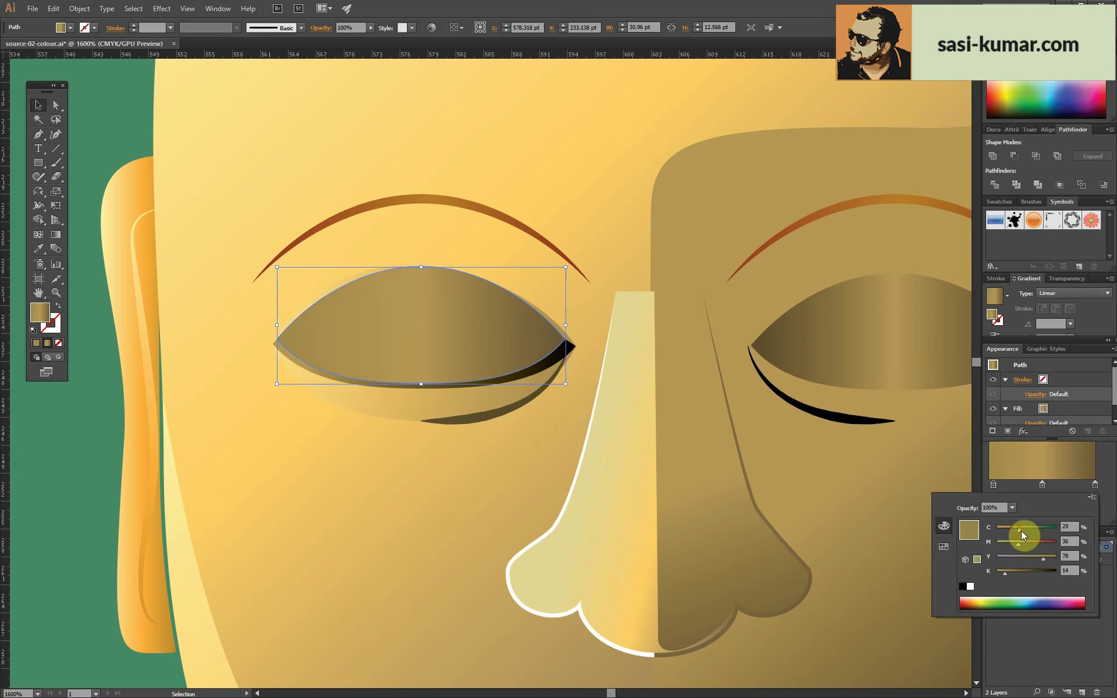
pyautogui.click(993, 483)
pyautogui.doubleClick(994, 484)
pyautogui.click(993, 484)
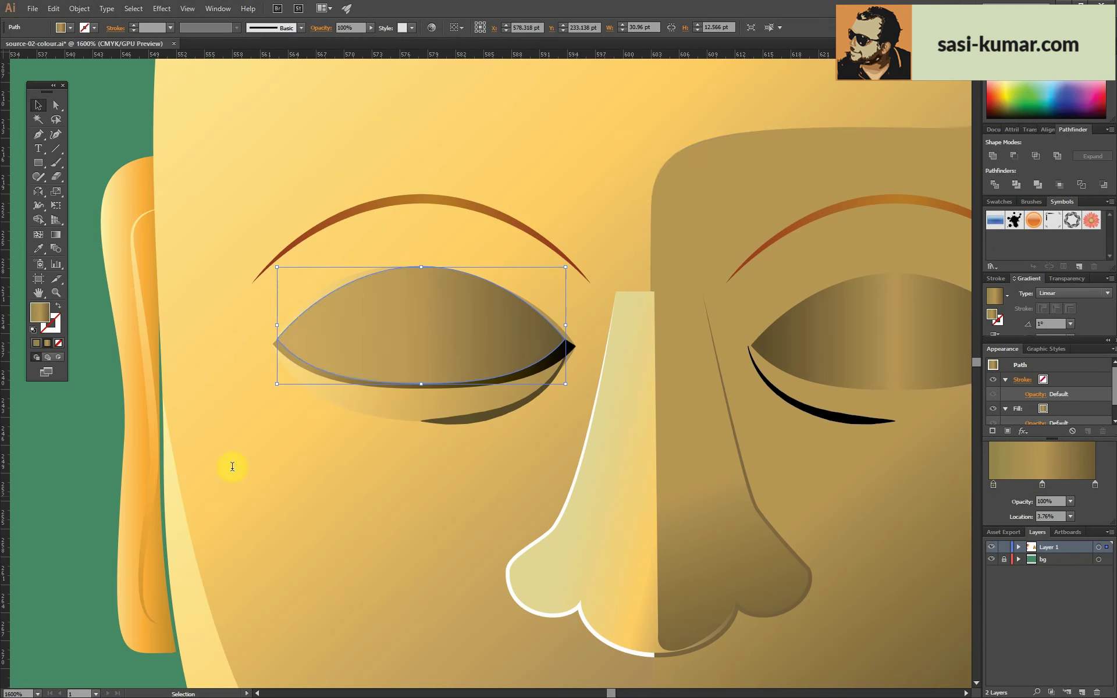
# - Reflect a copy of the left eye parts onto the right eye
pyautogui.scroll(-6, 137, 242)
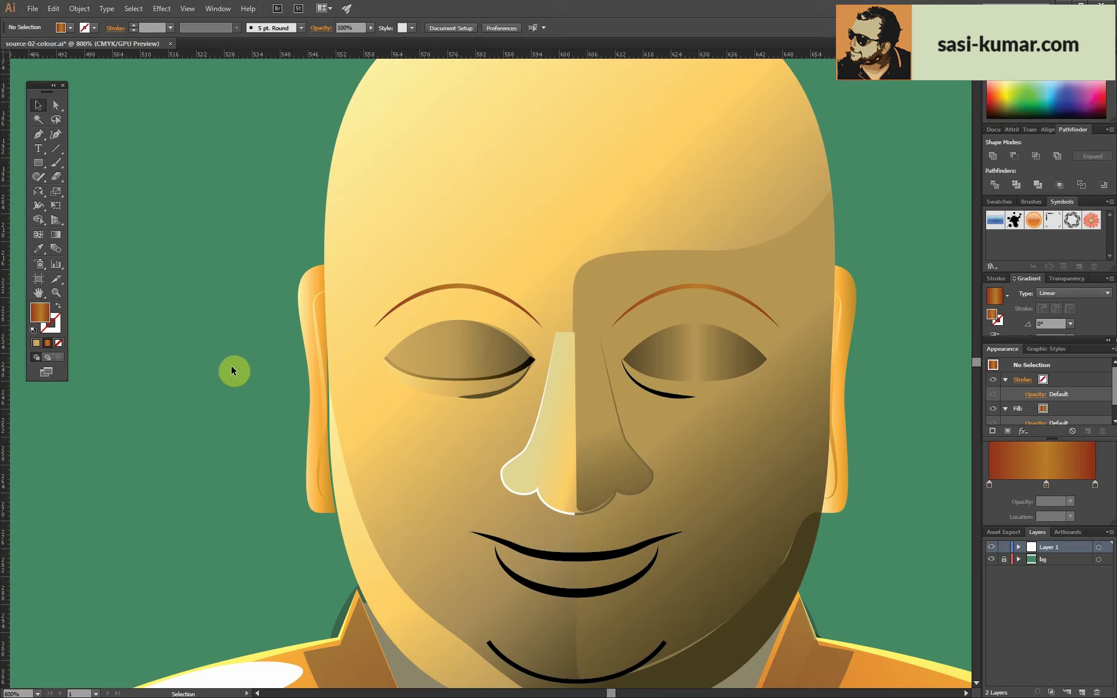
pyautogui.moveTo(234, 369); pyautogui.dragTo(542, 507)
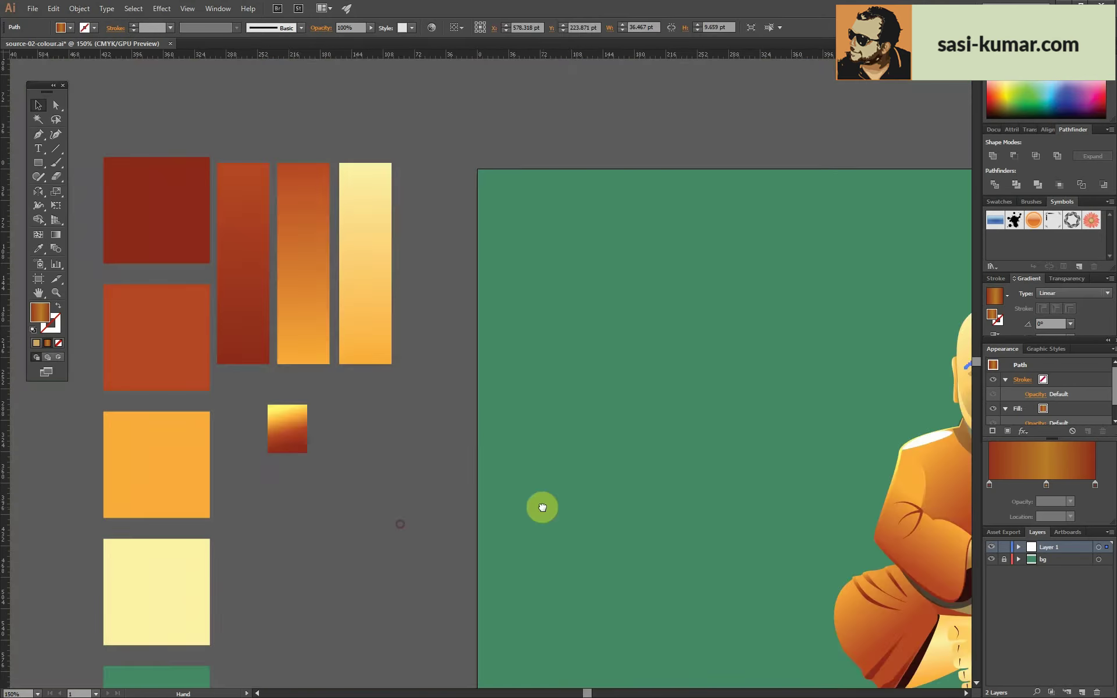
pyautogui.scroll(4, 358, 321)
pyautogui.keyDown('shift'); pyautogui.click(359, 321); pyautogui.keyUp('shift')
pyautogui.scroll(2, 300, 341)
pyautogui.click(41, 194)
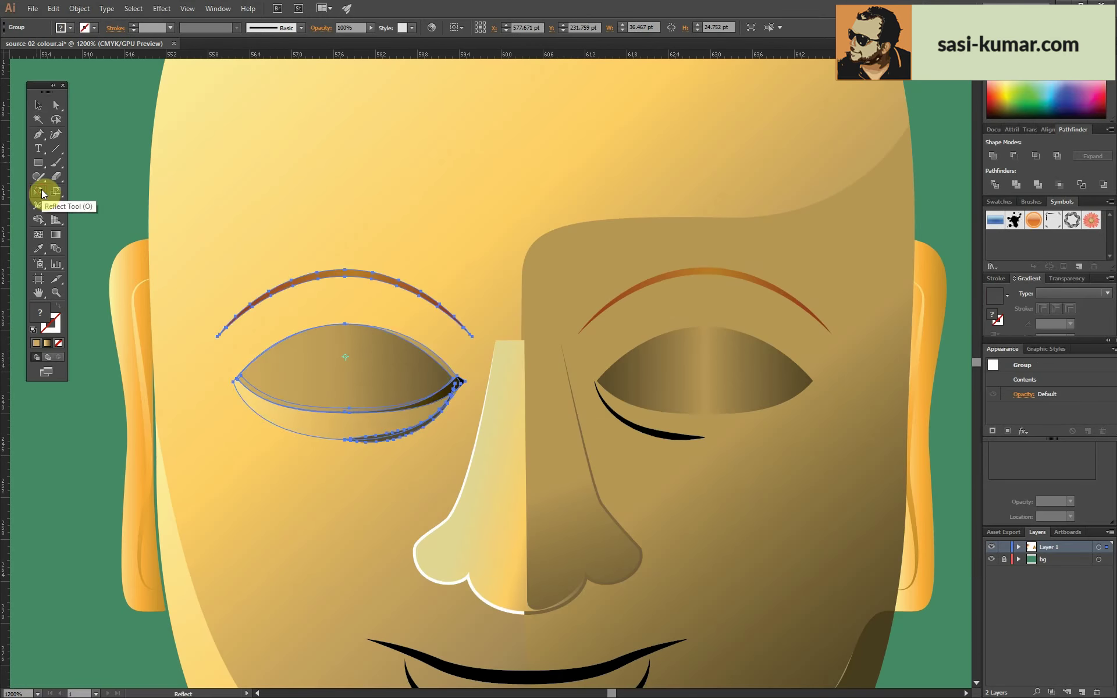
pyautogui.moveTo(134, 138); pyautogui.dragTo(690, 374)
pyautogui.scroll(1, 362, 469)
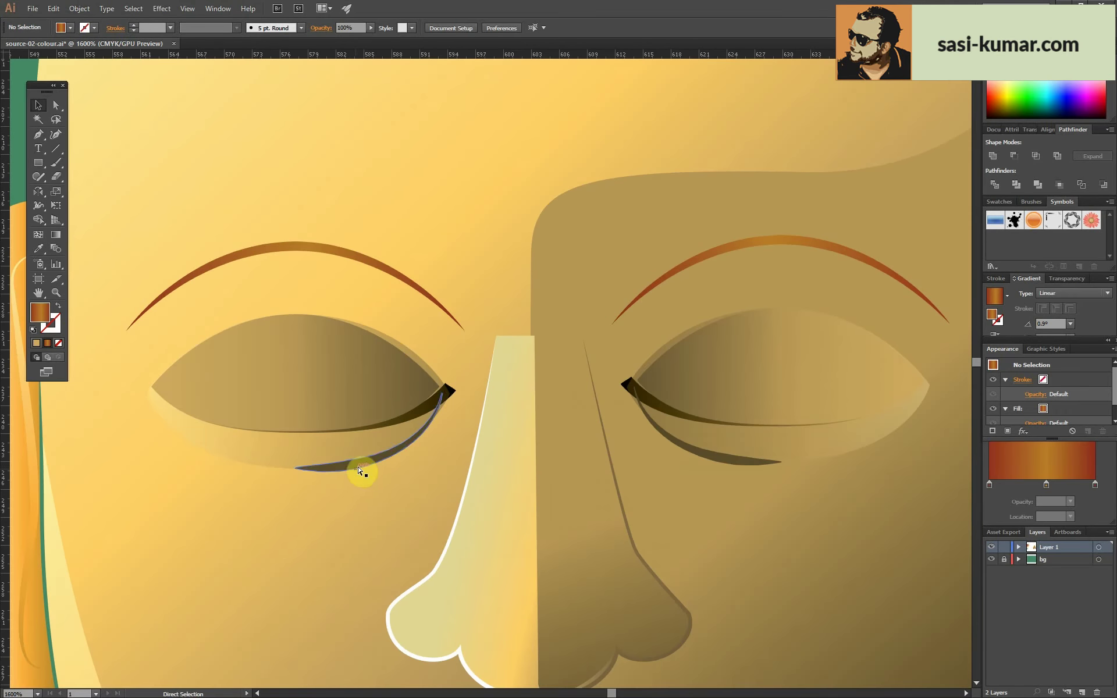
pyautogui.press('v')
pyautogui.click(260, 559)
pyautogui.scroll(-5, 260, 559)
pyautogui.click(494, 268)
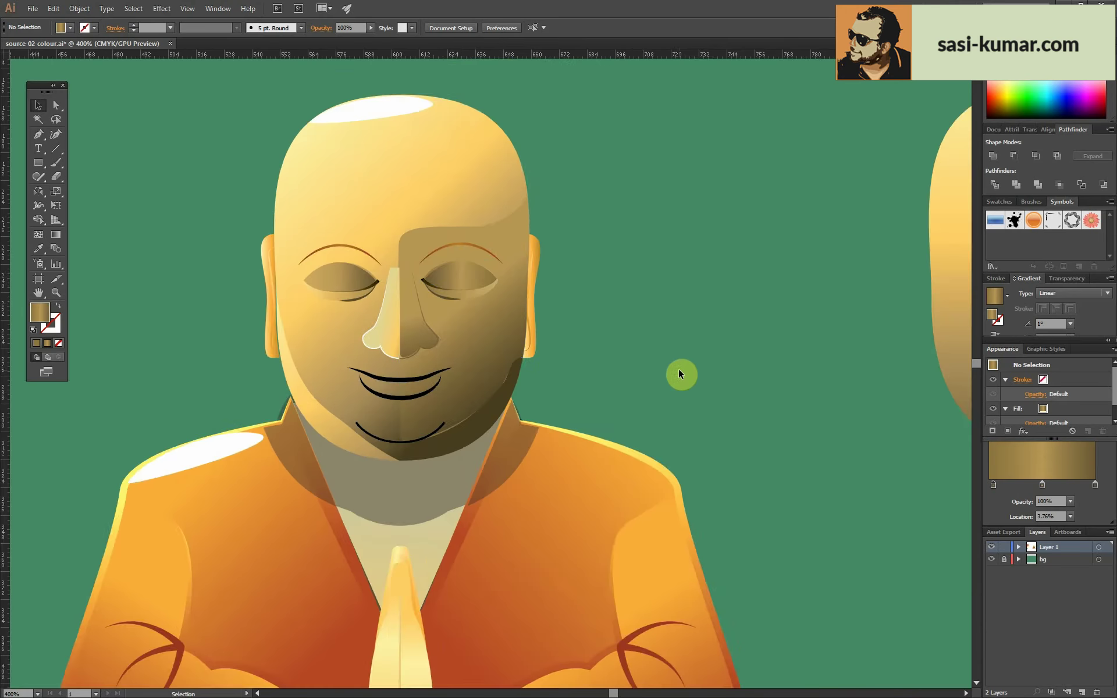
# - Remove the middle stop from the eyebrow gradient
pyautogui.scroll(2, 739, 281)
pyautogui.moveTo(1045, 485); pyautogui.dragTo(1044, 523)
pyautogui.click(461, 237)
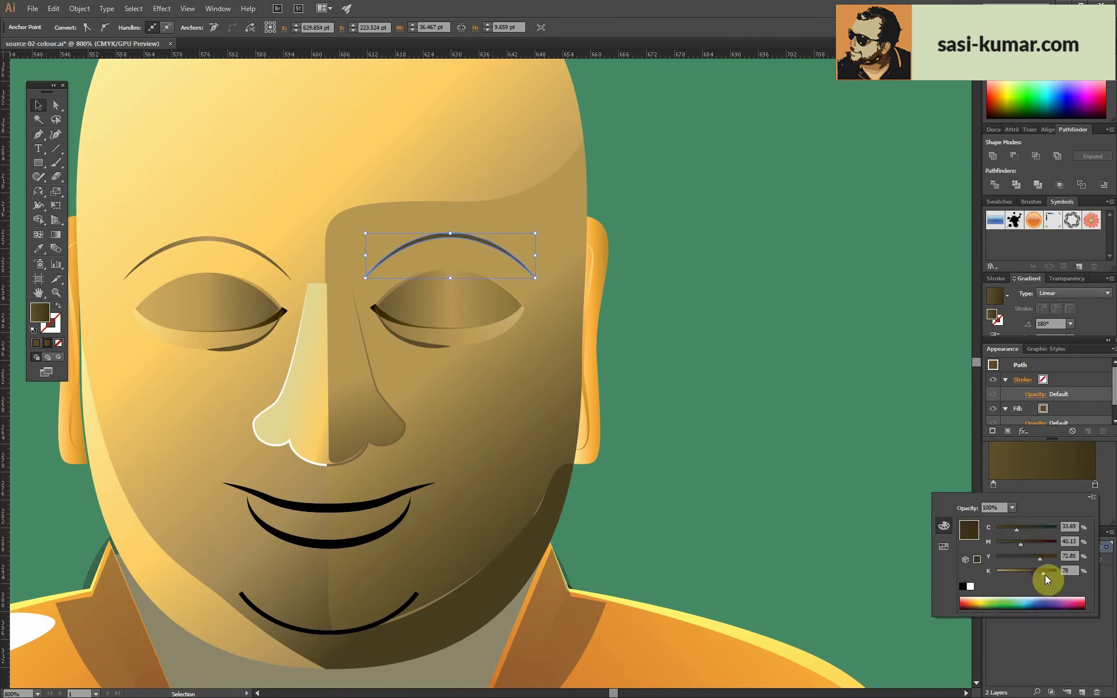
pyautogui.scroll(-3, 738, 406)
pyautogui.scroll(-2, 643, 228)
# - Give the chin crease line the face's brown gradient with a darker stop
pyautogui.click(643, 228)
pyautogui.scroll(4, 393, 470)
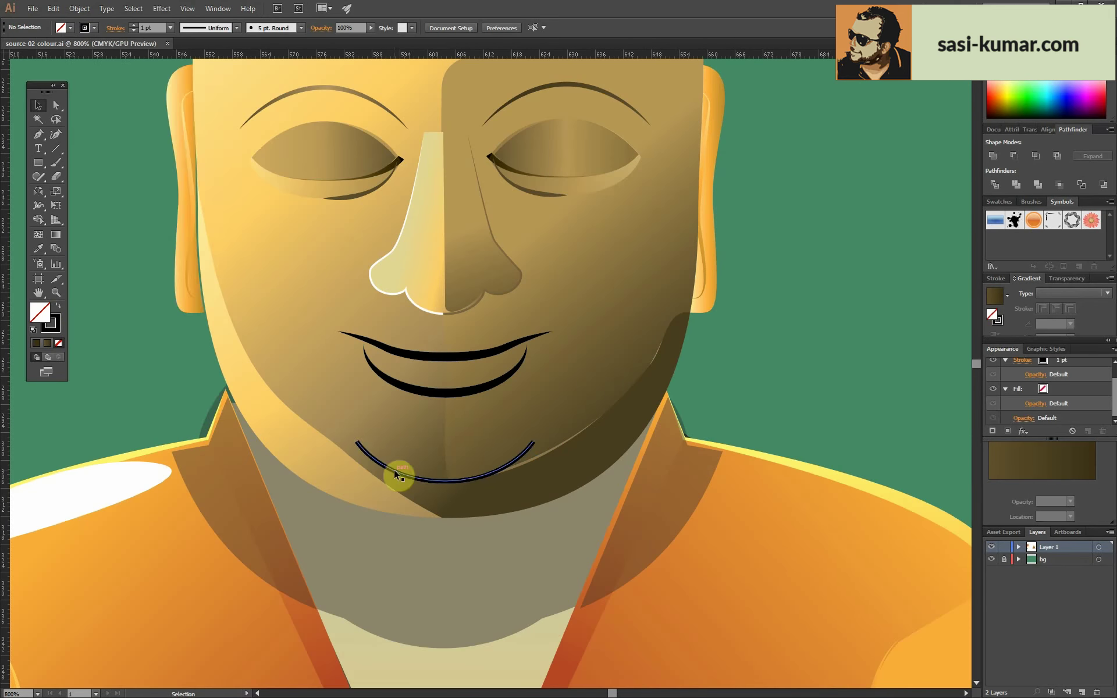
pyautogui.press('i')
pyautogui.click(535, 192)
pyautogui.doubleClick(1045, 484)
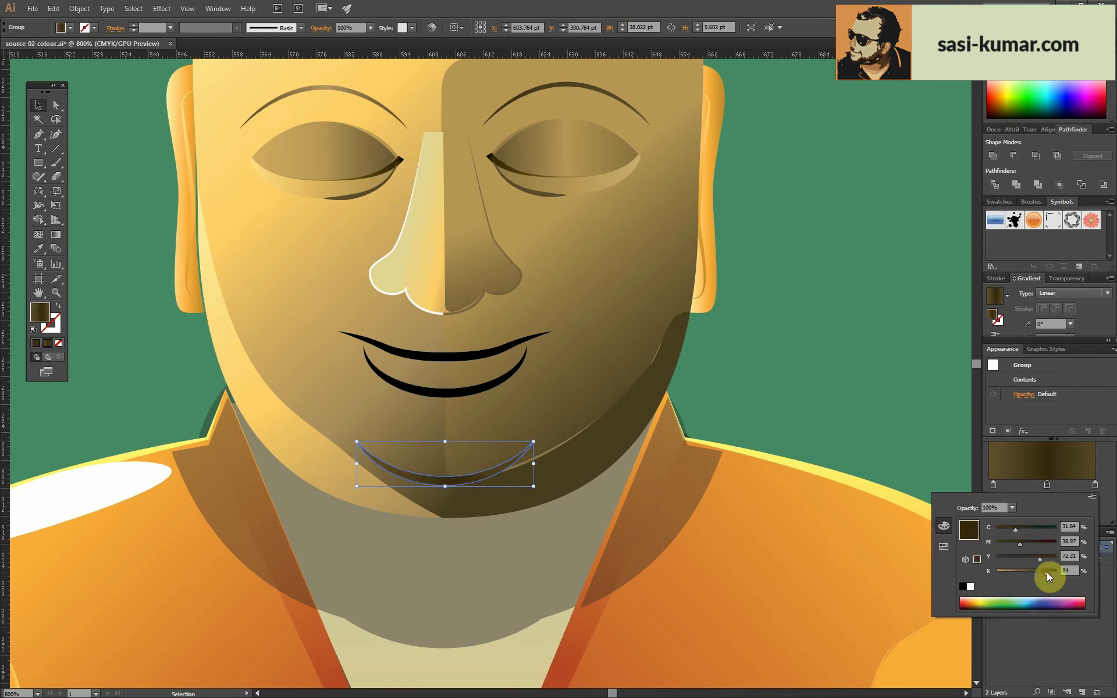
pyautogui.click(778, 411)
# - Draw a small chin-dimple ellipse below the chin line
pyautogui.scroll(3, 406, 379)
pyautogui.click(46, 166)
pyautogui.click(90, 190)
pyautogui.moveTo(358, 401); pyautogui.dragTo(443, 410)
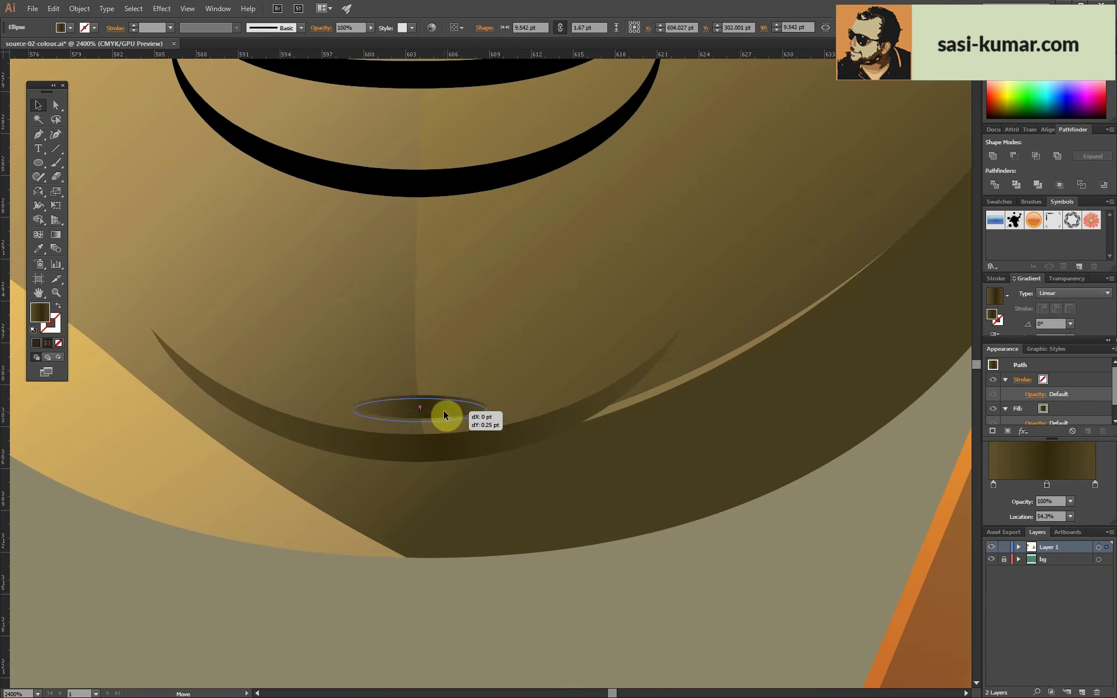
pyautogui.scroll(-3, 443, 410)
pyautogui.press('v')
pyautogui.hotkey('ctrl', 'shift', 'a')
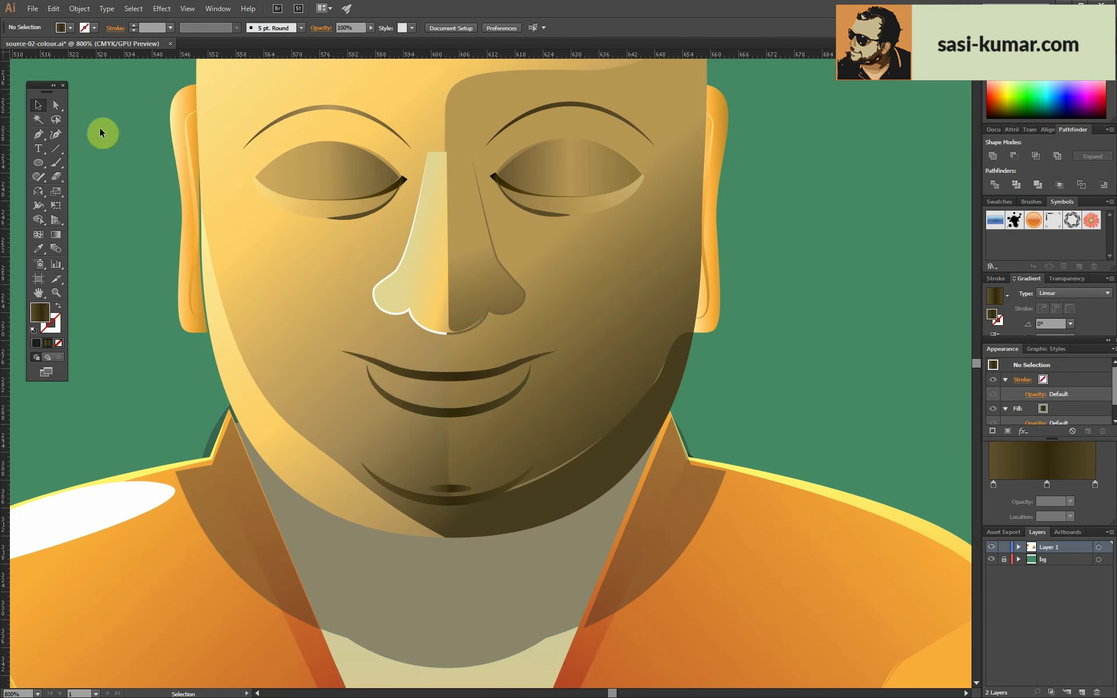
# - Draw the smiling mouth shape with the Pen tool
pyautogui.hotkey('ctrl', '=')
pyautogui.click(555, 356)
pyautogui.moveTo(431, 383); pyautogui.dragTo(380, 376)
pyautogui.click(308, 356)
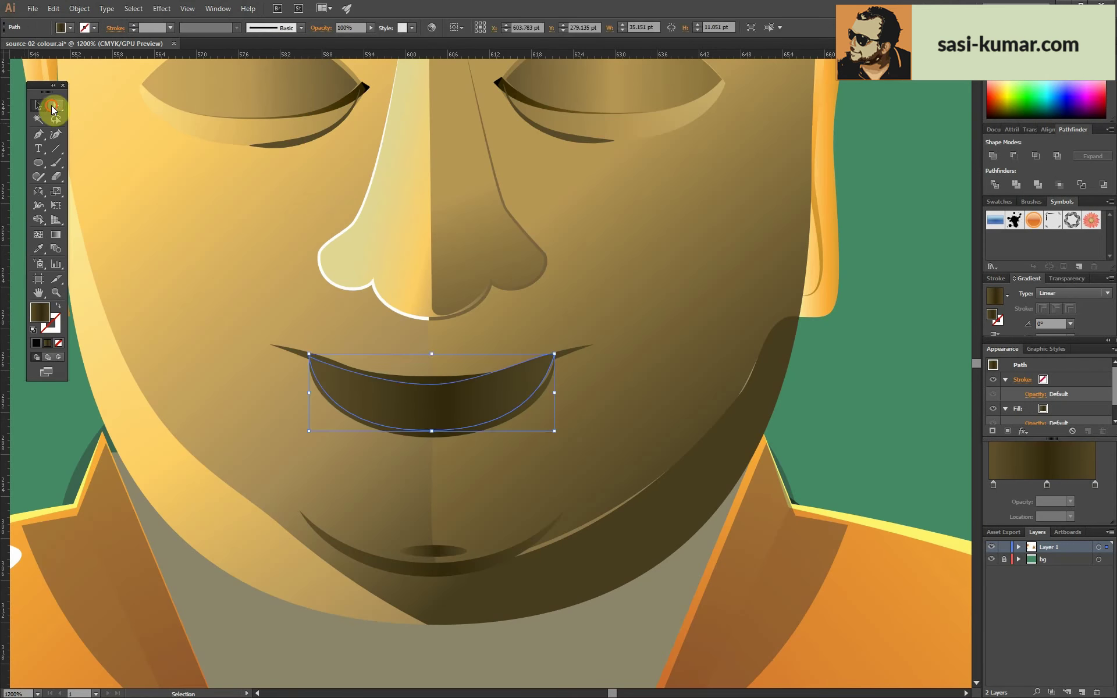
pyautogui.click(38, 104)
# - Give the mouth a radial gradient from dark maroon to reddish-brown
pyautogui.click(1077, 239)
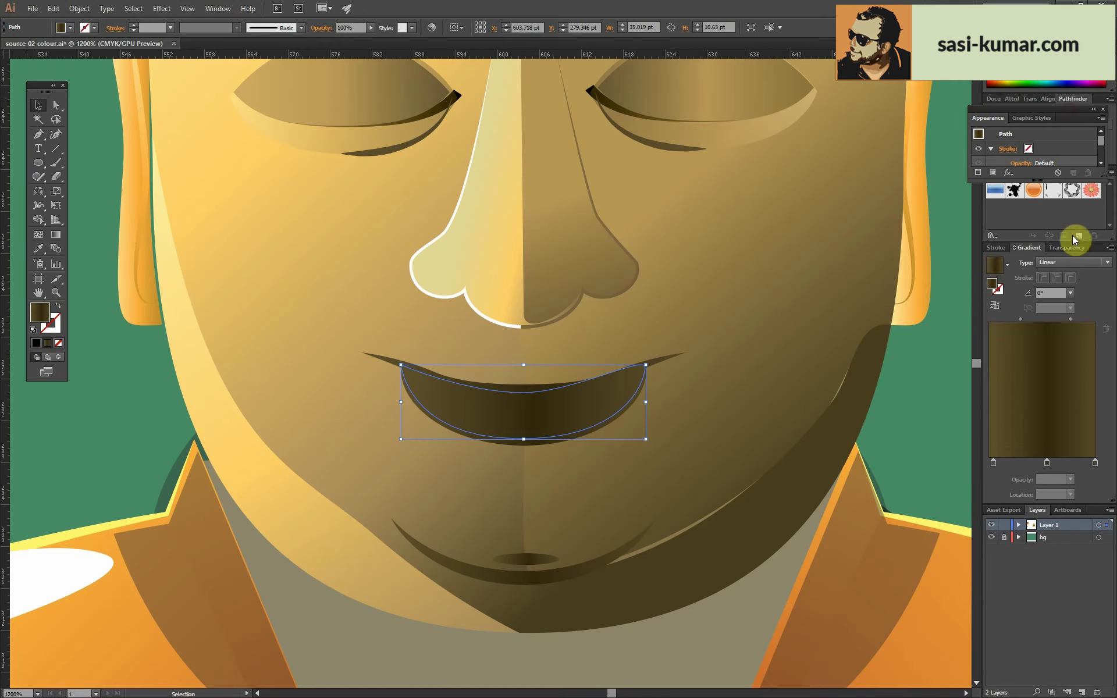
pyautogui.click(1047, 285)
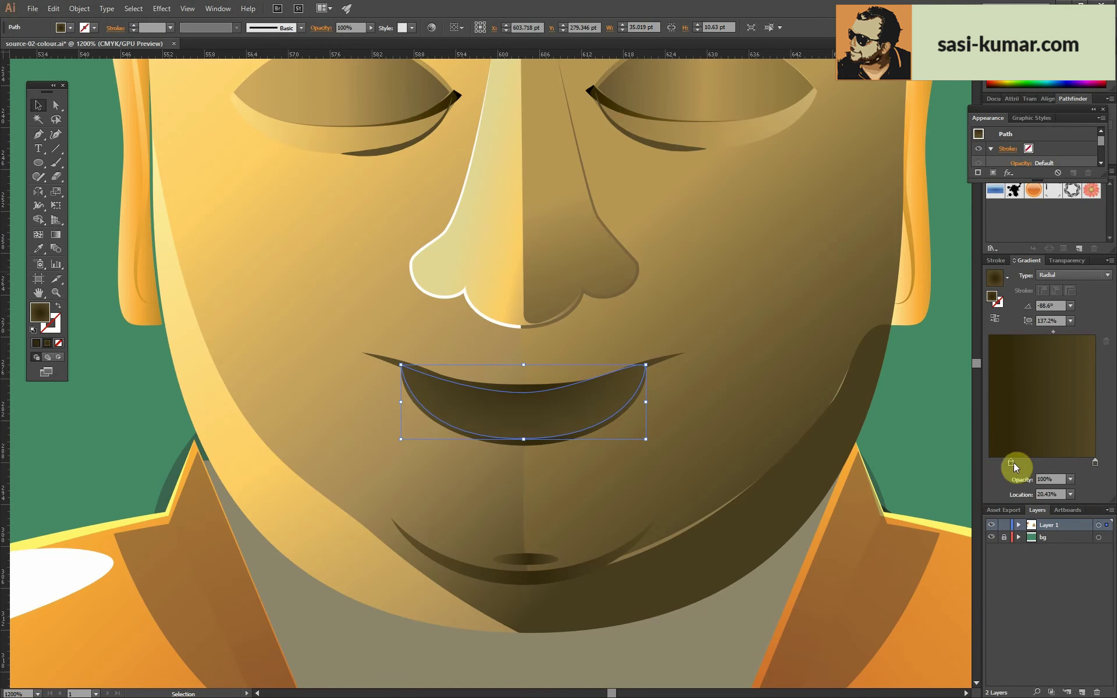
pyautogui.doubleClick(1011, 463)
pyautogui.doubleClick(1095, 466)
pyautogui.click(1023, 510)
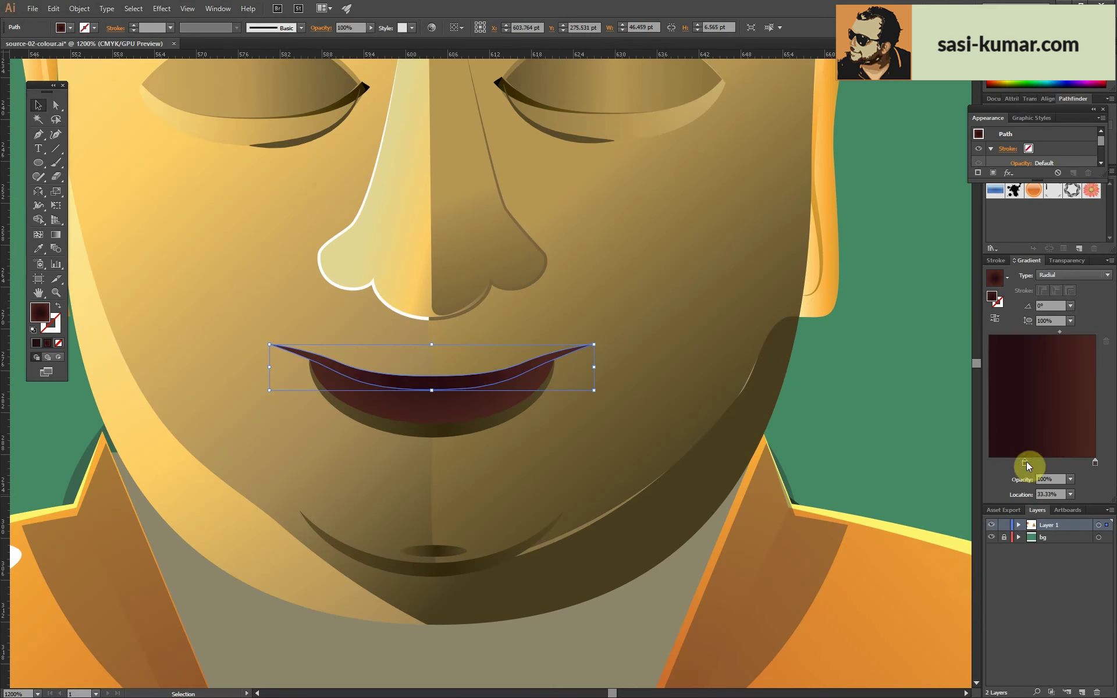
pyautogui.hotkey('ctrl', 'shift', 'a')
pyautogui.keyDown('alt'); pyautogui.scroll(2, 373, 372); pyautogui.keyUp('alt')
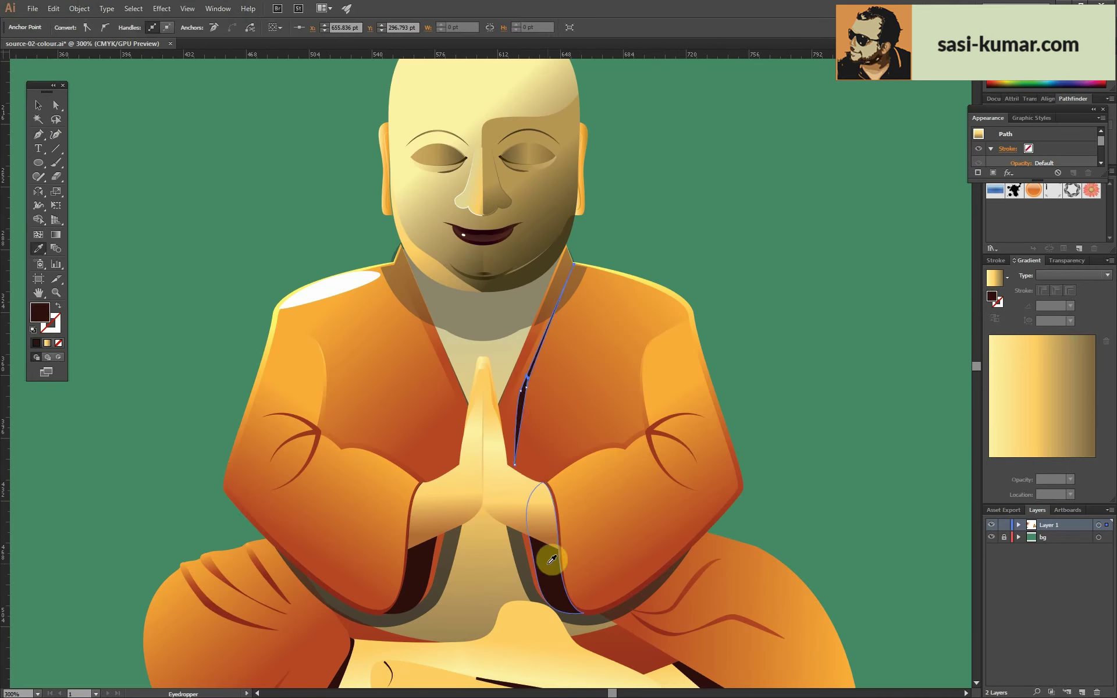
# - Flip a copy of the monk beneath him as a dark-filled ground shadow
pyautogui.scroll(-3, 775, 167)
pyautogui.scroll(-3, 715, 252)
pyautogui.scroll(-2, 683, 314)
pyautogui.press('v')
pyautogui.hotkey('ctrl', 'a')
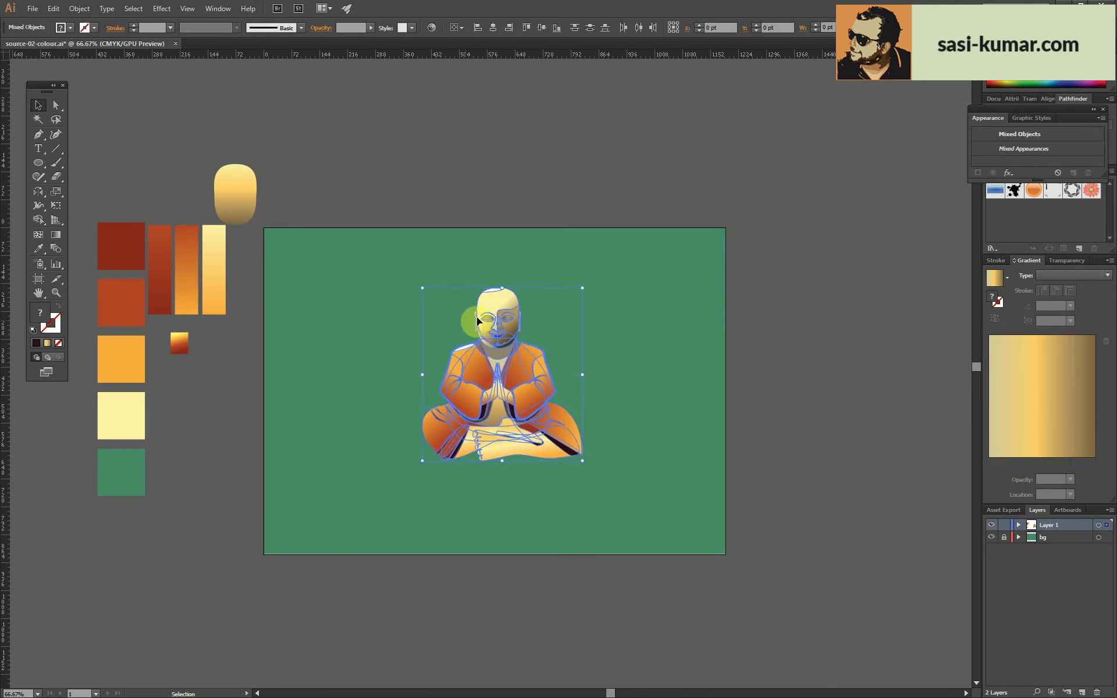
pyautogui.moveTo(814, 428); pyautogui.dragTo(497, 504)
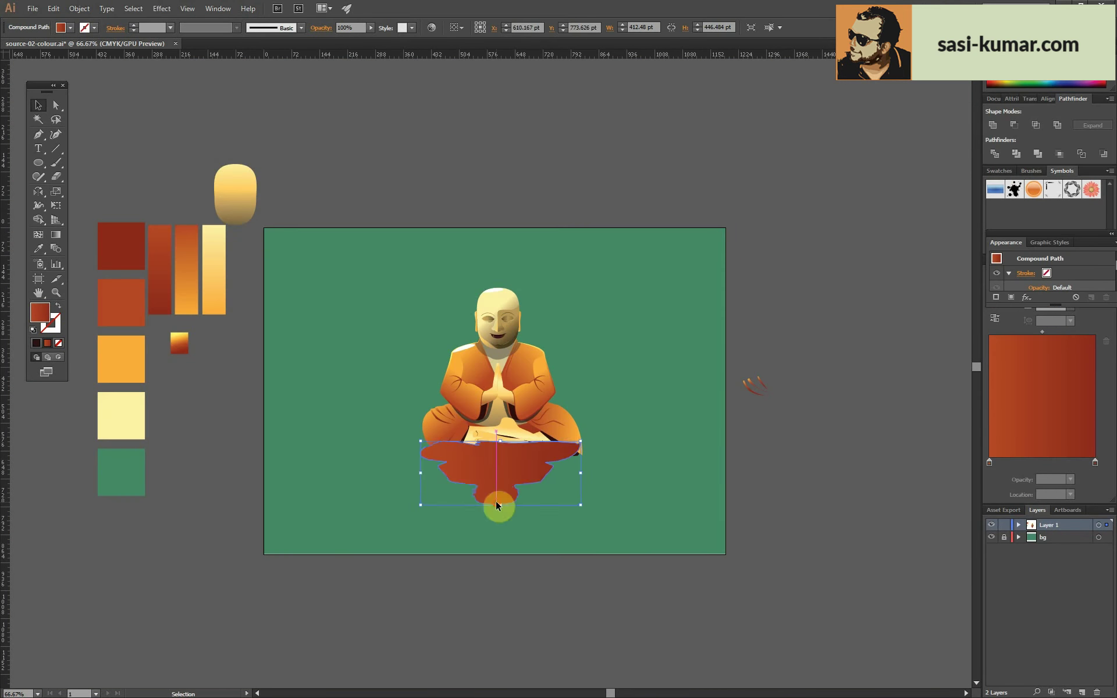
pyautogui.doubleClick(40, 317)
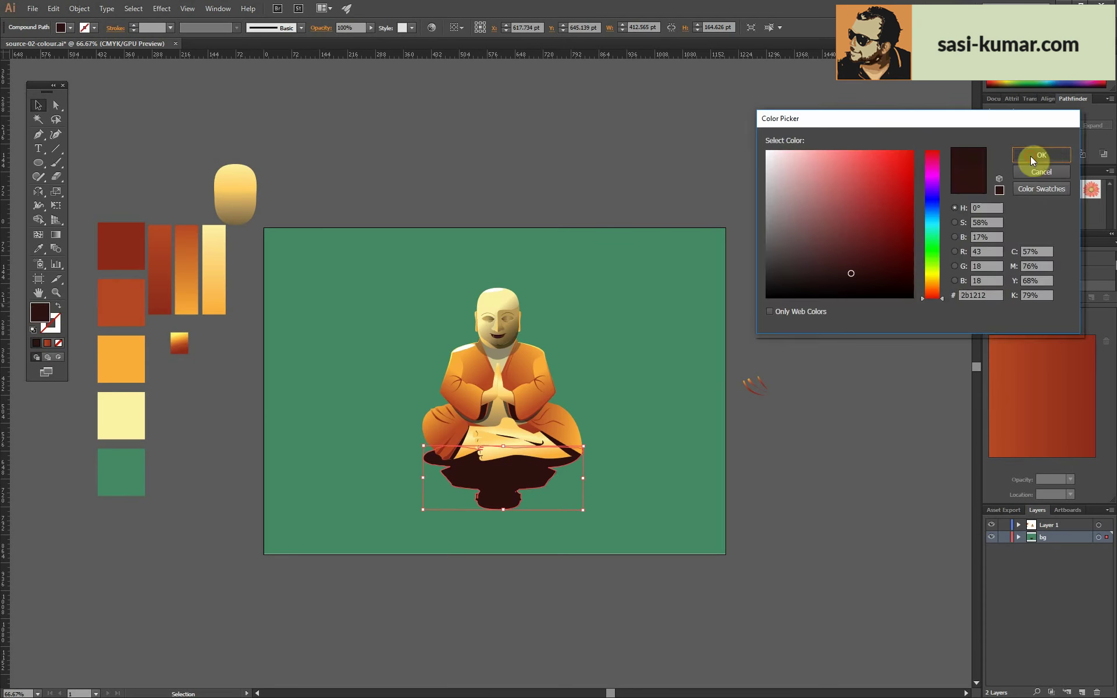
pyautogui.click(1034, 157)
# - In isolation mode, rotate and nudge the sleeve fold strokes into place
pyautogui.doubleClick(421, 371)
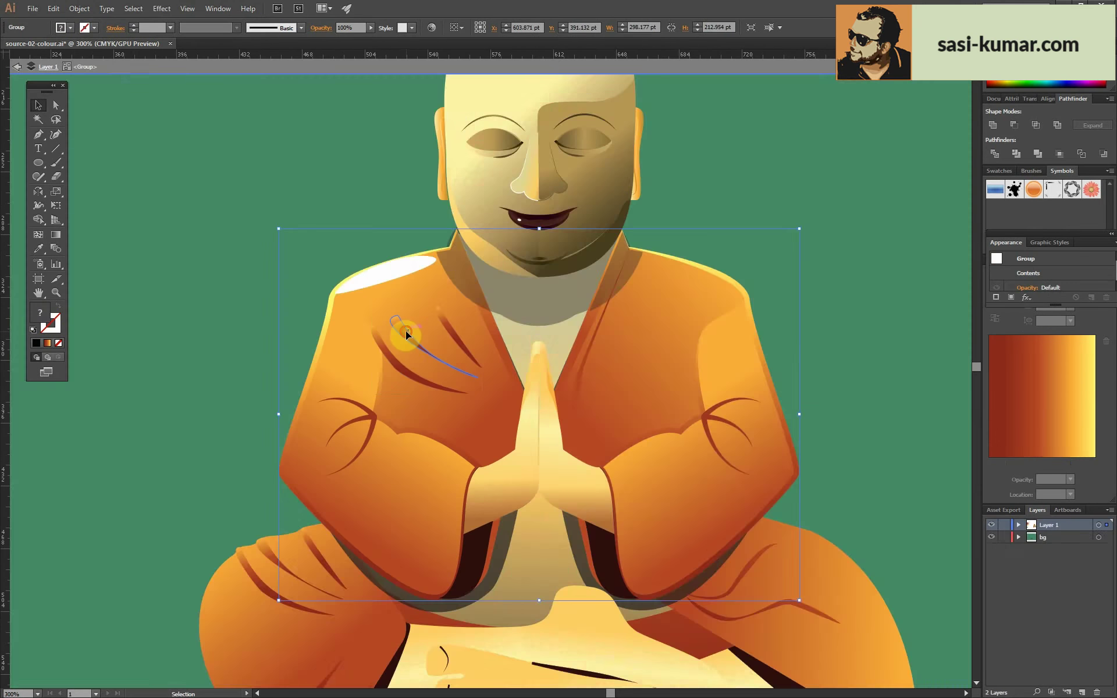
pyautogui.doubleClick(406, 330)
pyautogui.moveTo(459, 349); pyautogui.dragTo(442, 375)
pyautogui.press('Escape')
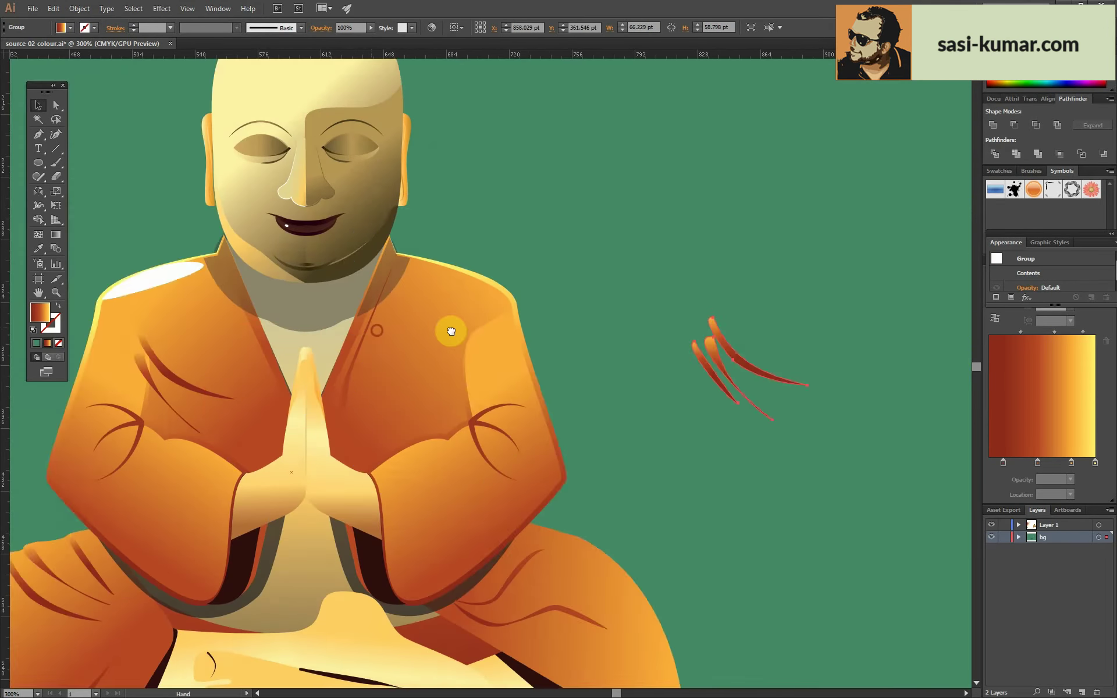
pyautogui.moveTo(471, 333); pyautogui.dragTo(459, 347)
pyautogui.moveTo(570, 312); pyautogui.dragTo(568, 313)
pyautogui.doubleClick(481, 356)
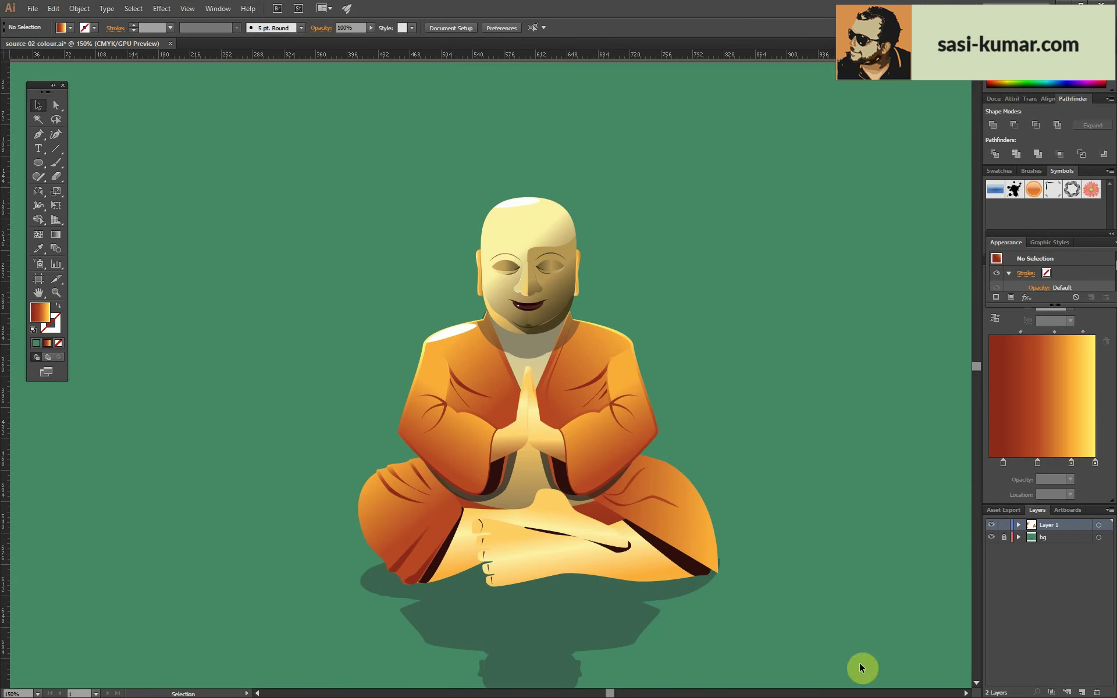
# - Give the hand shadow a reversed radial gradient, dark first, aimed upward
pyautogui.hotkey('ctrl', '=')
pyautogui.hotkey('ctrl', '=')
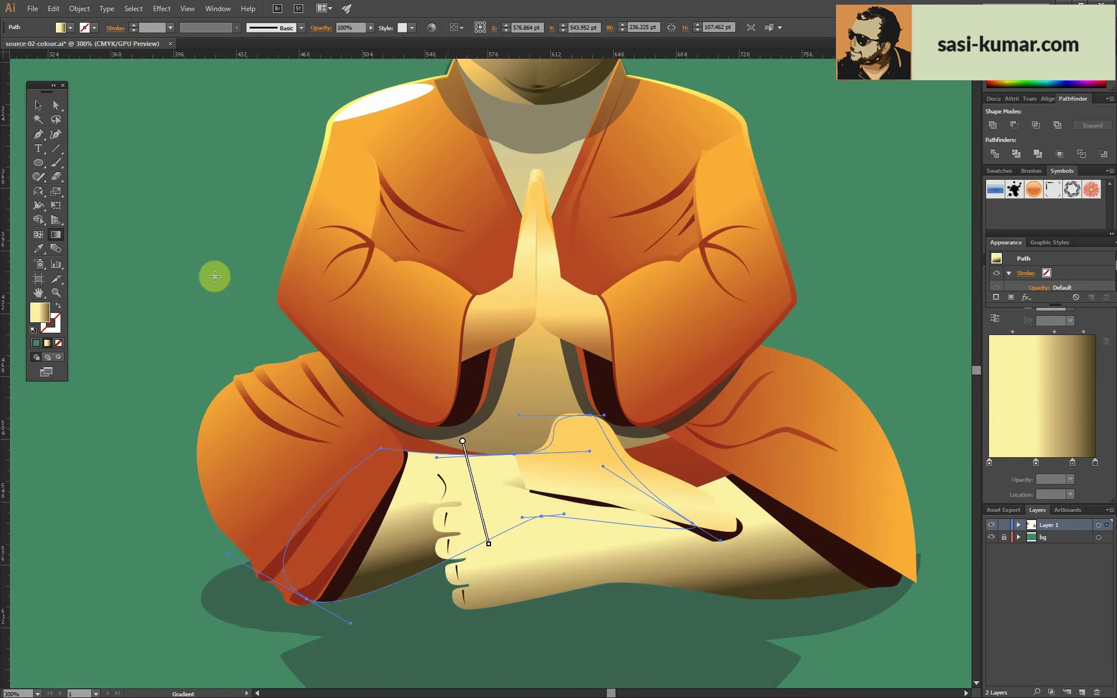
pyautogui.moveTo(597, 406); pyautogui.dragTo(635, 490)
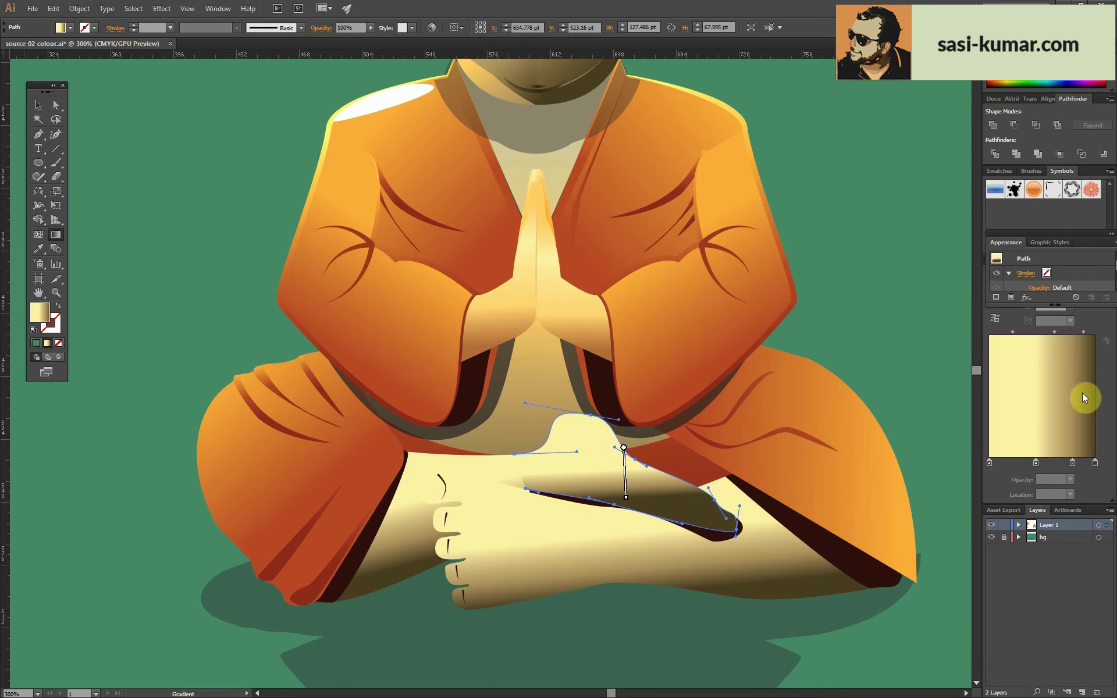
pyautogui.moveTo(560, 493); pyautogui.dragTo(575, 442)
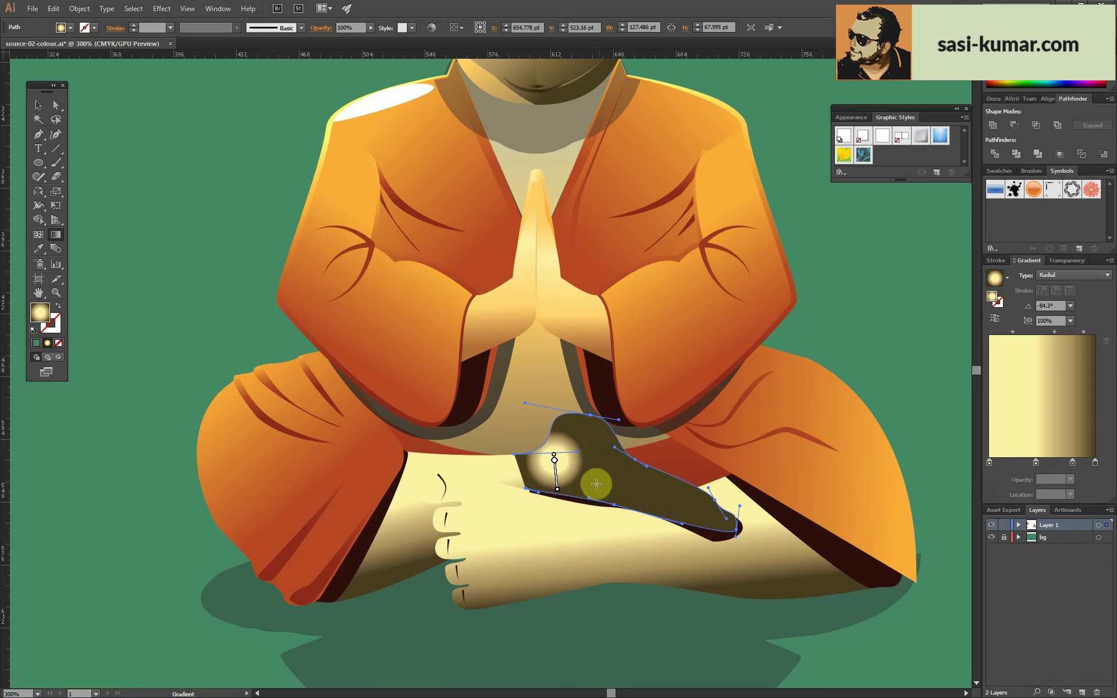
pyautogui.moveTo(565, 492); pyautogui.dragTo(578, 363)
pyautogui.click(994, 318)
pyautogui.moveTo(584, 503); pyautogui.dragTo(587, 445)
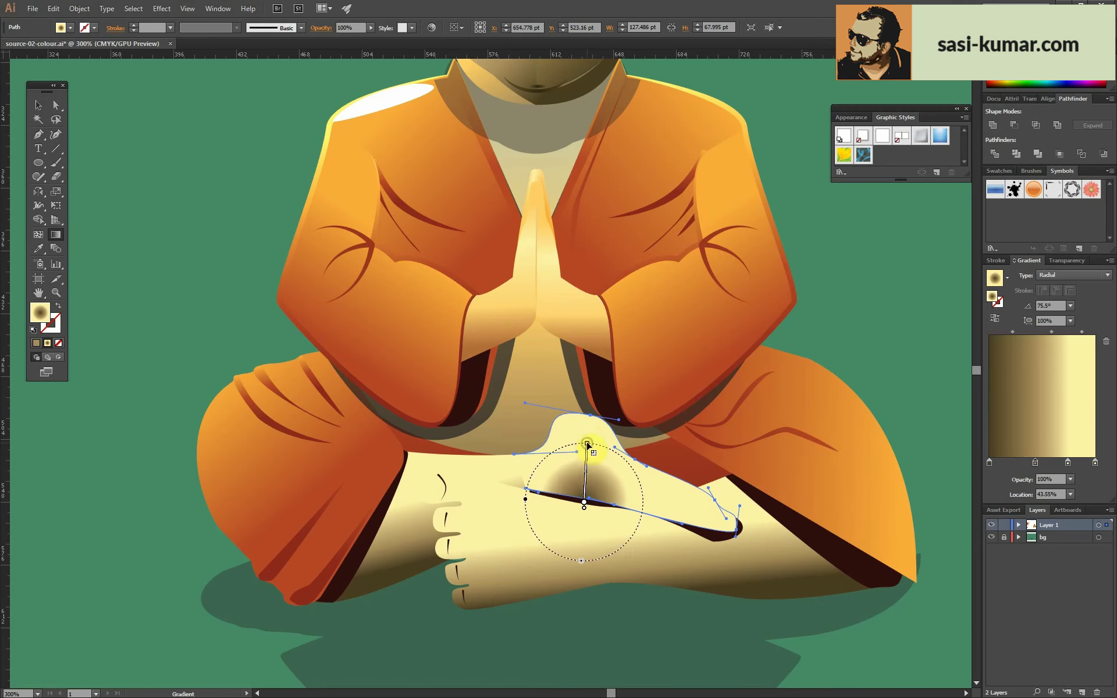
# - Lay a linear gradient across the arm in the lap
pyautogui.click(483, 500)
pyautogui.scroll(2, 483, 500)
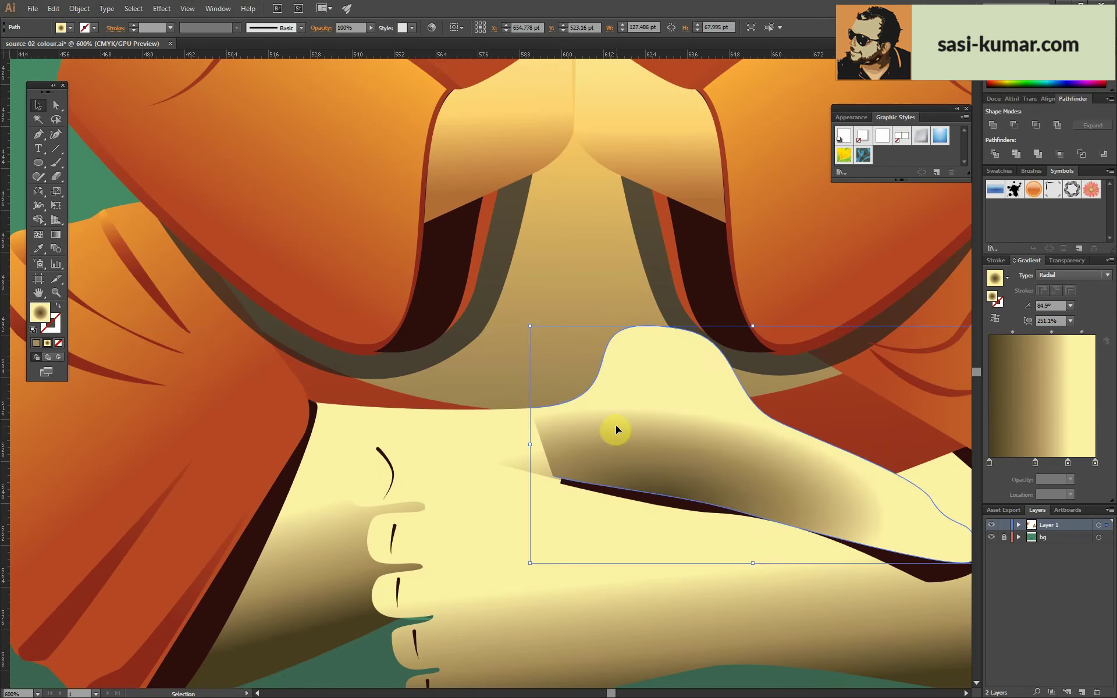
pyautogui.press('g')
pyautogui.moveTo(419, 424); pyautogui.dragTo(448, 507)
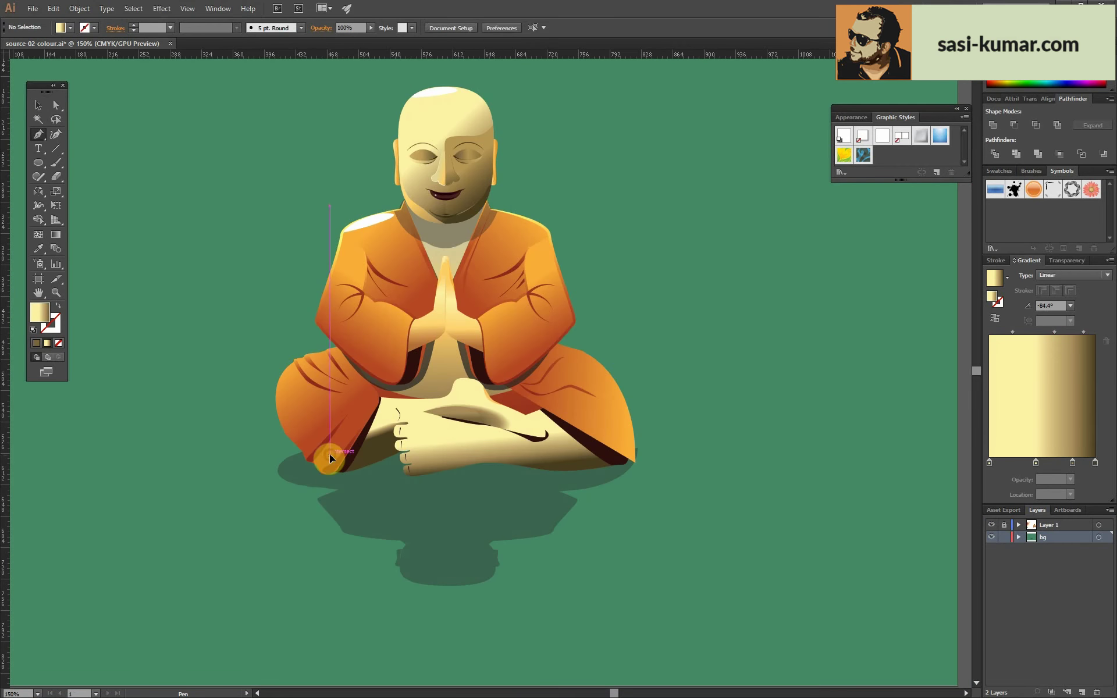
# - Close the new contact shadow path along the legs and fill it black
pyautogui.click(331, 460)
pyautogui.click(63, 108)
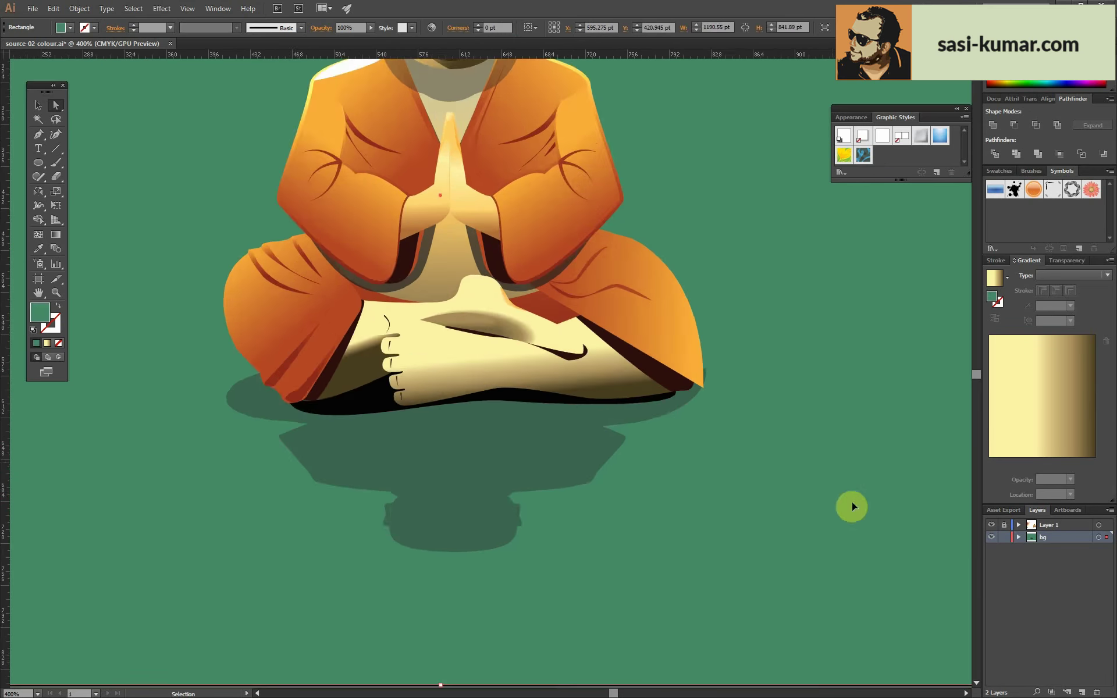
pyautogui.click(1041, 155)
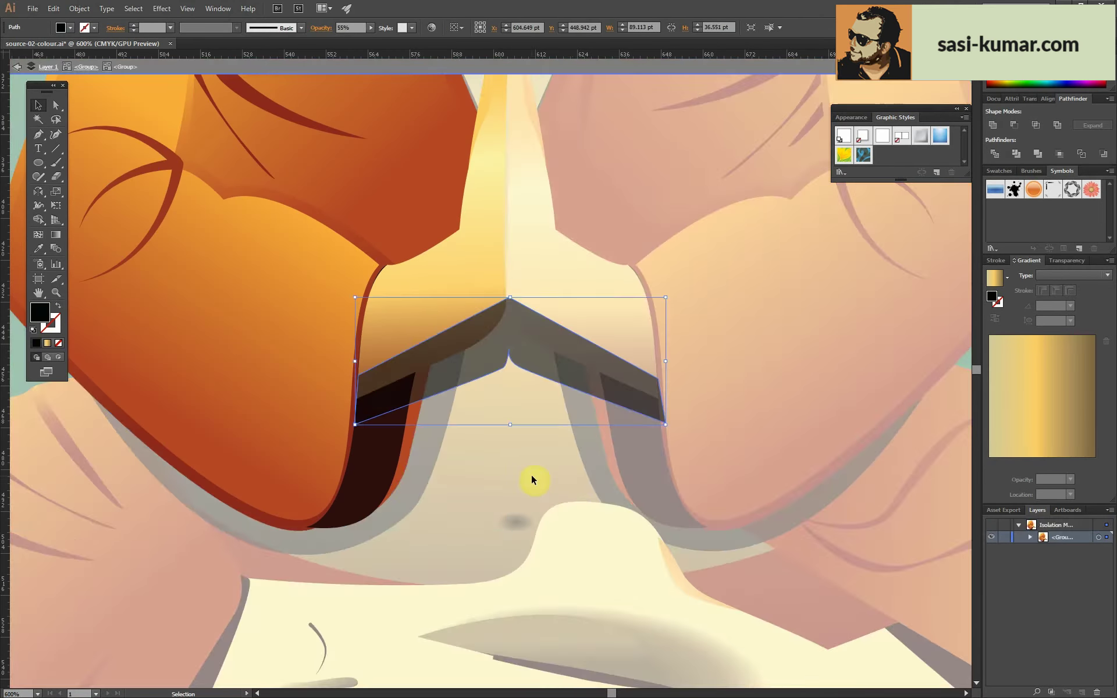
pyautogui.doubleClick(520, 418)
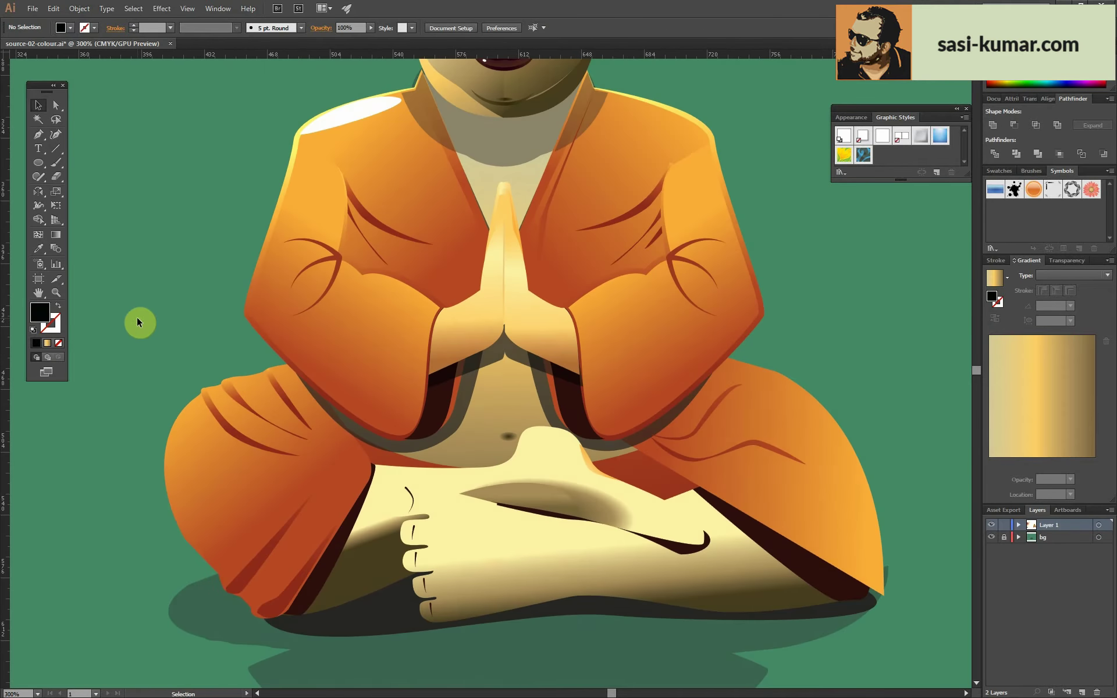
# - Set the lower robe gradient's right stop to dark brown
pyautogui.click(661, 482)
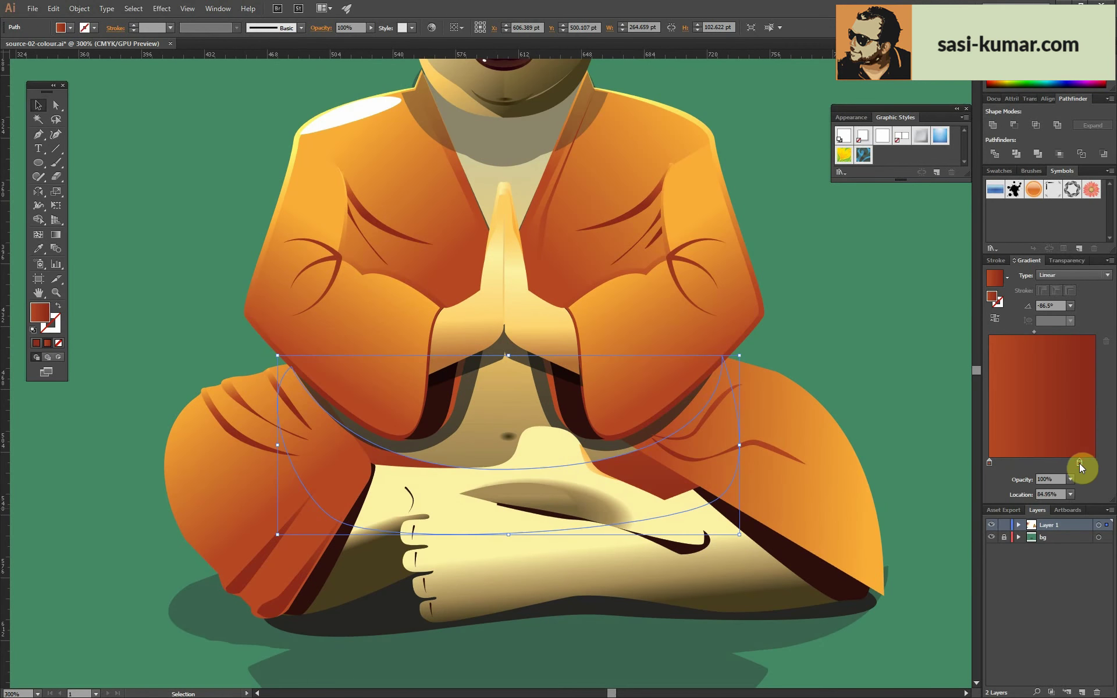
pyautogui.doubleClick(1079, 462)
pyautogui.doubleClick(1070, 463)
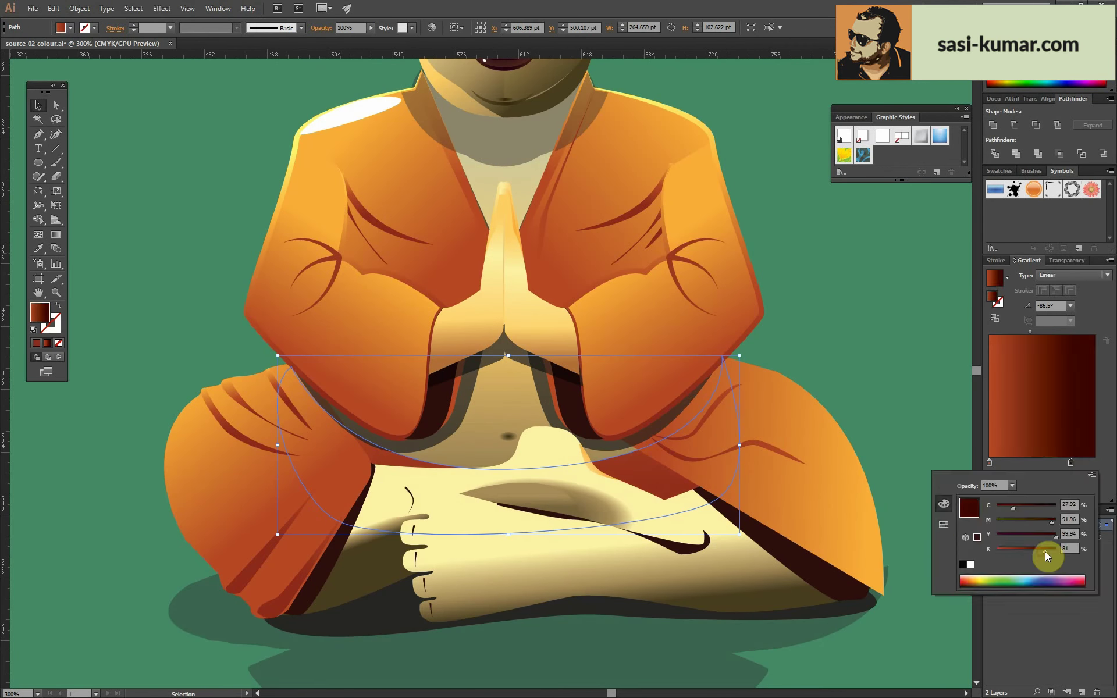
pyautogui.press('g')
pyautogui.hotkey('ctrl', '0')
pyautogui.scroll(2, 324, 280)
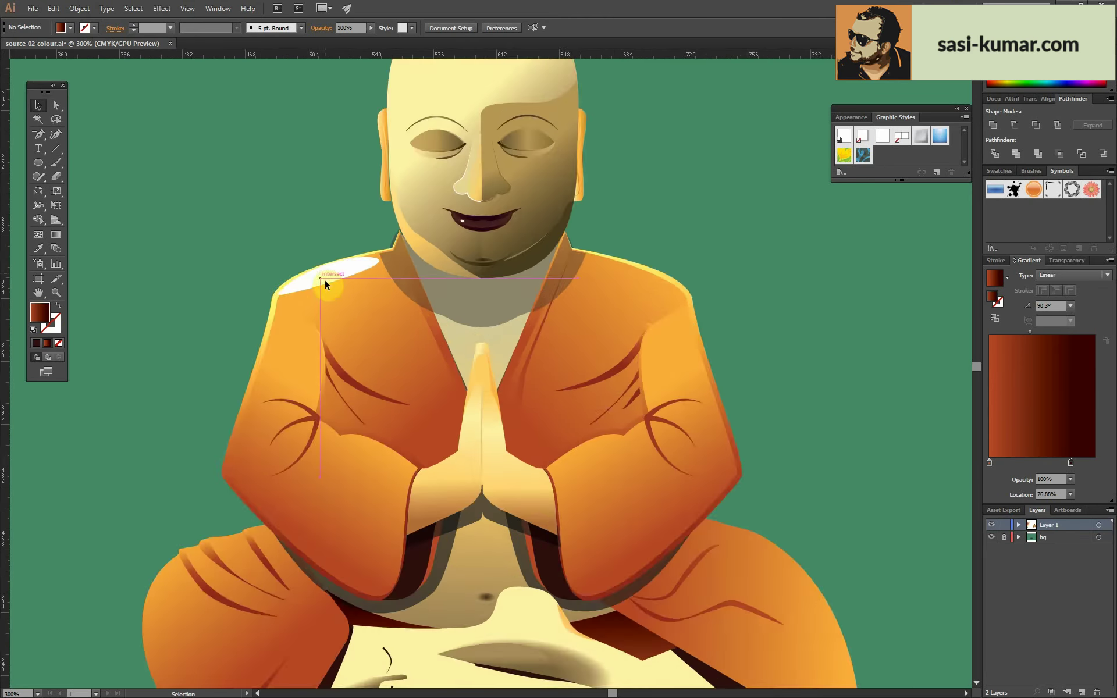
# - Select the shoulder highlight, then move the finger-shadow shape into place
pyautogui.press('v')
pyautogui.scroll(2, 374, 245)
pyautogui.click(374, 244)
pyautogui.click(80, 8)
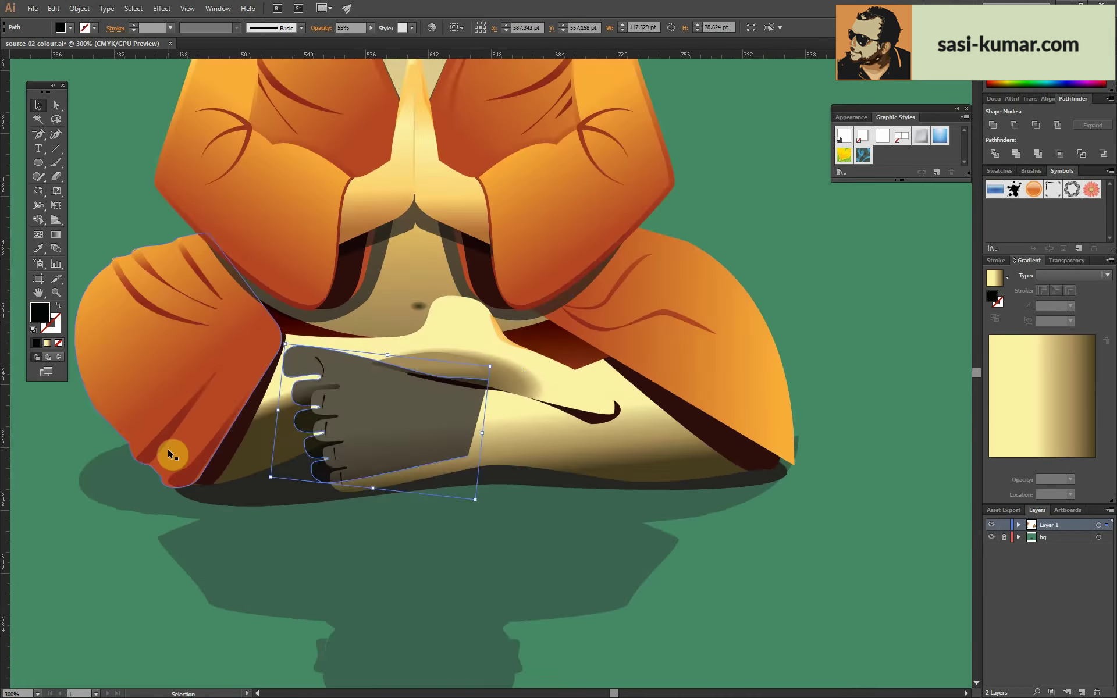
pyautogui.moveTo(386, 577)
pyautogui.mouseDown()
pyautogui.moveTo(403, 518)
pyautogui.moveTo(294, 379)
pyautogui.mouseUp()
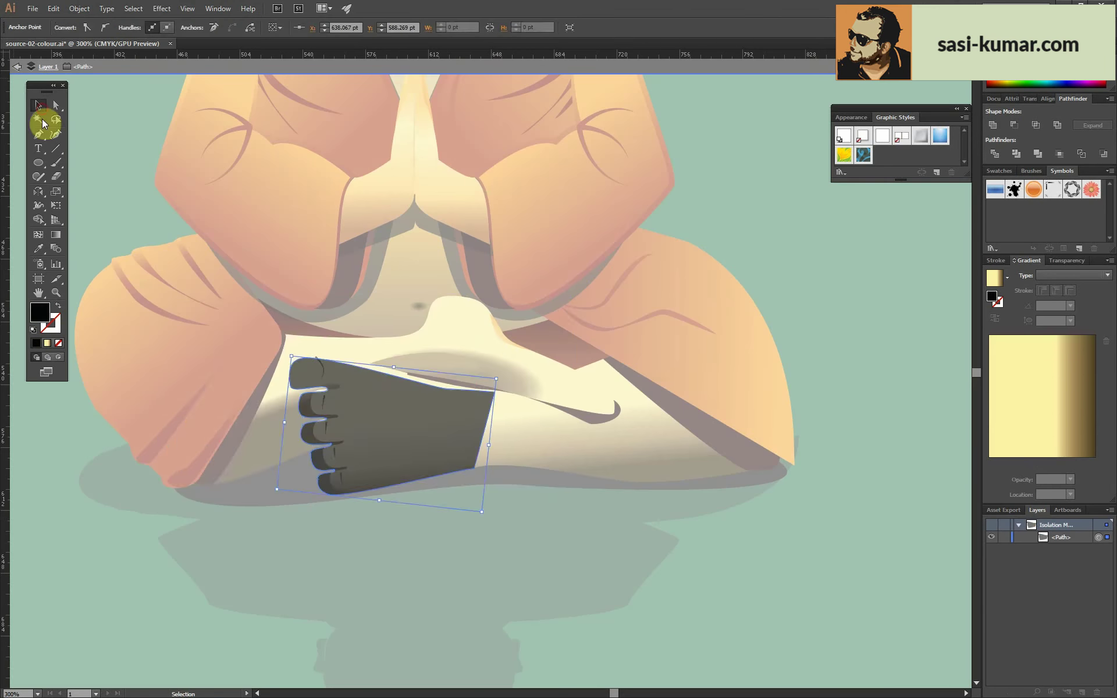
pyautogui.click(308, 414)
pyautogui.hotkey('ctrl', '1')
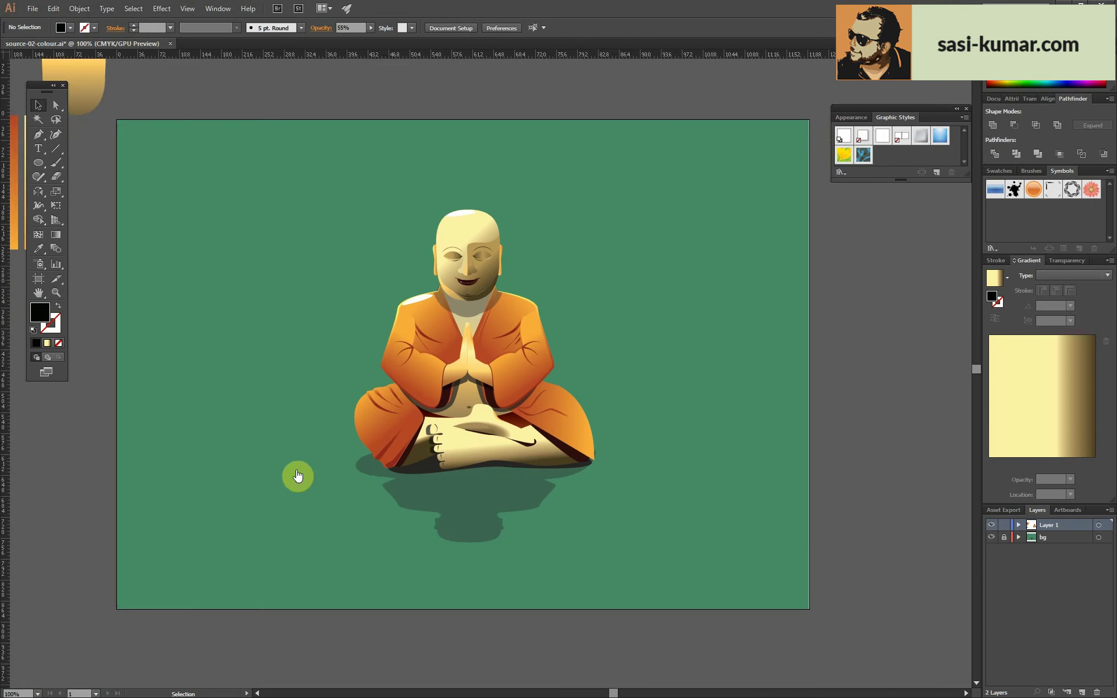
# - Draw a new fold shape on the robe and give it the robe's orange gradient
pyautogui.click(634, 442)
pyautogui.hotkey('ctrl', '+')
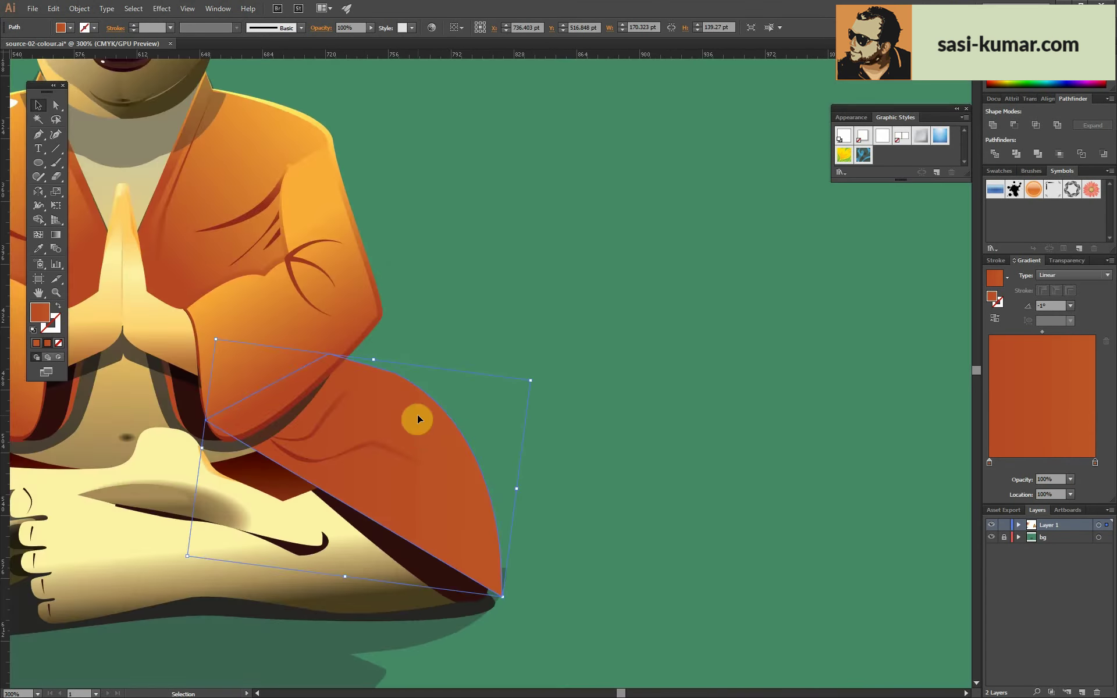
pyautogui.click(296, 362)
pyautogui.moveTo(400, 407); pyautogui.dragTo(446, 399)
pyautogui.press('Escape')
pyautogui.hotkey('ctrl', '-')
pyautogui.press('i')
pyautogui.click(414, 307)
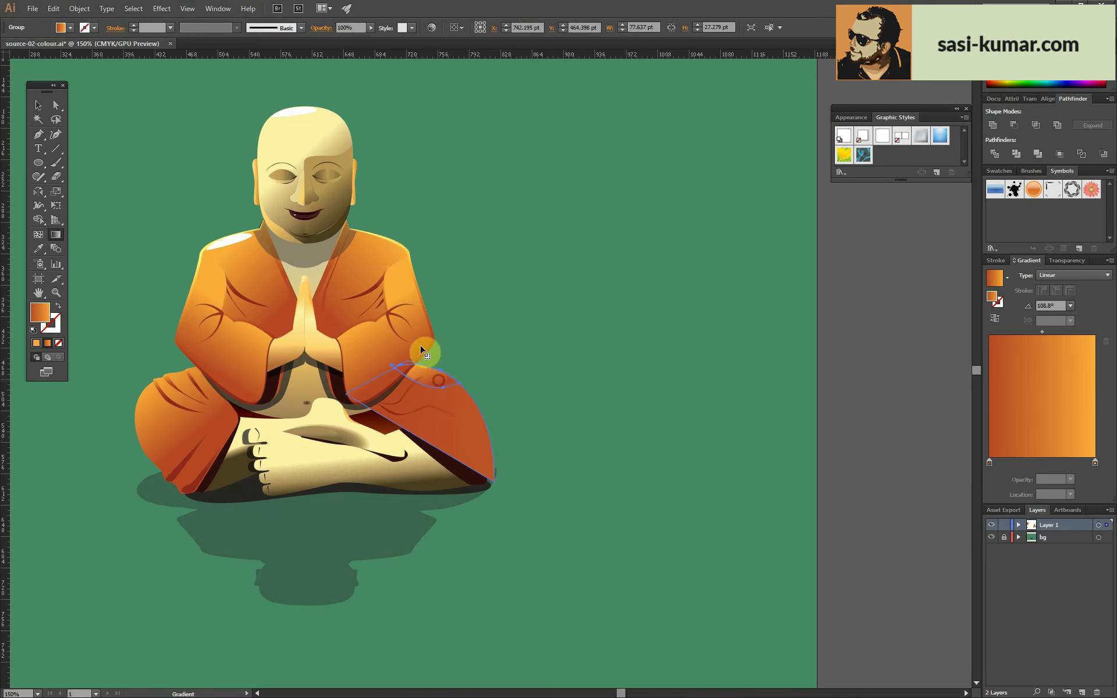
pyautogui.scroll(5, 847, 424)
# - Draw a closed curved fold on the left robe and make its right gradient stop yellow
pyautogui.moveTo(306, 589); pyautogui.dragTo(355, 588)
pyautogui.click(216, 482)
pyautogui.moveTo(251, 434); pyautogui.dragTo(262, 446)
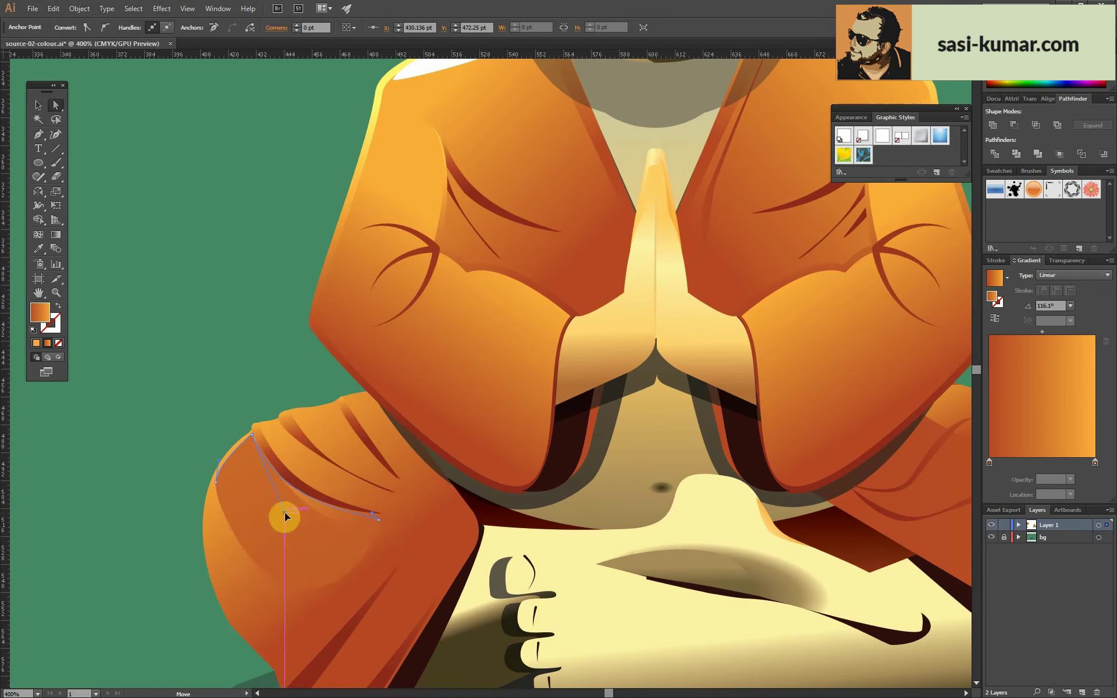
pyautogui.click(306, 587)
pyautogui.hotkey('ctrl', '-')
pyautogui.press('i')
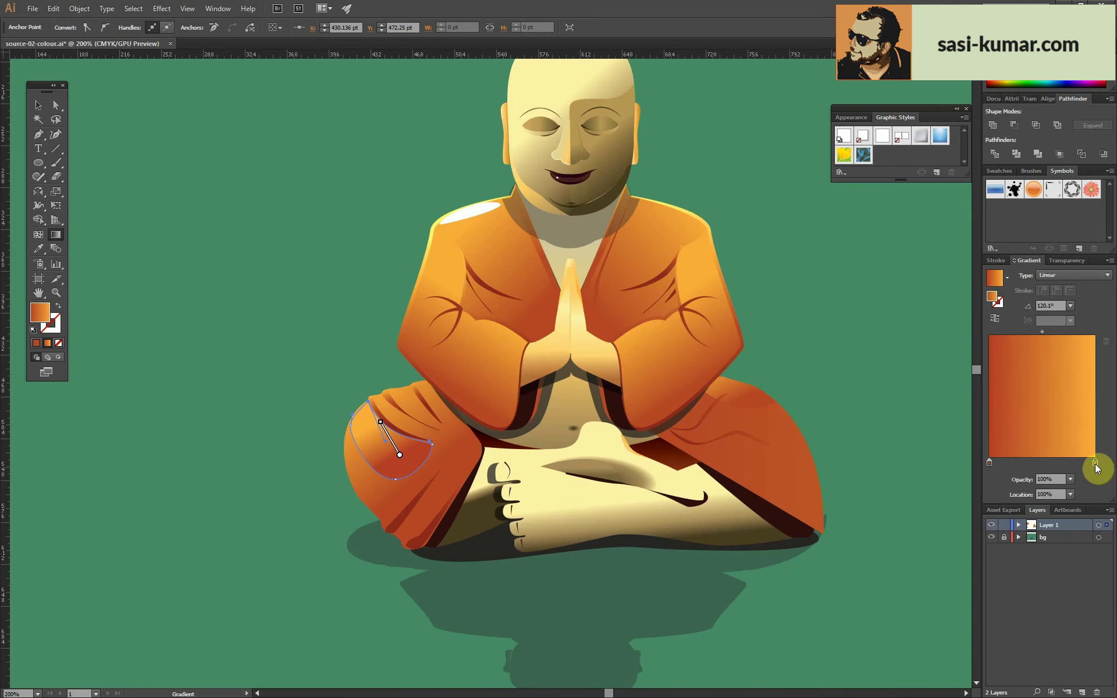
pyautogui.doubleClick(1096, 463)
pyautogui.click(37, 105)
pyautogui.click(297, 274)
# - Zoom in on the knee and select the small robe fold and its anchors
pyautogui.hotkey('ctrl', '+')
pyautogui.hotkey('ctrl', '+')
pyautogui.hotkey('ctrl', '+')
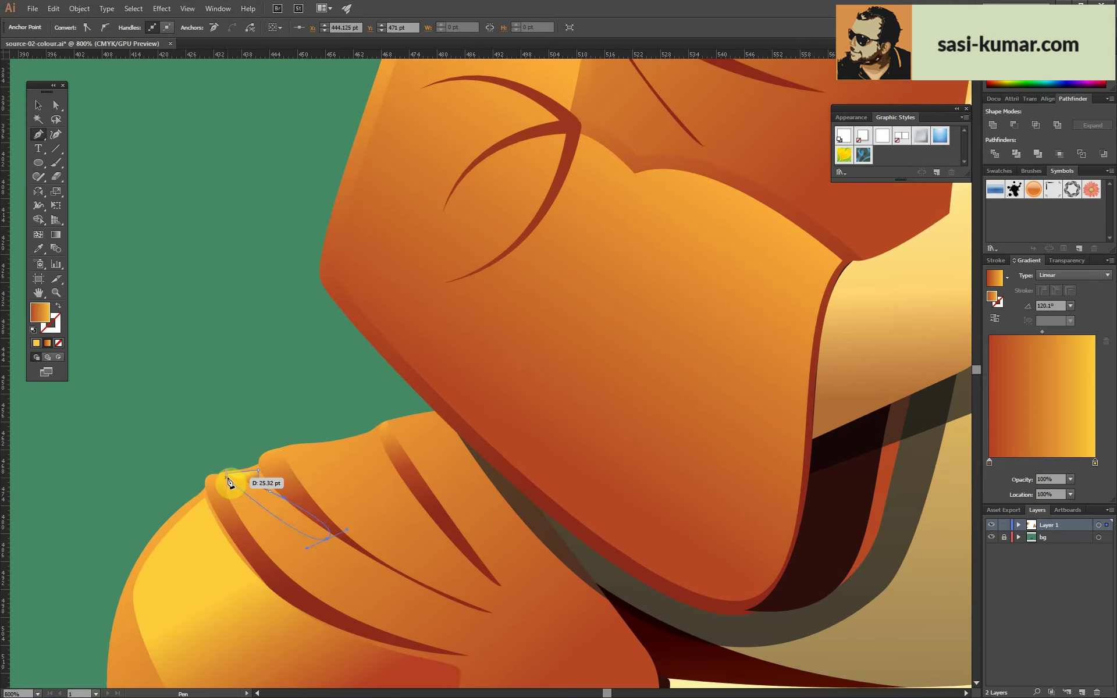
pyautogui.press('a')
pyautogui.hotkey('ctrl', '+')
pyautogui.click(263, 406)
pyautogui.hotkey('ctrl', '-')
pyautogui.hotkey('ctrl', '-')
pyautogui.hotkey('ctrl', '-')
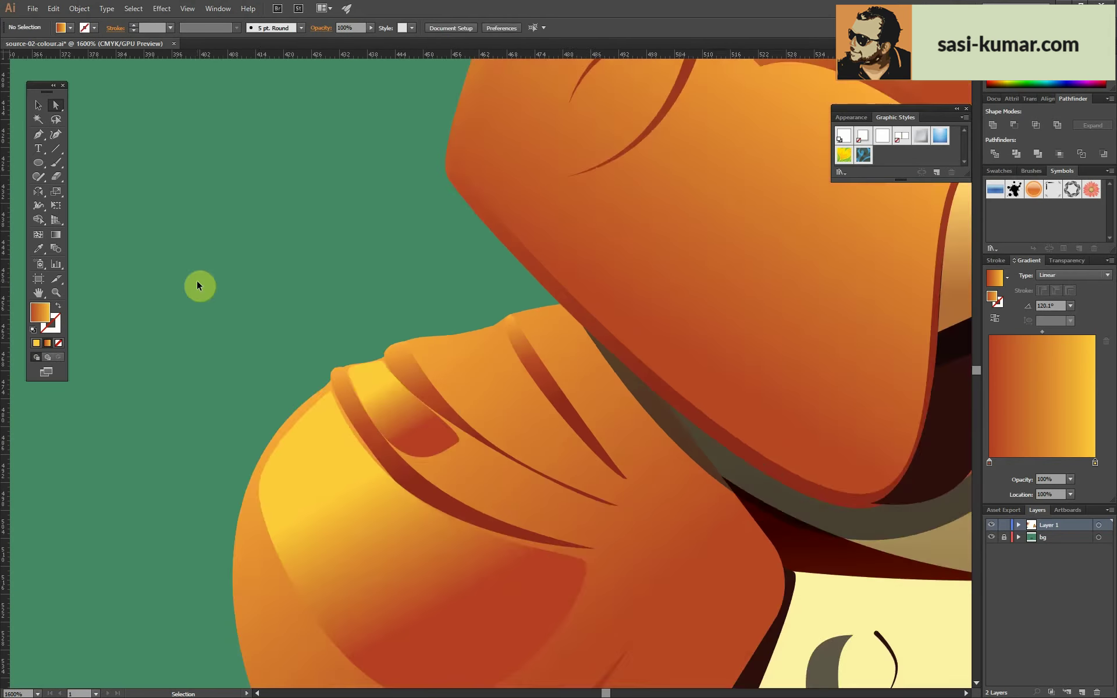
pyautogui.press('v')
pyautogui.click(437, 389)
# - Pan along the knee to review the new fold path, then deselect it
pyautogui.click(211, 438)
pyautogui.hotkey('ctrl', '+')
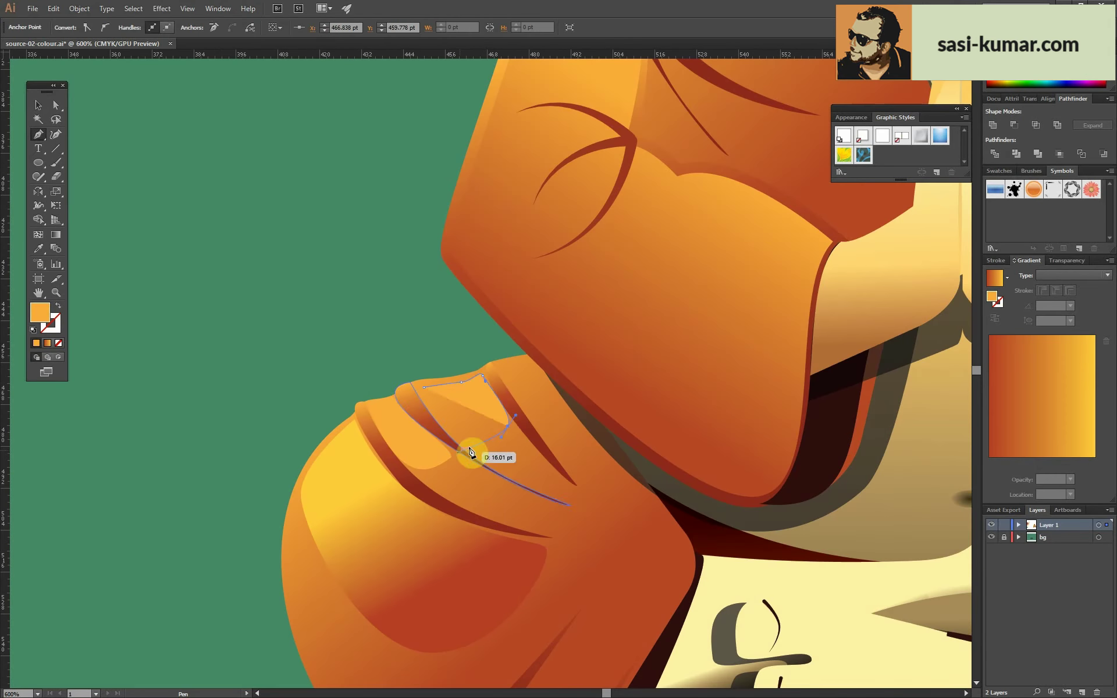
pyautogui.press('v')
pyautogui.moveTo(395, 294); pyautogui.dragTo(351, 294)
pyautogui.hotkey('ctrl', '-')
pyautogui.press('v')
pyautogui.click(314, 366)
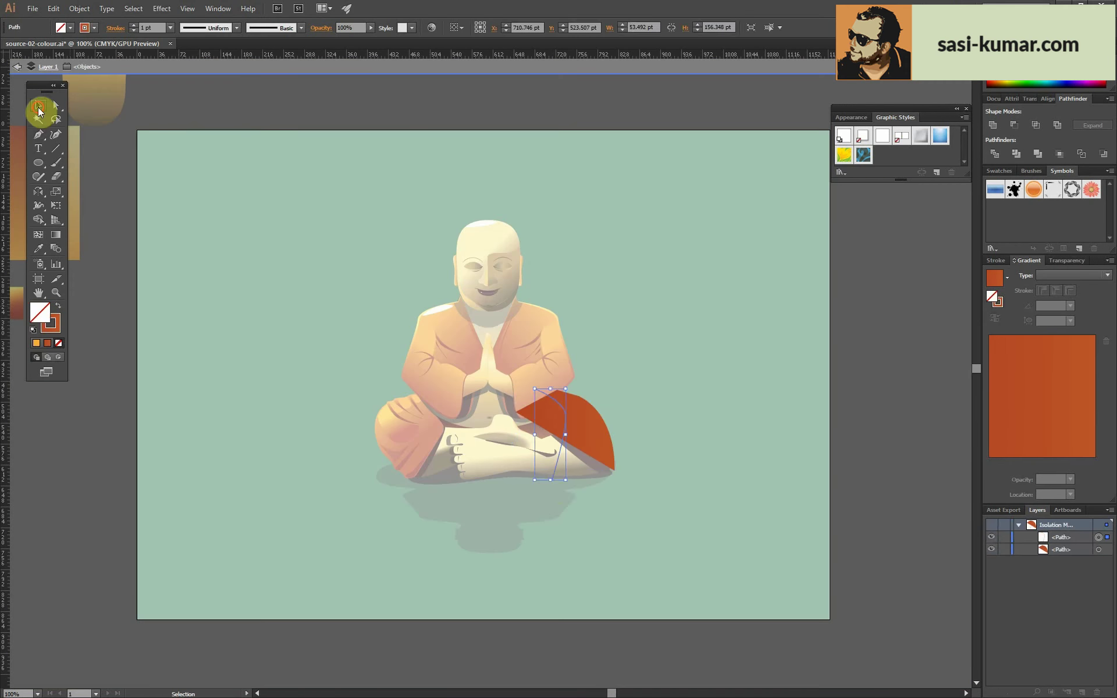
# - Make the right-knee robe fold's gradient end stop deep brown
pyautogui.doubleClick(698, 404)
pyautogui.hotkey('ctrl', '+')
pyautogui.click(601, 442)
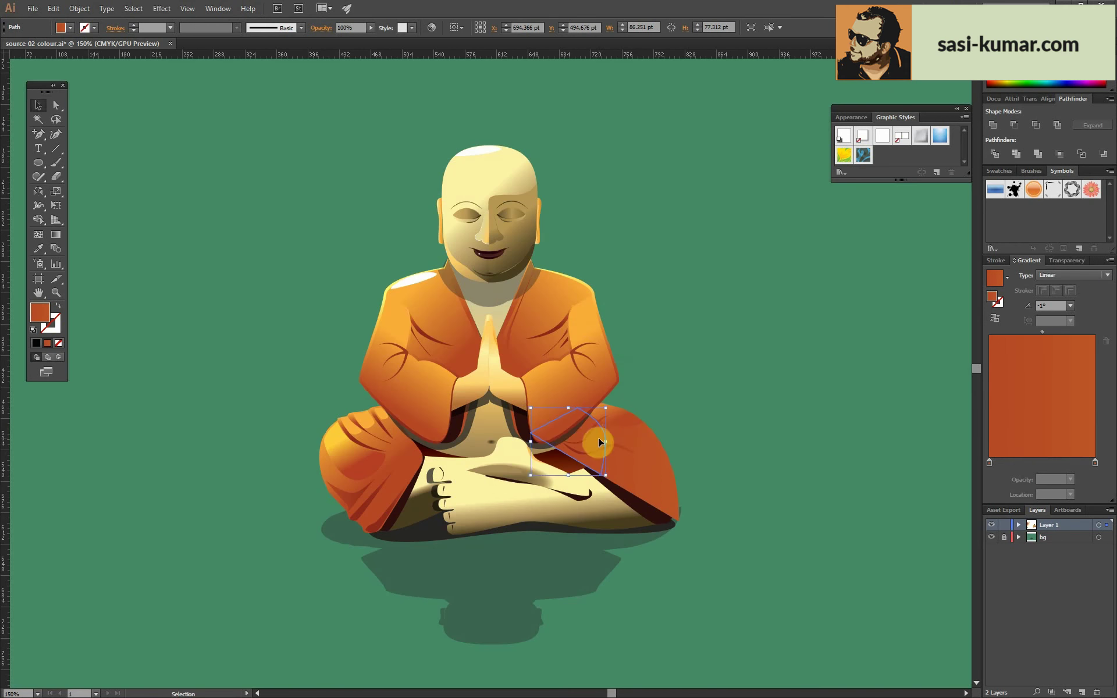
pyautogui.doubleClick(1095, 462)
pyautogui.click(298, 196)
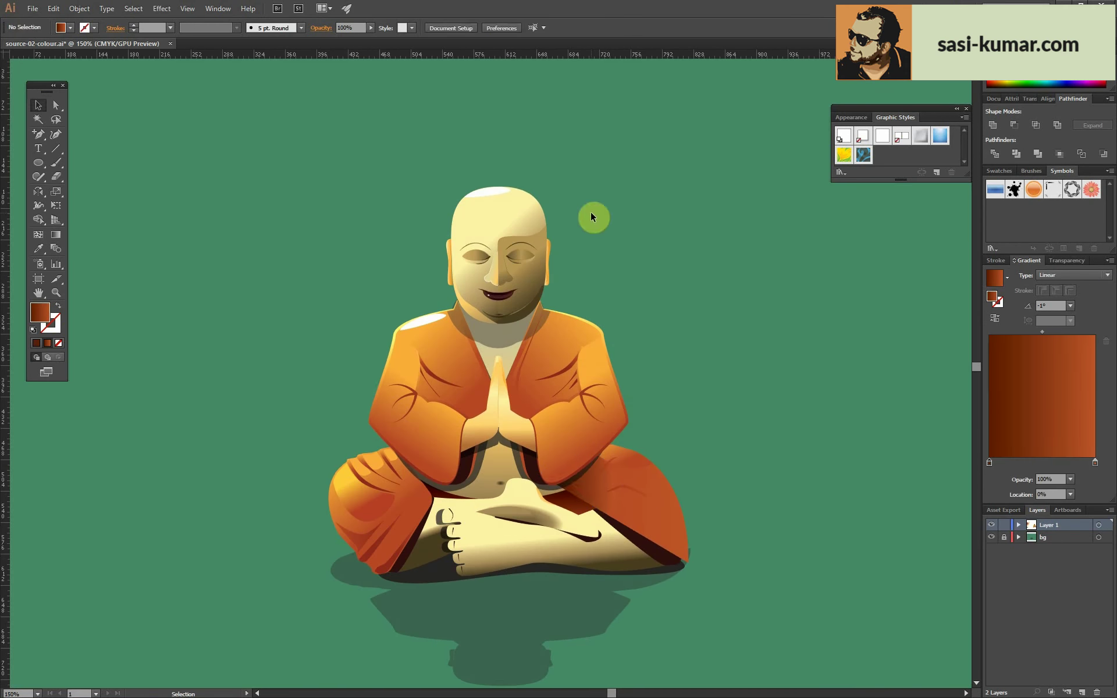
pyautogui.hotkey('ctrl', '1')
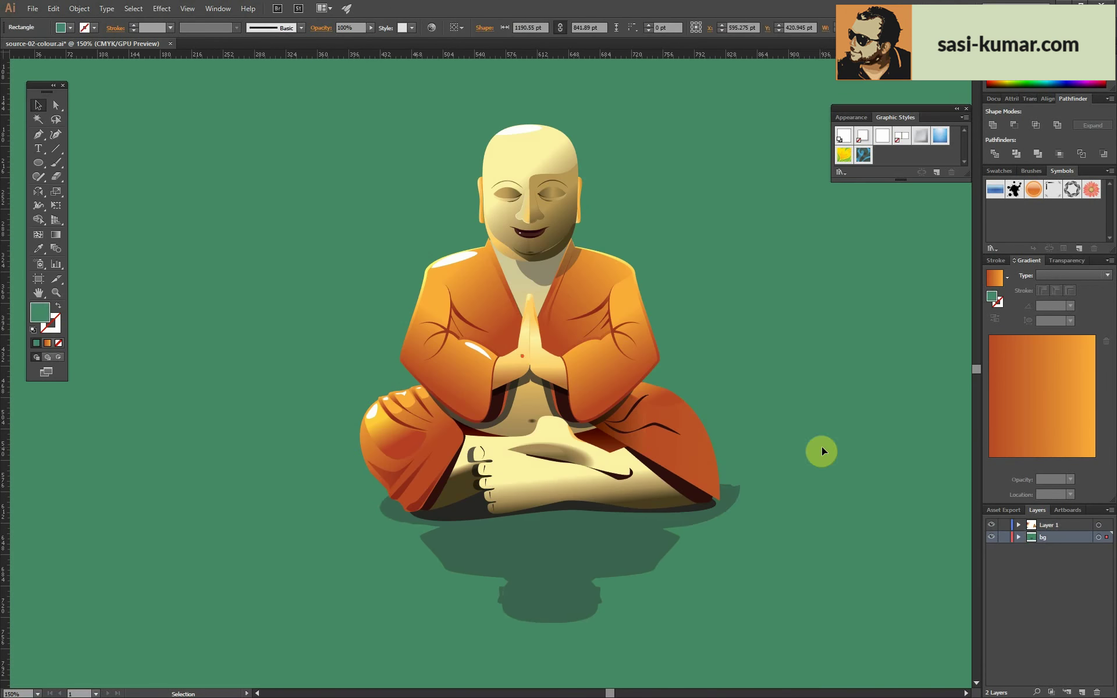
# - Isolate and exit the ground shadow group, then zoom toward the face
pyautogui.doubleClick(736, 496)
pyautogui.press('p')
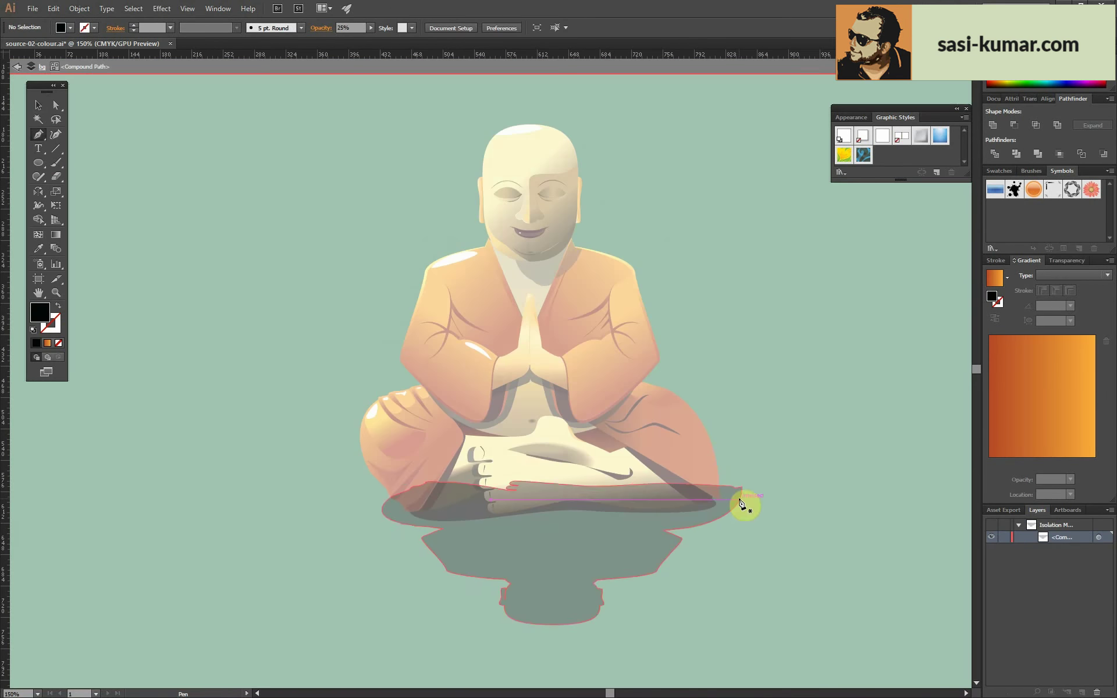
pyautogui.doubleClick(925, 226)
pyautogui.hotkey('ctrl', '1')
pyautogui.click(657, 453)
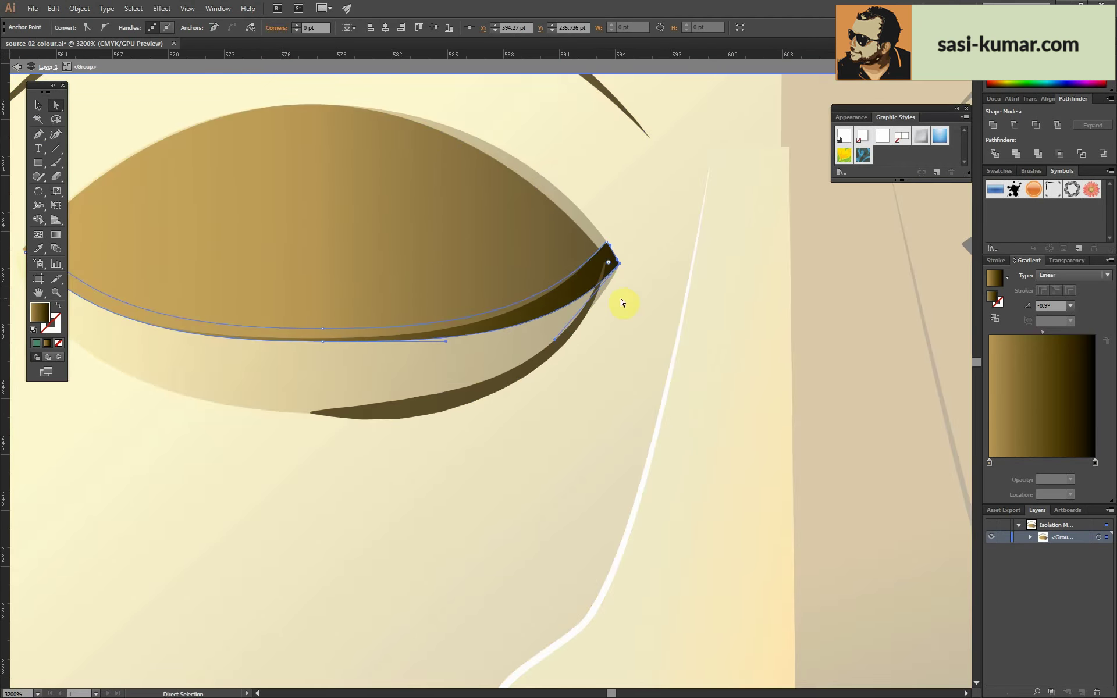
pyautogui.hotkey('ctrl', '+')
# - Simplify the eyelid shadow path in isolation mode
pyautogui.doubleClick(506, 449)
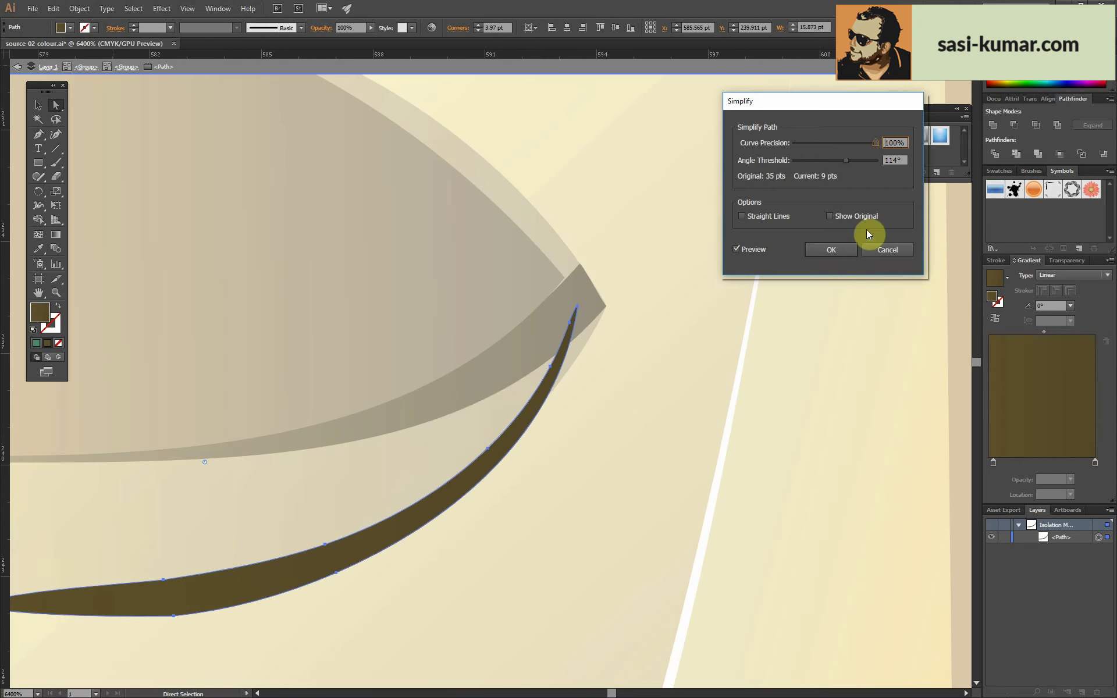
pyautogui.click(887, 250)
pyautogui.click(79, 8)
pyautogui.click(279, 256)
pyautogui.click(831, 249)
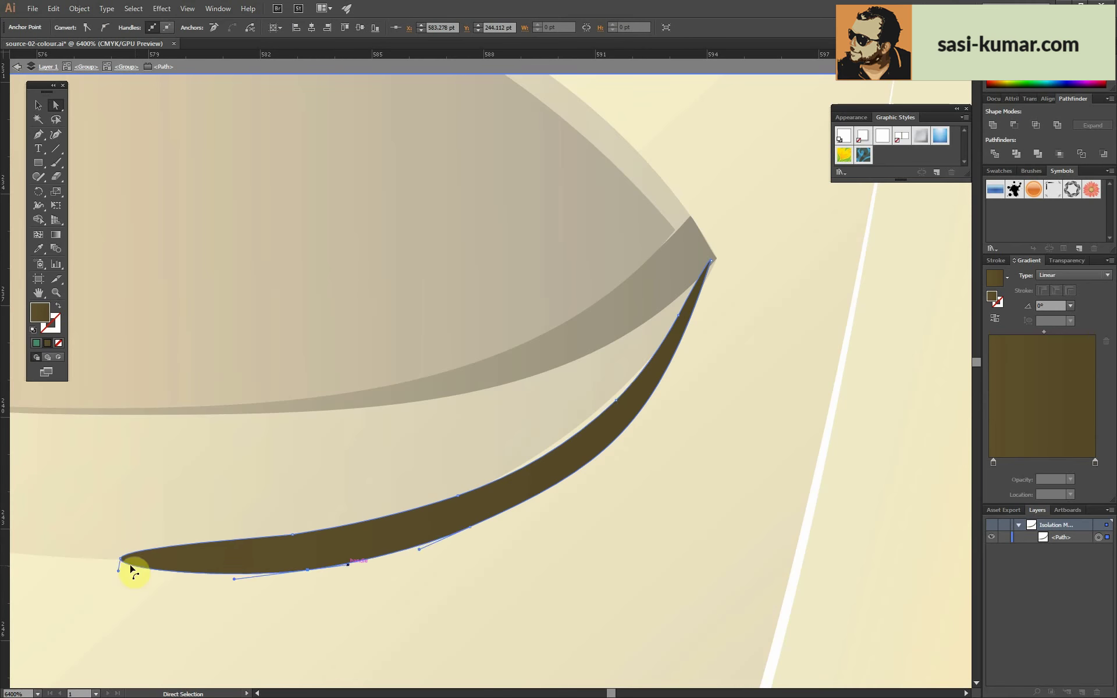
pyautogui.press('Escape')
pyautogui.click(661, 348)
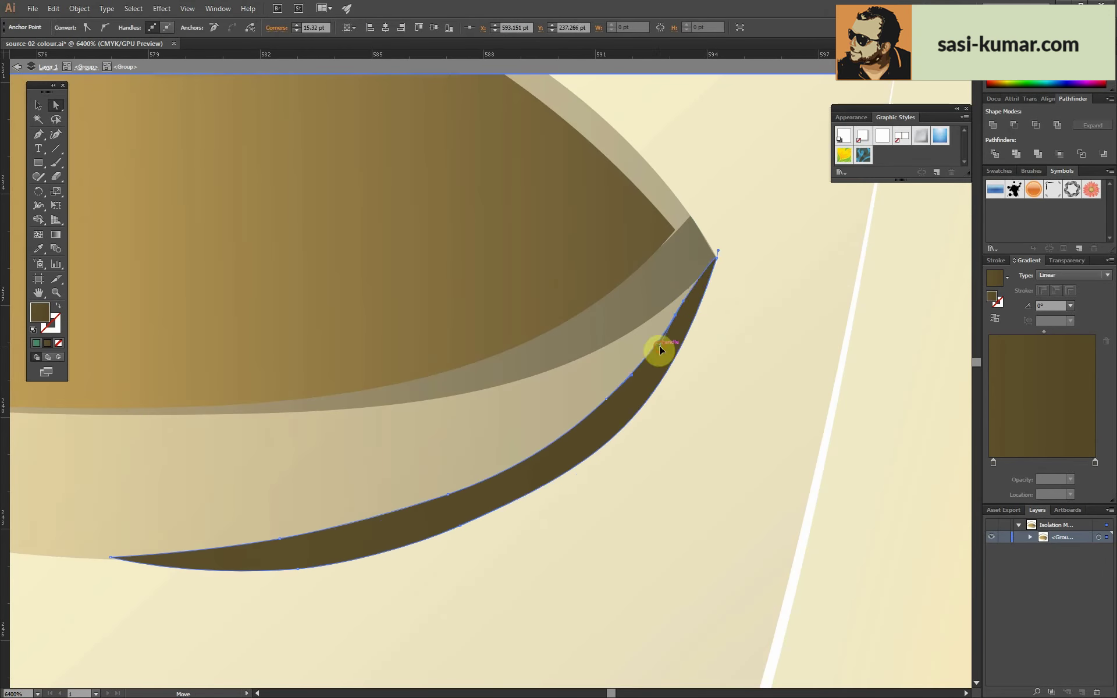
pyautogui.hotkey('ctrl', '-')
pyautogui.hotkey('ctrl', '-')
pyautogui.hotkey('ctrl', '-')
# - Move the eye lens up over the lid and redraw its gradient diagonally
pyautogui.moveTo(703, 339); pyautogui.dragTo(591, 204)
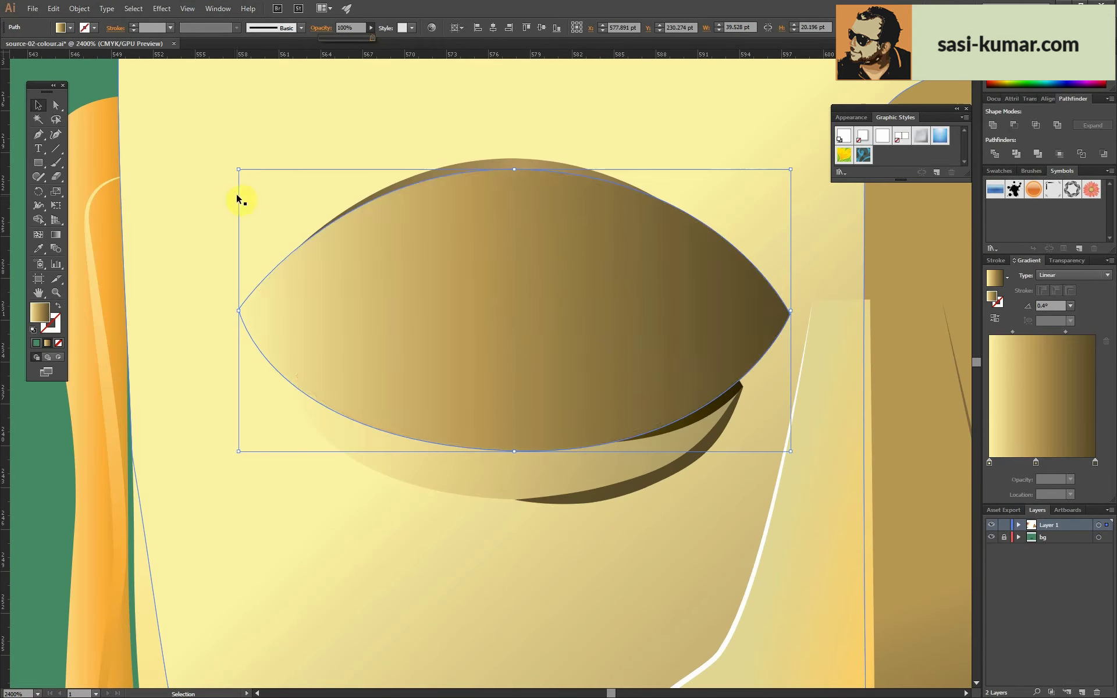
pyautogui.press('g')
pyautogui.moveTo(724, 501); pyautogui.dragTo(259, 499)
pyautogui.hotkey('ctrl', '-')
pyautogui.hotkey('ctrl', '-')
pyautogui.moveTo(494, 436); pyautogui.dragTo(542, 242)
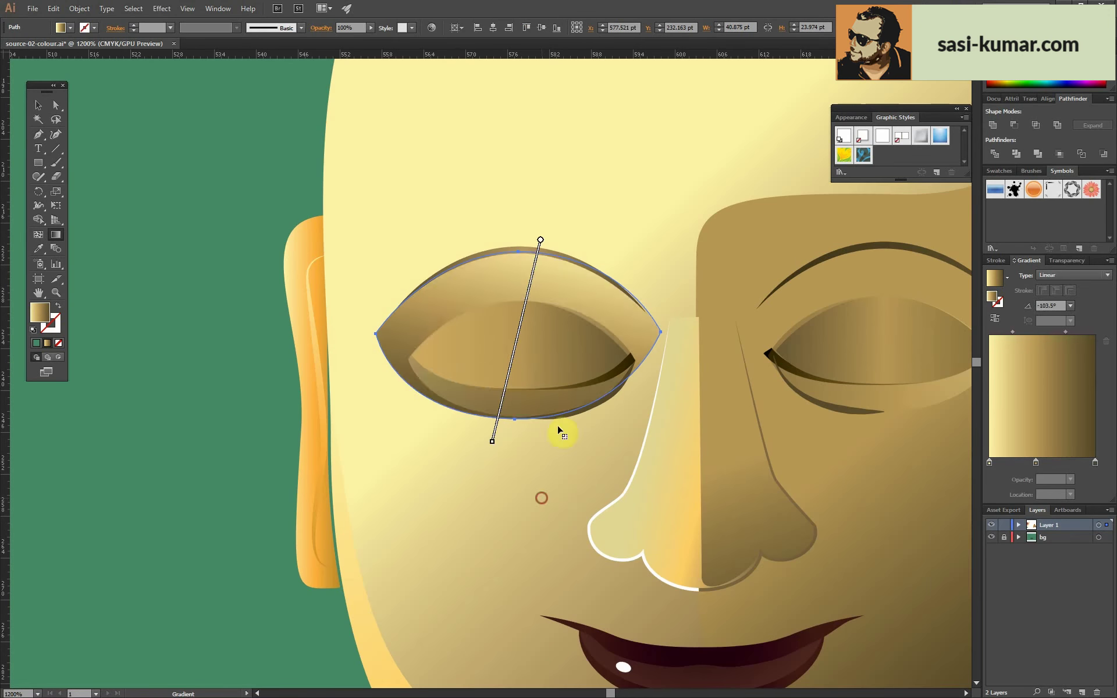
pyautogui.doubleClick(1039, 462)
pyautogui.click(289, 190)
pyautogui.press('v')
# - Isolate the left eye group and select the upper lid's gradient stop
pyautogui.hotkey('ctrl', '+')
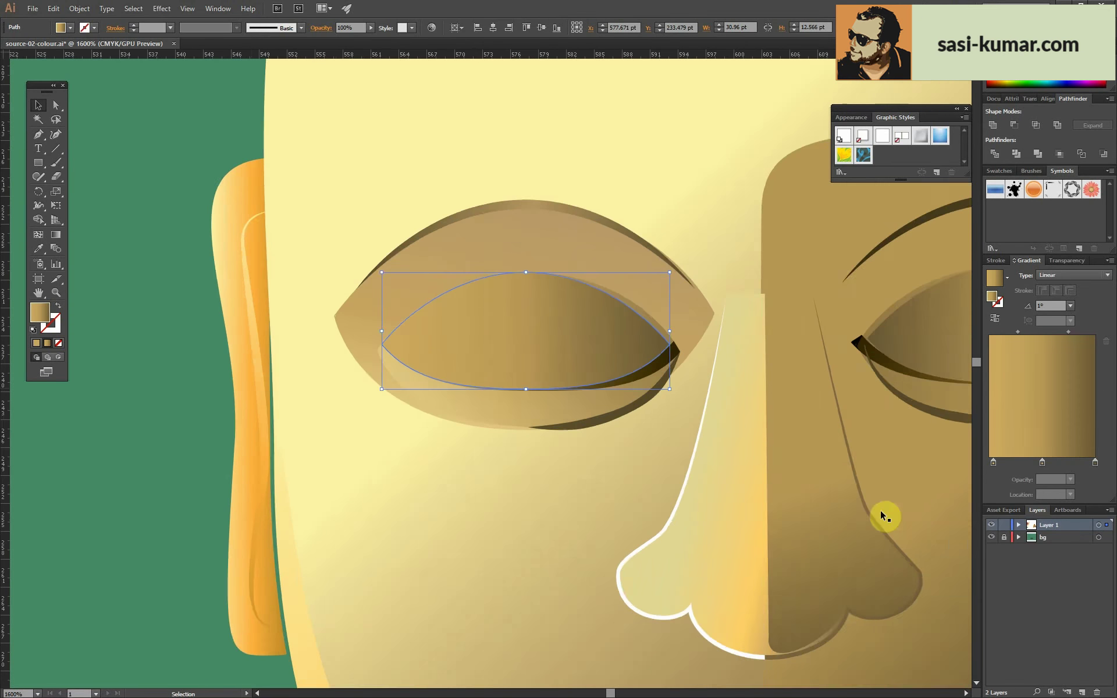
pyautogui.click(651, 368)
pyautogui.doubleClick(516, 344)
pyautogui.press('Escape')
pyautogui.doubleClick(623, 419)
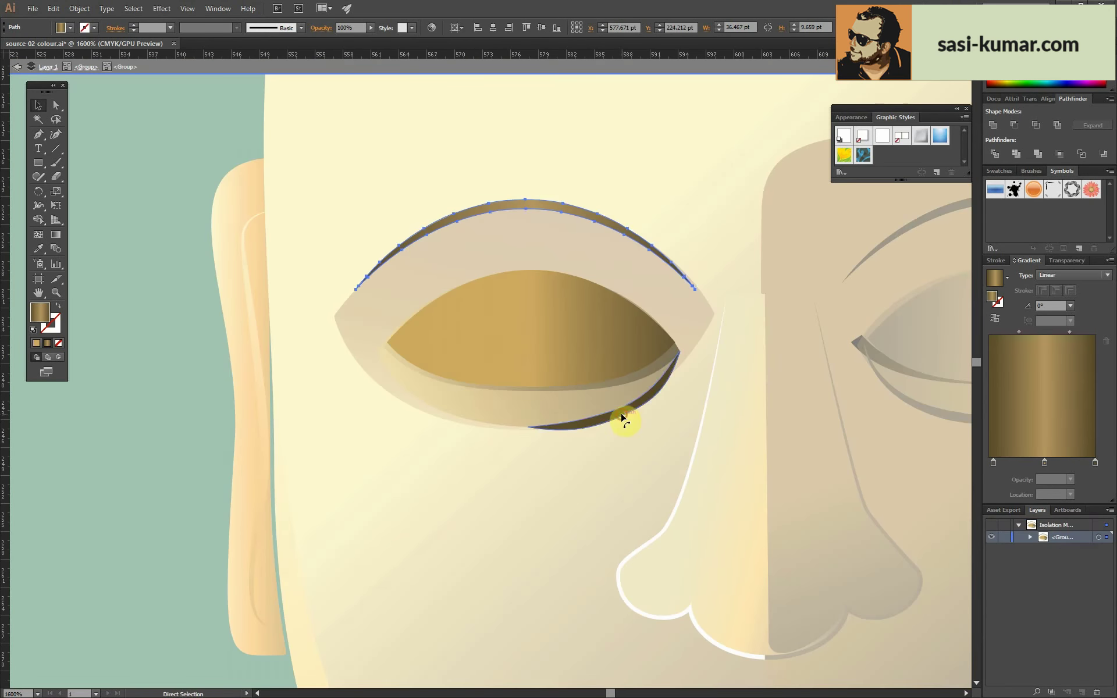
pyautogui.doubleClick(1094, 462)
pyautogui.click(638, 371)
# - Pen a curved lower-lid line, then reposition and widen the lens shape
pyautogui.click(142, 426)
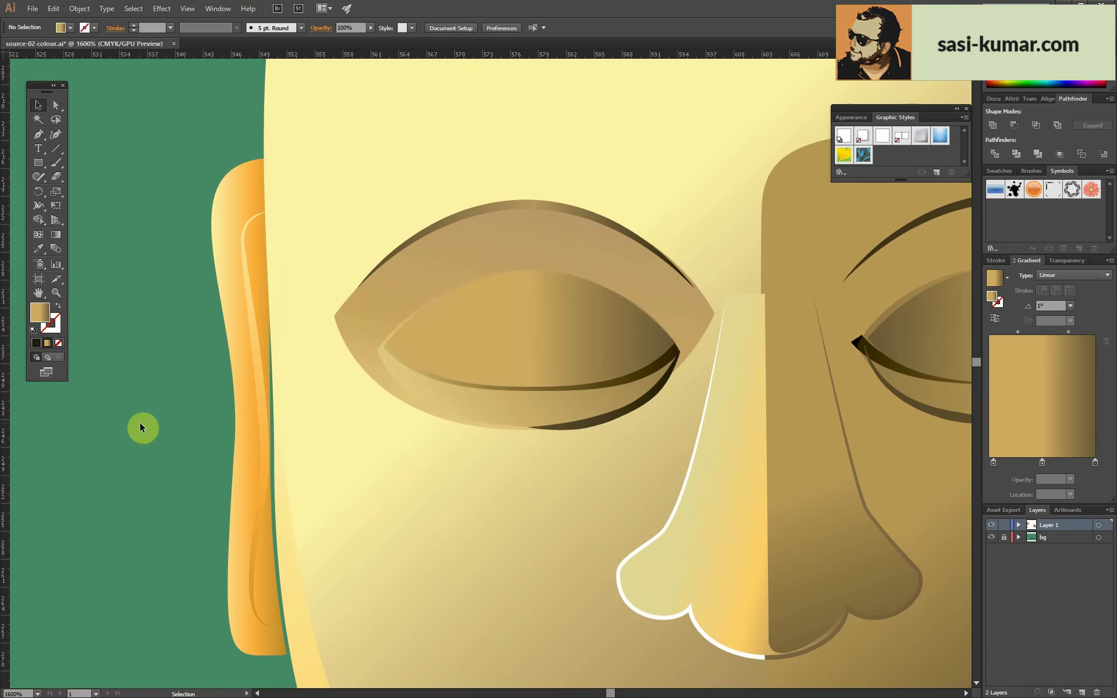
pyautogui.press('p')
pyautogui.hotkey('ctrl', '+')
pyautogui.click(346, 321)
pyautogui.moveTo(540, 375); pyautogui.dragTo(682, 370)
pyautogui.press('g')
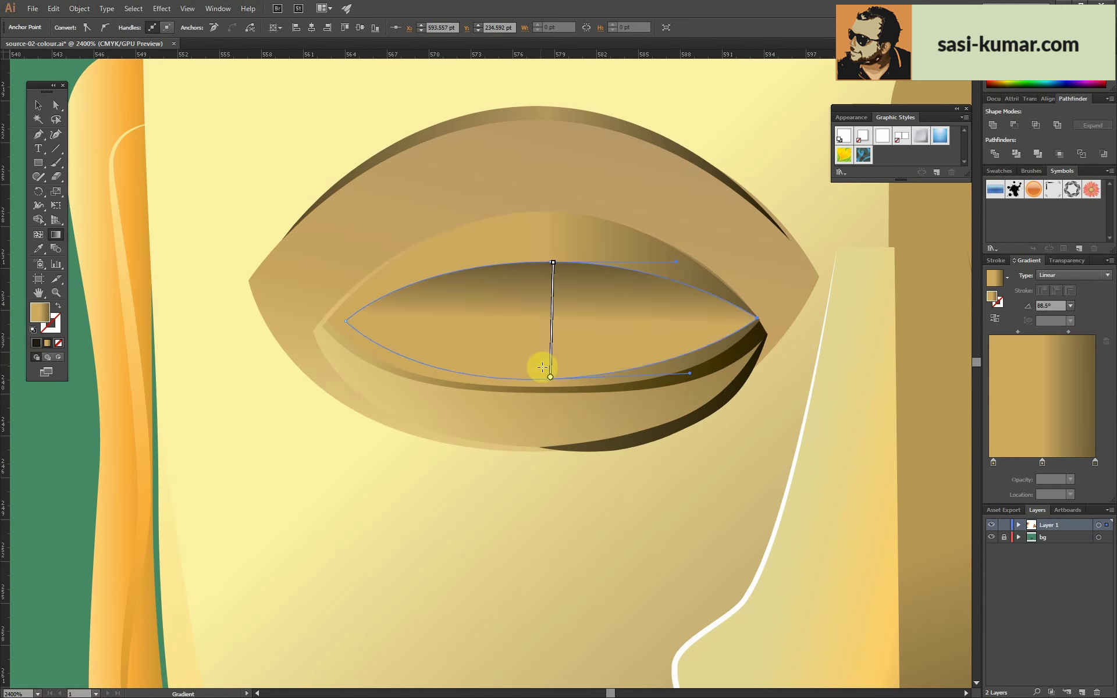
pyautogui.moveTo(535, 373); pyautogui.dragTo(546, 254)
pyautogui.press('v')
pyautogui.moveTo(735, 323); pyautogui.dragTo(759, 319)
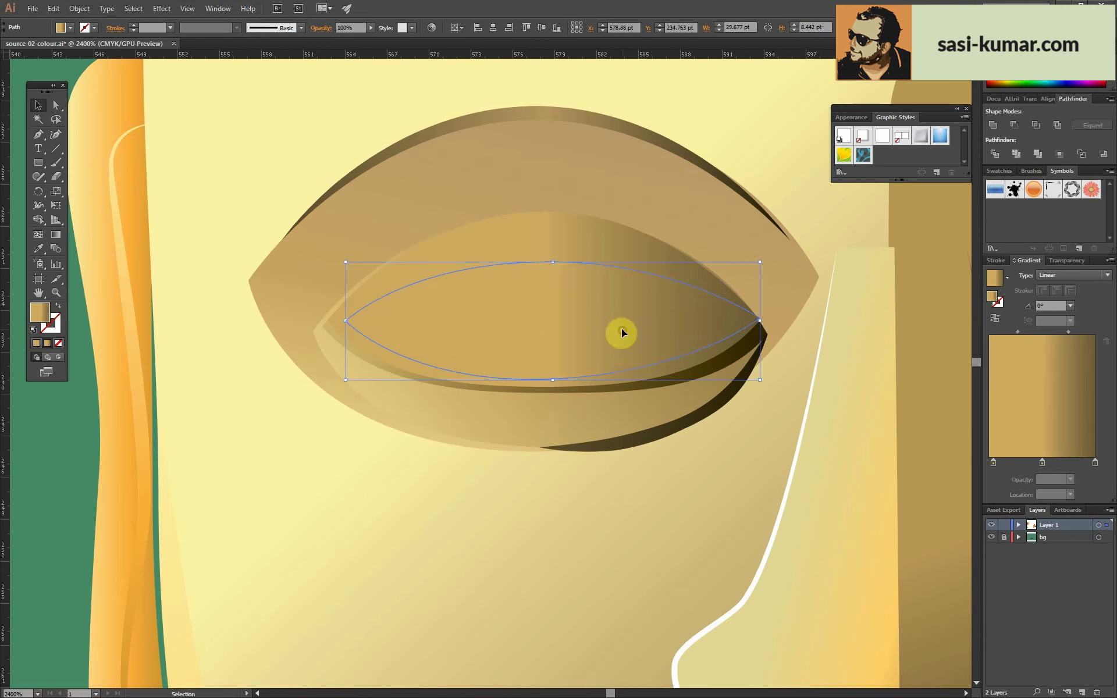
pyautogui.hotkey('ctrl', '-')
pyautogui.click(50, 471)
# - Reshape the eyelid curve and add a dark stop to its vertical gradient
pyautogui.hotkey('ctrl', '-')
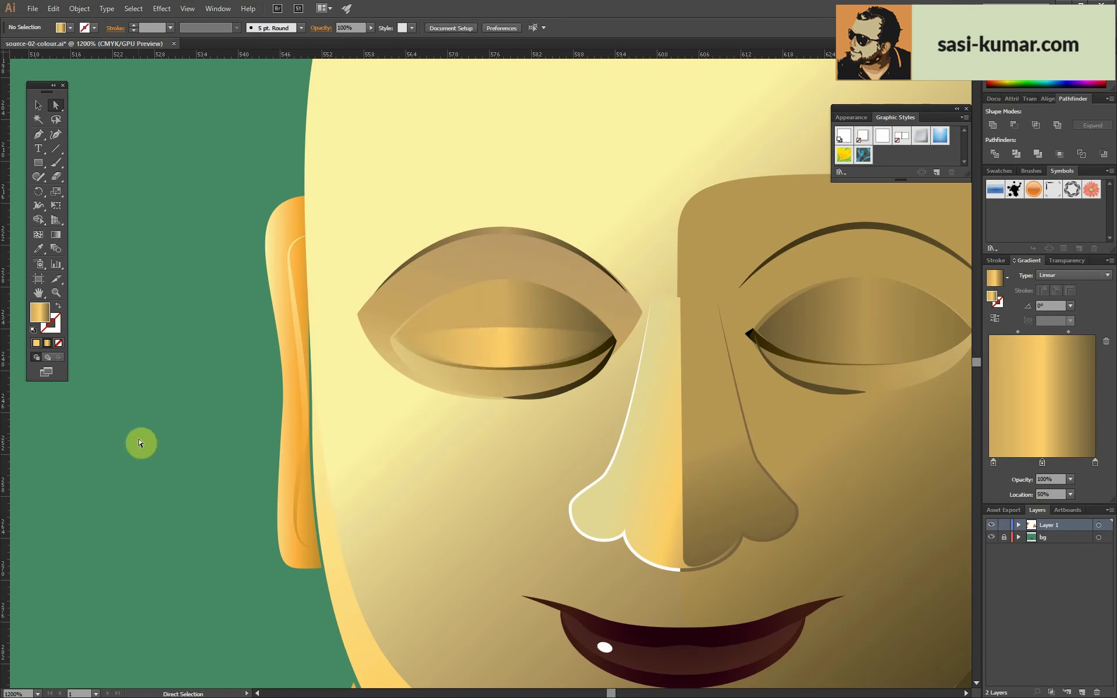
pyautogui.press('a')
pyautogui.click(357, 315)
pyautogui.moveTo(618, 404); pyautogui.dragTo(635, 407)
pyautogui.hotkey('ctrl', '+')
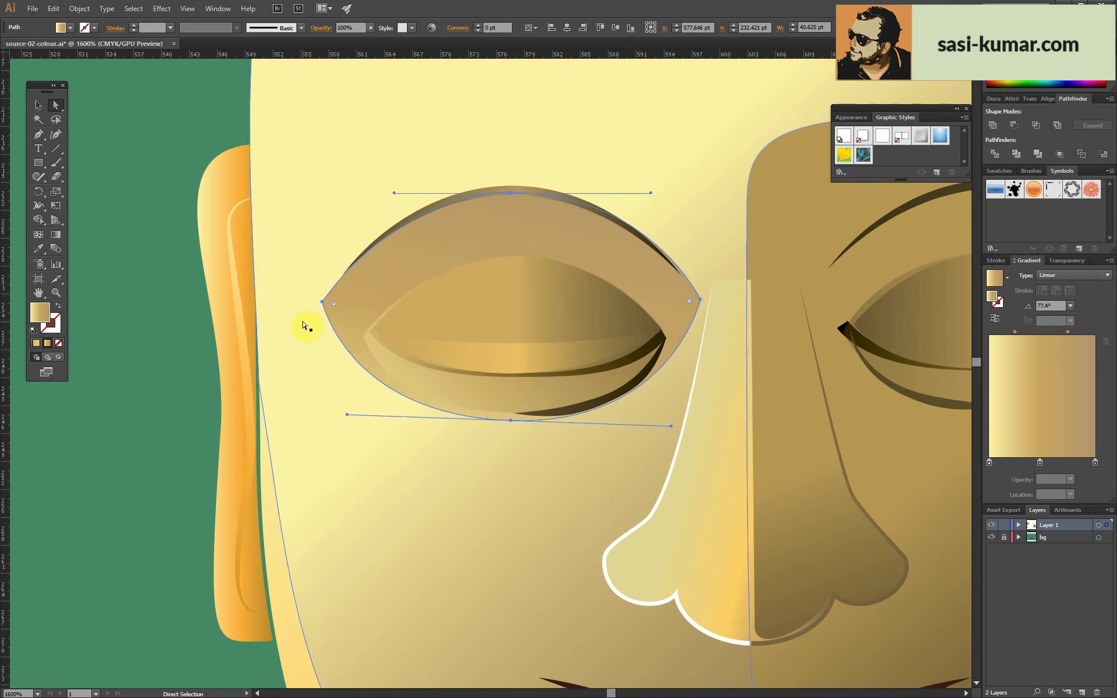
pyautogui.press('g')
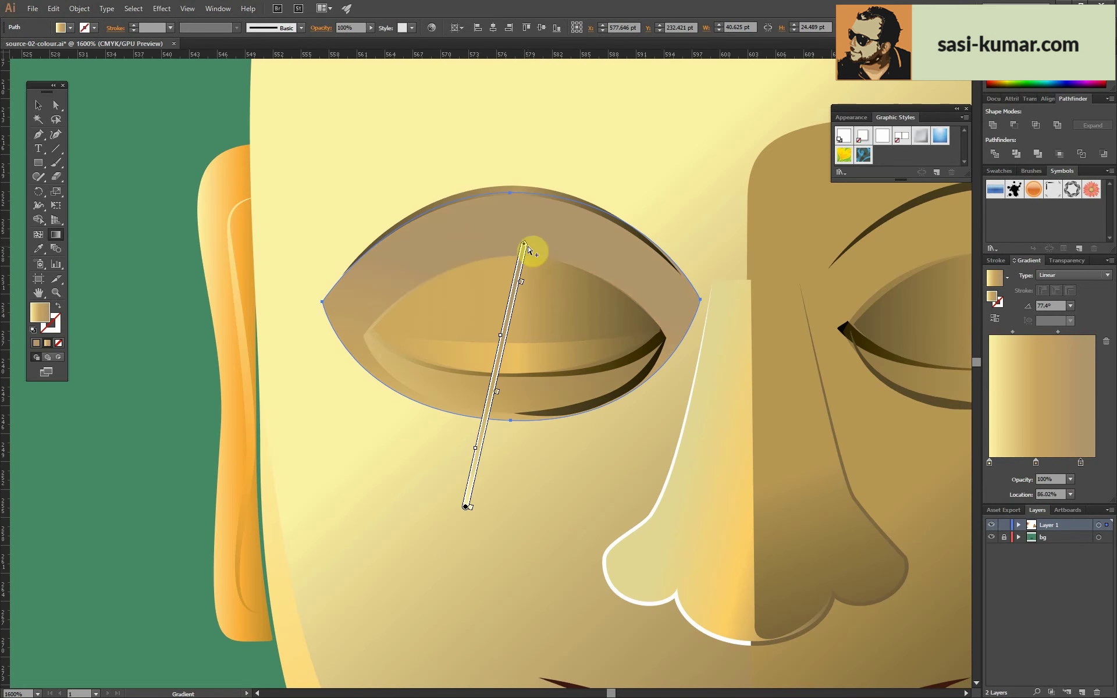
pyautogui.doubleClick(1085, 463)
pyautogui.click(1014, 553)
pyautogui.click(1096, 463)
pyautogui.moveTo(523, 192); pyautogui.dragTo(518, 317)
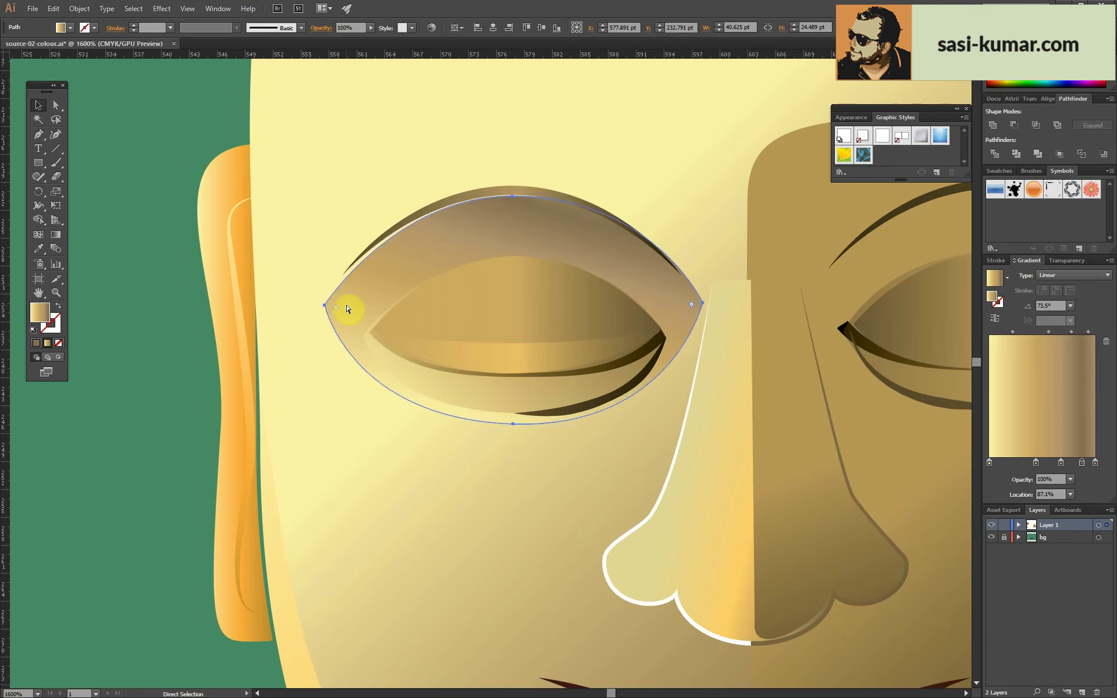
pyautogui.press('v')
pyautogui.hotkey('ctrl', '-')
pyautogui.hotkey('ctrl', '-')
pyautogui.hotkey('ctrl', '-')
pyautogui.click(112, 461)
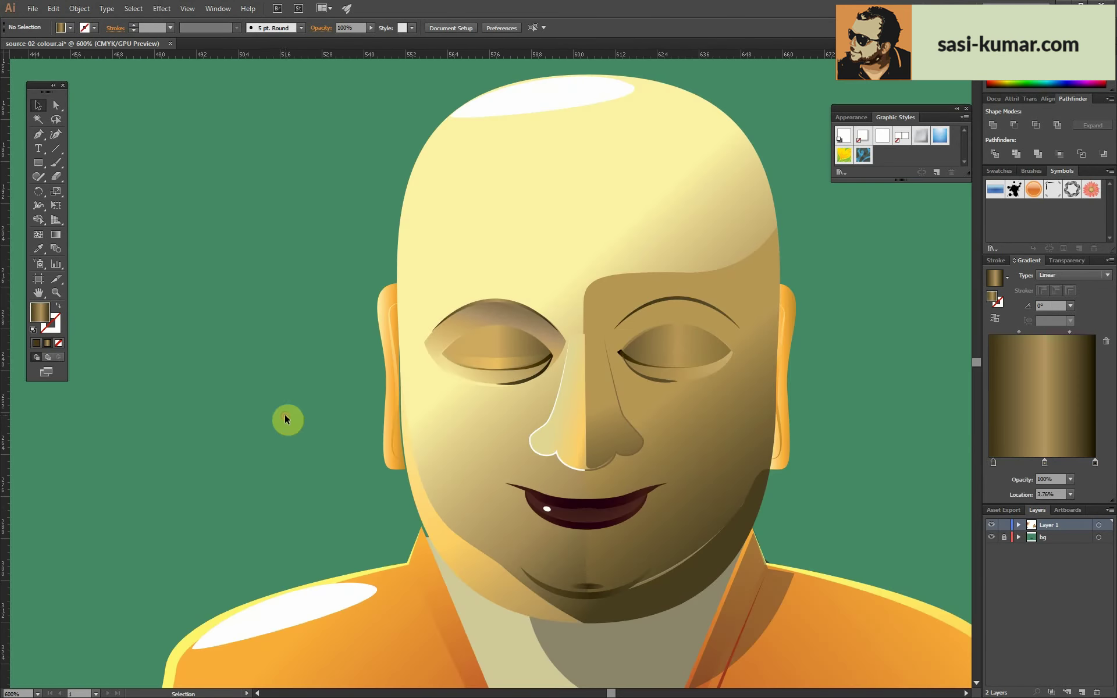
# - Simplify the eyelid path and leave the isolated eye group
pyautogui.click(79, 8)
pyautogui.click(256, 303)
pyautogui.click(832, 249)
pyautogui.doubleClick(207, 192)
pyautogui.click(698, 385)
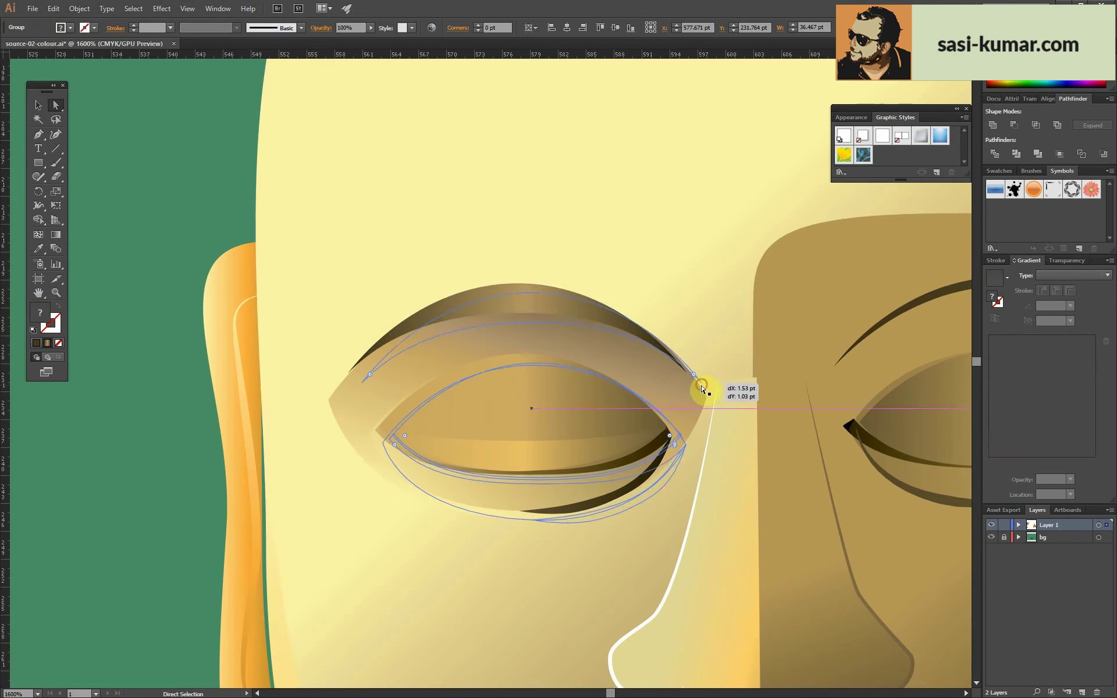
# - Darken the eyelid gradient's left stop and nudge the right eye into place
pyautogui.press('v')
pyautogui.scroll(-2, 636, 294)
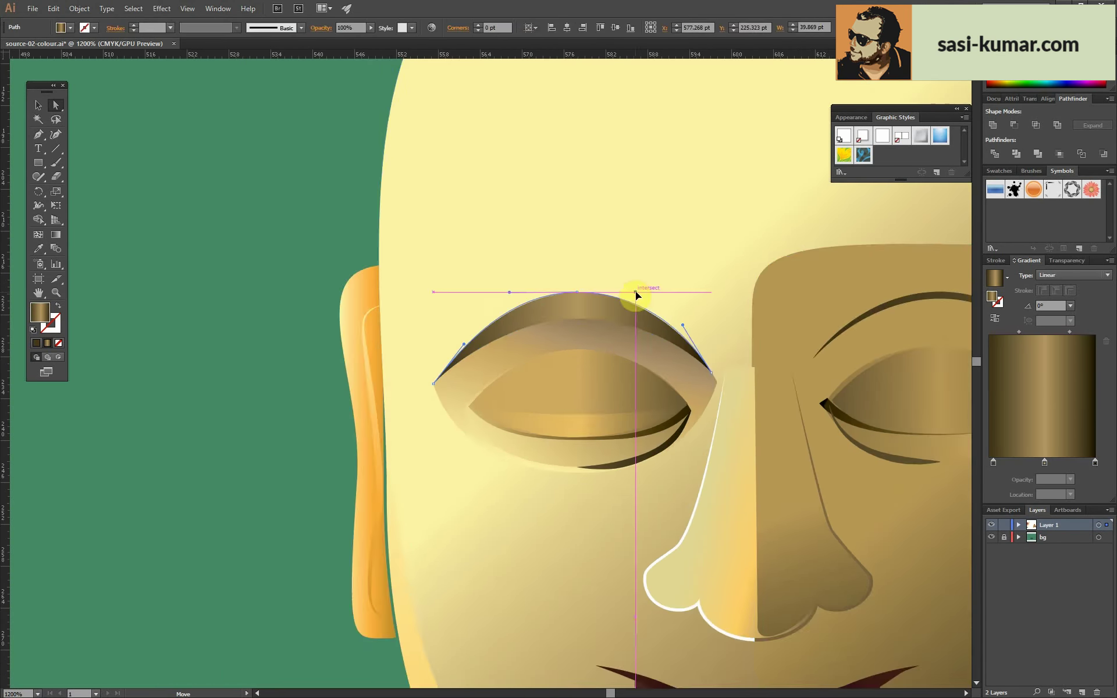
pyautogui.click(442, 252)
pyautogui.click(993, 463)
pyautogui.doubleClick(994, 462)
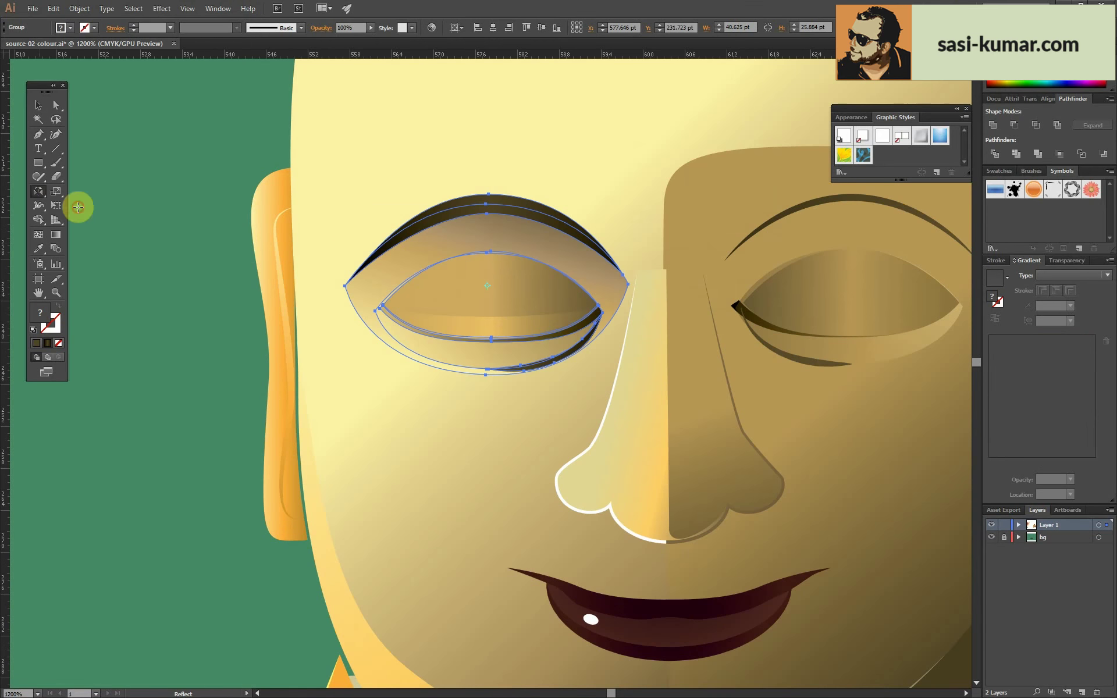
pyautogui.moveTo(810, 280); pyautogui.dragTo(815, 266)
# - Deepen the black in the face shading's gradient stop colour
pyautogui.scroll(-1, 748, 324)
pyautogui.click(748, 324)
pyautogui.doubleClick(990, 462)
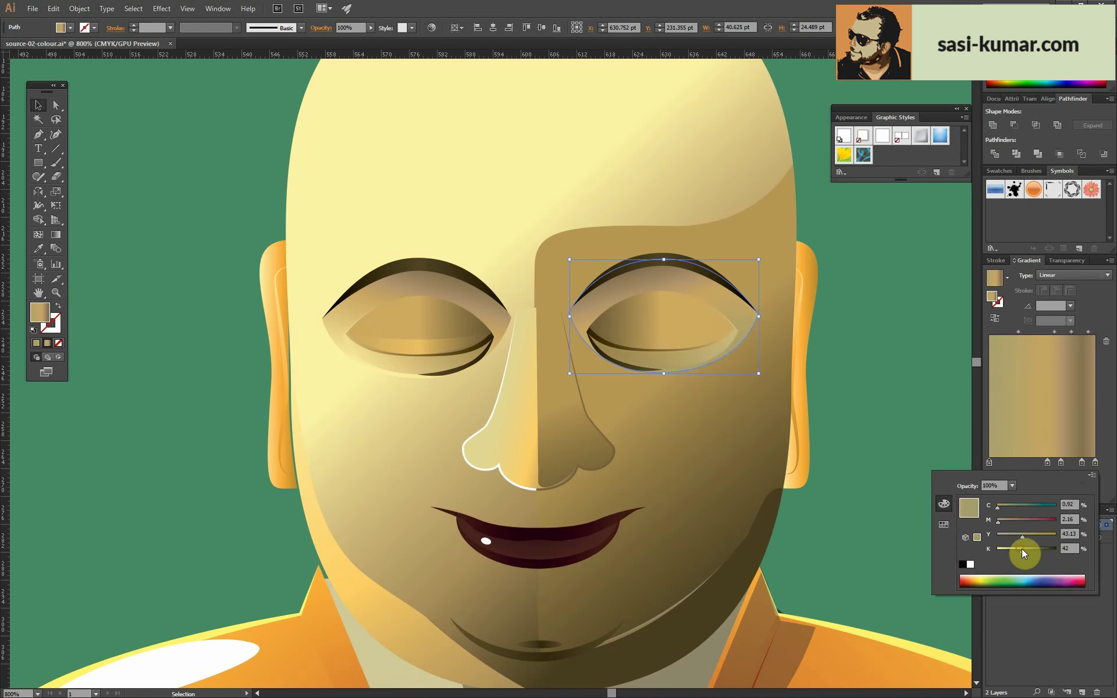
pyautogui.moveTo(1021, 549); pyautogui.dragTo(1080, 549)
pyautogui.click(151, 389)
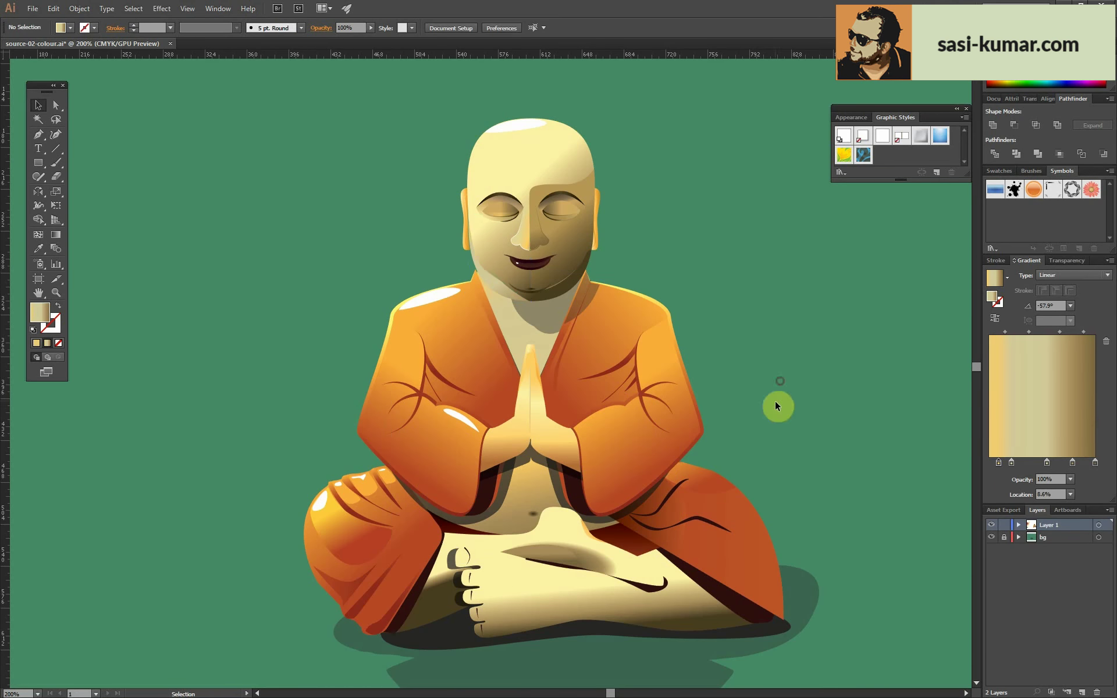
# - Make the ear gradient radial, set its end stop, then select the hand shadow
pyautogui.scroll(2, 444, 461)
pyautogui.scroll(5, 473, 390)
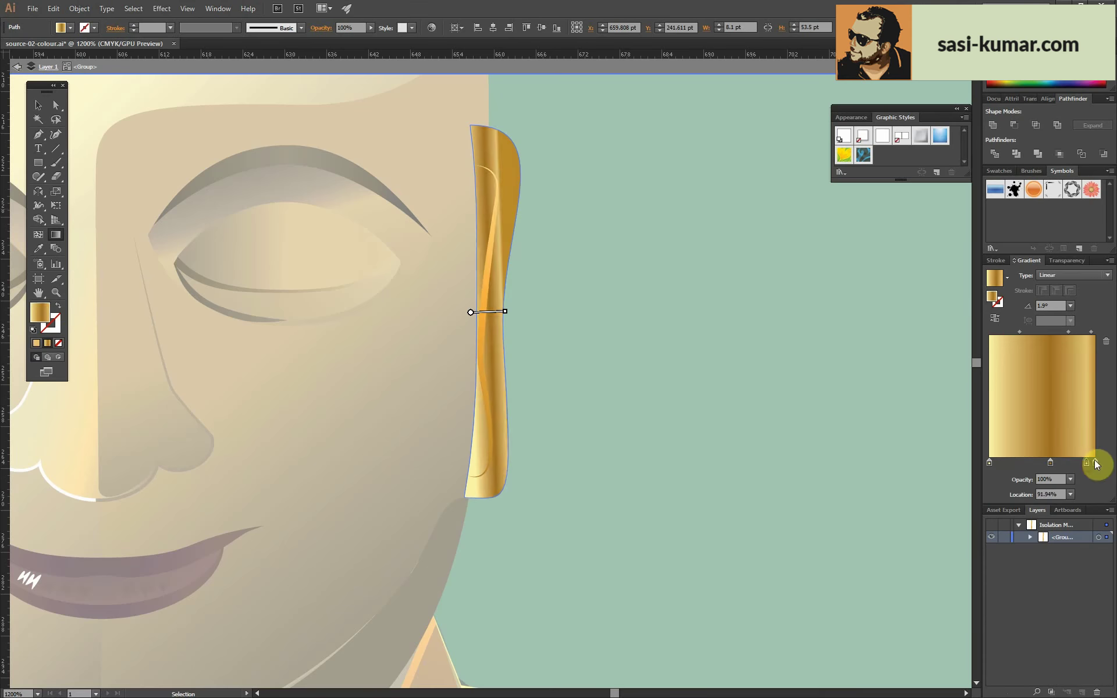
pyautogui.click(1073, 274)
pyautogui.click(1075, 294)
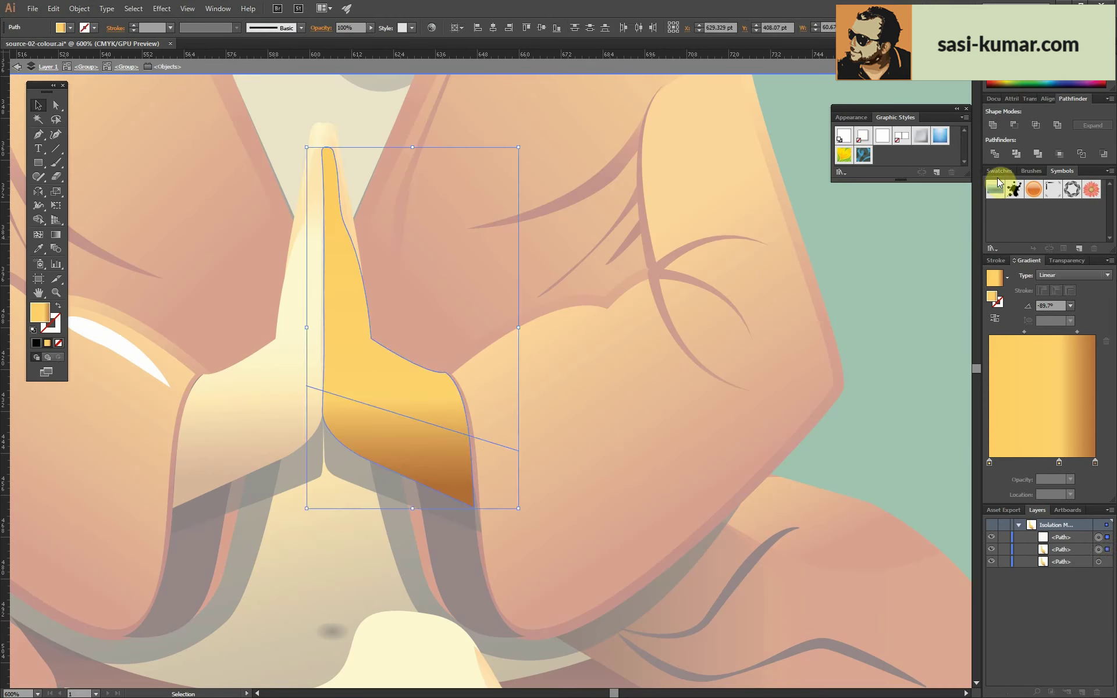
pyautogui.doubleClick(380, 456)
pyautogui.click(385, 439)
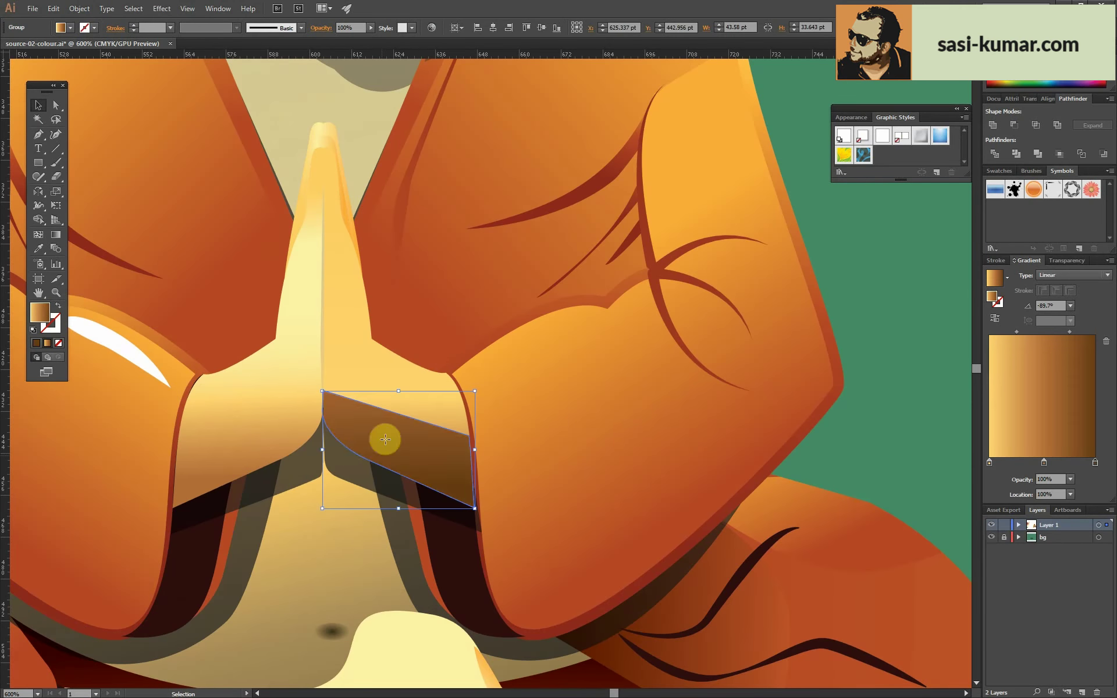
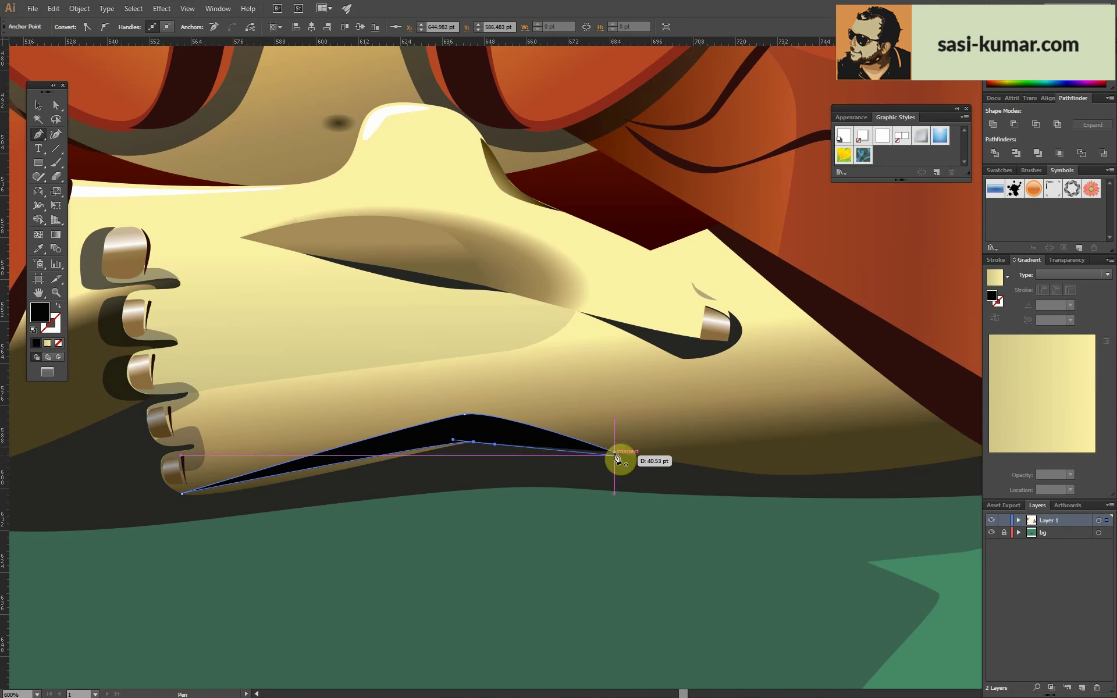
# - Replace the black foot shadow's fill with a brown radial gradient
pyautogui.press('g')
pyautogui.moveTo(498, 474); pyautogui.dragTo(188, 490)
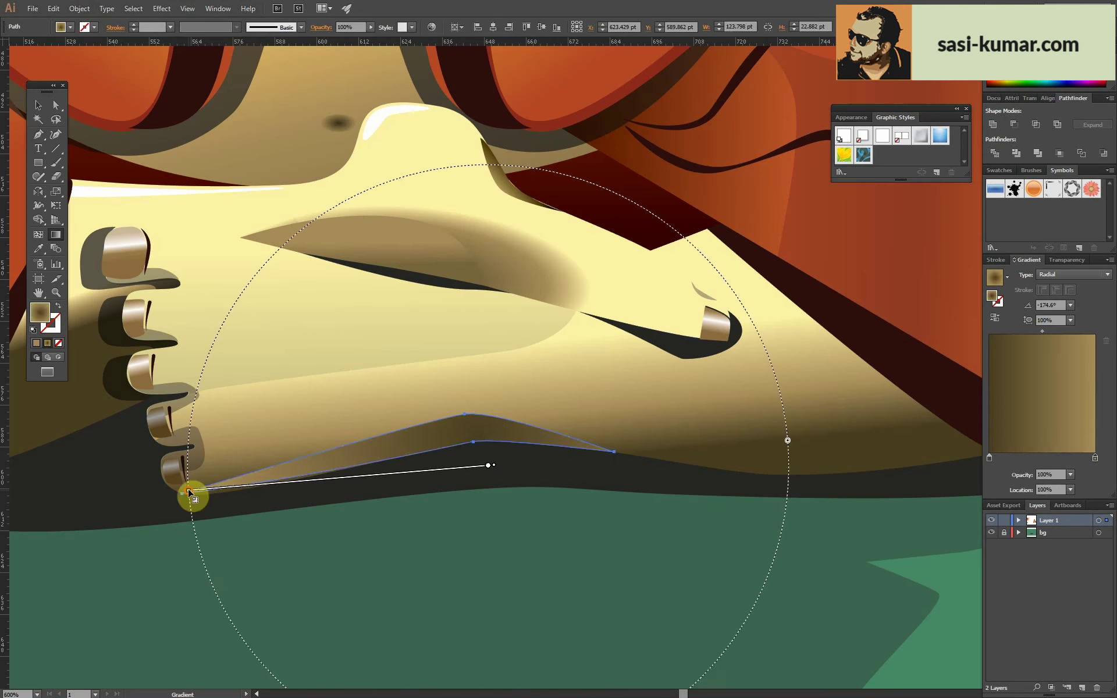
pyautogui.doubleClick(988, 458)
pyautogui.press('a')
pyautogui.hotkey('ctrl', '+')
pyautogui.hotkey('ctrl', '+')
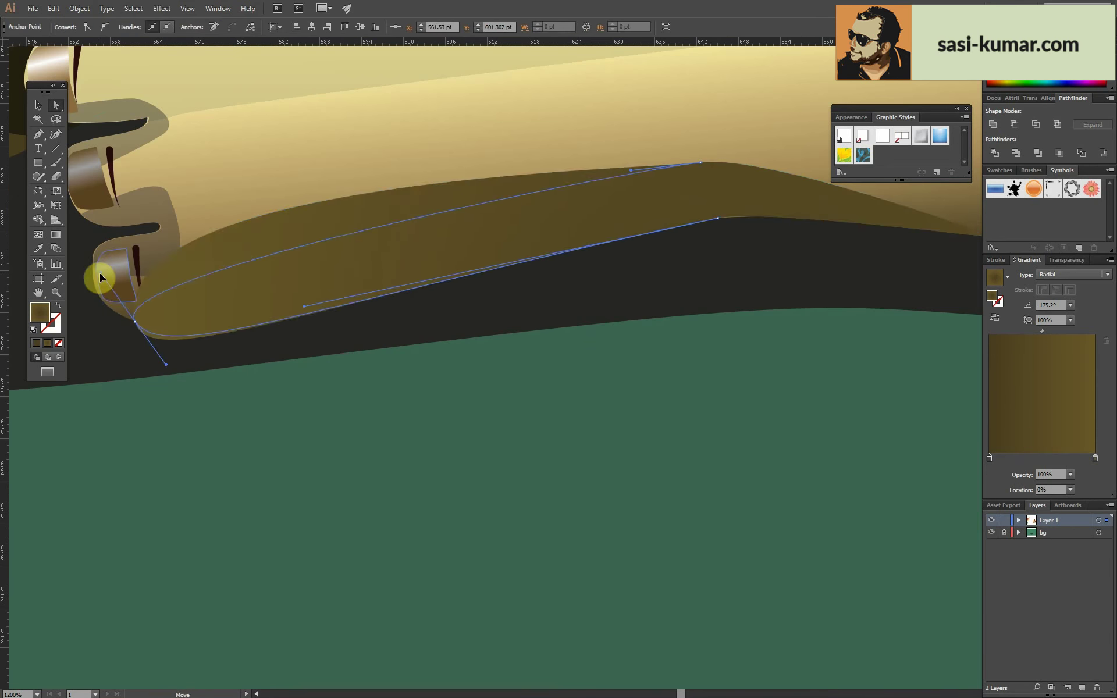
pyautogui.click(403, 502)
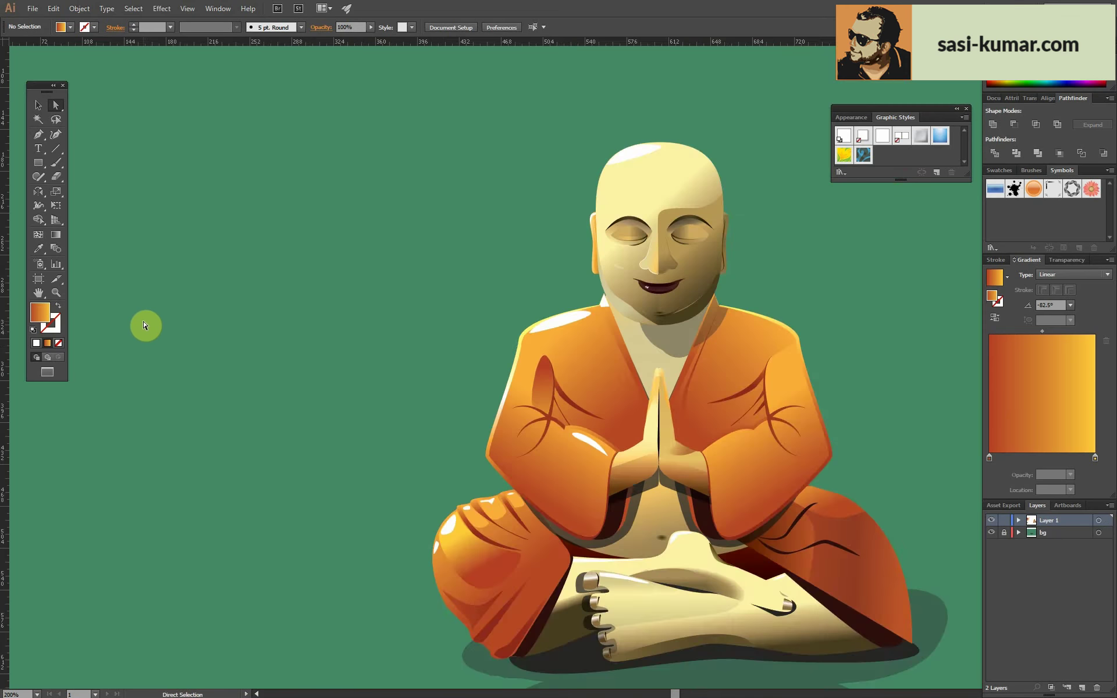
# - Redraw the right sleeve's red-to-yellow gradient at a new angle
pyautogui.hotkey('ctrl', '+')
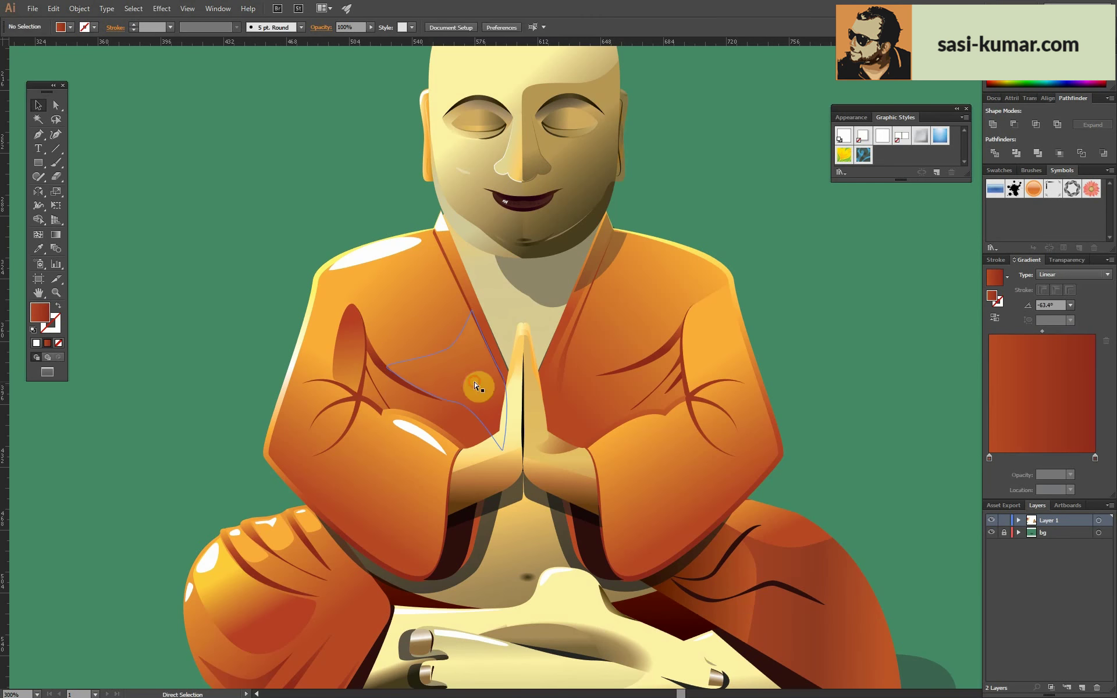
pyautogui.click(37, 105)
pyautogui.scroll(-1, 229, 485)
pyautogui.click(229, 486)
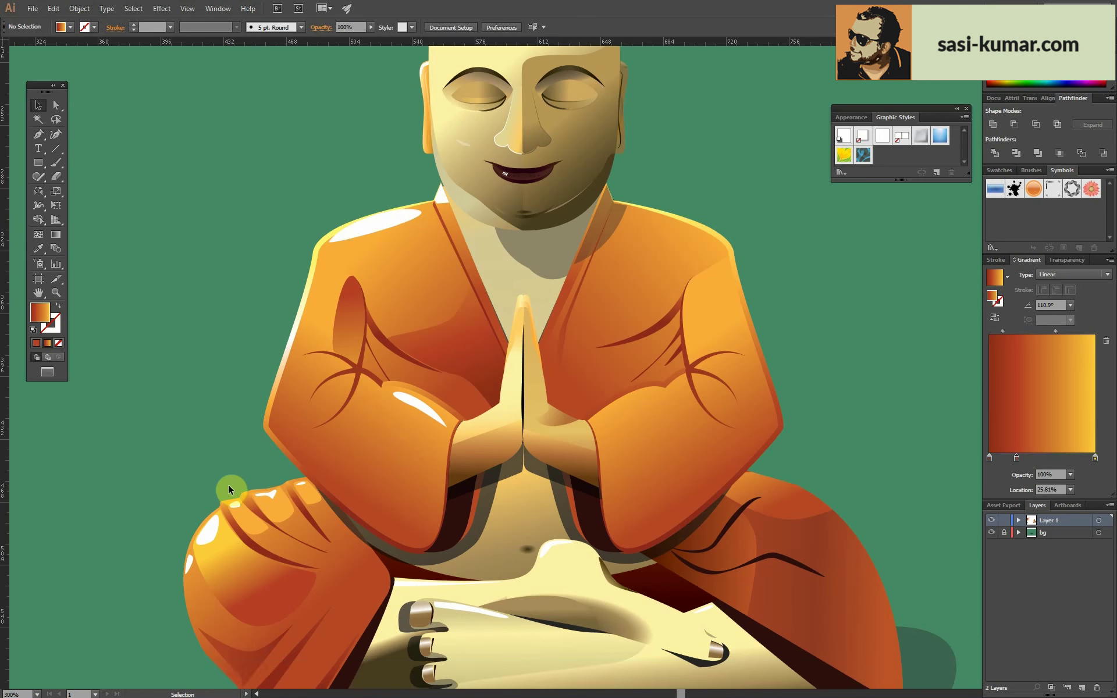
pyautogui.doubleClick(612, 355)
pyautogui.press('g')
pyautogui.moveTo(569, 506); pyautogui.dragTo(662, 289)
pyautogui.moveTo(628, 398); pyautogui.dragTo(628, 332)
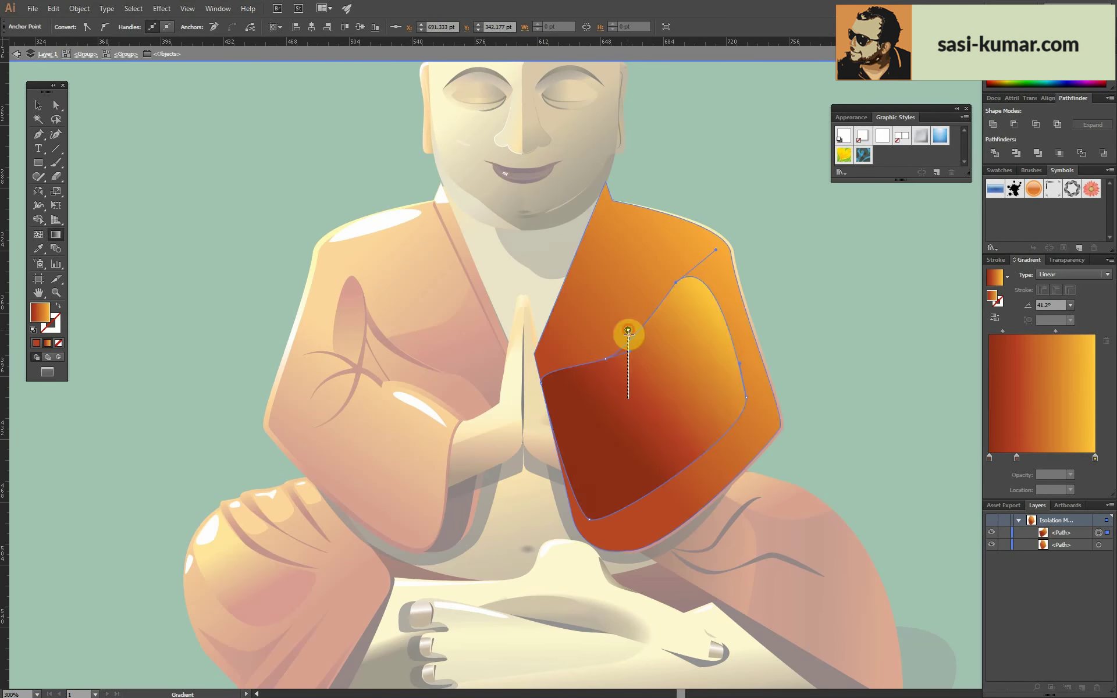
pyautogui.press('Escape')
# - Shift the right sleeve's gradient stops to the right
pyautogui.hotkey('ctrl', '=')
pyautogui.hotkey('ctrl', '=')
pyautogui.hotkey('ctrl', '=')
pyautogui.press('a')
pyautogui.click(725, 219)
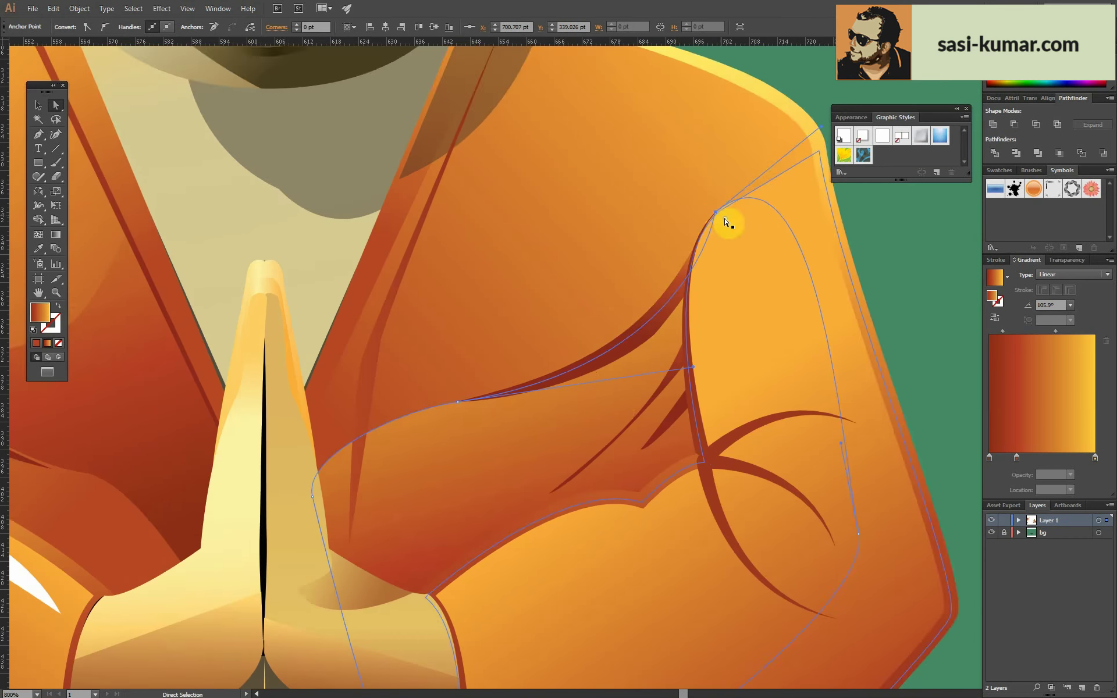
pyautogui.hotkey('ctrl', '-')
pyautogui.hotkey('ctrl', '-')
pyautogui.hotkey('ctrl', '-')
pyautogui.moveTo(989, 457); pyautogui.dragTo(1043, 458)
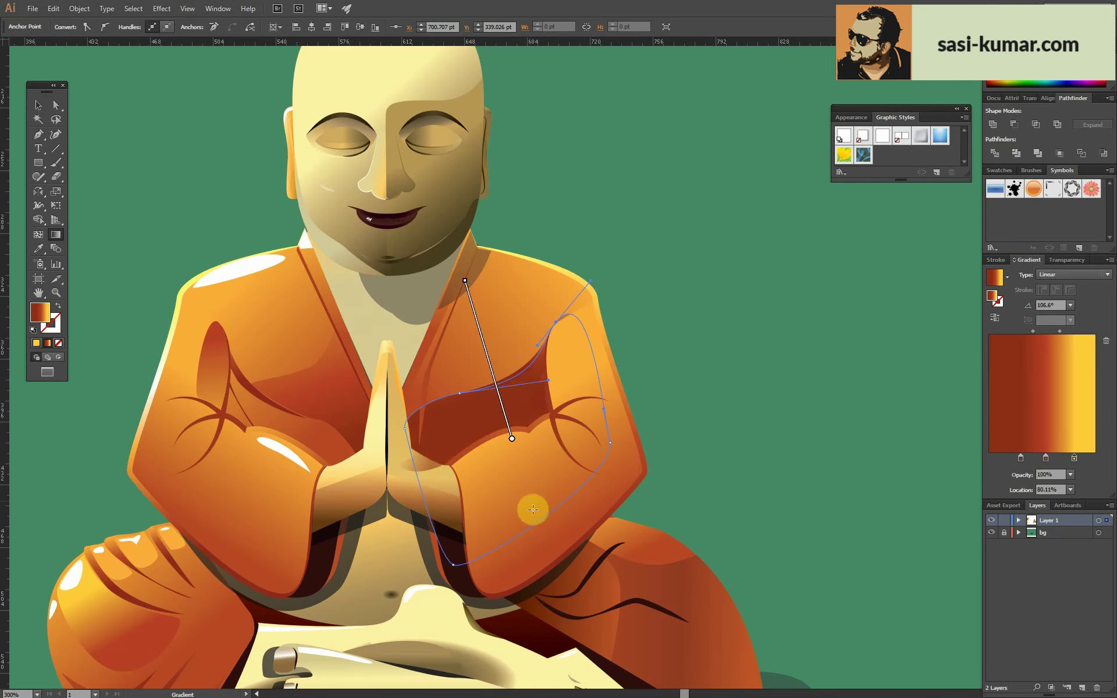
pyautogui.click(56, 105)
# - Review the sleeve shading around the praying hands and clear the selection
pyautogui.hotkey('ctrl', '0')
pyautogui.hotkey('ctrl', '=')
pyautogui.hotkey('ctrl', '=')
pyautogui.hotkey('ctrl', '=')
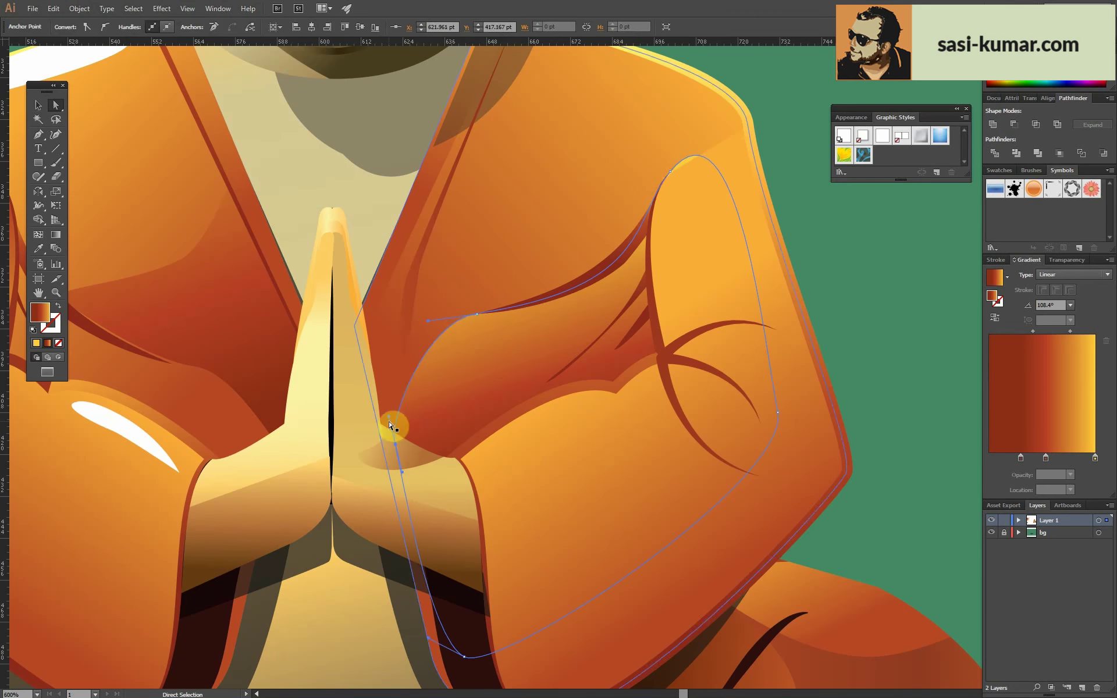
pyautogui.hotkey('ctrl', '0')
pyautogui.click(841, 293)
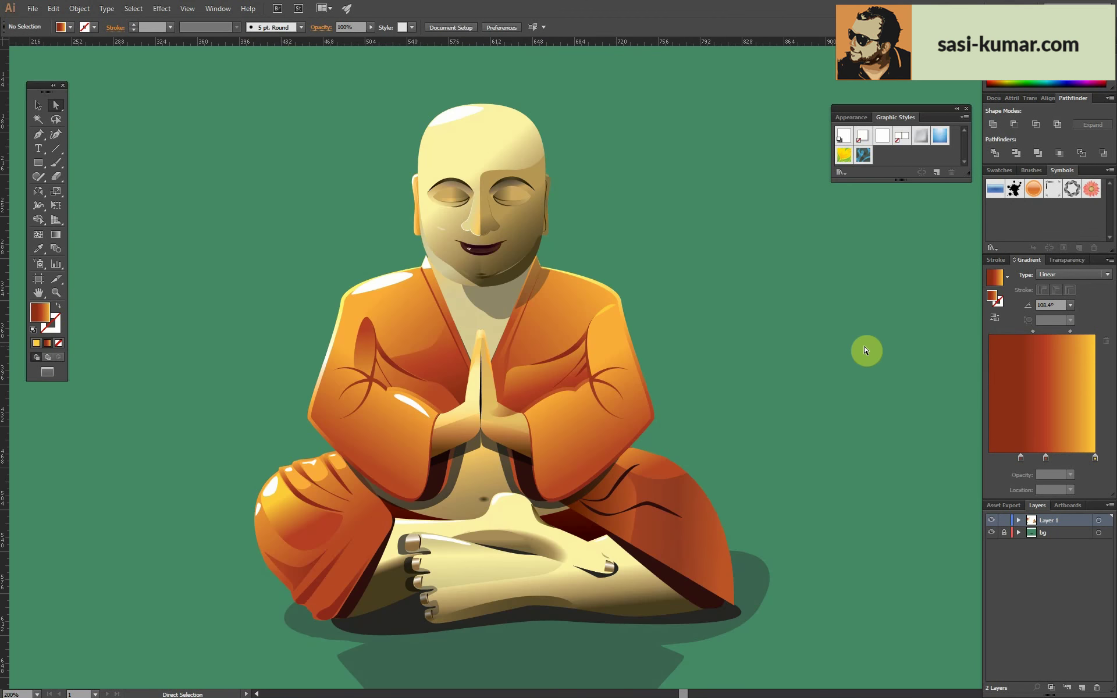
pyautogui.hotkey('ctrl', '=')
pyautogui.hotkey('ctrl', '=')
pyautogui.hotkey('ctrl', '=')
pyautogui.hotkey('ctrl', '=')
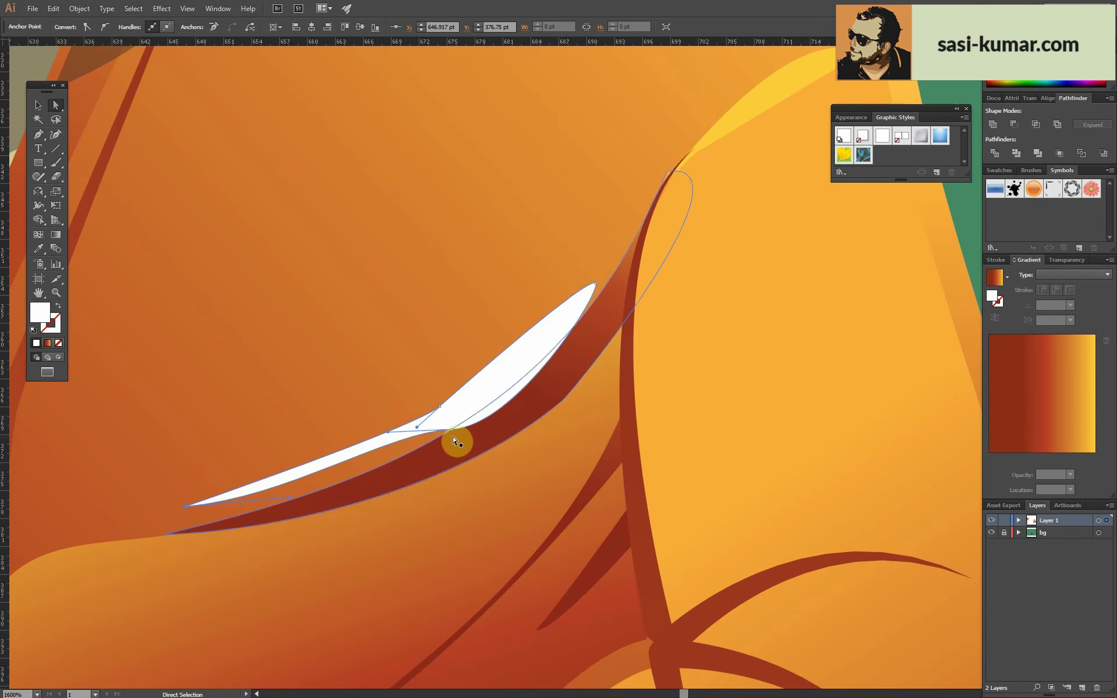
pyautogui.hotkey('ctrl', '0')
pyautogui.press('v')
pyautogui.click(126, 145)
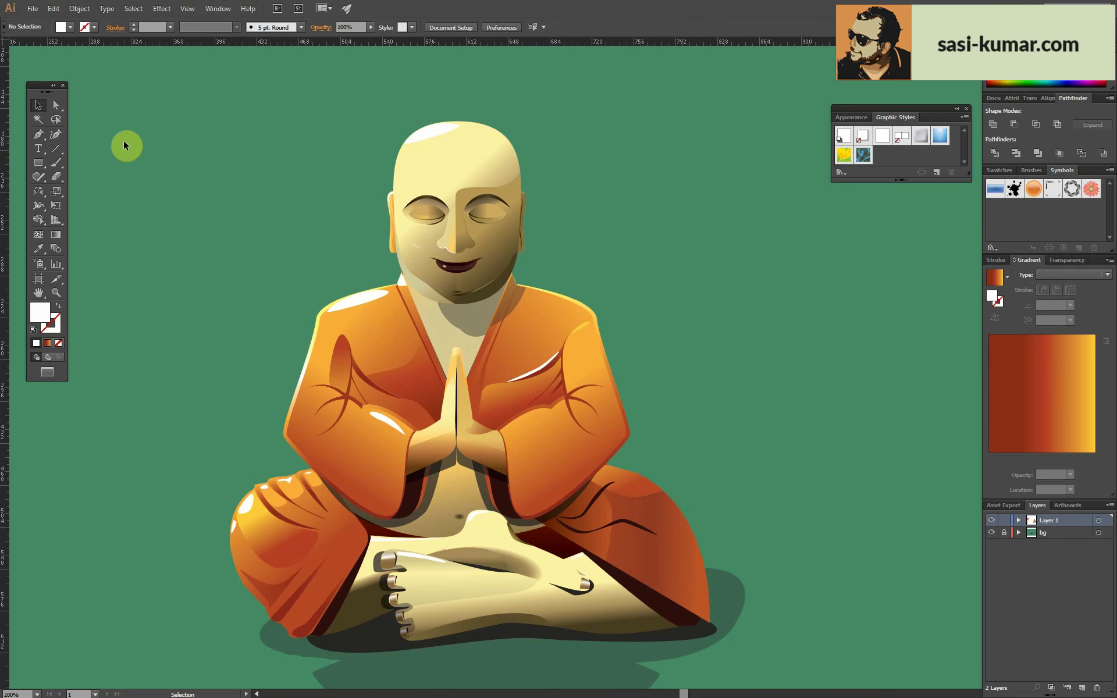
# - Inspect the face gradient, then zoom back to the hands and robe
pyautogui.click(437, 273)
pyautogui.click(173, 163)
pyautogui.hotkey('ctrl', '-')
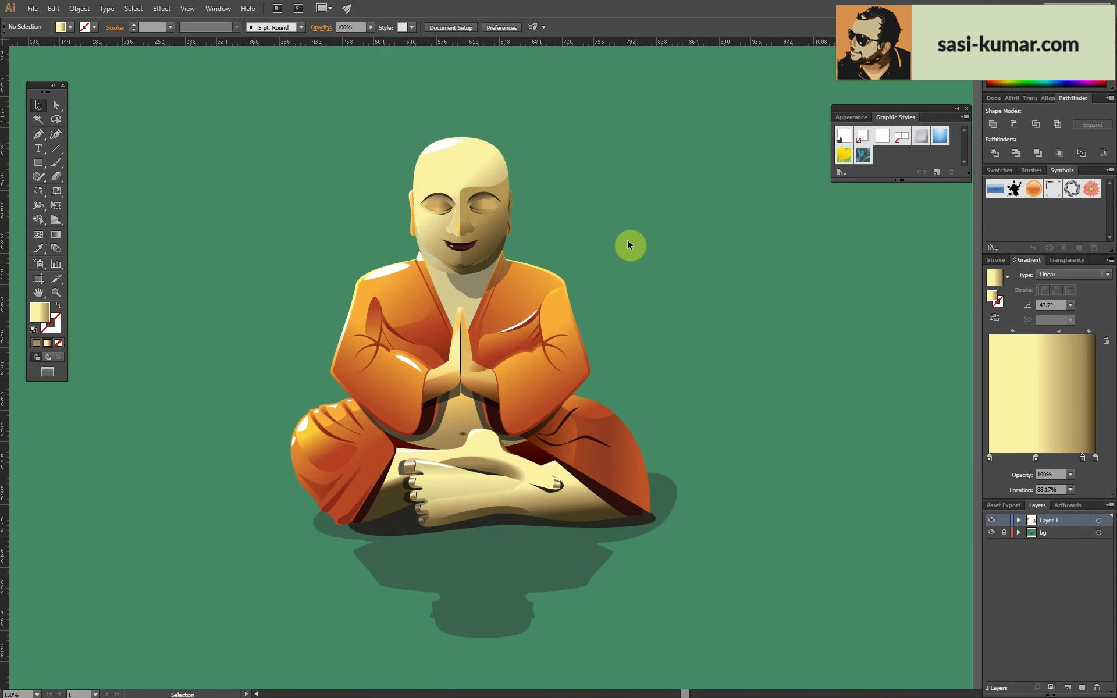
pyautogui.hotkey('ctrl', '-')
pyautogui.hotkey('ctrl', '=')
pyautogui.hotkey('ctrl', '=')
pyautogui.hotkey('ctrl', '=')
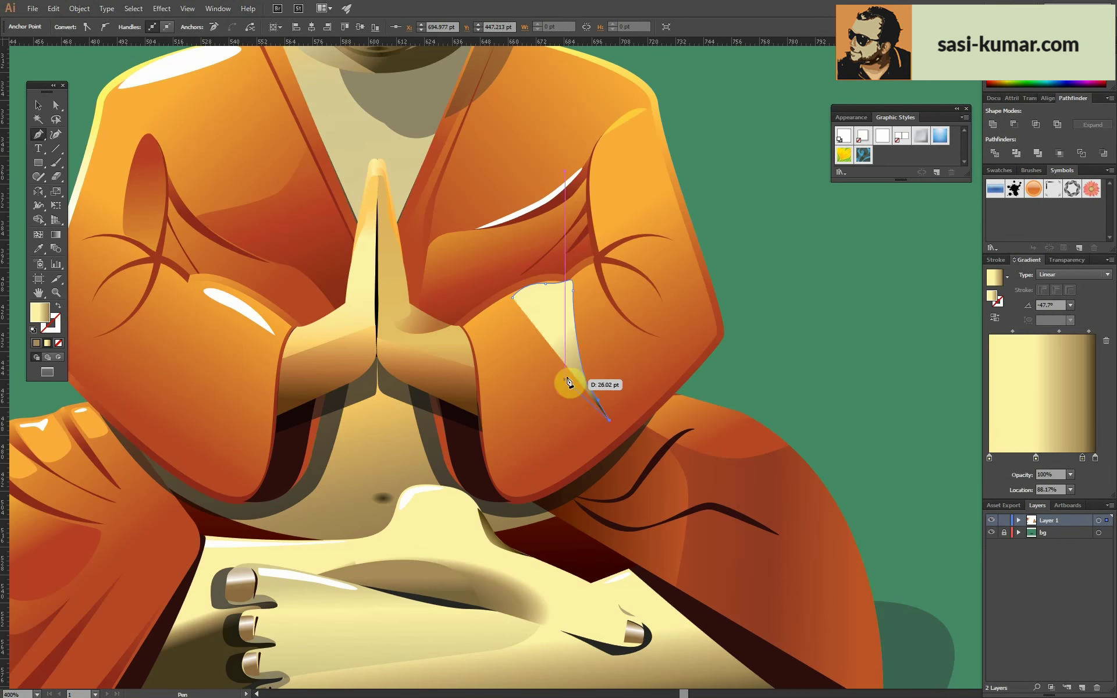
# - Give the new crease an orange gradient and close the sleeve's white highlight shape
pyautogui.press('g')
pyautogui.moveTo(537, 280); pyautogui.dragTo(569, 355)
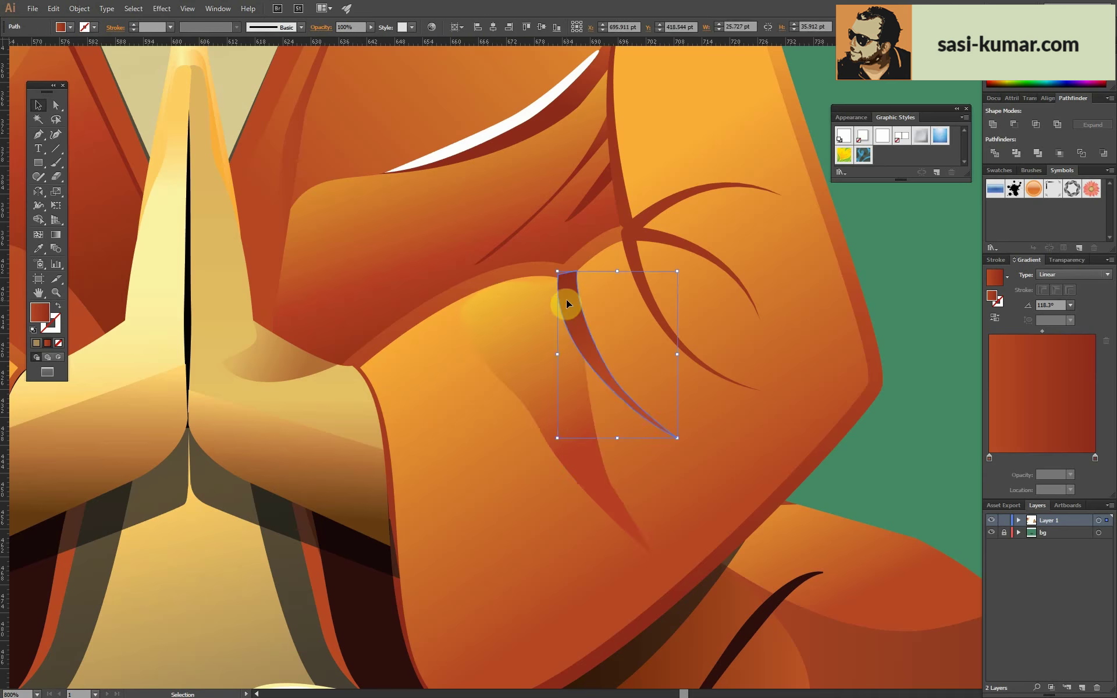
pyautogui.press('.')
pyautogui.doubleClick(588, 319)
pyautogui.press('Escape')
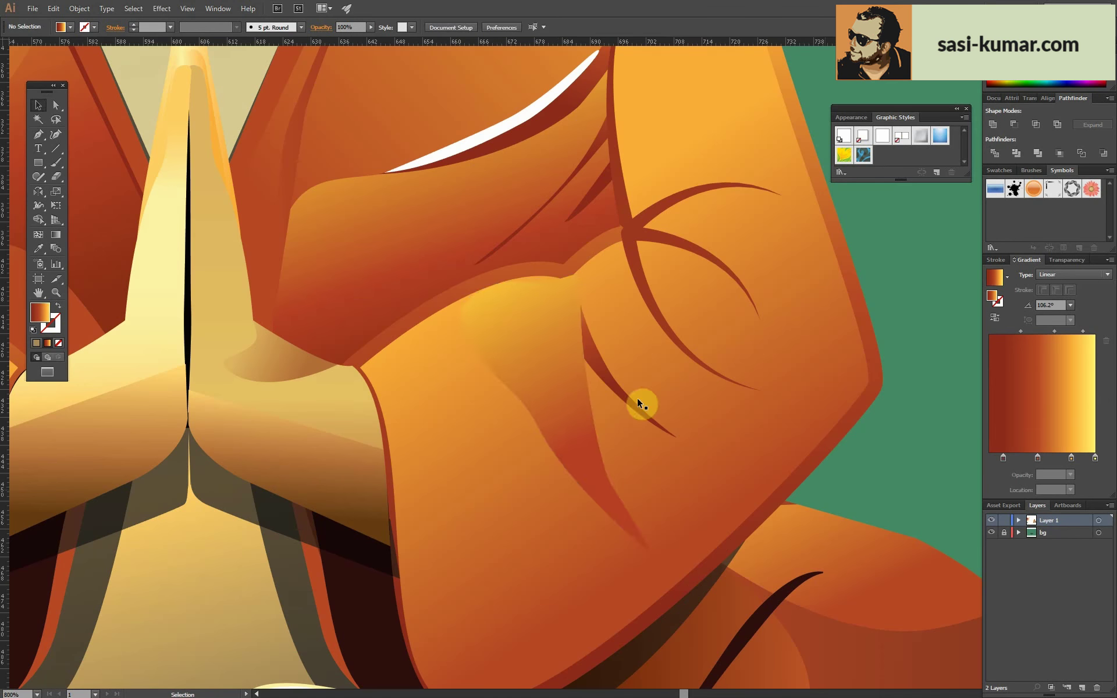
pyautogui.press('a')
pyautogui.click(579, 299)
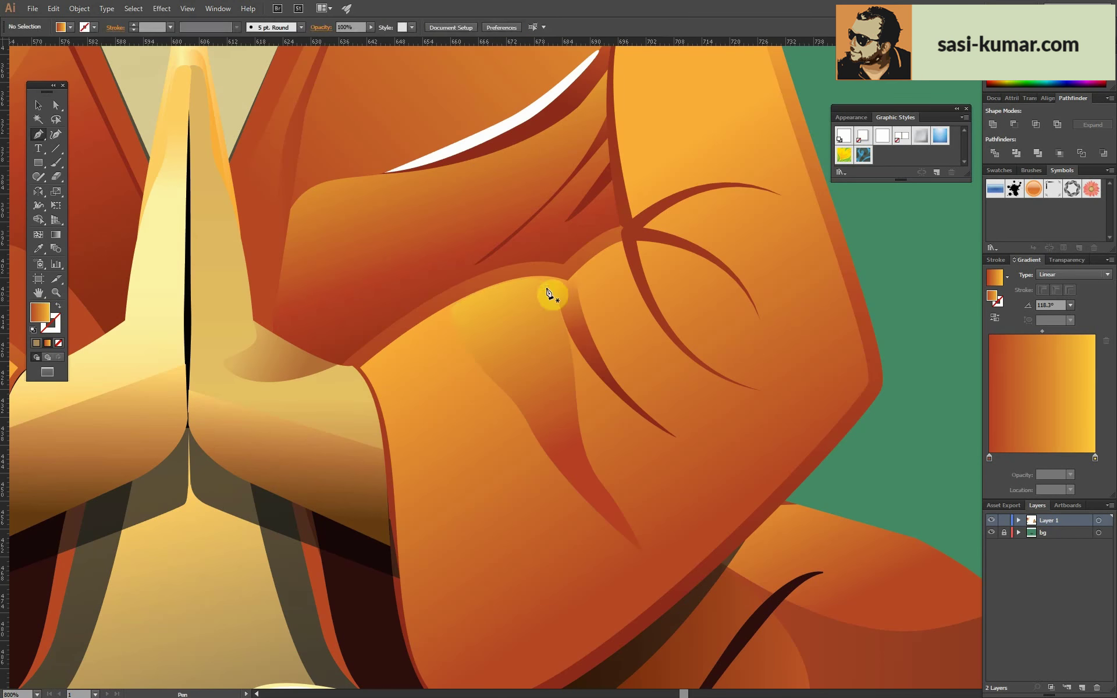
pyautogui.click(546, 294)
pyautogui.hotkey('ctrl', '0')
pyautogui.hotkey('ctrl', '+')
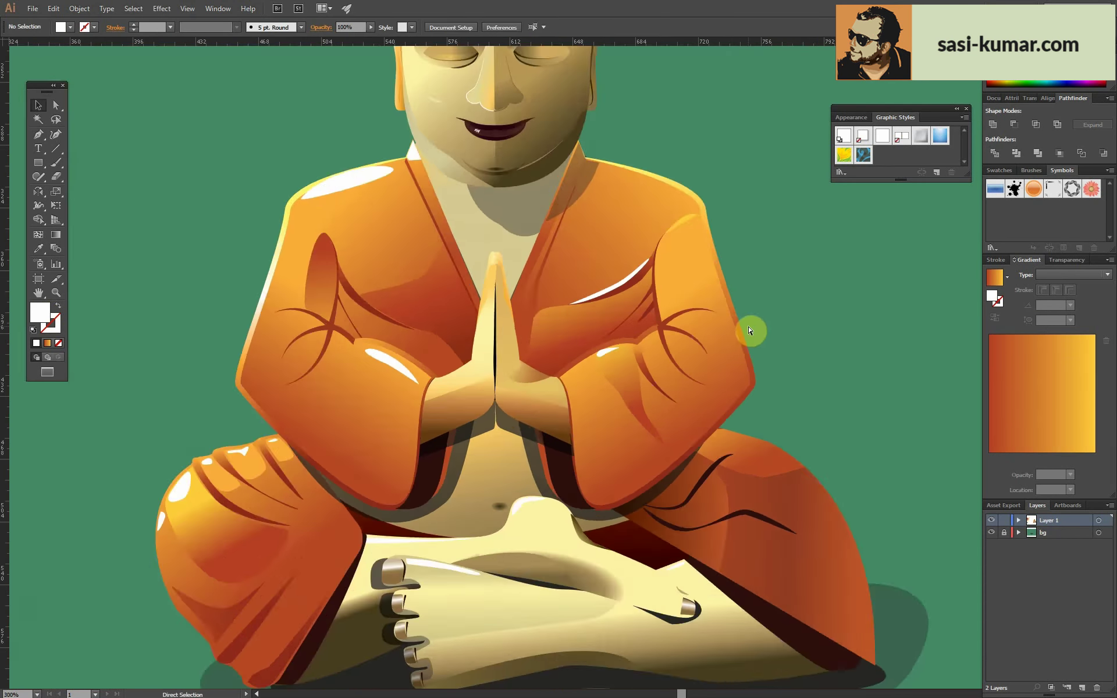
# - Finish the fold line with a red-brown stroke and add a stop to the sleeve gradient
pyautogui.scroll(1, 749, 330)
pyautogui.click(566, 518)
pyautogui.click(59, 305)
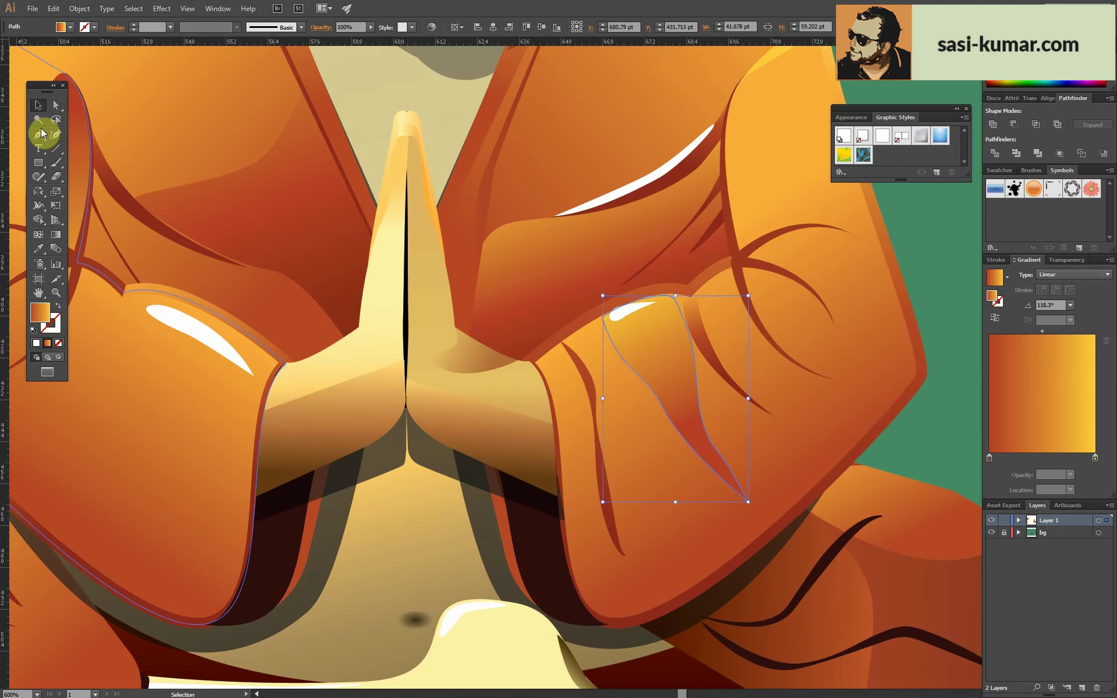
pyautogui.press('a')
pyautogui.click(719, 449)
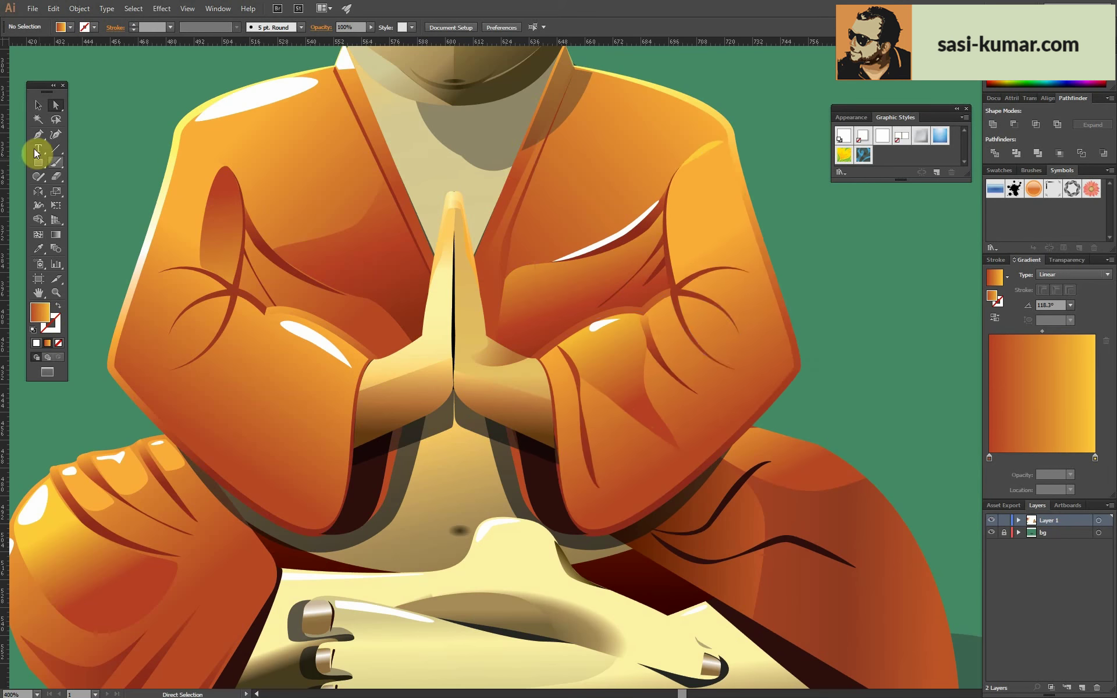
pyautogui.click(1029, 458)
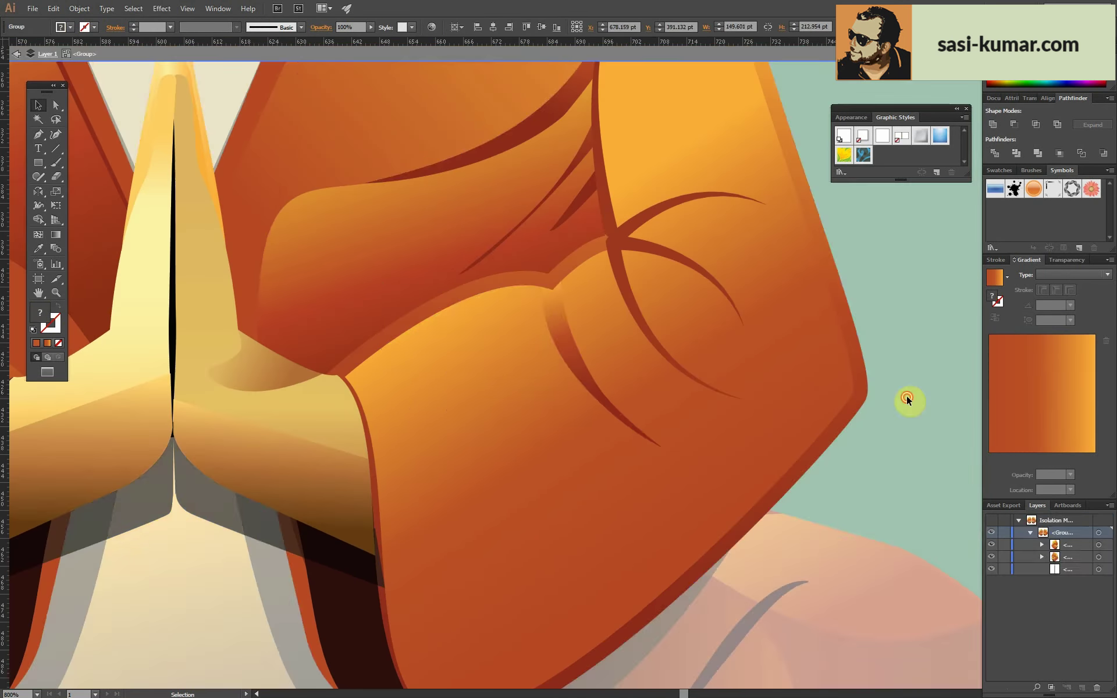
# - Reshape the sleeve outline and the crescent crease's corner anchor in isolation mode
pyautogui.doubleClick(505, 420)
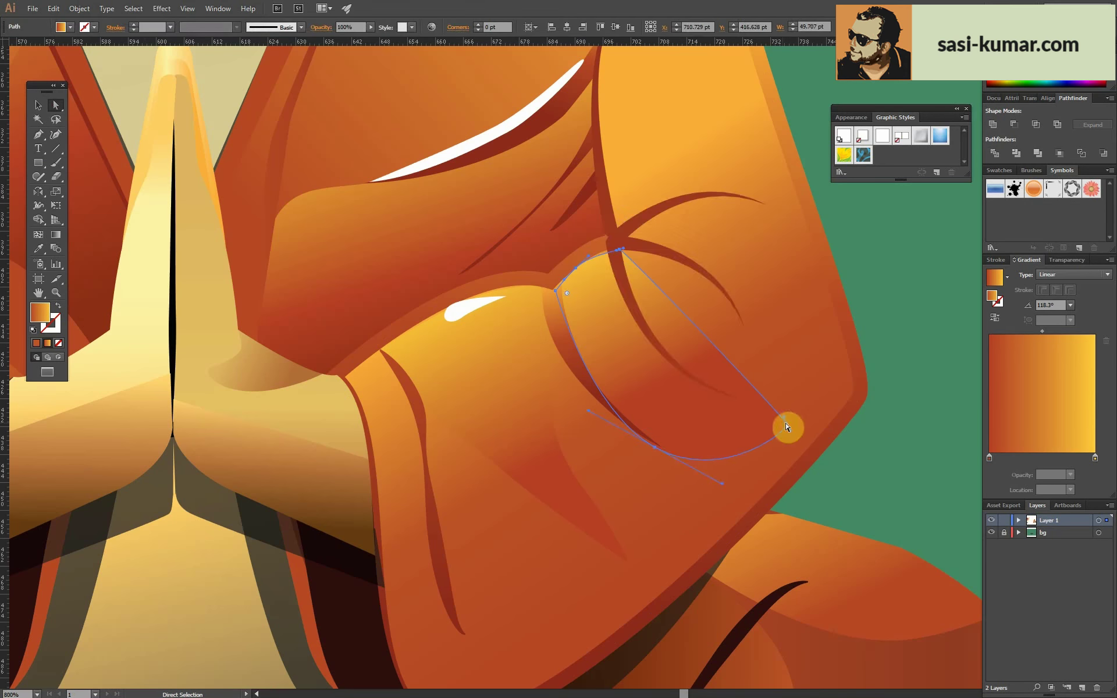
pyautogui.click(43, 141)
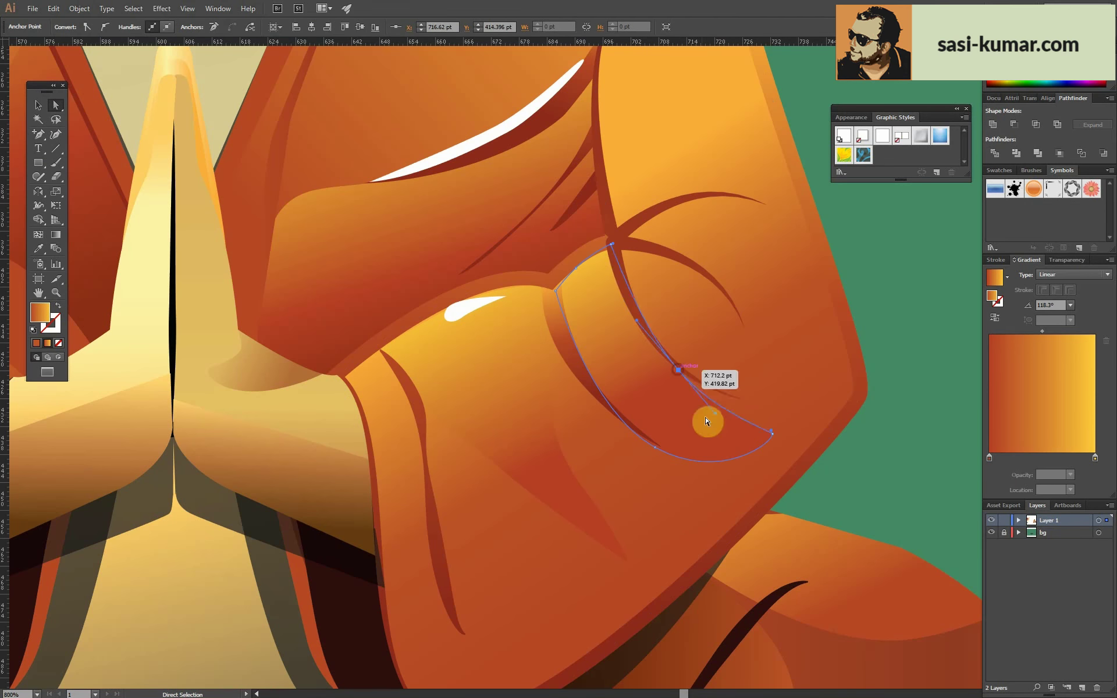
pyautogui.moveTo(664, 465); pyautogui.dragTo(679, 467)
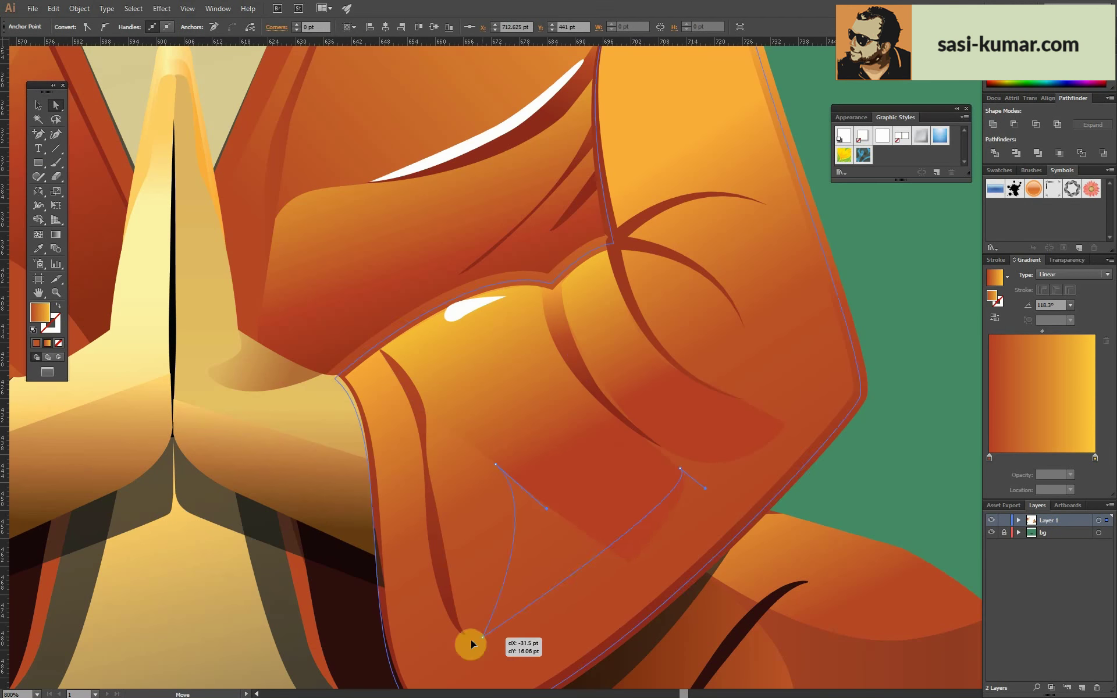
pyautogui.click(435, 588)
pyautogui.scroll(-5, 418, 379)
pyautogui.scroll(-3, 777, 308)
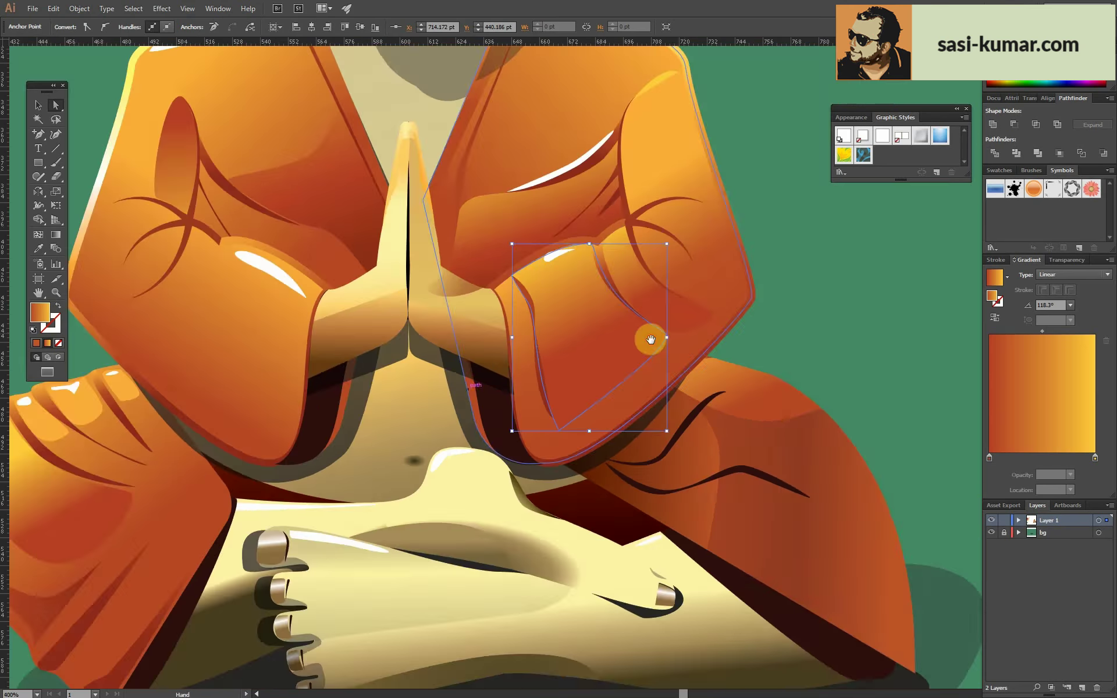
pyautogui.scroll(5, 419, 242)
pyautogui.scroll(3, 418, 242)
pyautogui.press('v')
pyautogui.click(459, 341)
pyautogui.click(637, 291)
# - Adjust the first colour stop of the right sleeve's gradient
pyautogui.scroll(-3, 637, 291)
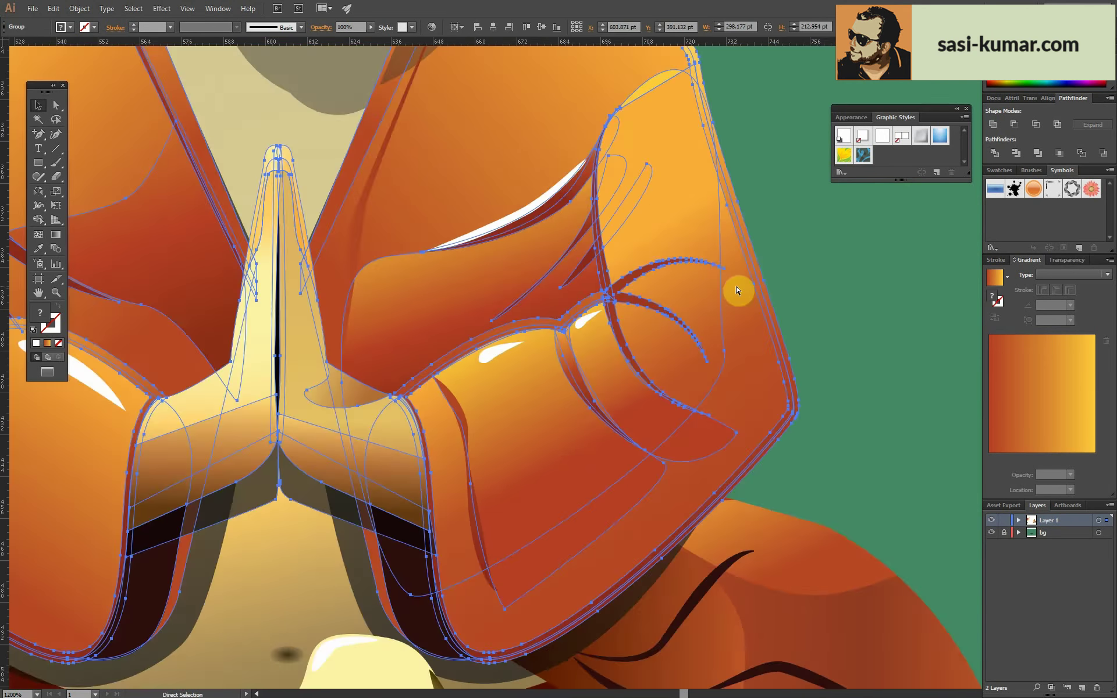
pyautogui.scroll(-2, 687, 282)
pyautogui.click(603, 410)
pyautogui.scroll(1, 602, 411)
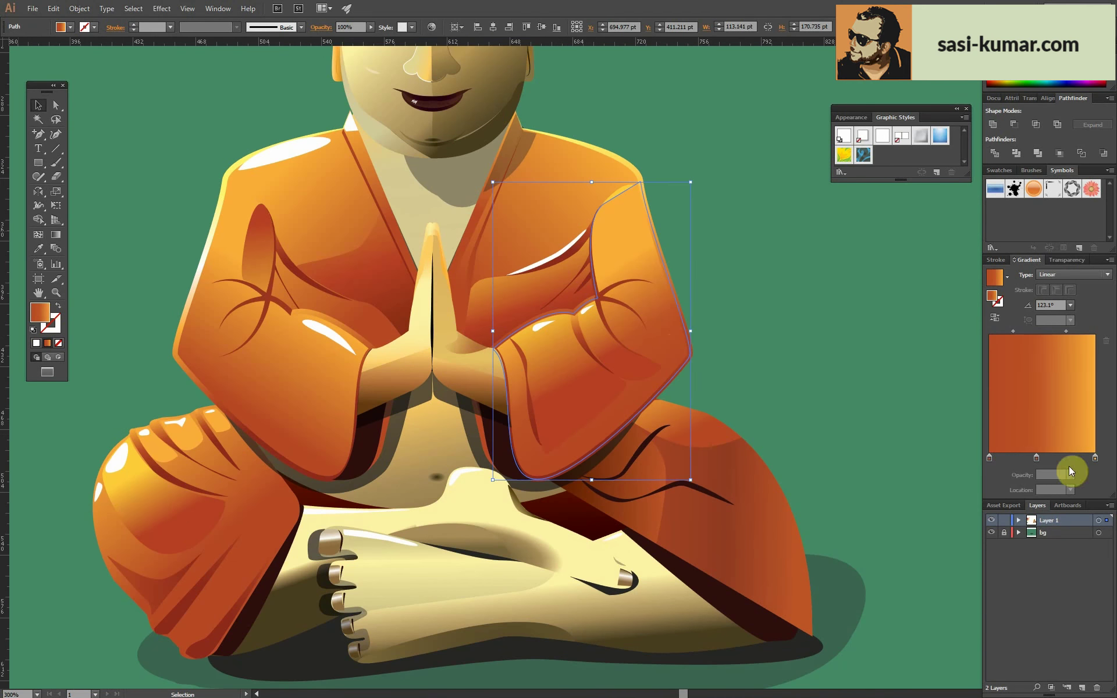
pyautogui.doubleClick(989, 457)
pyautogui.click(1027, 484)
pyautogui.click(740, 414)
pyautogui.scroll(-1, 708, 388)
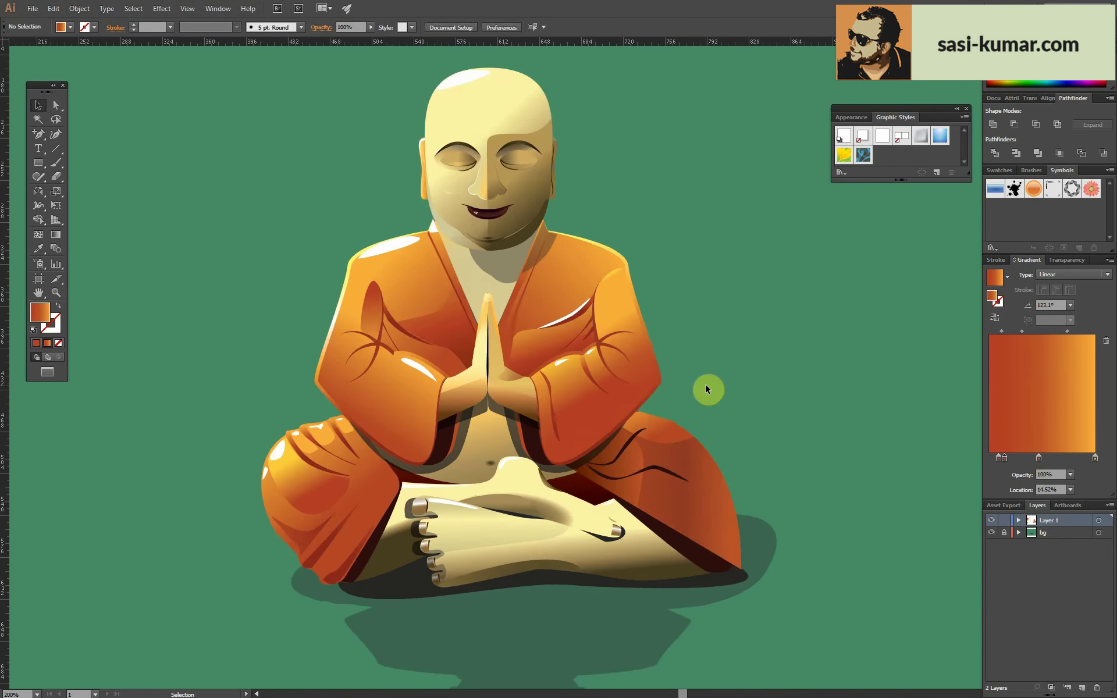
pyautogui.scroll(2, 359, 441)
pyautogui.scroll(1, 374, 272)
# - Draw a three-point fold line on the opposite sleeve with the robe's dark-red gradient
pyautogui.press('p')
pyautogui.click(375, 270)
pyautogui.click(339, 332)
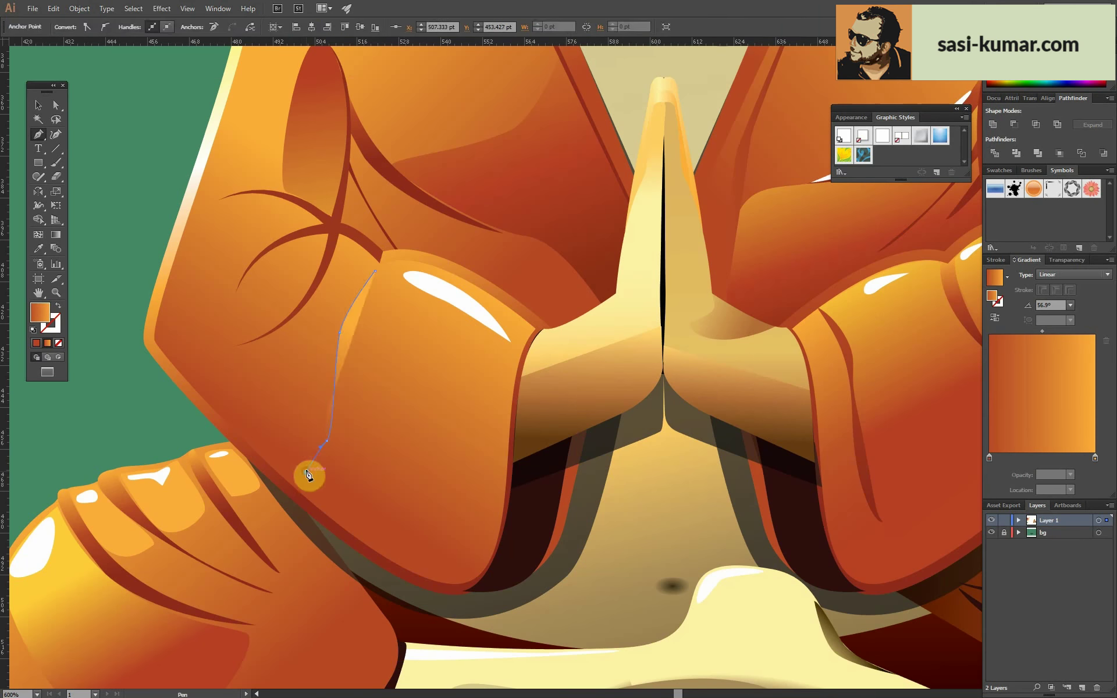
pyautogui.click(326, 441)
pyautogui.press('i')
pyautogui.click(253, 273)
# - Give the fold line a tapered width profile and enlarge and reshape the chin shadow
pyautogui.click(997, 259)
pyautogui.click(1044, 290)
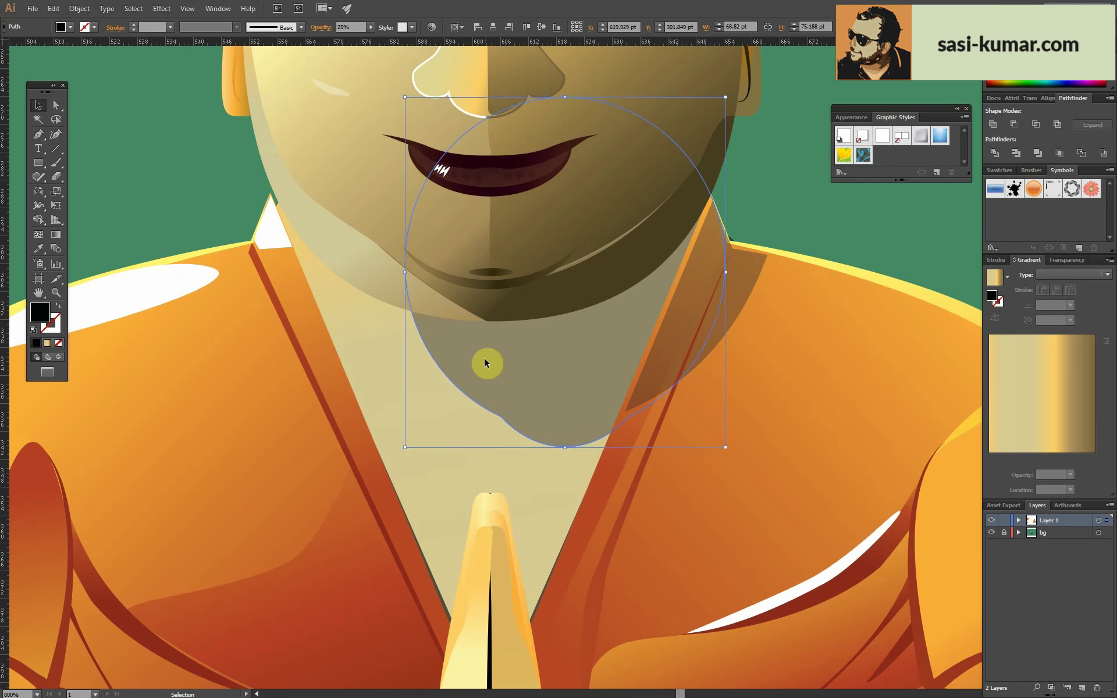
pyautogui.moveTo(409, 276); pyautogui.dragTo(474, 270)
pyautogui.moveTo(591, 357)
pyautogui.mouseDown()
pyautogui.moveTo(627, 528)
pyautogui.moveTo(633, 473)
pyautogui.mouseUp()
pyautogui.click(55, 115)
pyautogui.moveTo(733, 226); pyautogui.dragTo(701, 150)
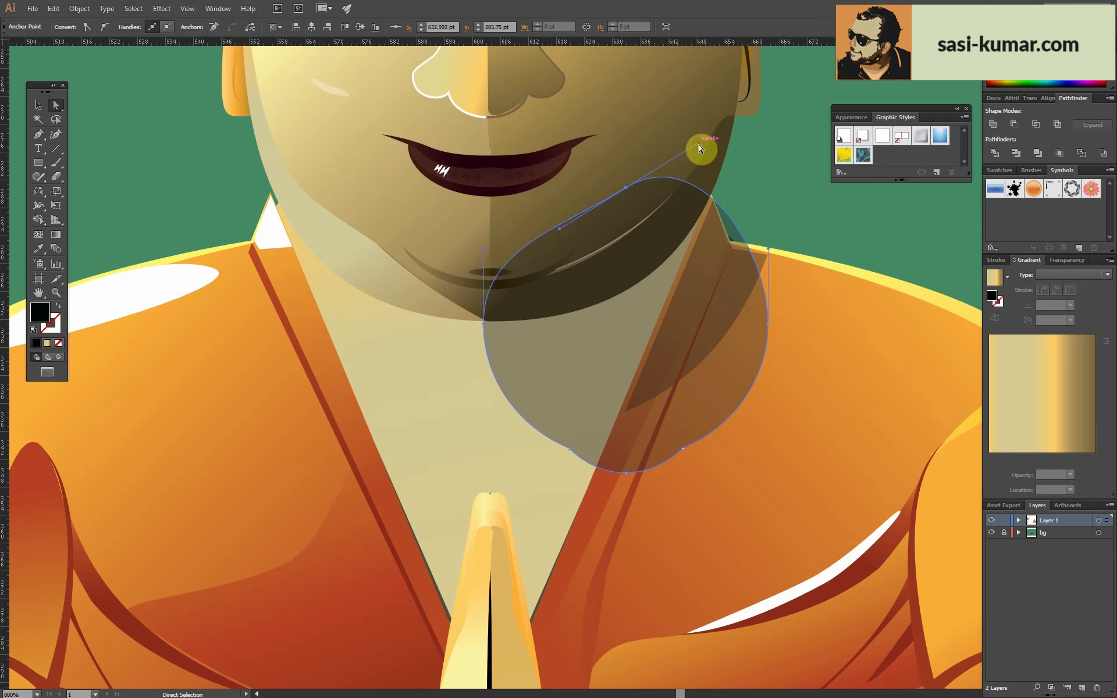
# - Trim the triangular neck shadow with Pathfinder to sit just below the chin
pyautogui.click(640, 336)
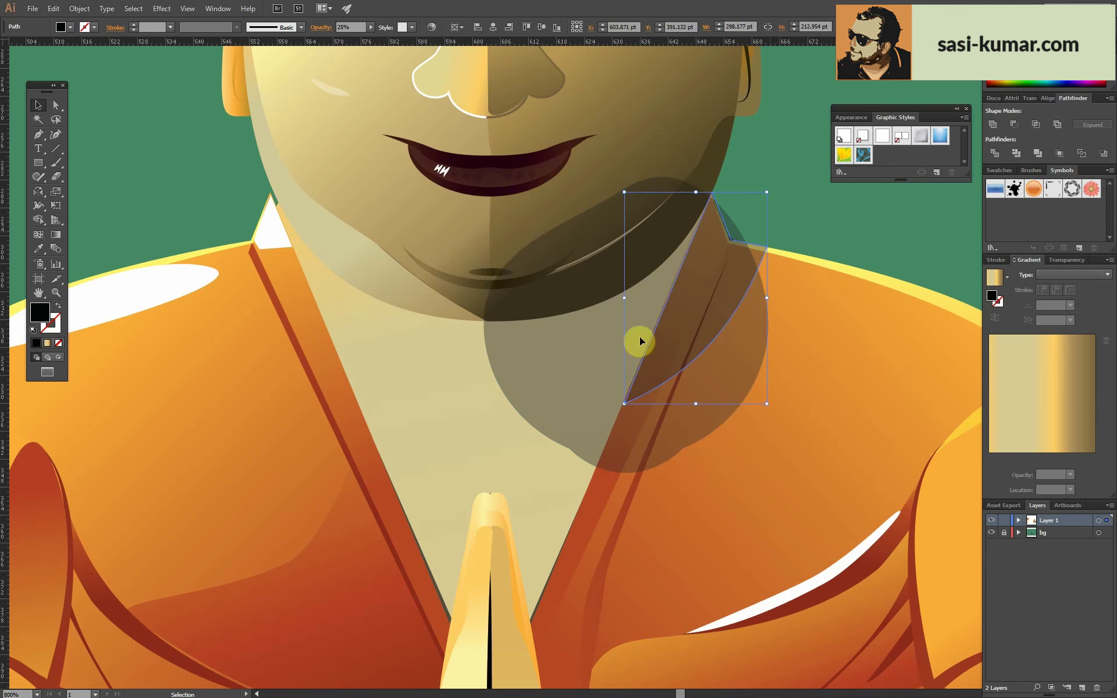
pyautogui.click(405, 308)
pyautogui.press('a')
pyautogui.click(552, 353)
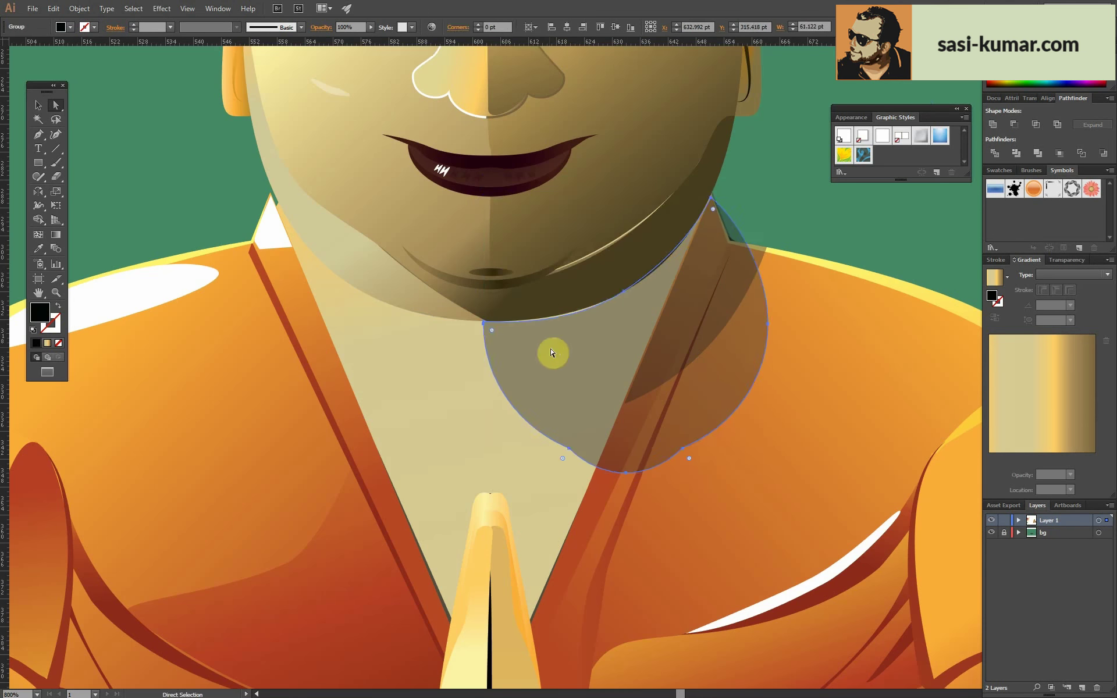
pyautogui.scroll(3, 711, 212)
# - Refine the trimmed neck shadow at the neck and shoulder corner
pyautogui.press('v')
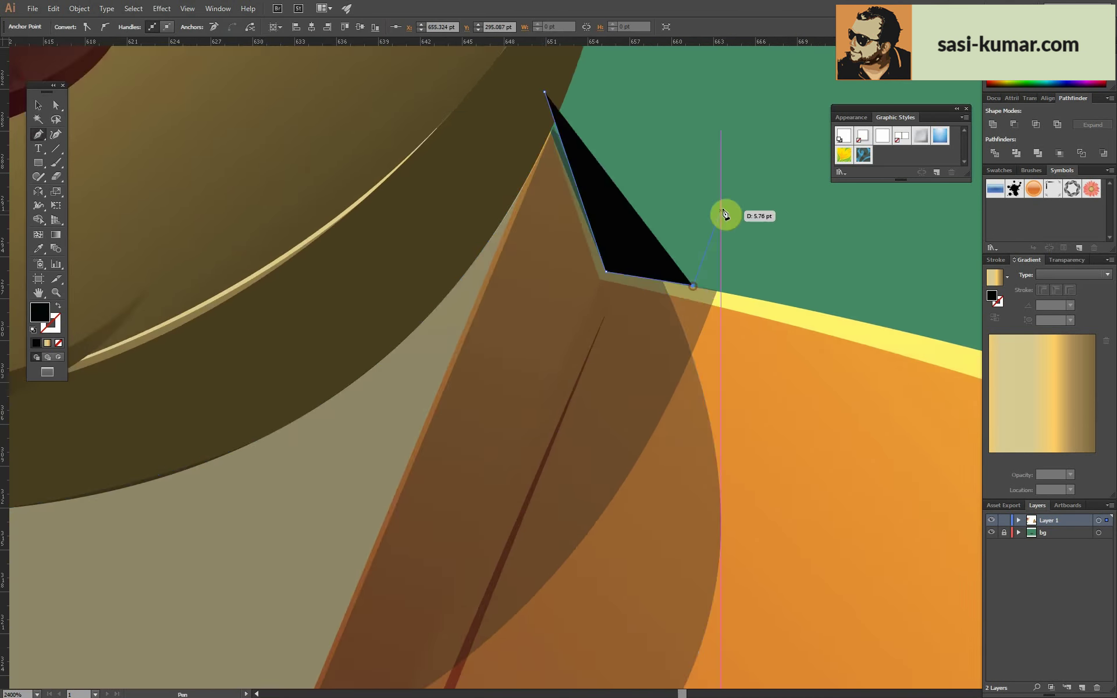
pyautogui.click(656, 239)
pyautogui.scroll(-5, 655, 240)
pyautogui.press('a')
pyautogui.click(594, 411)
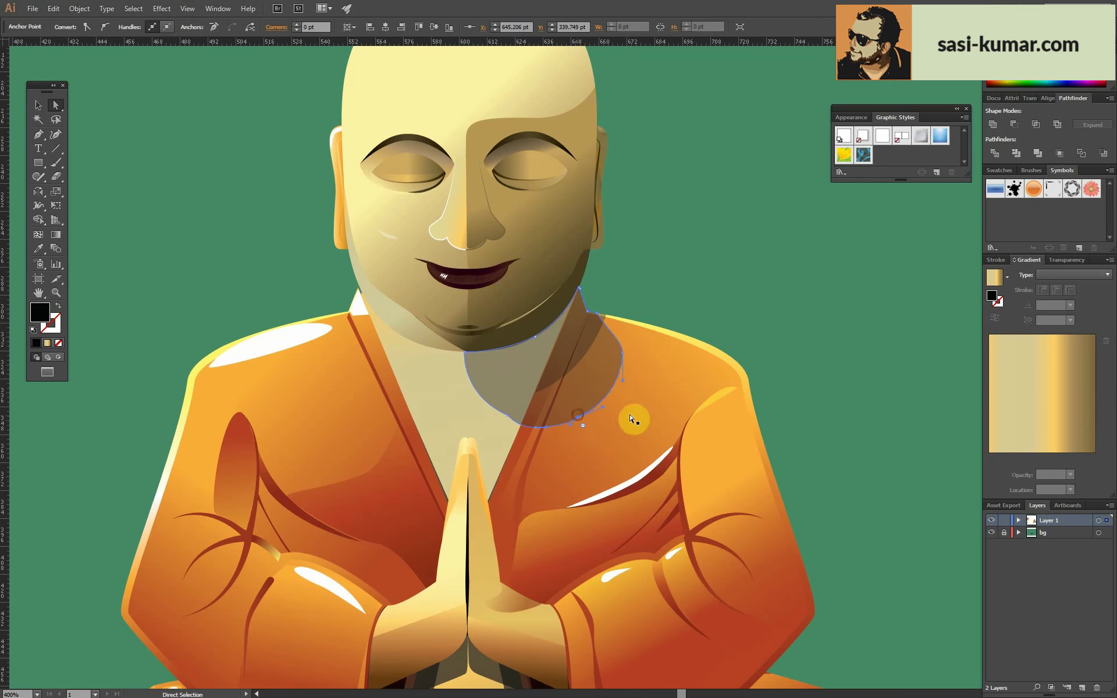
pyautogui.press('v')
pyautogui.scroll(3, 645, 326)
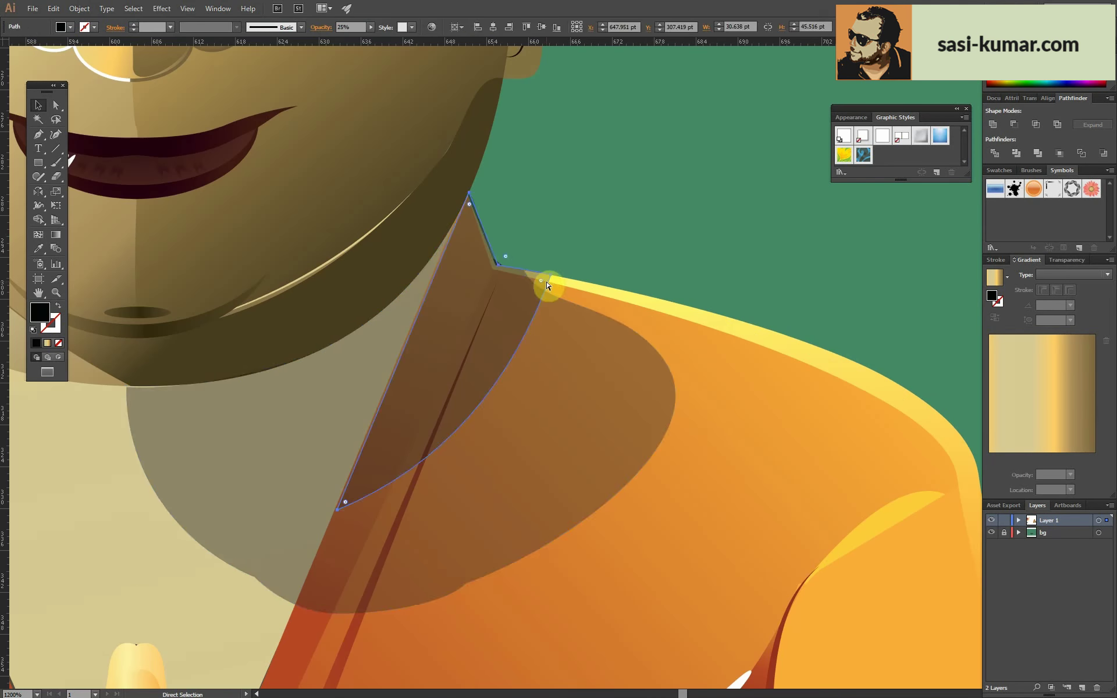
pyautogui.scroll(-6, 547, 285)
pyautogui.click(645, 244)
# - Shear the monk's ground shadow via Object > Transform > Shear so it slants behind him
pyautogui.hotkey('ctrl', '0')
pyautogui.click(442, 440)
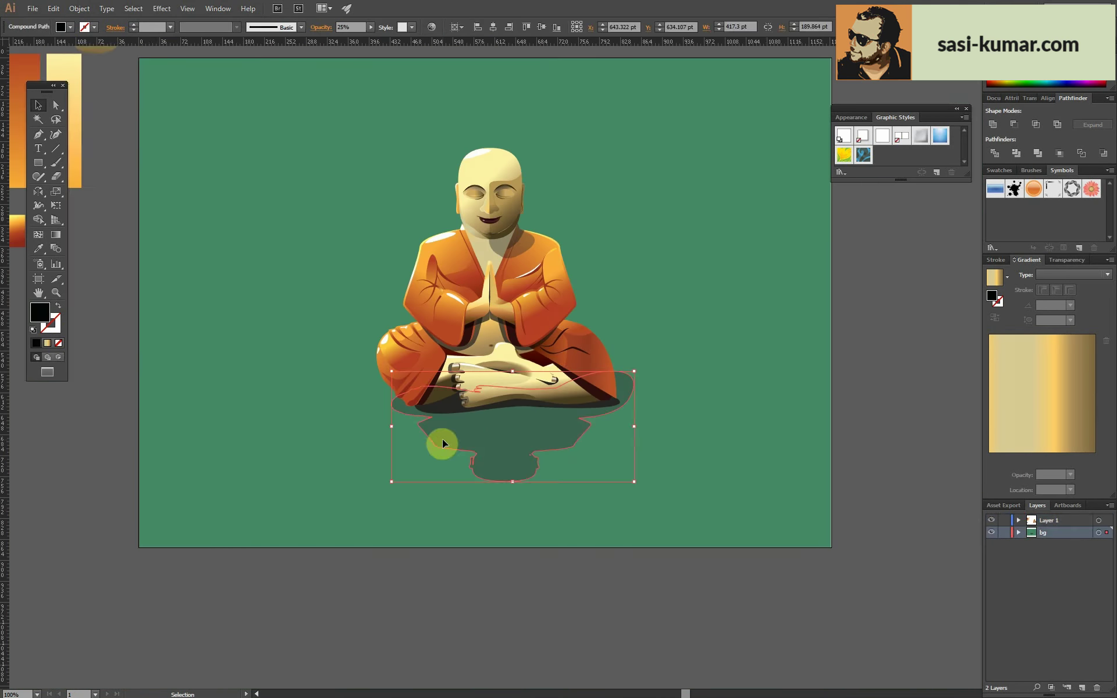
pyautogui.click(79, 8)
pyautogui.click(268, 91)
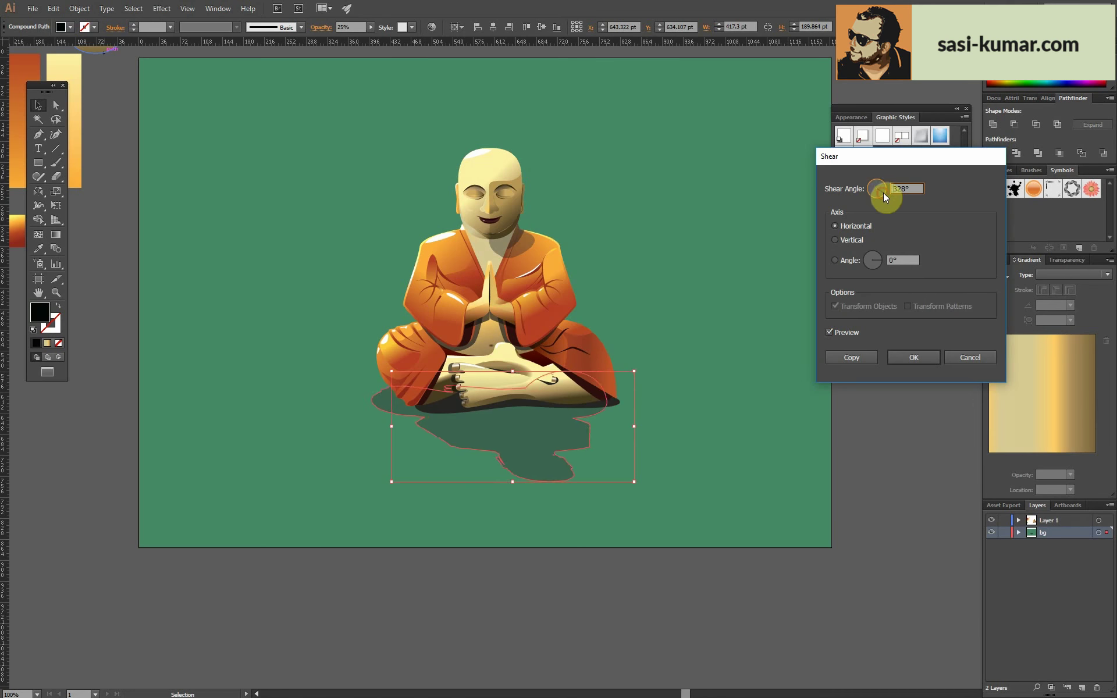
pyautogui.press('Return')
# - Zoom in on the lower robe and select a robe fold shape
pyautogui.click(617, 357)
pyautogui.hotkey('ctrl', '+')
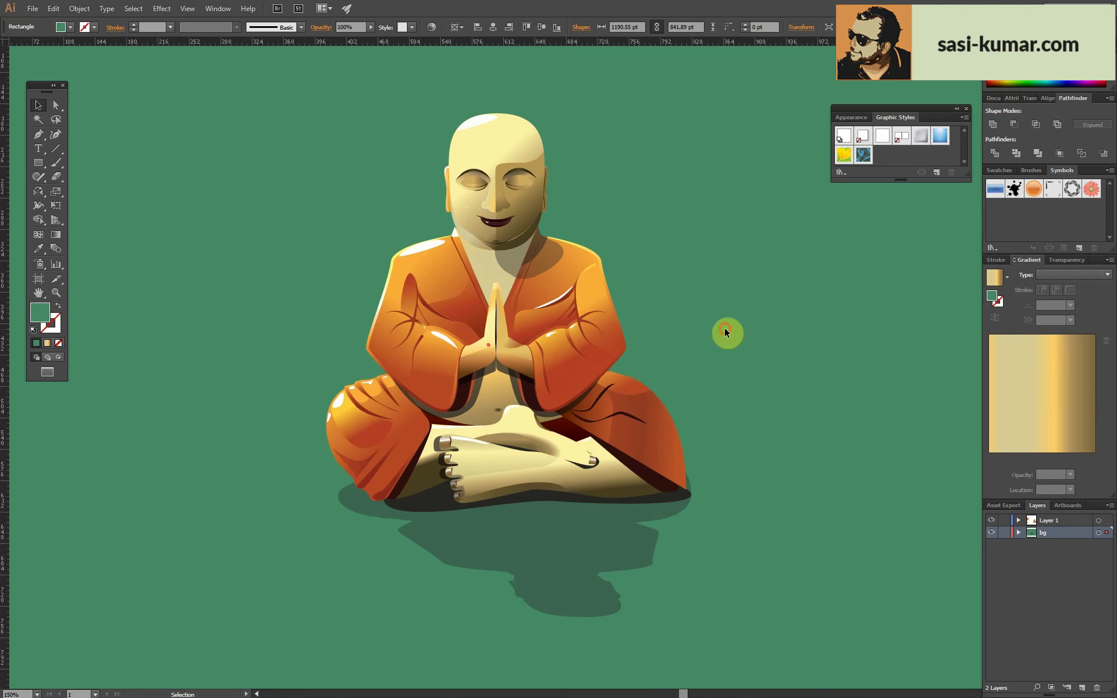
pyautogui.hotkey('ctrl', '0')
pyautogui.hotkey('ctrl', '+')
pyautogui.hotkey('ctrl', '+')
pyautogui.click(671, 389)
# - Darken the robe fold's gradient stop to rust and finish the first forehead wrinkle
pyautogui.doubleClick(1060, 462)
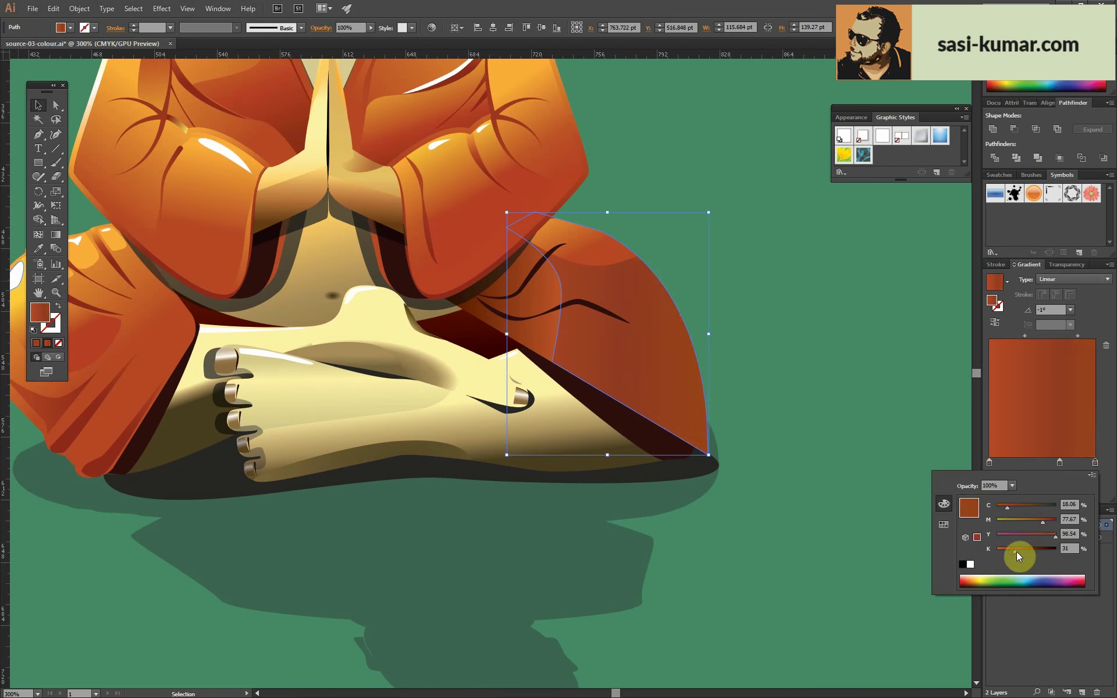
pyautogui.moveTo(1044, 523); pyautogui.dragTo(1013, 551)
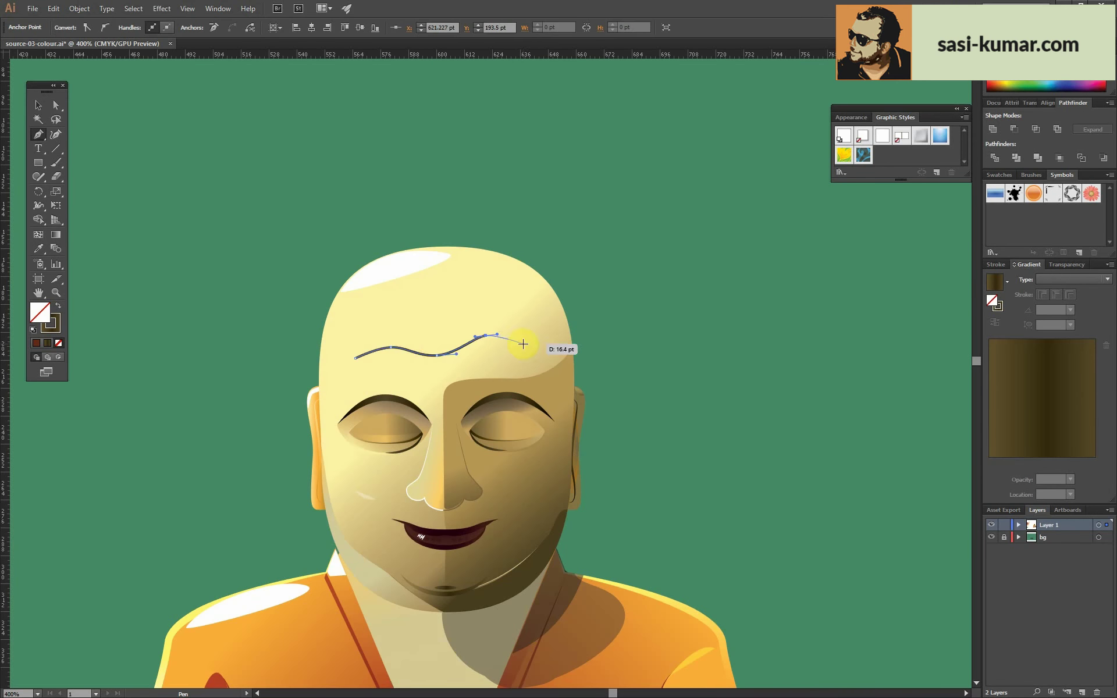
pyautogui.click(522, 343)
pyautogui.hotkey('ctrl', '+')
pyautogui.press('v')
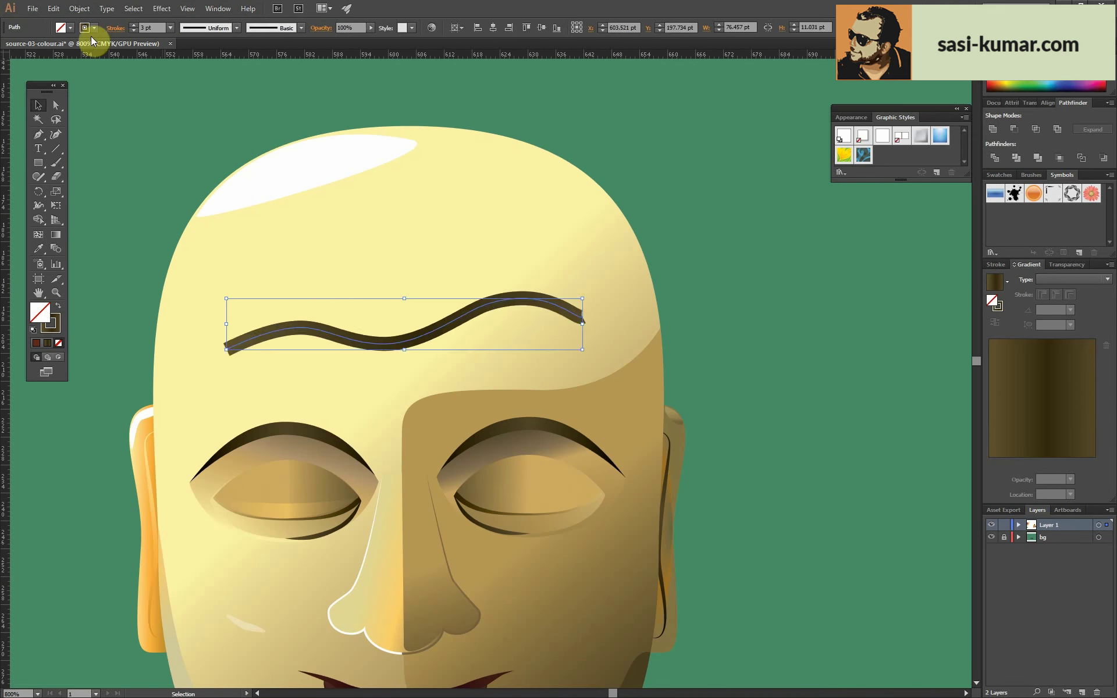
pyautogui.hotkey('ctrl', '-')
# - Draw the second and third curved forehead wrinkles above the brow
pyautogui.press('p')
pyautogui.click(532, 324)
pyautogui.click(487, 319)
pyautogui.click(459, 334)
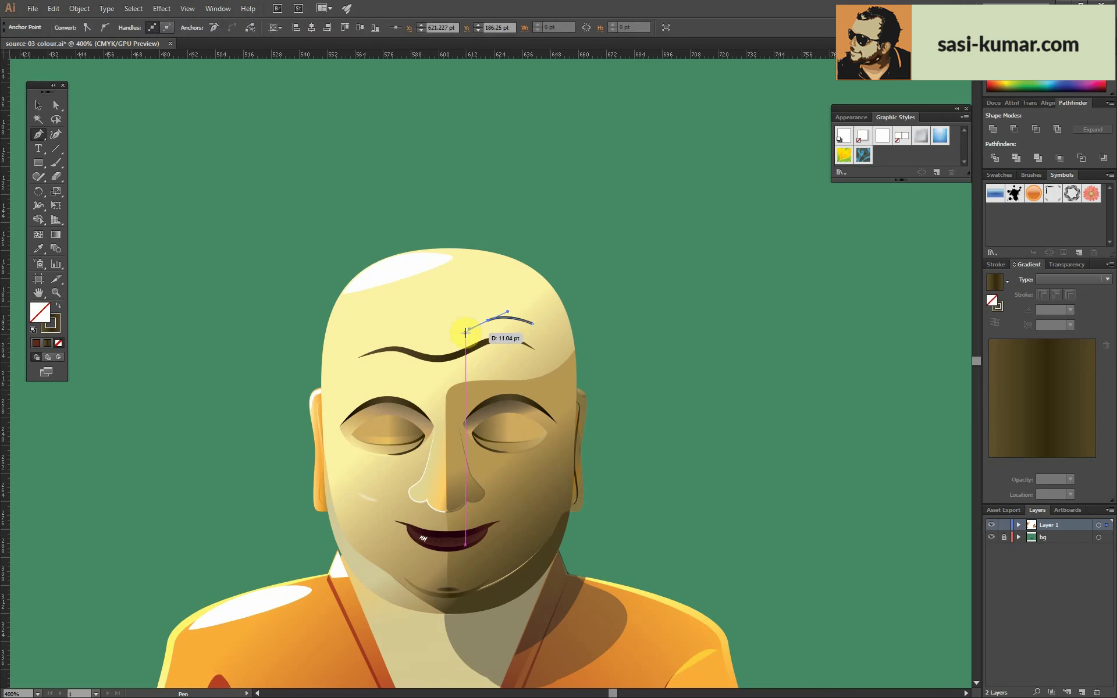
pyautogui.hotkey('ctrl', '+')
pyautogui.press('p')
pyautogui.click(399, 243)
pyautogui.click(456, 222)
pyautogui.moveTo(499, 230); pyautogui.dragTo(527, 222)
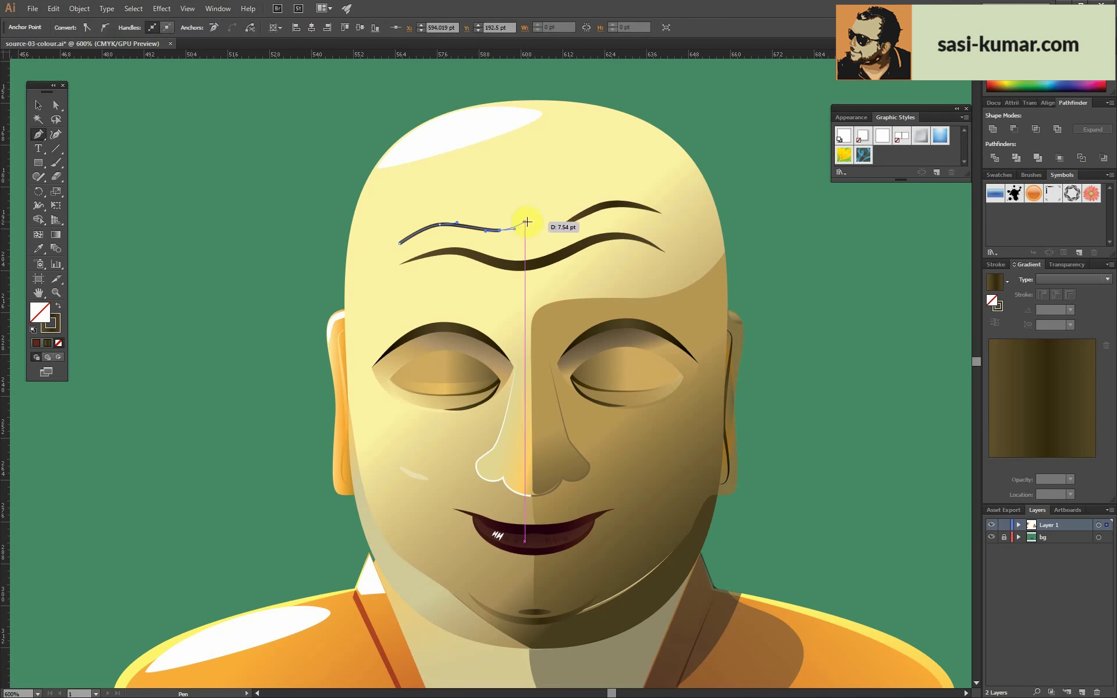
# - Apply a tapered width profile to the three wrinkles and simplify their paths
pyautogui.click(237, 28)
pyautogui.click(212, 70)
pyautogui.hotkey('ctrl', '-')
pyautogui.hotkey('ctrl', '+')
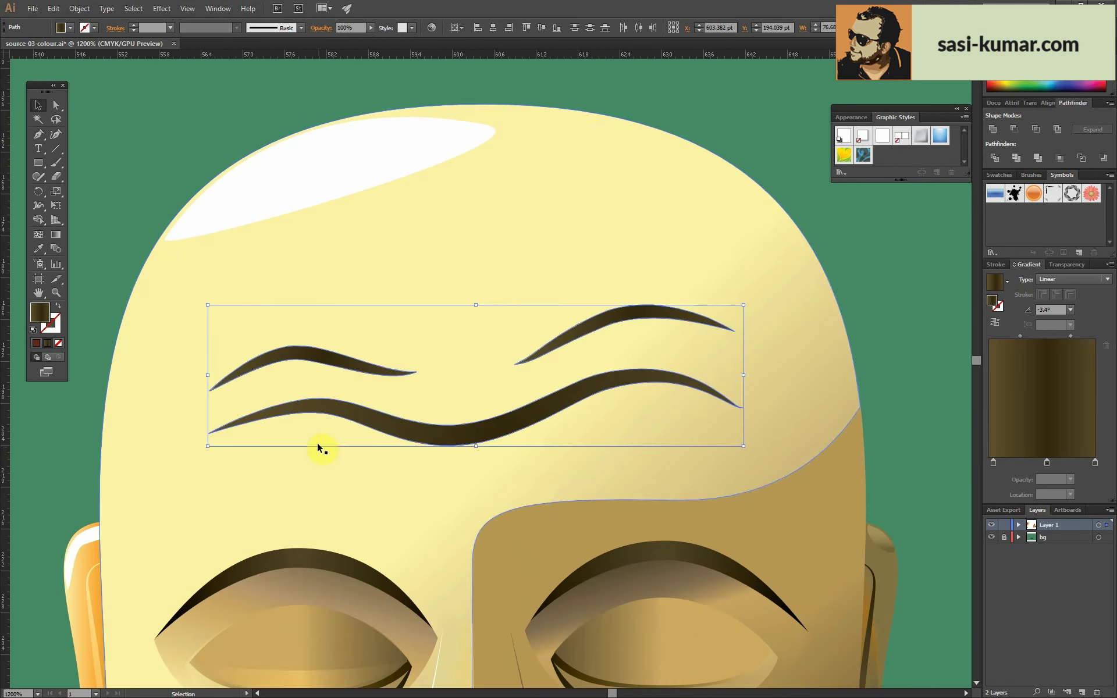
pyautogui.click(735, 249)
pyautogui.press('Return')
pyautogui.click(738, 130)
pyautogui.hotkey('ctrl', '-')
pyautogui.hotkey('ctrl', '-')
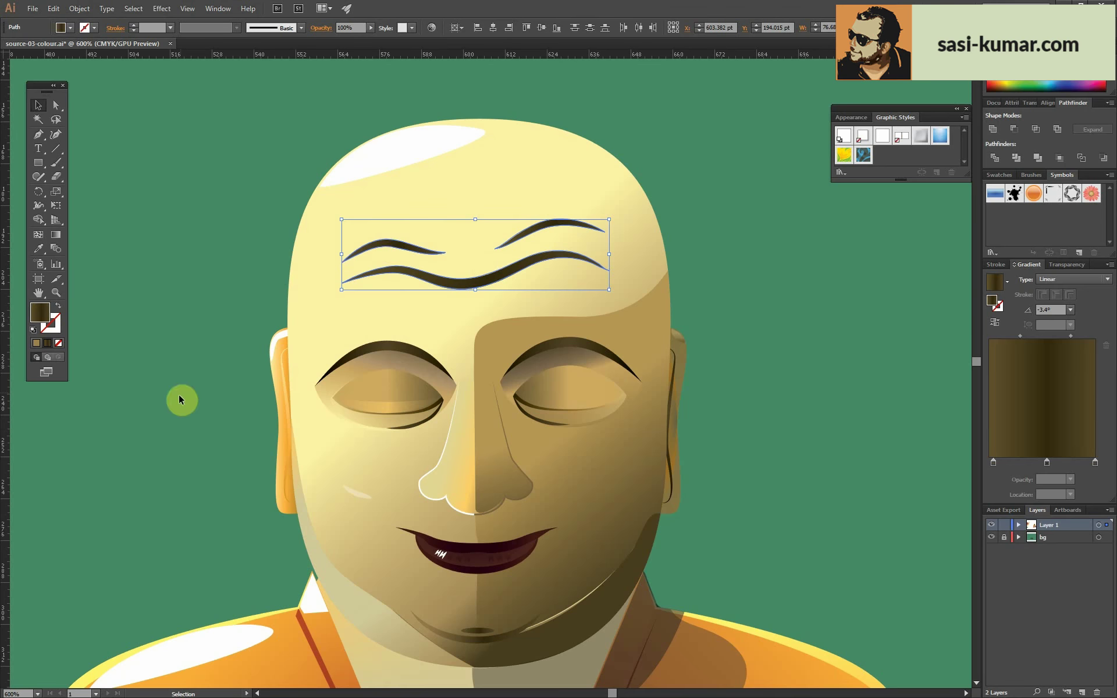
# - Redirect the wrinkle gradient and lighten it with a light brown stop
pyautogui.press('g')
pyautogui.moveTo(345, 248); pyautogui.dragTo(609, 229)
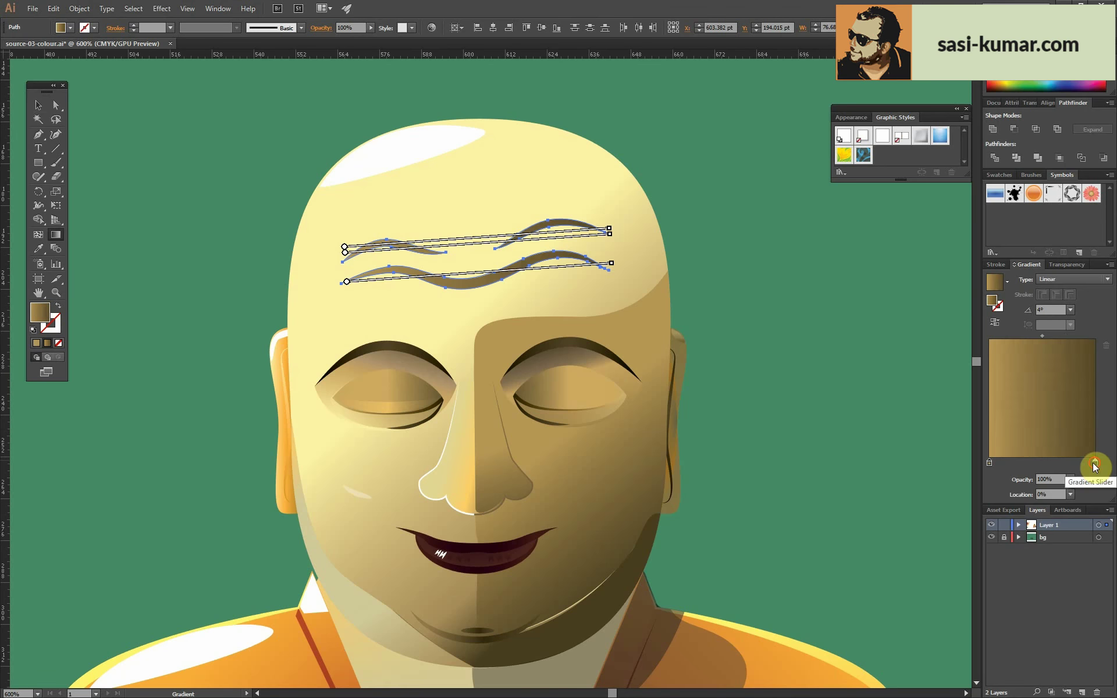
pyautogui.doubleClick(989, 462)
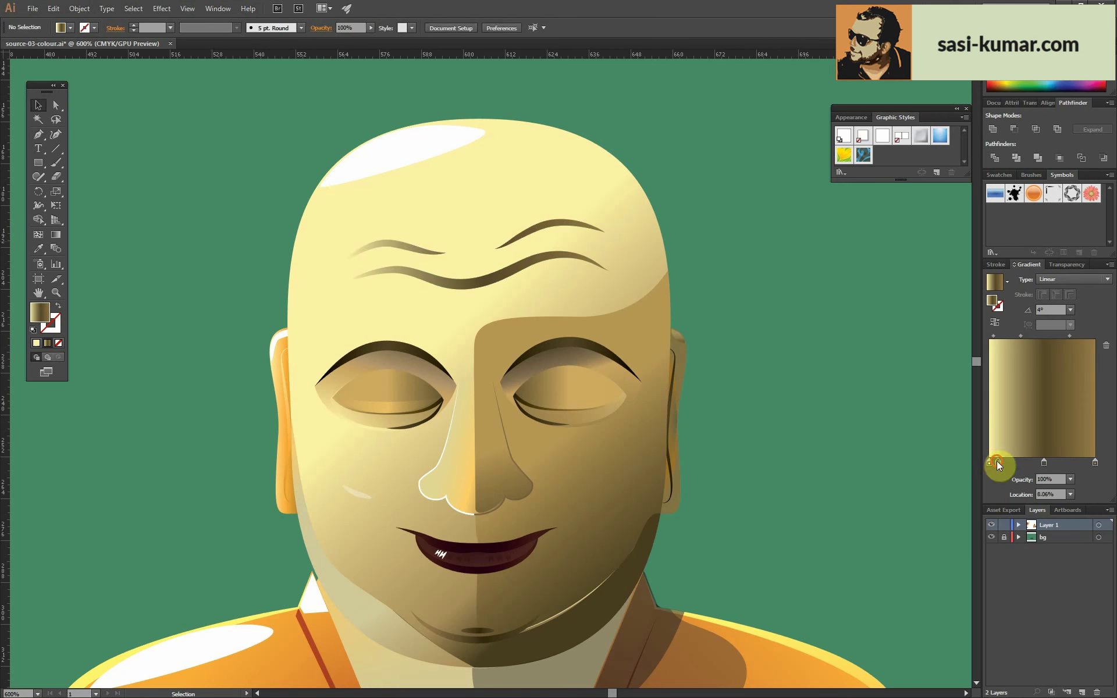
pyautogui.moveTo(997, 461); pyautogui.dragTo(1067, 466)
pyautogui.hotkey('ctrl', '-')
pyautogui.click(516, 256)
# - Confirm the eyelid gradient stop colour and adjust the small cheek shape's opacity
pyautogui.doubleClick(1042, 463)
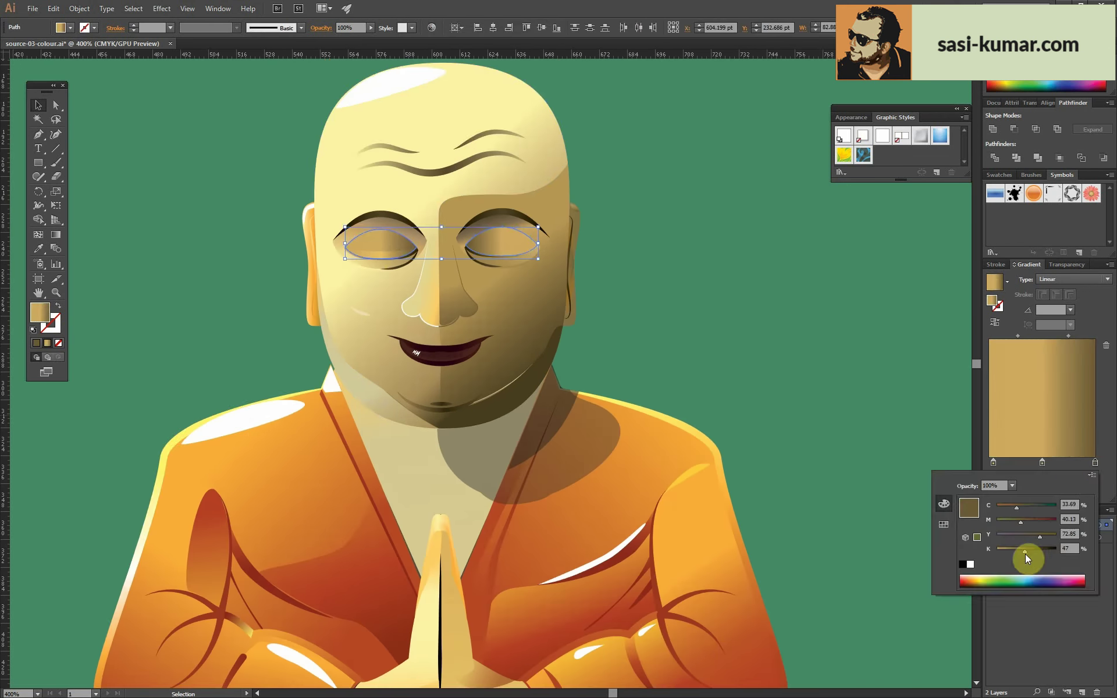
pyautogui.press('Escape')
pyautogui.hotkey('ctrl', '+')
pyautogui.click(379, 192)
pyautogui.click(346, 27)
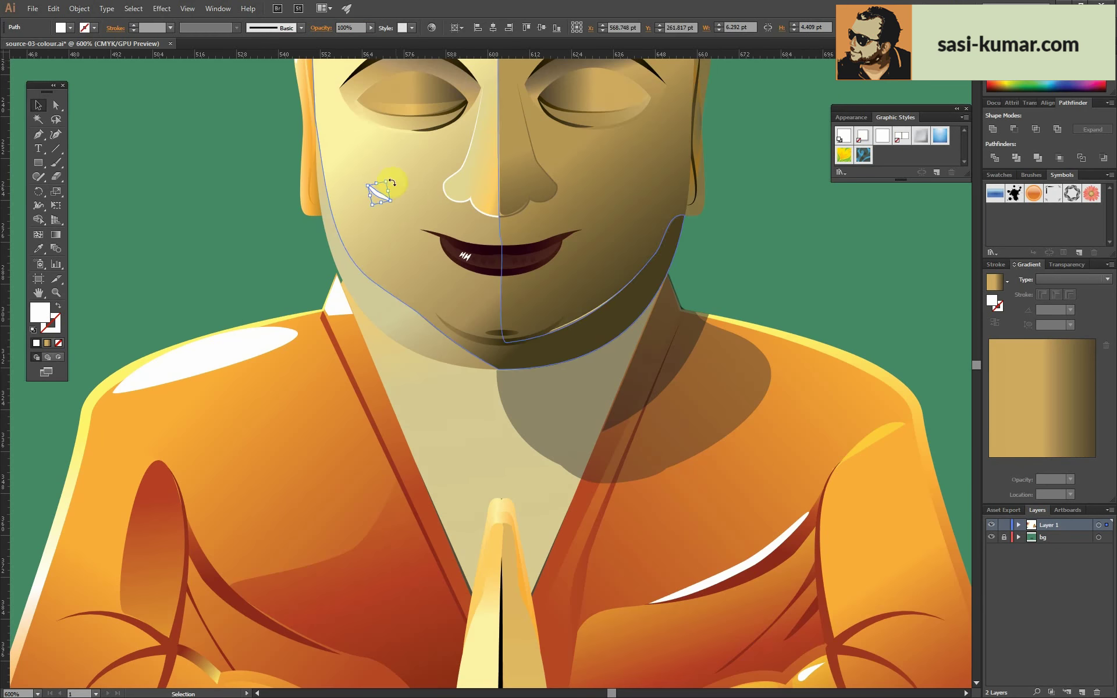
pyautogui.hotkey('ctrl', '-')
pyautogui.hotkey('ctrl', '-')
pyautogui.hotkey('ctrl', '-')
# - Give the belly skin shape the chest's gradient and angle its gradient direction
pyautogui.click(482, 317)
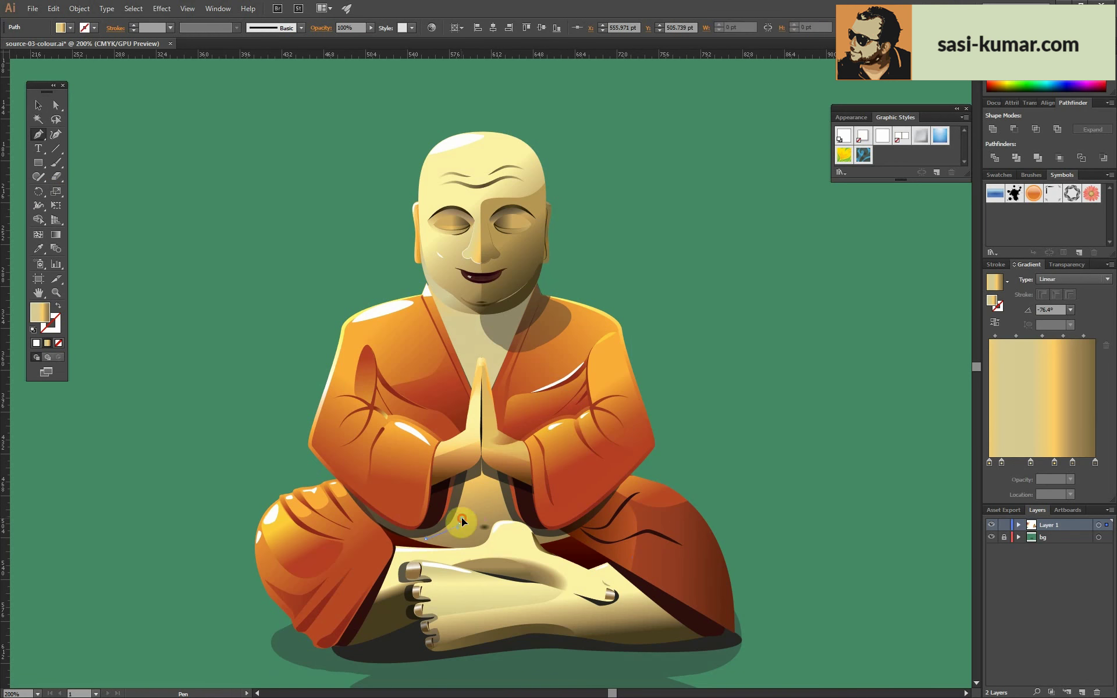
pyautogui.click(463, 331)
pyautogui.hotkey('ctrl', '+')
pyautogui.press('a')
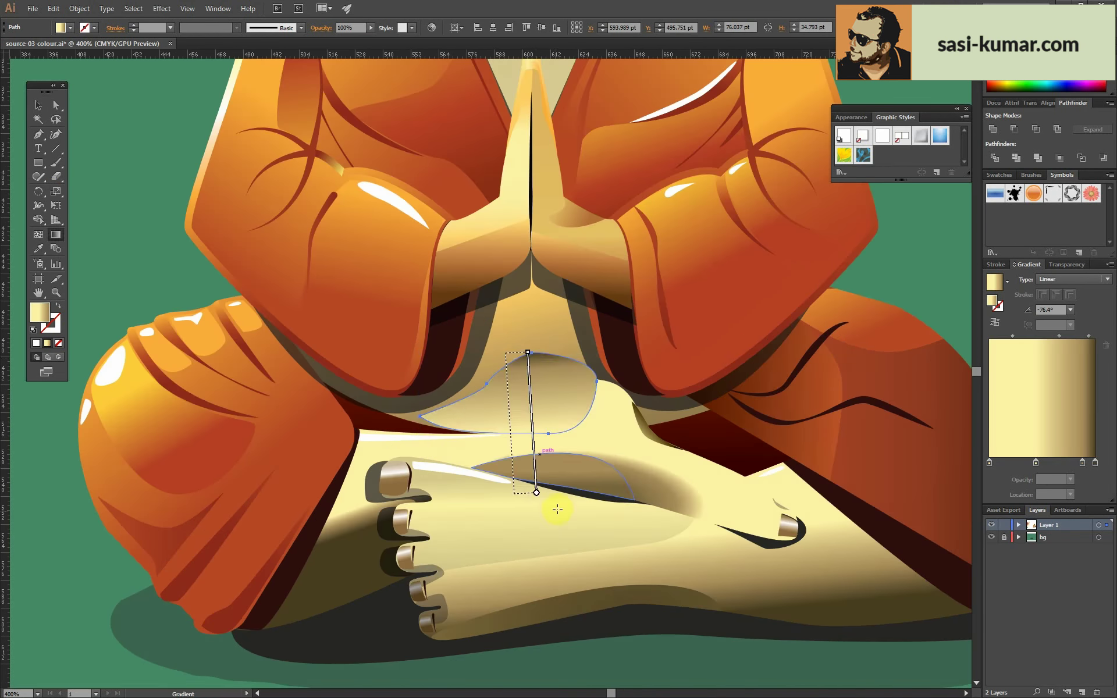
pyautogui.moveTo(535, 436); pyautogui.dragTo(473, 399)
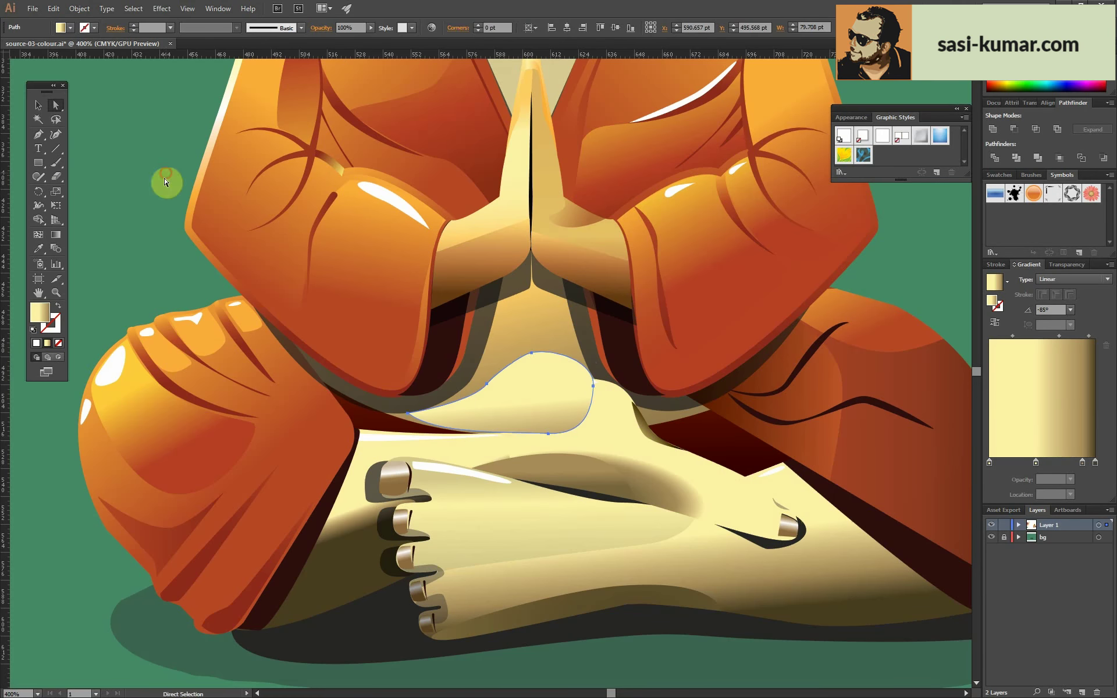
pyautogui.click(165, 181)
pyautogui.press('v')
pyautogui.hotkey('ctrl', '-')
pyautogui.hotkey('ctrl', '-')
pyautogui.hotkey('ctrl', '-')
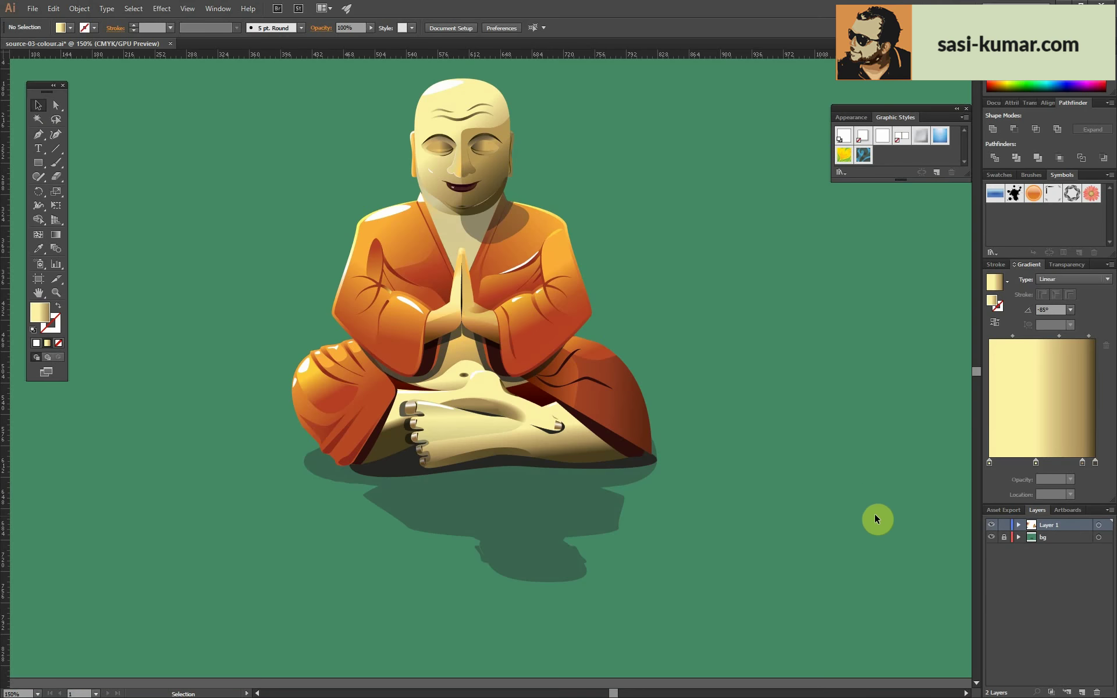
# - Select the chin shadow path and an anchor on its curve, checking it in outline view
pyautogui.hotkey('ctrl', '+')
pyautogui.hotkey('ctrl', '+')
pyautogui.hotkey('ctrl', '+')
pyautogui.hotkey('ctrl', '+')
pyautogui.hotkey('ctrl', '+')
pyautogui.hotkey('ctrl', '+')
pyautogui.hotkey('ctrl', 'y')
pyautogui.click(56, 105)
pyautogui.click(202, 464)
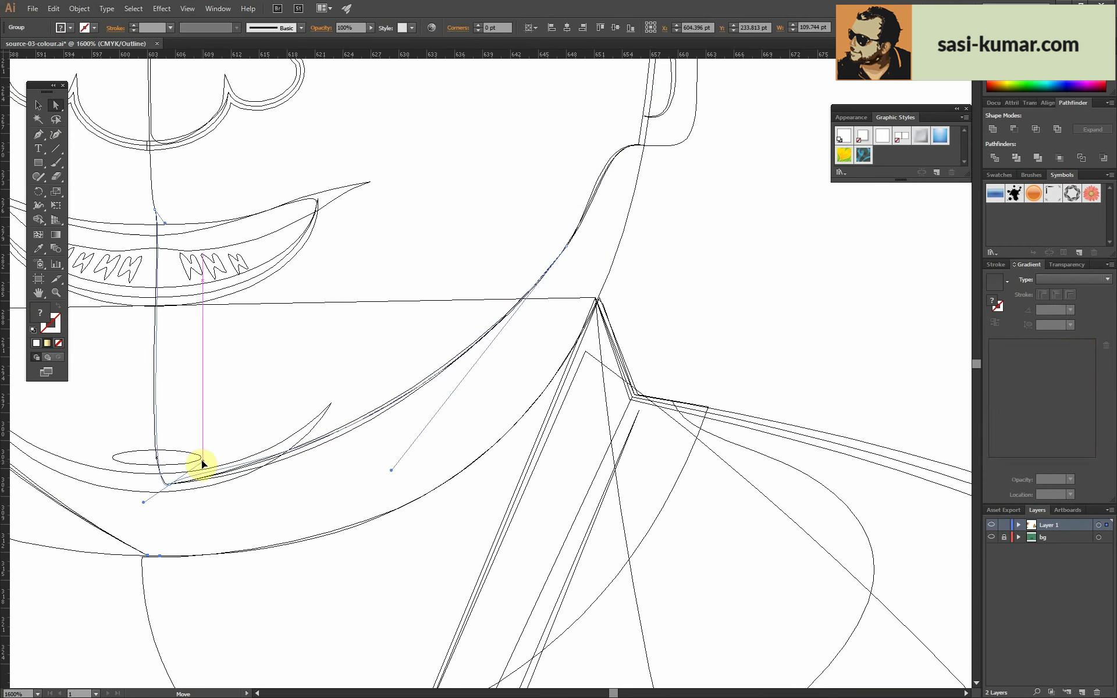
pyautogui.hotkey('ctrl', '+')
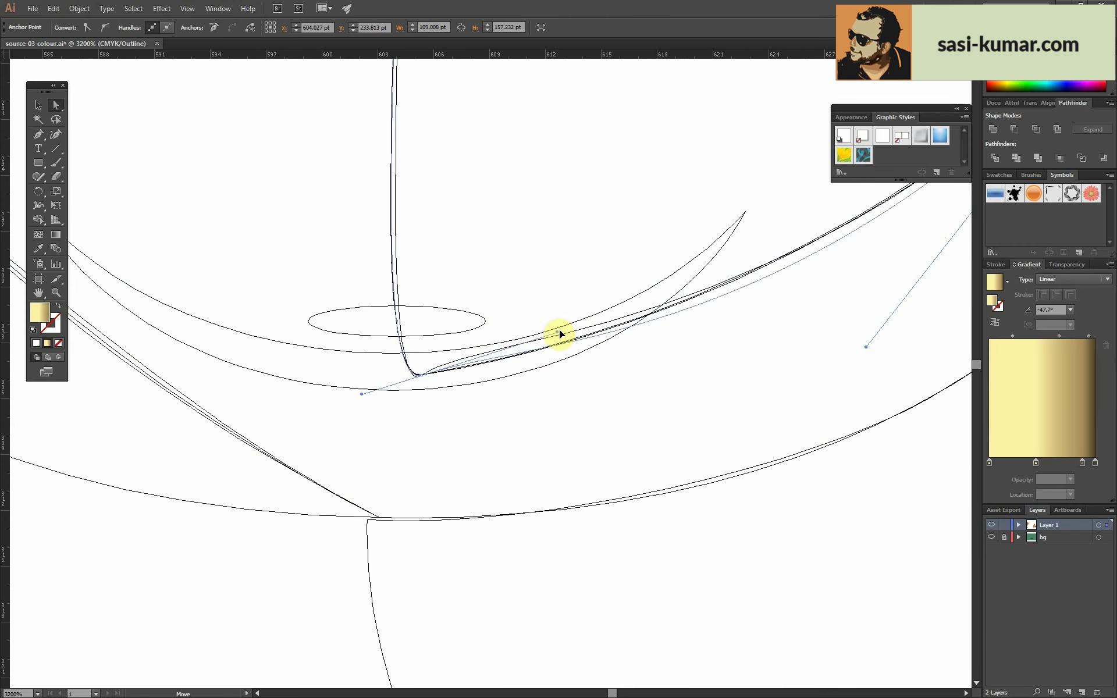
pyautogui.hotkey('ctrl', 'y')
pyautogui.hotkey('ctrl', '-')
pyautogui.hotkey('ctrl', '-')
pyautogui.hotkey('ctrl', '-')
pyautogui.hotkey('ctrl', '+')
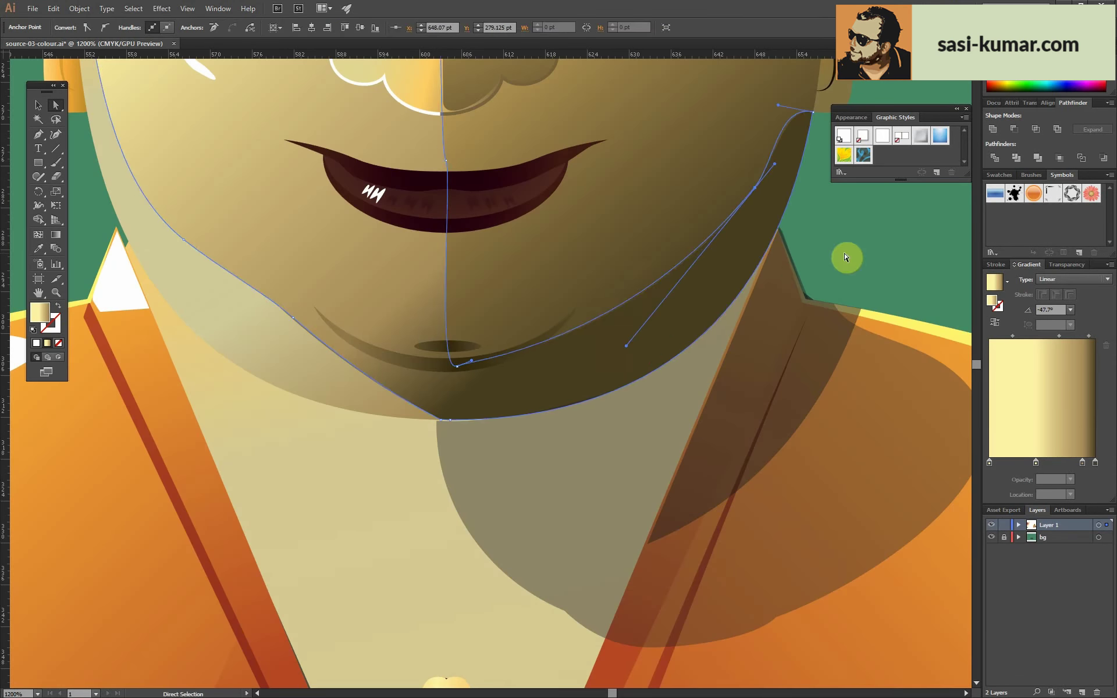
pyautogui.hotkey('ctrl', '-')
pyautogui.hotkey('ctrl', '-')
pyautogui.hotkey('ctrl', '-')
# - Convert the toe-tip highlight anchor to a smooth point
pyautogui.hotkey('ctrl', '-')
pyautogui.hotkey('ctrl', '+')
pyautogui.hotkey('ctrl', '+')
pyautogui.hotkey('ctrl', '+')
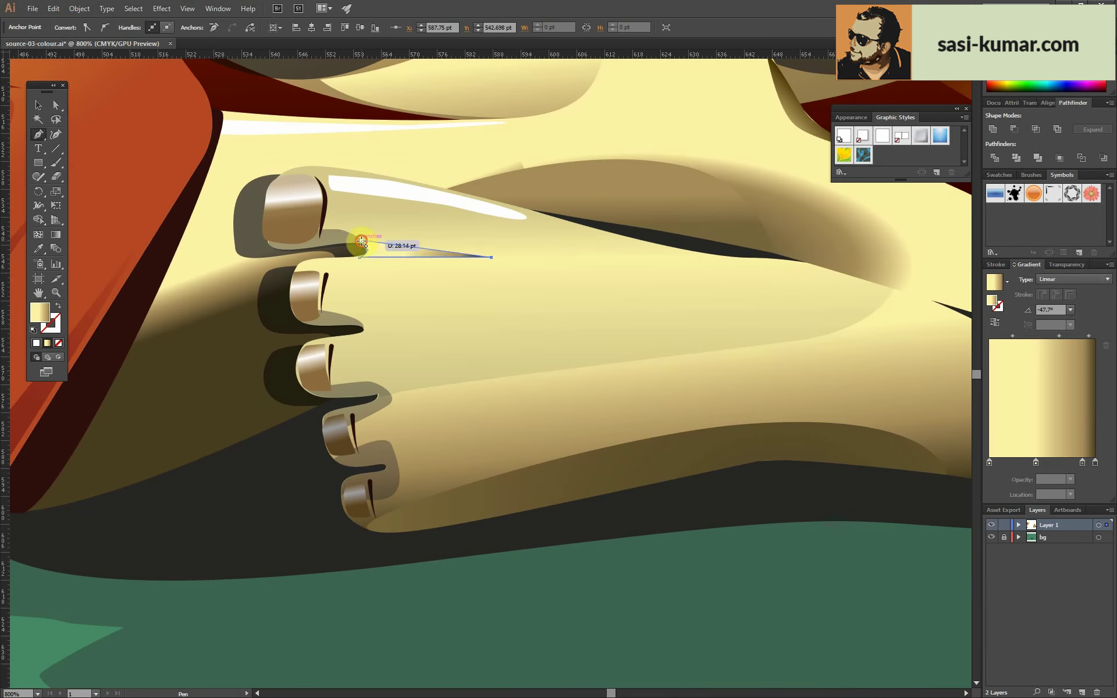
pyautogui.hotkey('ctrl', '+')
pyautogui.hotkey('ctrl', '+')
pyautogui.hotkey('ctrl', '+')
pyautogui.hotkey('ctrl', '-')
pyautogui.hotkey('ctrl', '-')
pyautogui.hotkey('ctrl', '-')
pyautogui.hotkey('ctrl', '+')
pyautogui.hotkey('ctrl', '+')
pyautogui.hotkey('ctrl', '+')
pyautogui.press('a')
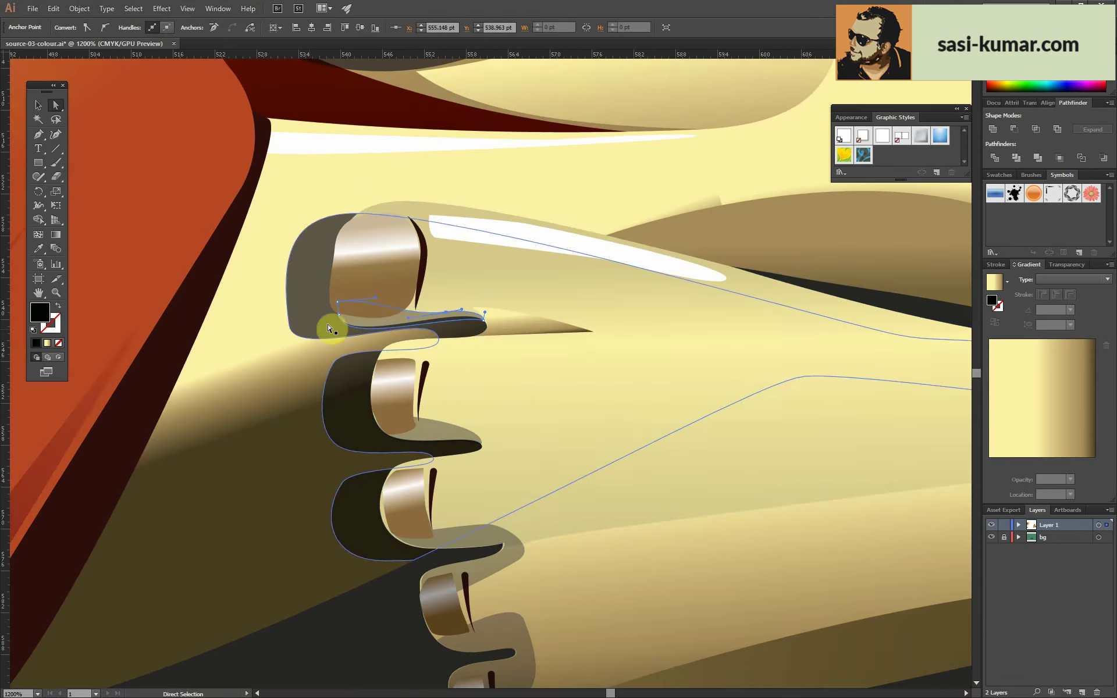
pyautogui.hotkey('ctrl', '-')
pyautogui.hotkey('ctrl', '-')
pyautogui.hotkey('ctrl', '-')
pyautogui.hotkey('ctrl', '+')
pyautogui.hotkey('ctrl', '+')
pyautogui.hotkey('ctrl', '+')
pyautogui.click(486, 316)
pyautogui.hotkey('ctrl', '+')
pyautogui.hotkey('ctrl', '+')
pyautogui.hotkey('ctrl', '+')
pyautogui.click(105, 28)
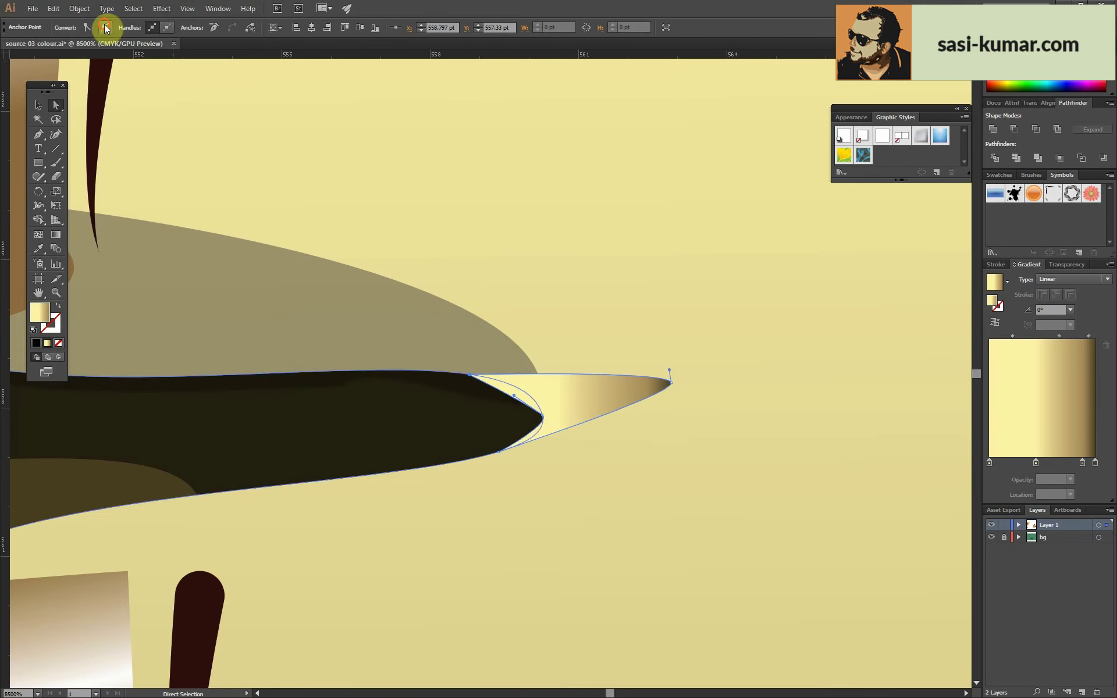
pyautogui.hotkey('ctrl', '-')
pyautogui.hotkey('ctrl', '+')
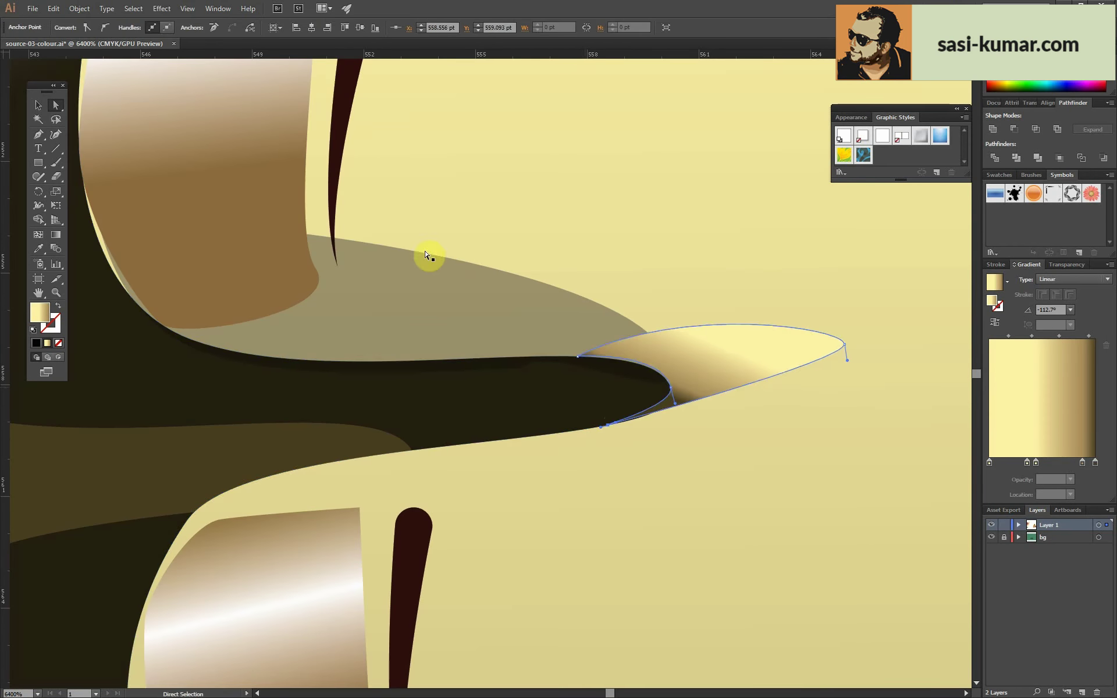
pyautogui.hotkey('ctrl', '-')
pyautogui.hotkey('ctrl', '-')
pyautogui.hotkey('ctrl', '-')
# - Select the shadow under a toe, then isolate the lap robe shape for editing
pyautogui.hotkey('ctrl', '-')
pyautogui.click(285, 430)
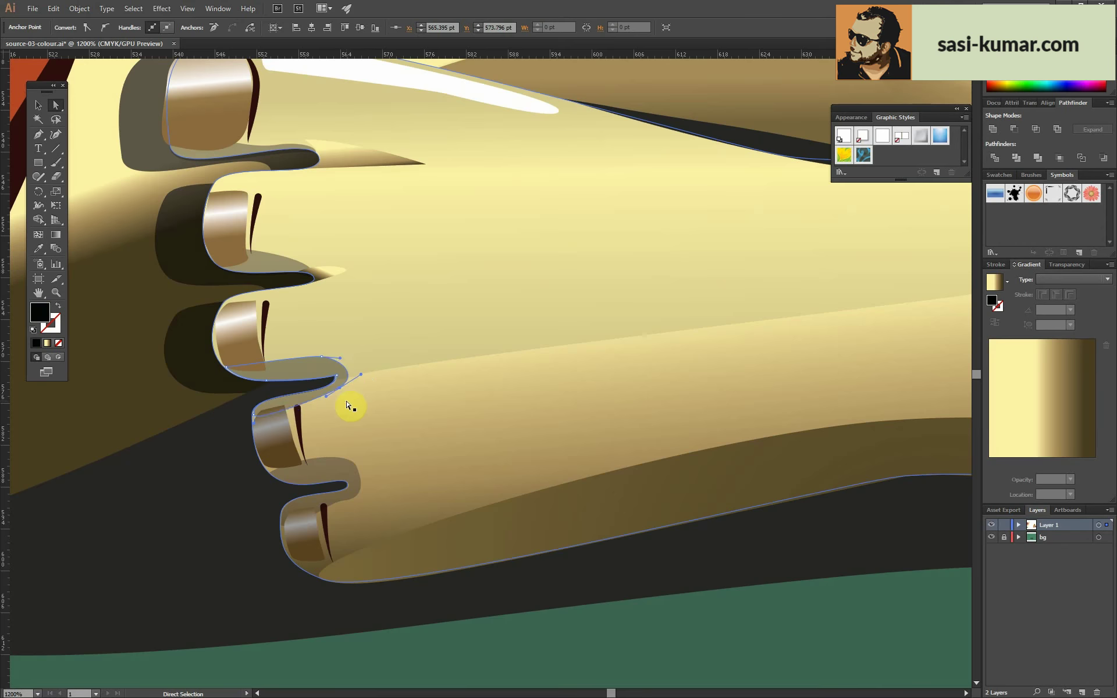
pyautogui.hotkey('ctrl', '-')
pyautogui.hotkey('ctrl', '-')
pyautogui.hotkey('ctrl', '-')
pyautogui.hotkey('ctrl', '-')
pyautogui.hotkey('ctrl', '-')
pyautogui.press('v')
pyautogui.doubleClick(524, 407)
# - Set the lap band gradient stop to dark maroon and adjust the navel ellipse's gradient
pyautogui.doubleClick(1027, 463)
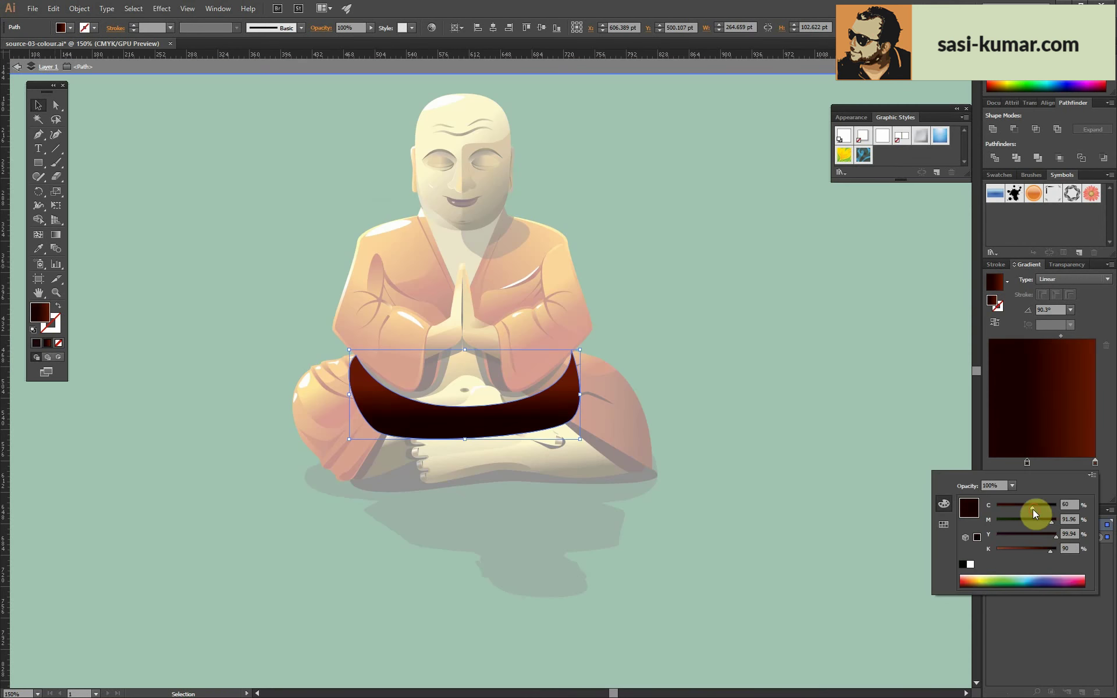
pyautogui.press('Escape')
pyautogui.press('Escape')
pyautogui.scroll(7, 550, 317)
pyautogui.press('a')
pyautogui.doubleClick(558, 311)
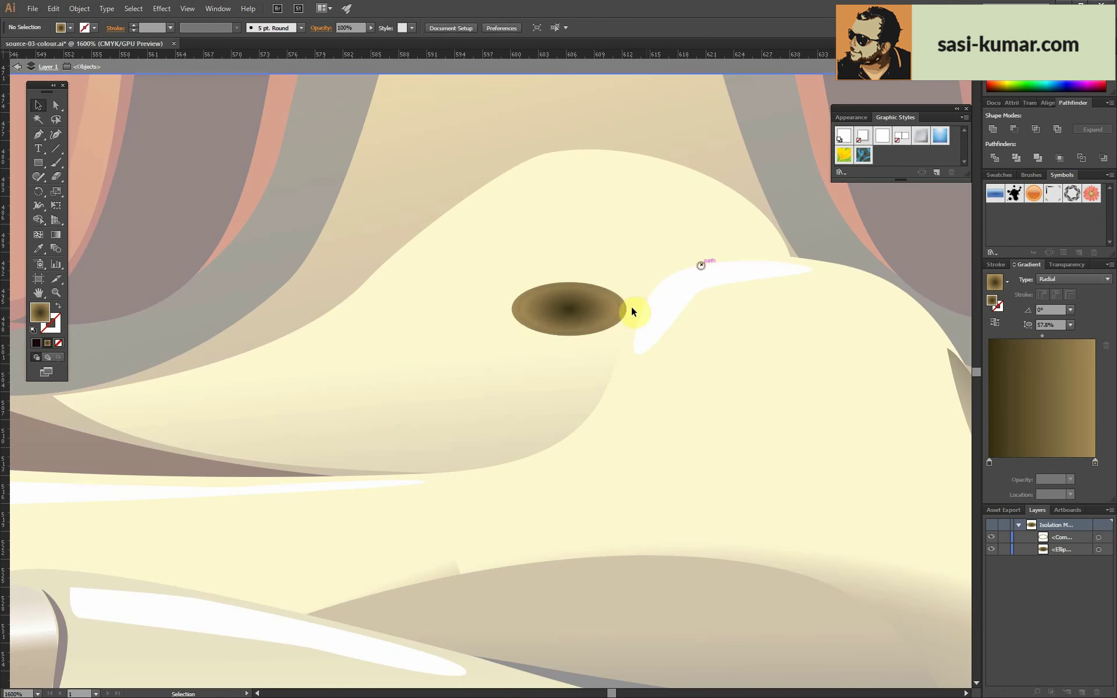
pyautogui.press('g')
pyautogui.click(572, 314)
pyautogui.click(37, 105)
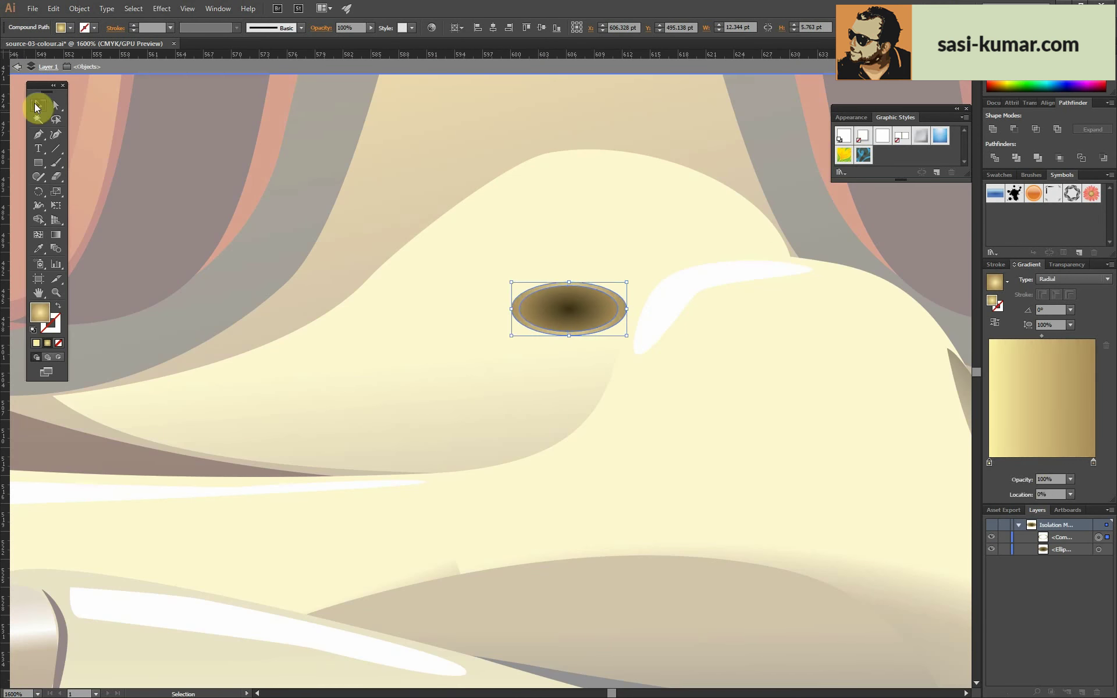
pyautogui.hotkey('ctrl', '1')
pyautogui.doubleClick(731, 329)
# - Flatten and tilt the eyelid shape, pulling its bottom anchor into an almond curve
pyautogui.doubleClick(446, 463)
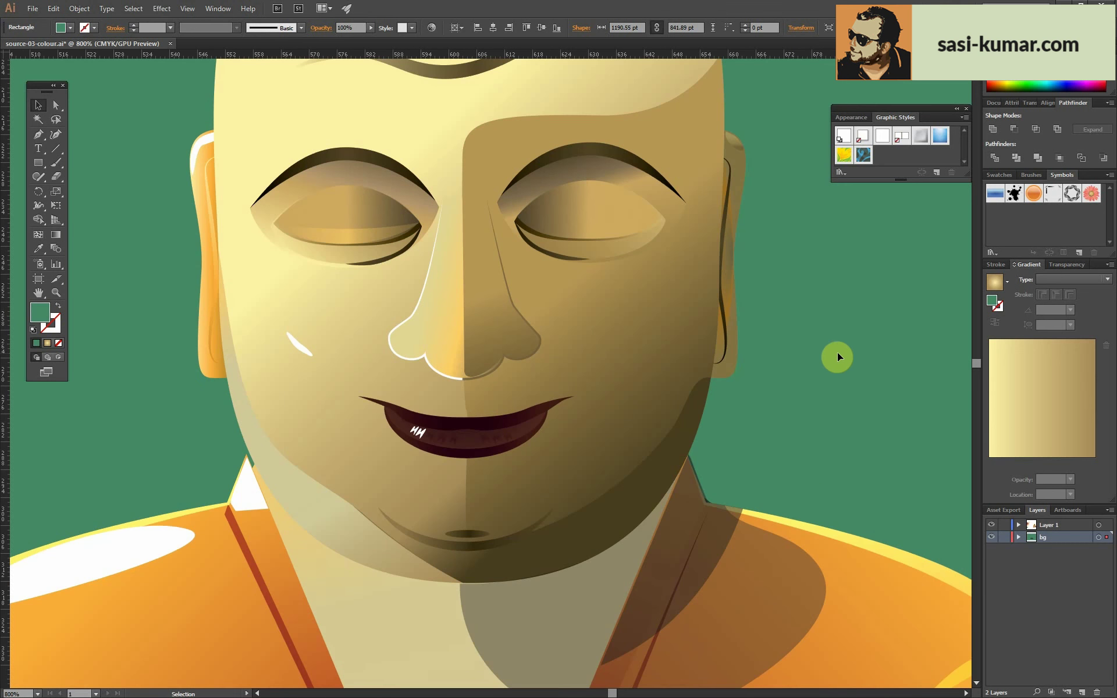
pyautogui.click(505, 204)
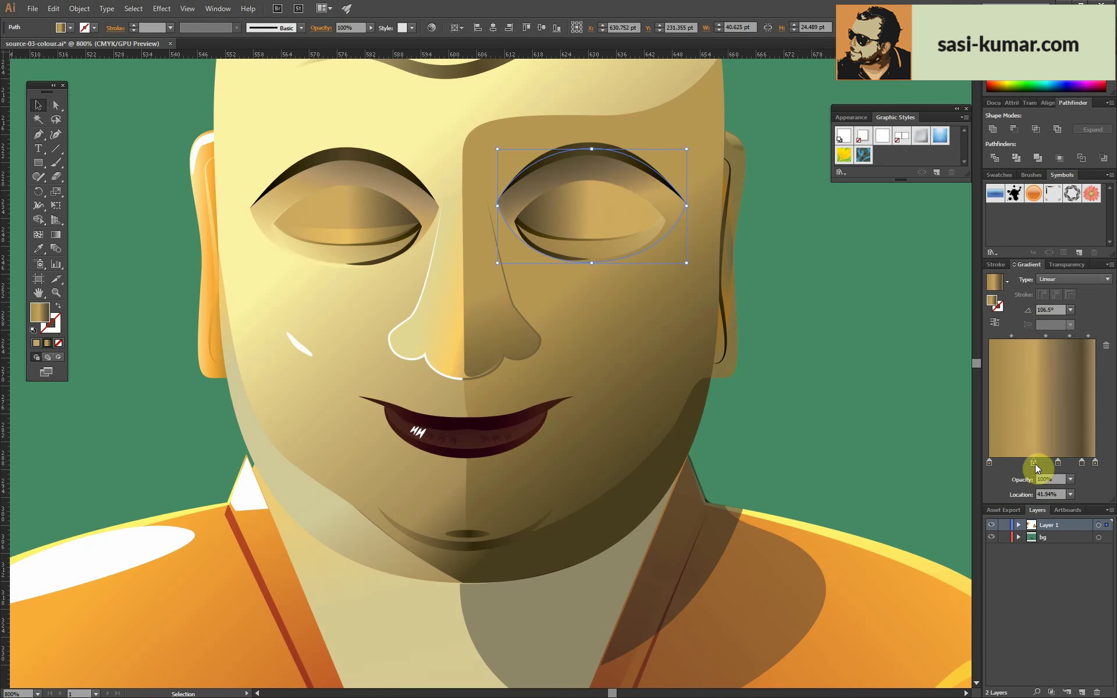
pyautogui.hotkey('ctrl', '-')
pyautogui.hotkey('ctrl', '-')
pyautogui.hotkey('ctrl', '-')
pyautogui.click(843, 393)
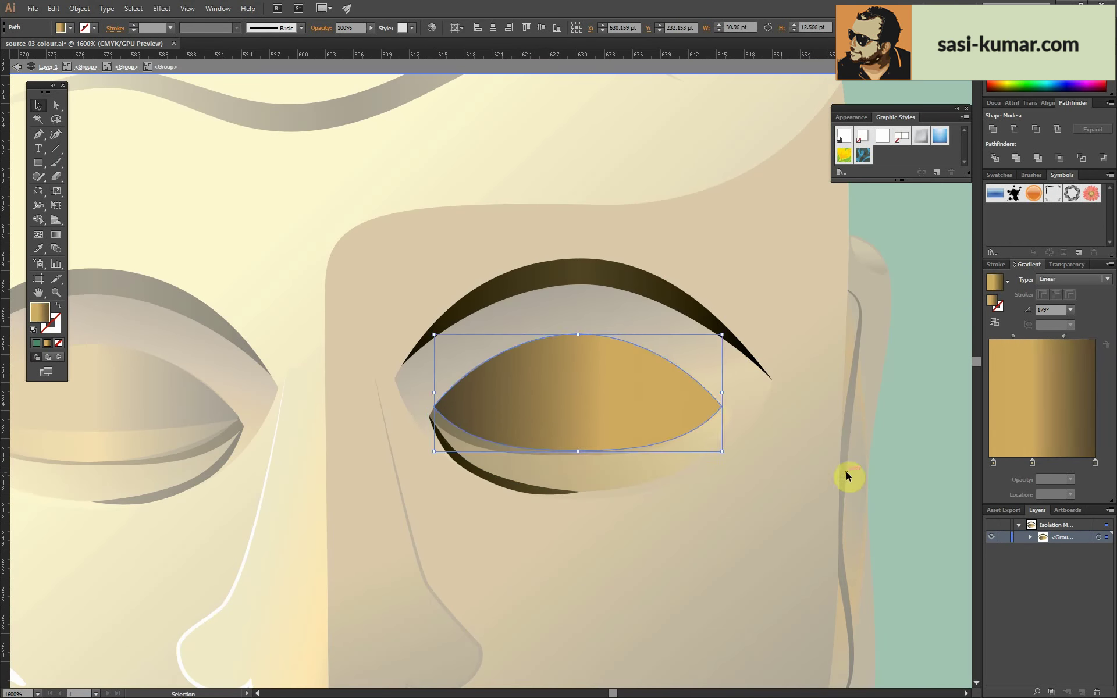
pyautogui.moveTo(722, 334)
pyautogui.mouseDown()
pyautogui.moveTo(730, 416)
pyautogui.moveTo(808, 366)
pyautogui.moveTo(815, 419)
pyautogui.mouseUp()
pyautogui.hotkey('ctrl', '+')
pyautogui.hotkey('ctrl', '+')
pyautogui.press('a')
pyautogui.moveTo(327, 487); pyautogui.dragTo(731, 486)
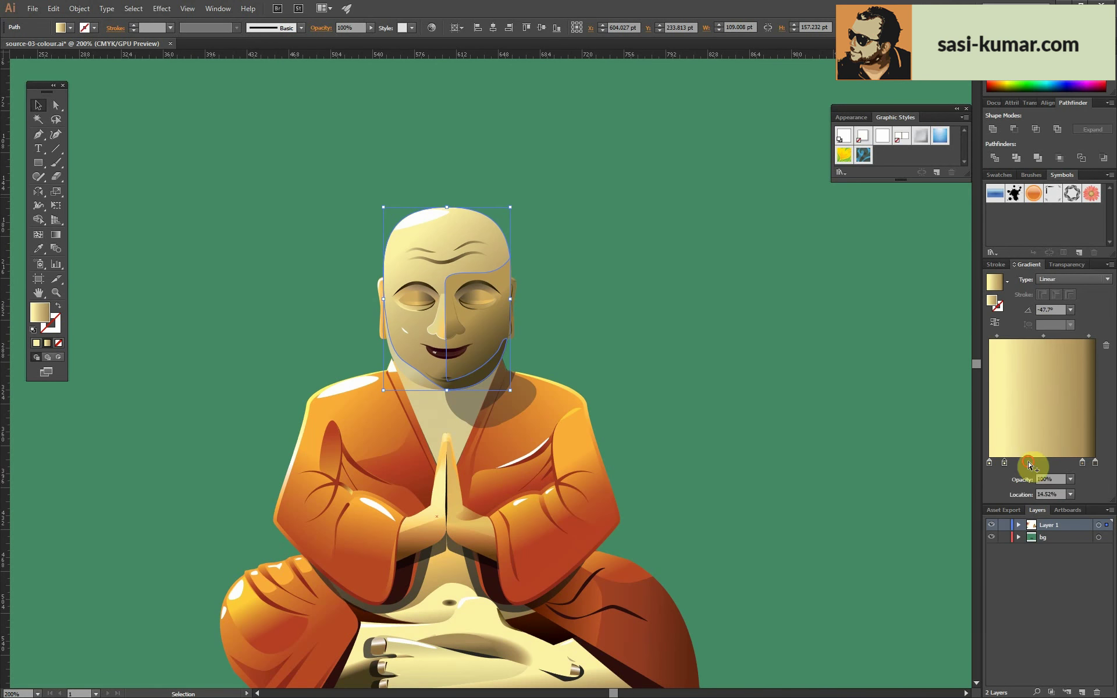
pyautogui.doubleClick(1032, 462)
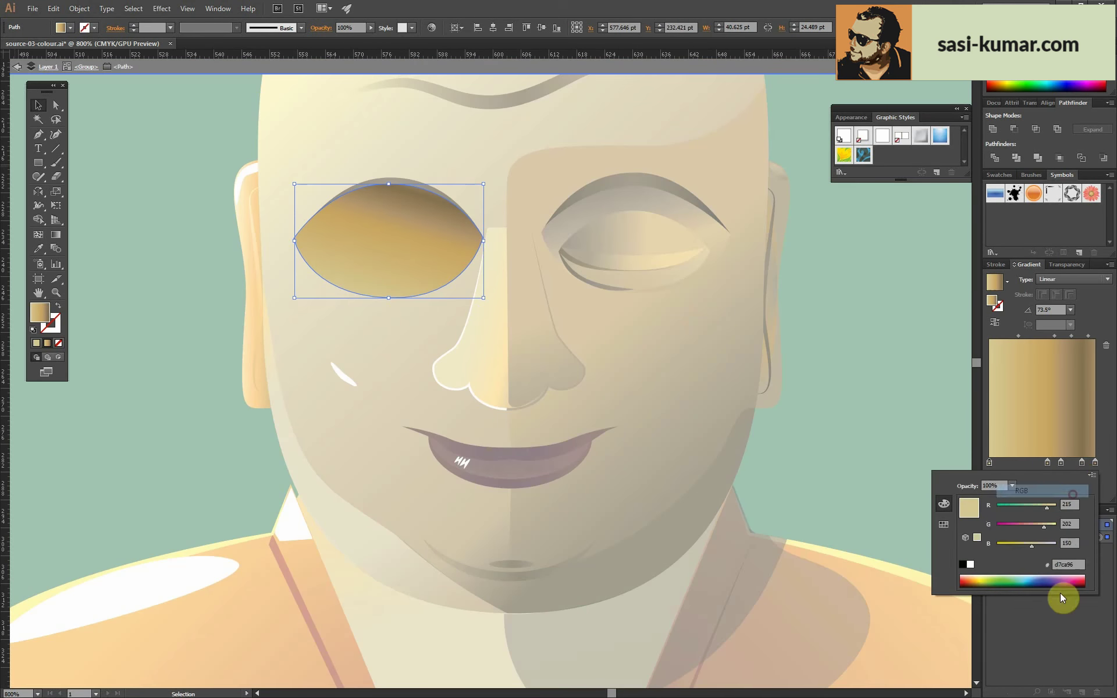
# - Redraw the nose's gradient direction across the nose with the Gradient tool
pyautogui.doubleClick(120, 306)
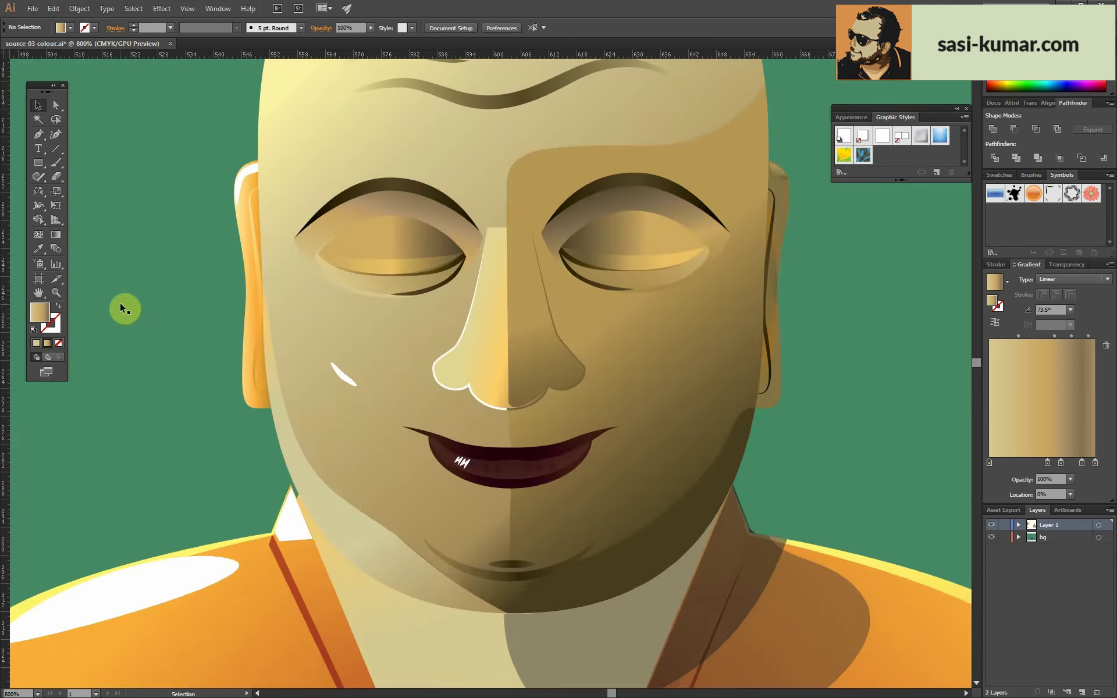
pyautogui.click(529, 407)
pyautogui.click(1062, 563)
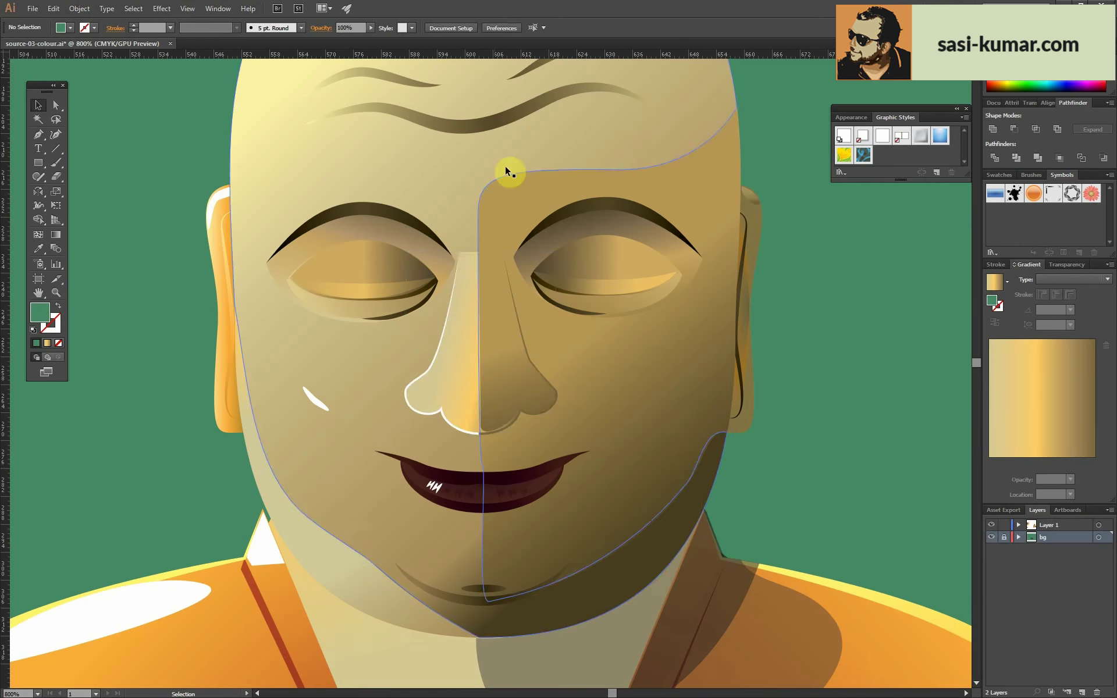
pyautogui.hotkey('ctrl', '+')
pyautogui.click(55, 235)
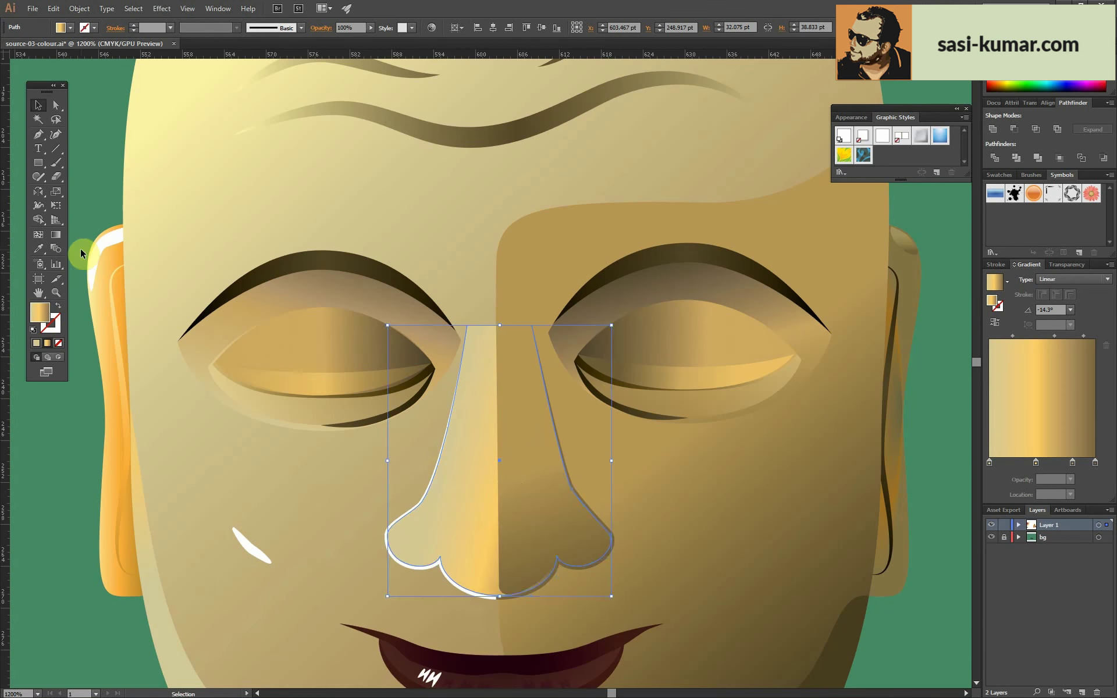
pyautogui.moveTo(426, 516); pyautogui.dragTo(535, 531)
# - Shift the nose gradient's middle stop to about 55% and lighten its right end
pyautogui.press('v')
pyautogui.hotkey('ctrl', '+')
pyautogui.hotkey('ctrl', '+')
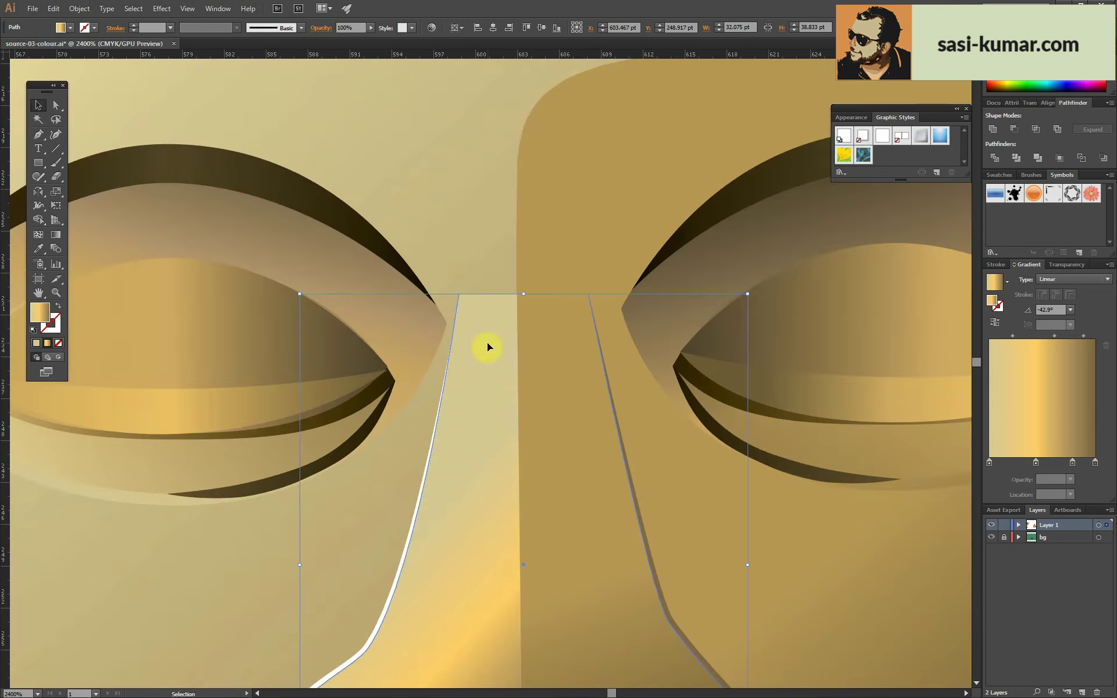
pyautogui.hotkey('ctrl', '-')
pyautogui.hotkey('ctrl', '-')
pyautogui.hotkey('ctrl', '-')
pyautogui.moveTo(1035, 463); pyautogui.dragTo(1048, 463)
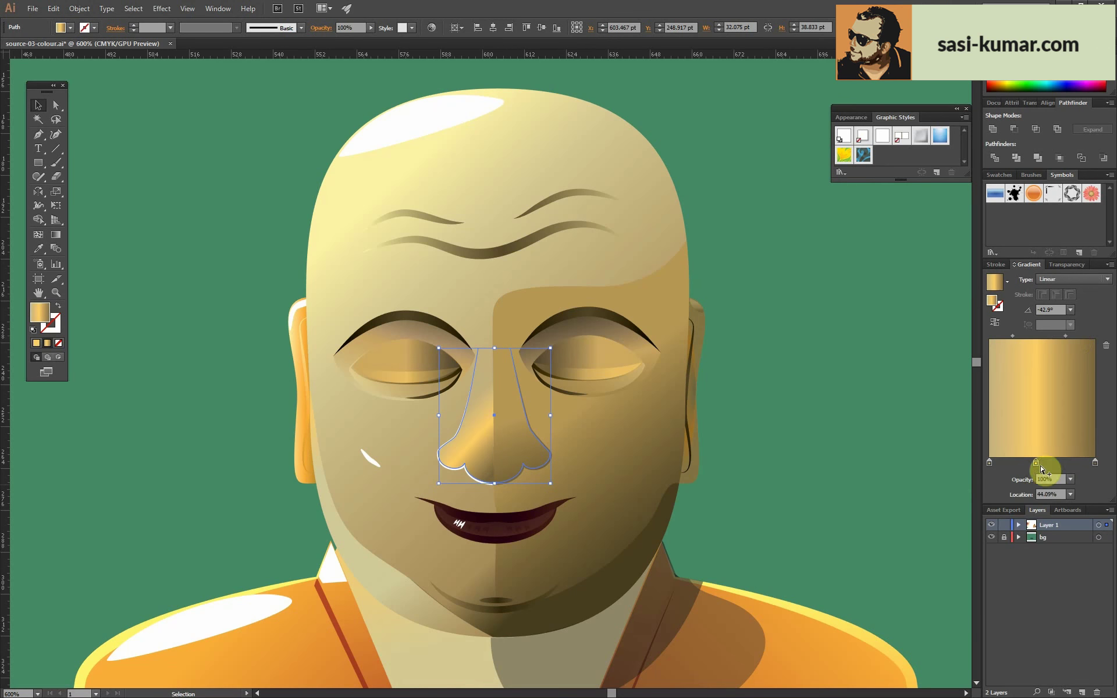
pyautogui.doubleClick(1094, 462)
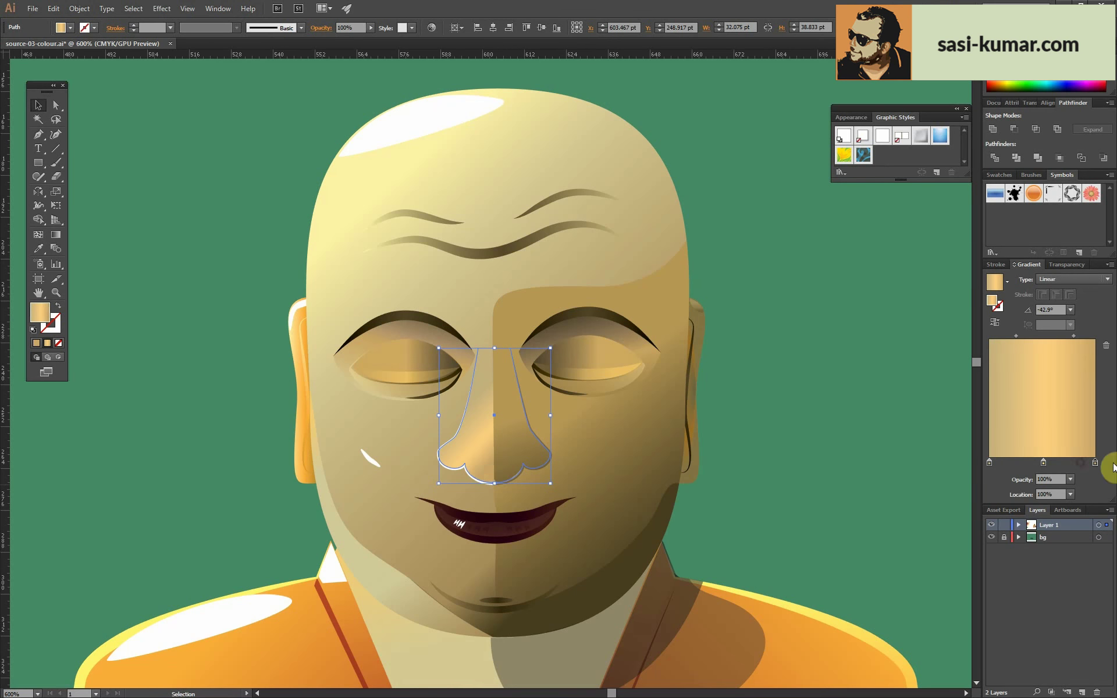
# - Make the nose highlight stroke's left gradient stop white
pyautogui.hotkey('ctrl', '+')
pyautogui.doubleClick(465, 367)
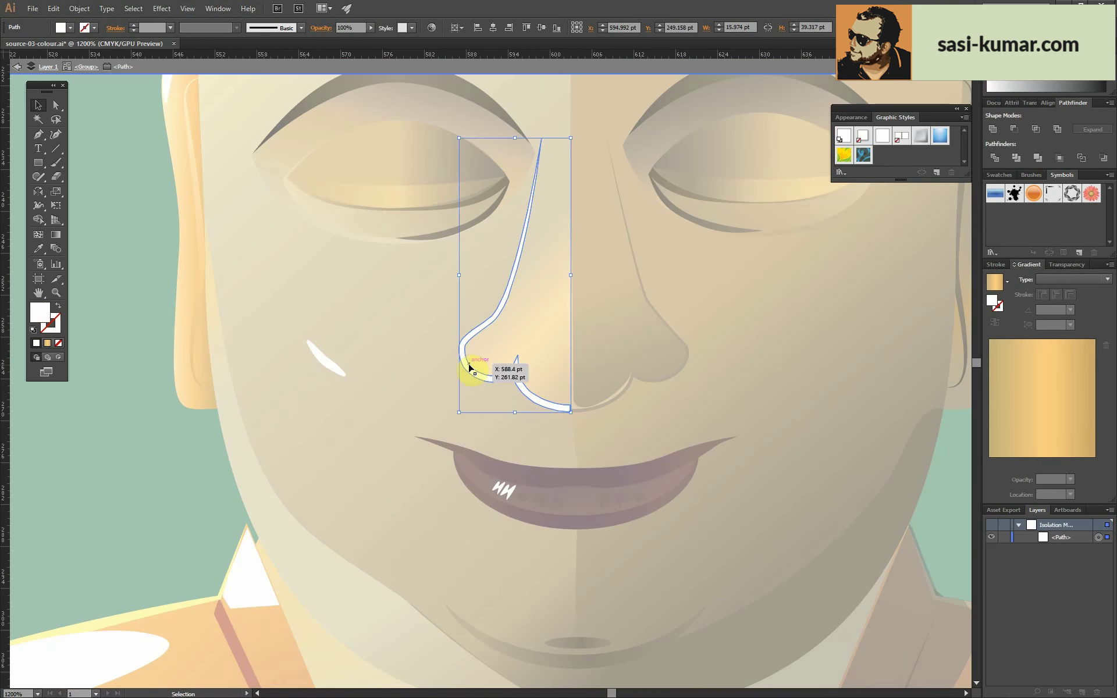
pyautogui.press('g')
pyautogui.doubleClick(988, 462)
pyautogui.click(971, 570)
pyautogui.click(476, 275)
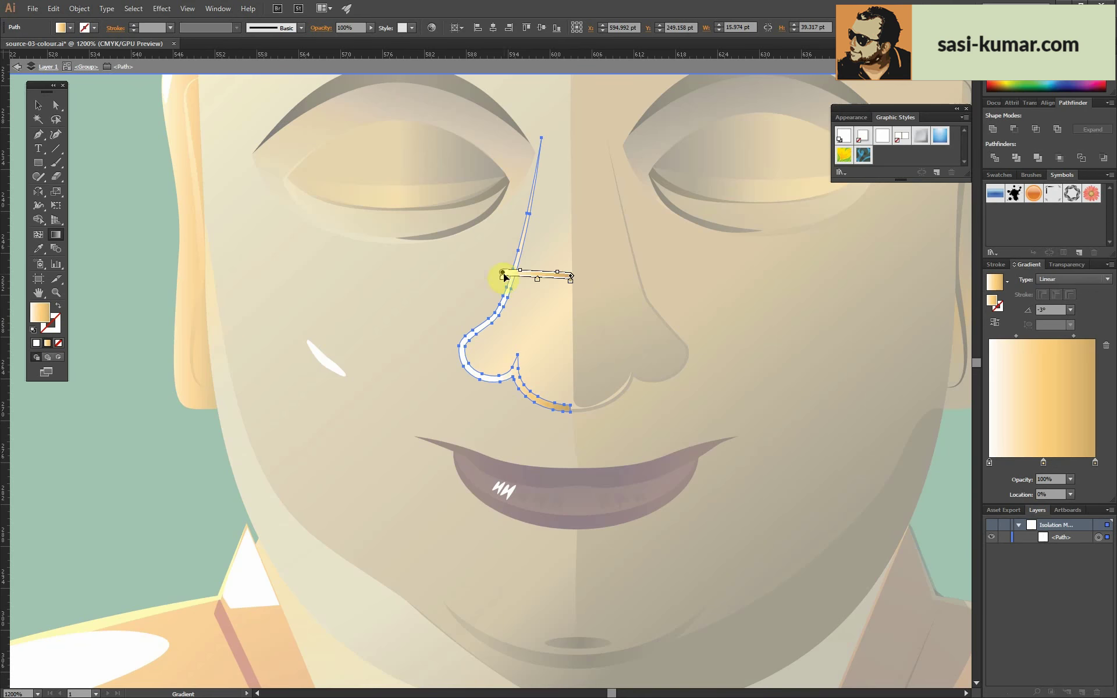
pyautogui.doubleClick(297, 322)
# - Start a cheek crease path with the Pen tool, placing its first two points
pyautogui.hotkey('ctrl', '0')
pyautogui.hotkey('ctrl', '-')
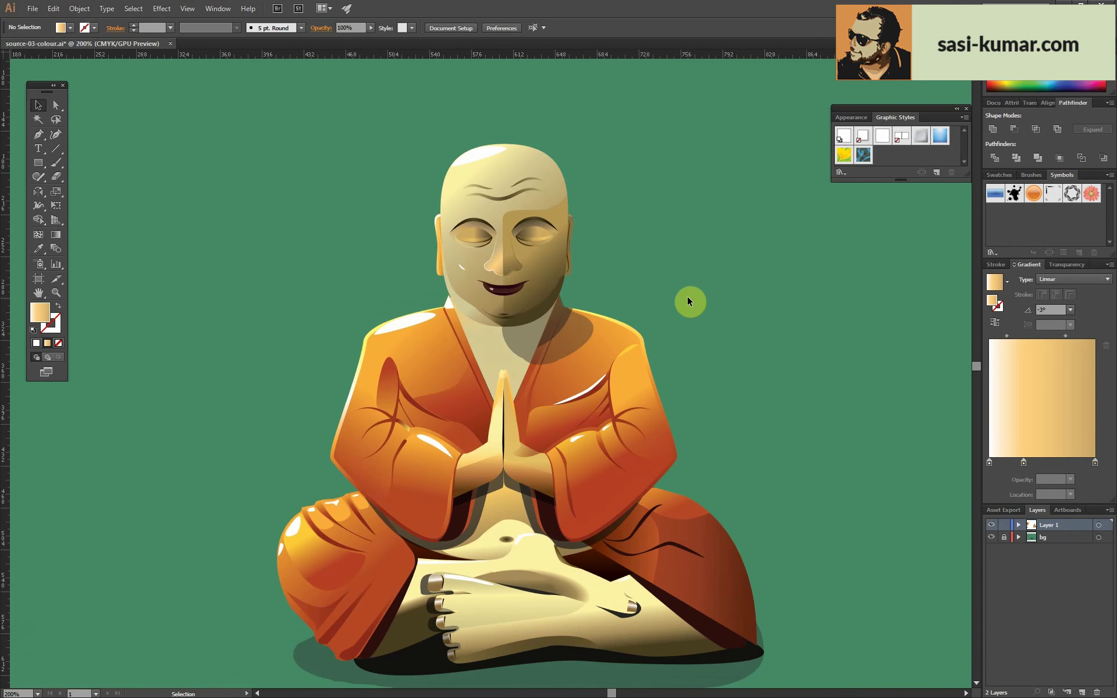
pyautogui.hotkey('ctrl', '+')
pyautogui.hotkey('ctrl', '+')
pyautogui.hotkey('ctrl', '+')
pyautogui.press('p')
pyautogui.click(506, 358)
pyautogui.click(566, 283)
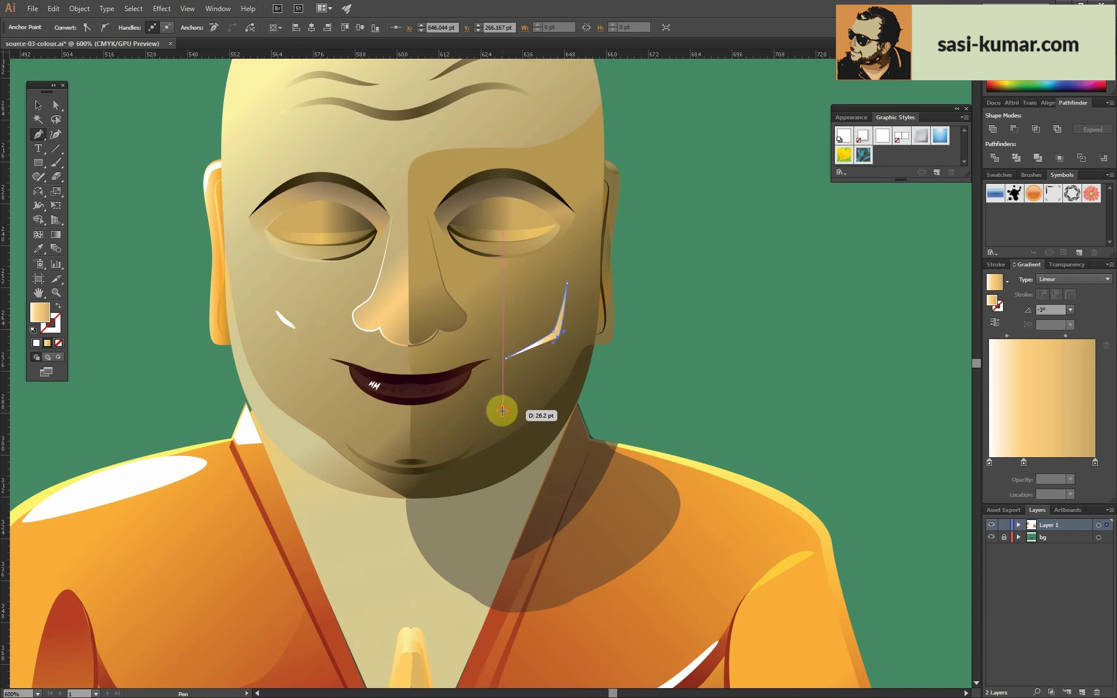
# - Reshape the cheek crease and fill it with a diagonal gold gradient
pyautogui.moveTo(556, 353); pyautogui.dragTo(698, 277)
pyautogui.hotkey('ctrl', '+')
pyautogui.hotkey('ctrl', '+')
pyautogui.hotkey('ctrl', '+')
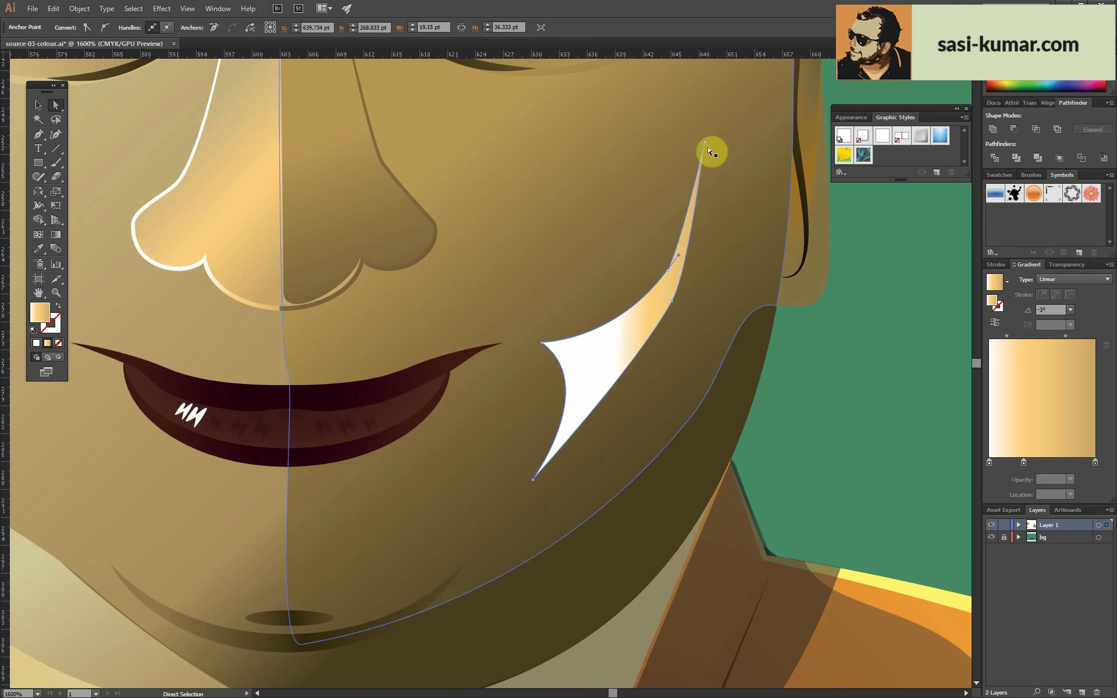
pyautogui.press('i')
pyautogui.click(603, 349)
pyautogui.press('g')
pyautogui.moveTo(705, 168); pyautogui.dragTo(512, 470)
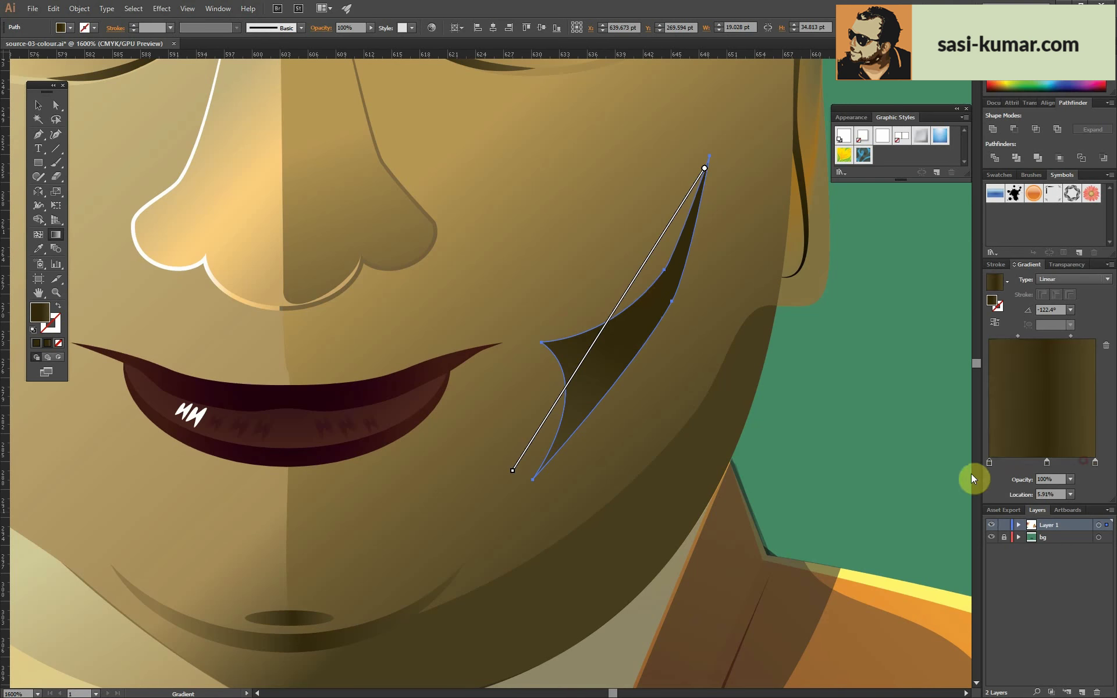
pyautogui.scroll(-2, 617, 384)
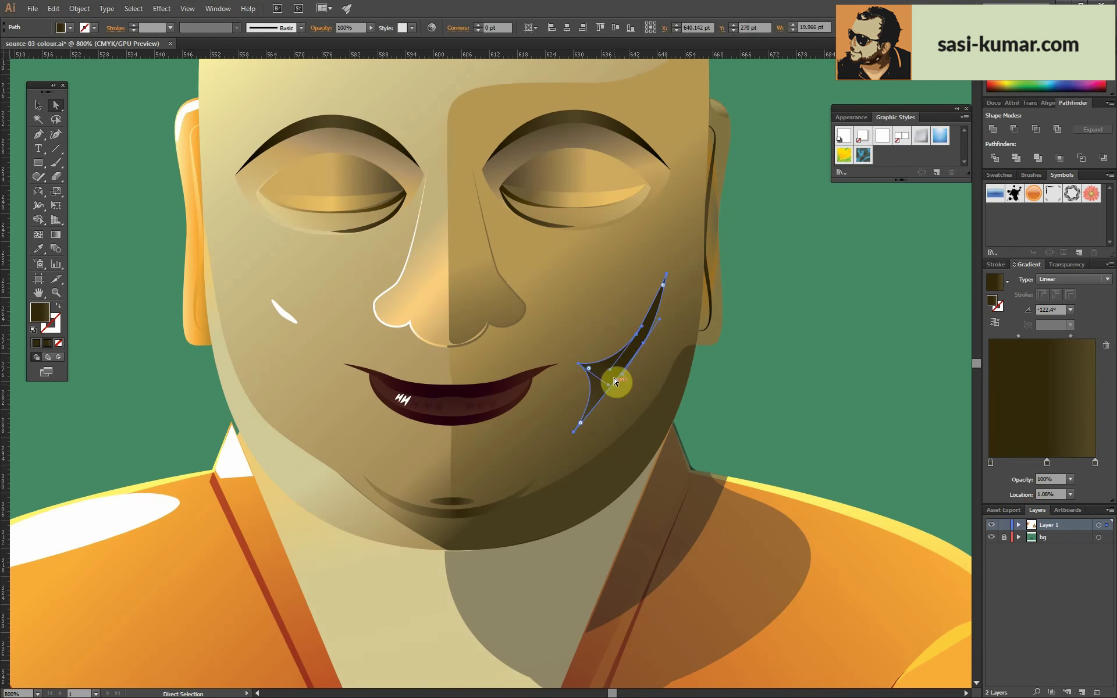
pyautogui.press('i')
pyautogui.click(616, 379)
pyautogui.click(60, 111)
pyautogui.click(634, 379)
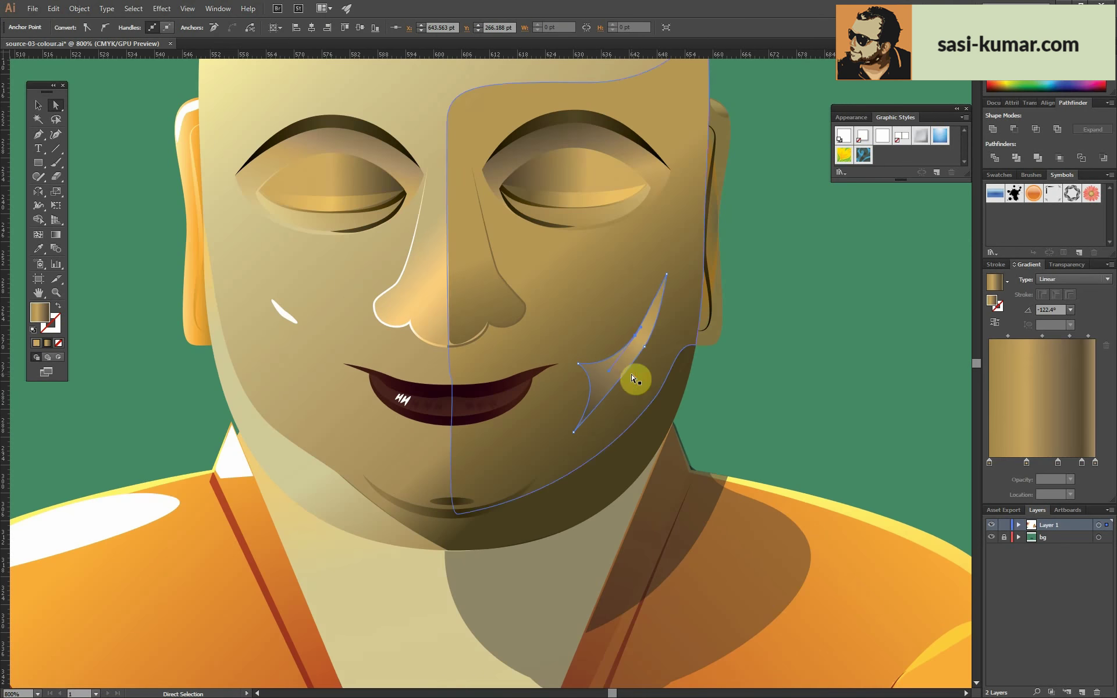
# - Move the cheek gradient's right stop to the end and set its colour in CMYK
pyautogui.moveTo(1090, 462); pyautogui.dragTo(1099, 462)
pyautogui.press('v')
pyautogui.hotkey('ctrl', '+')
pyautogui.hotkey('ctrl', '+')
pyautogui.hotkey('ctrl', '+')
pyautogui.doubleClick(989, 462)
pyautogui.click(1094, 475)
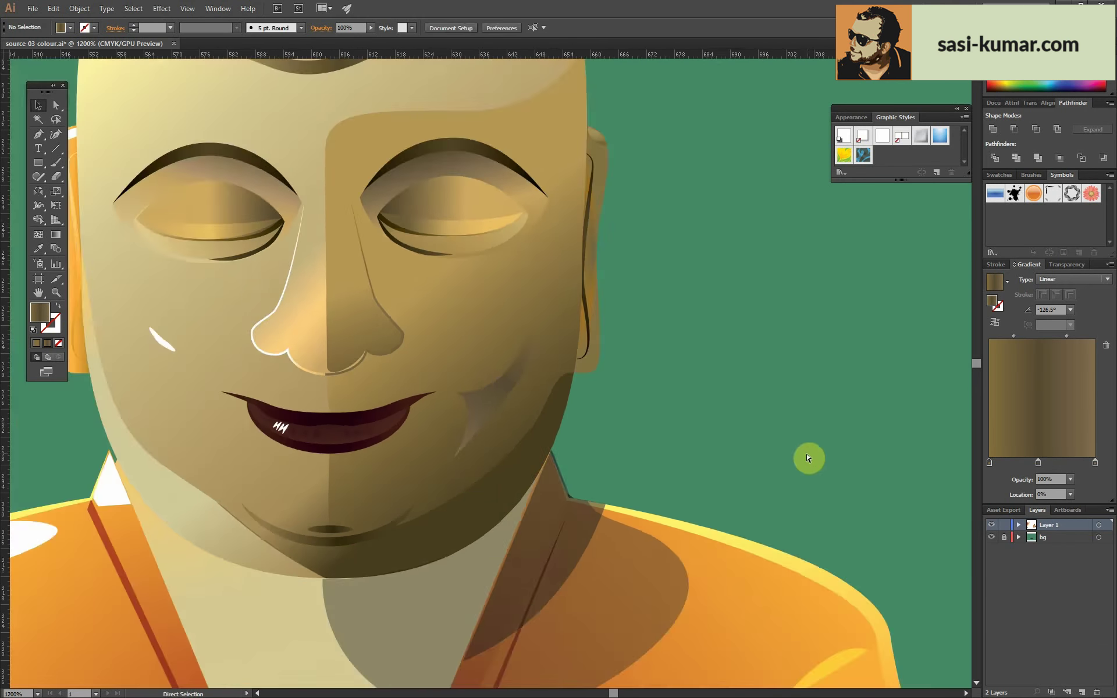
pyautogui.click(1017, 509)
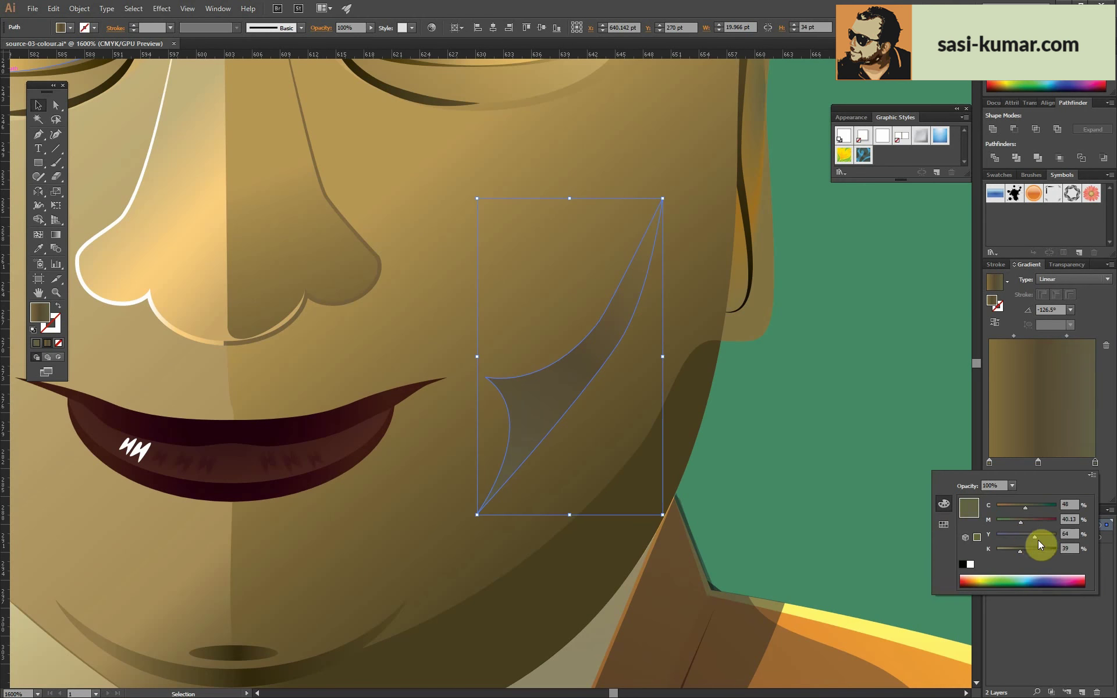
pyautogui.click(812, 476)
pyautogui.doubleClick(990, 463)
pyautogui.click(794, 496)
# - Draw a crease beside the mouth's left corner and trim its gradient stops
pyautogui.hotkey('ctrl', '-')
pyautogui.hotkey('ctrl', '-')
pyautogui.hotkey('ctrl', '-')
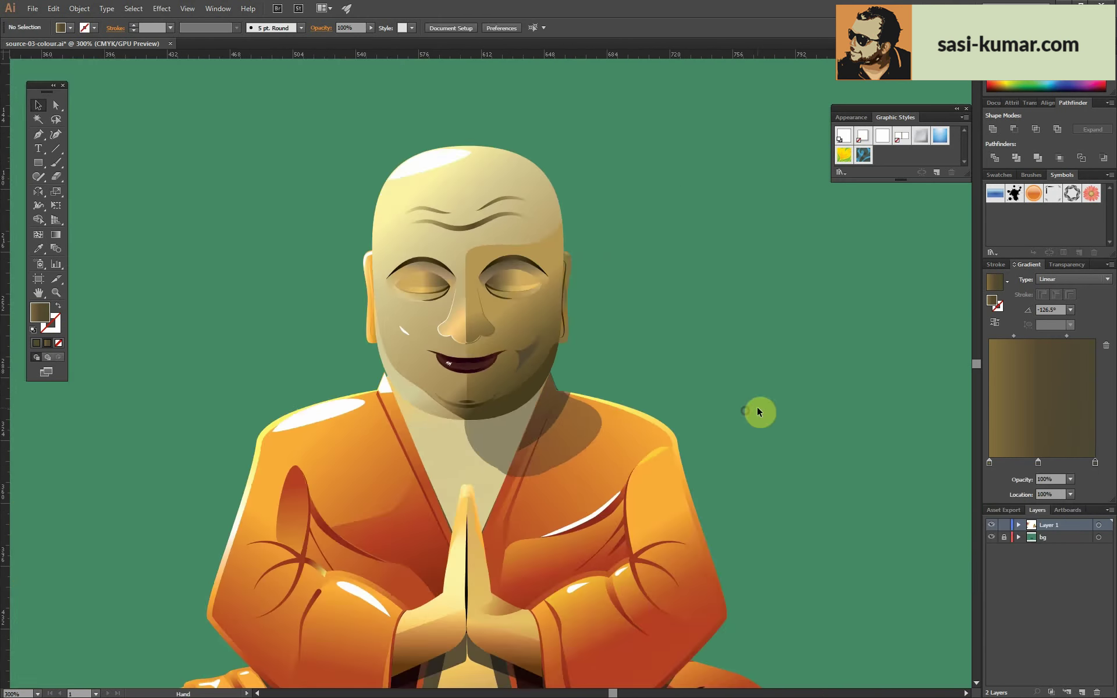
pyautogui.hotkey('ctrl', '+')
pyautogui.hotkey('ctrl', '+')
pyautogui.click(356, 334)
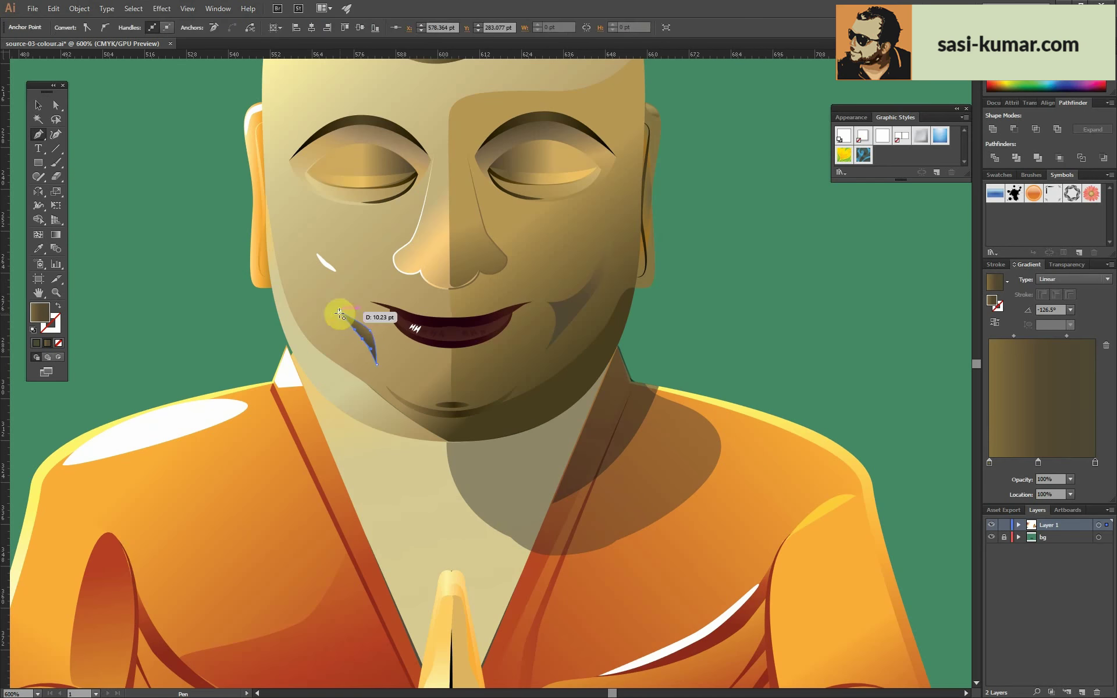
pyautogui.click(197, 304)
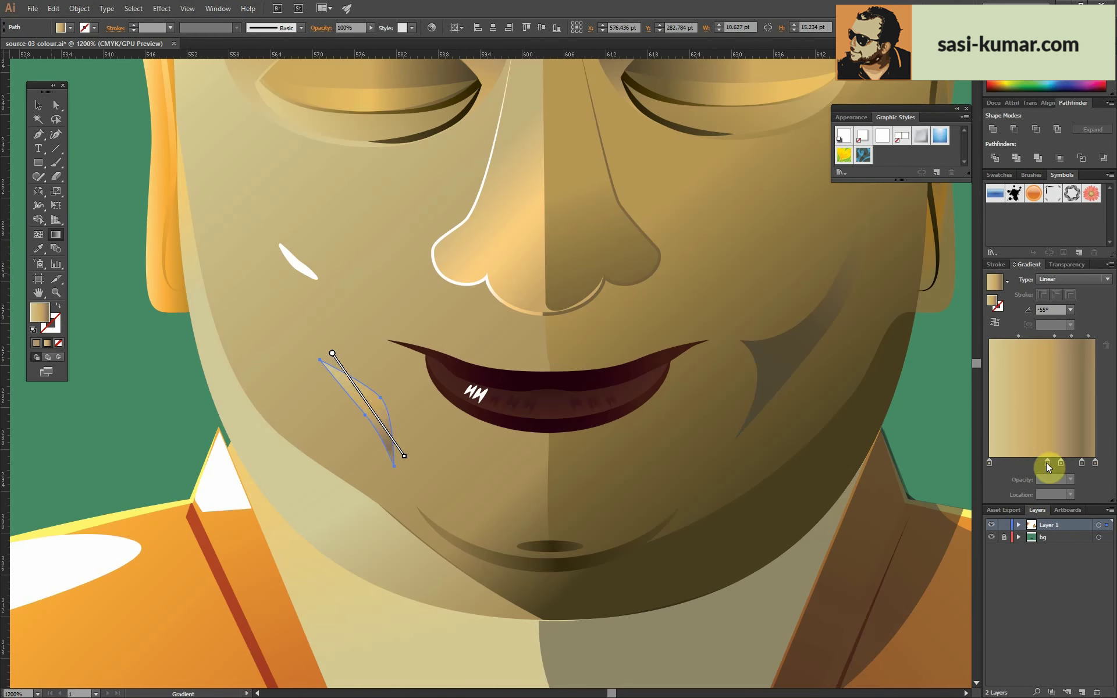
pyautogui.moveTo(1046, 462); pyautogui.dragTo(1066, 466)
pyautogui.scroll(2, 488, 329)
pyautogui.doubleClick(1041, 462)
pyautogui.click(1094, 474)
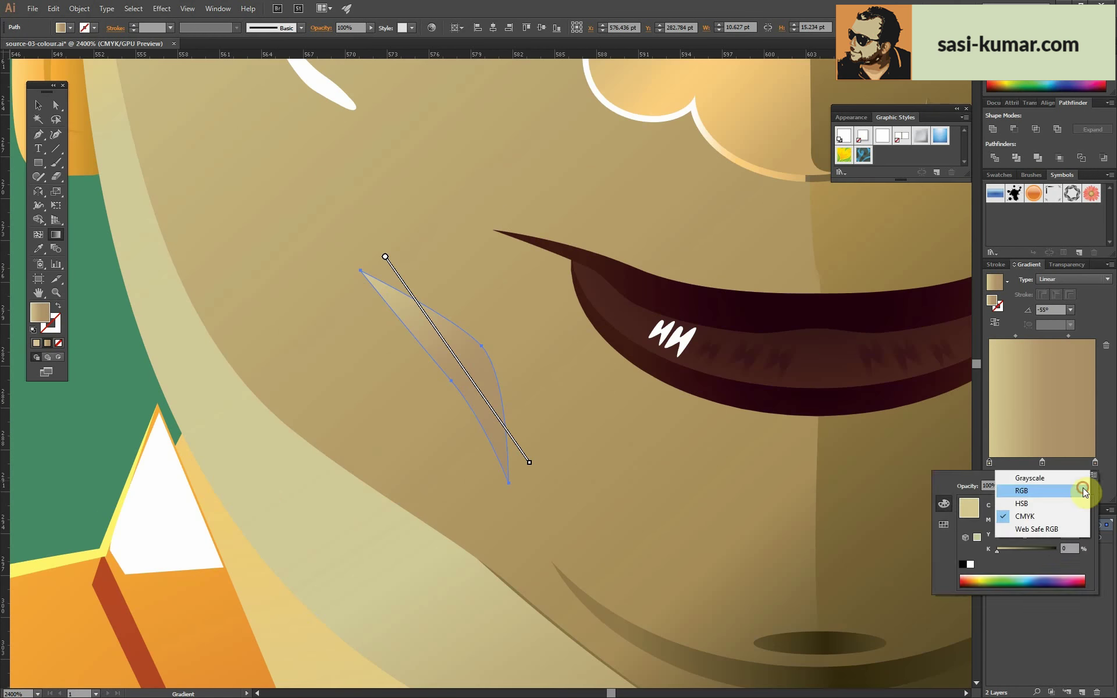
pyautogui.scroll(-2, 90, 424)
pyautogui.scroll(-4, 90, 428)
pyautogui.click(778, 336)
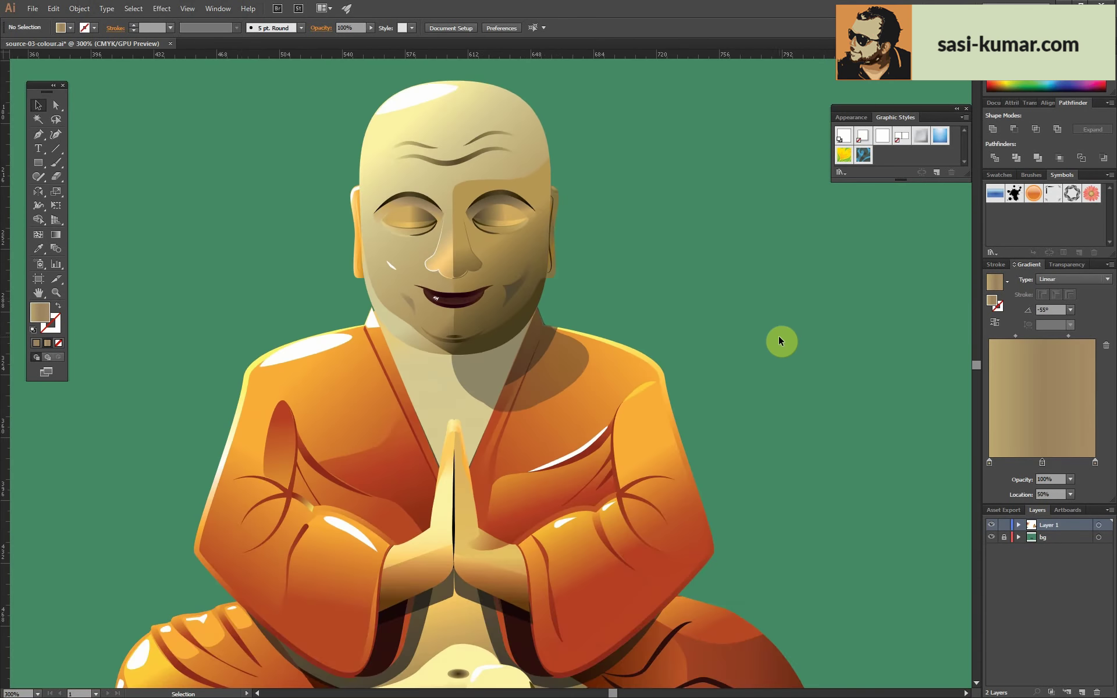
pyautogui.scroll(-1, 774, 335)
pyautogui.scroll(3, 428, 293)
# - Draw a curved brow shape above the left eye with a vertical gradient
pyautogui.press('p')
pyautogui.click(361, 303)
pyautogui.moveTo(468, 298); pyautogui.dragTo(440, 307)
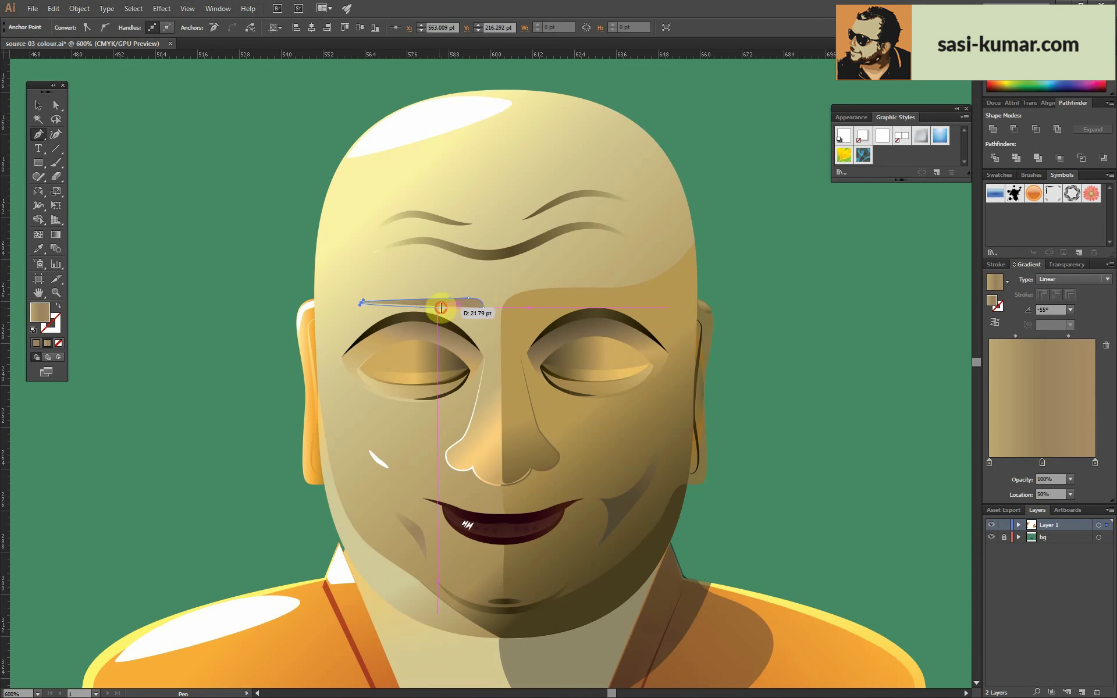
pyautogui.click(486, 335)
pyautogui.scroll(2, 486, 334)
pyautogui.click(224, 312)
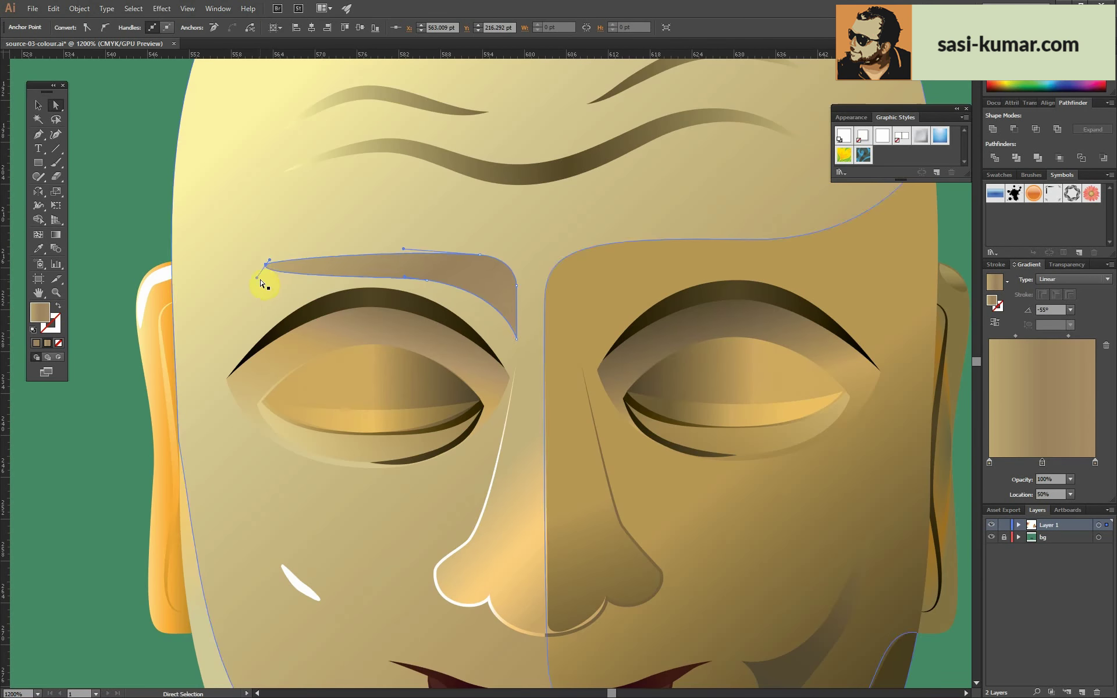
pyautogui.scroll(-1, 481, 347)
pyautogui.press('g')
pyautogui.moveTo(431, 313); pyautogui.dragTo(433, 336)
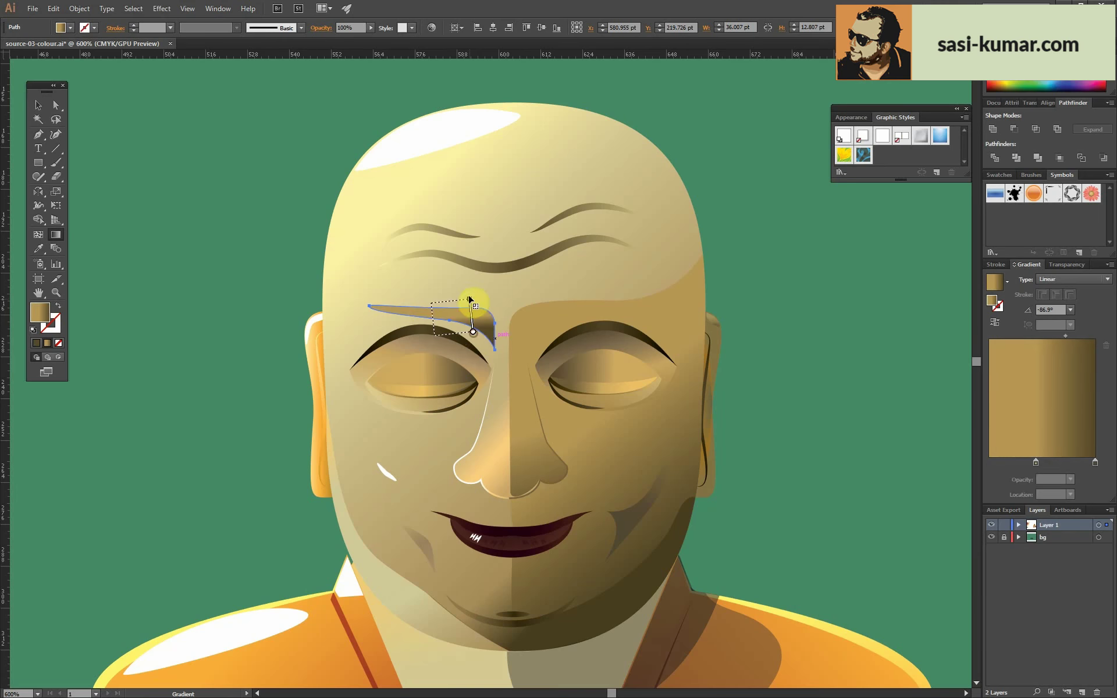
pyautogui.doubleClick(989, 463)
pyautogui.scroll(1, 379, 263)
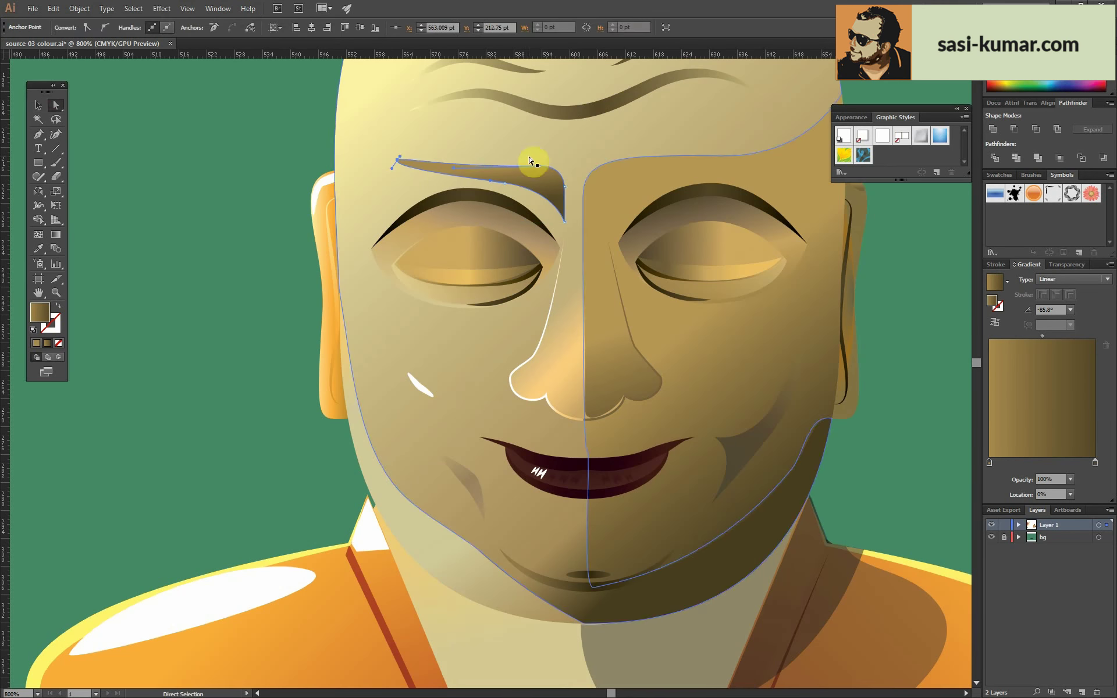
pyautogui.press('v')
pyautogui.click(198, 165)
# - Warm the face shadow's gradient stop toward pinkish-tan, lowering yellow and raising magenta
pyautogui.scroll(-3, 233, 192)
pyautogui.scroll(-1, 660, 229)
pyautogui.click(576, 244)
pyautogui.scroll(2, 576, 244)
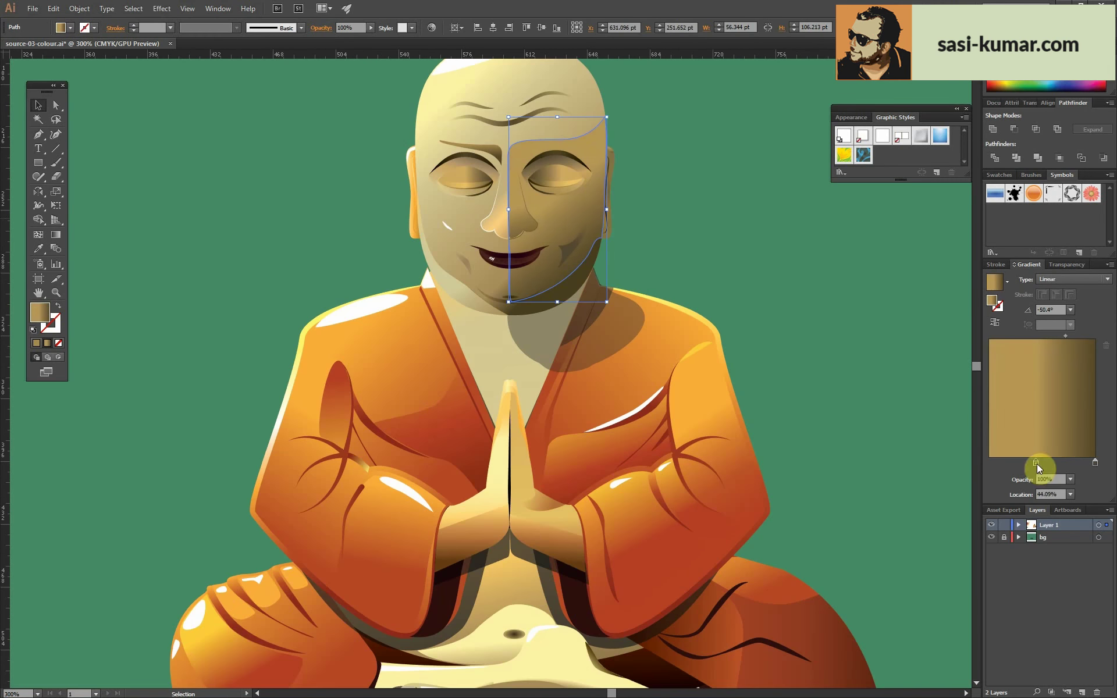
pyautogui.doubleClick(1035, 462)
pyautogui.moveTo(1030, 537); pyautogui.dragTo(1025, 536)
pyautogui.moveTo(1007, 522); pyautogui.dragTo(1014, 523)
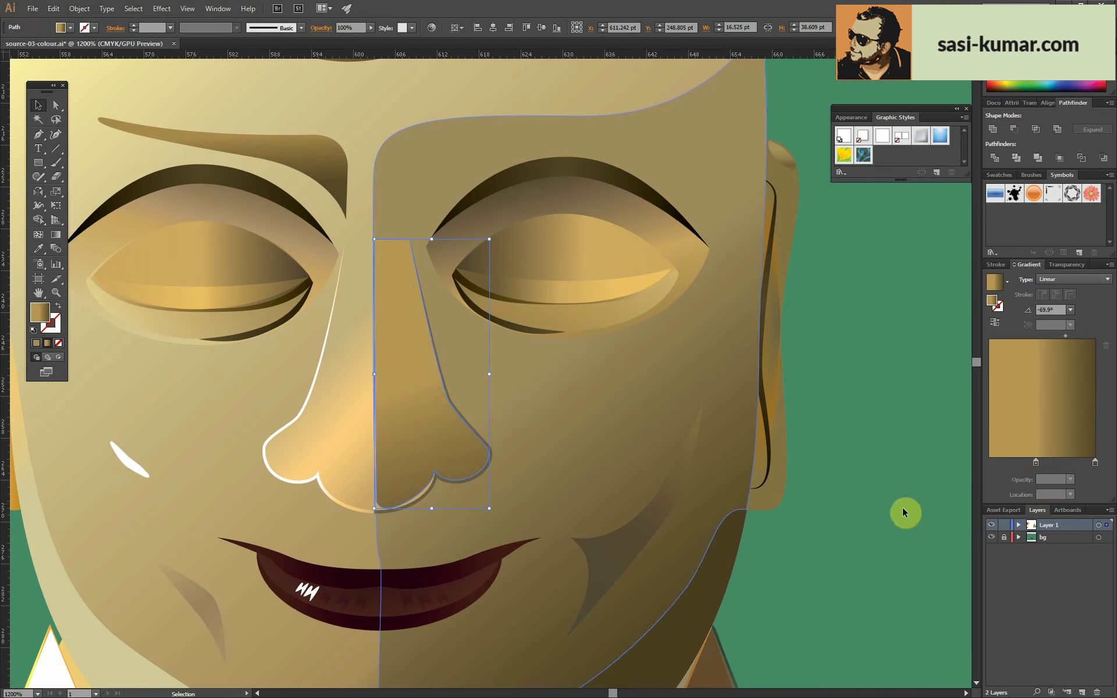
# - Nudge the nose shape's top anchor slightly downward
pyautogui.doubleClick(1035, 463)
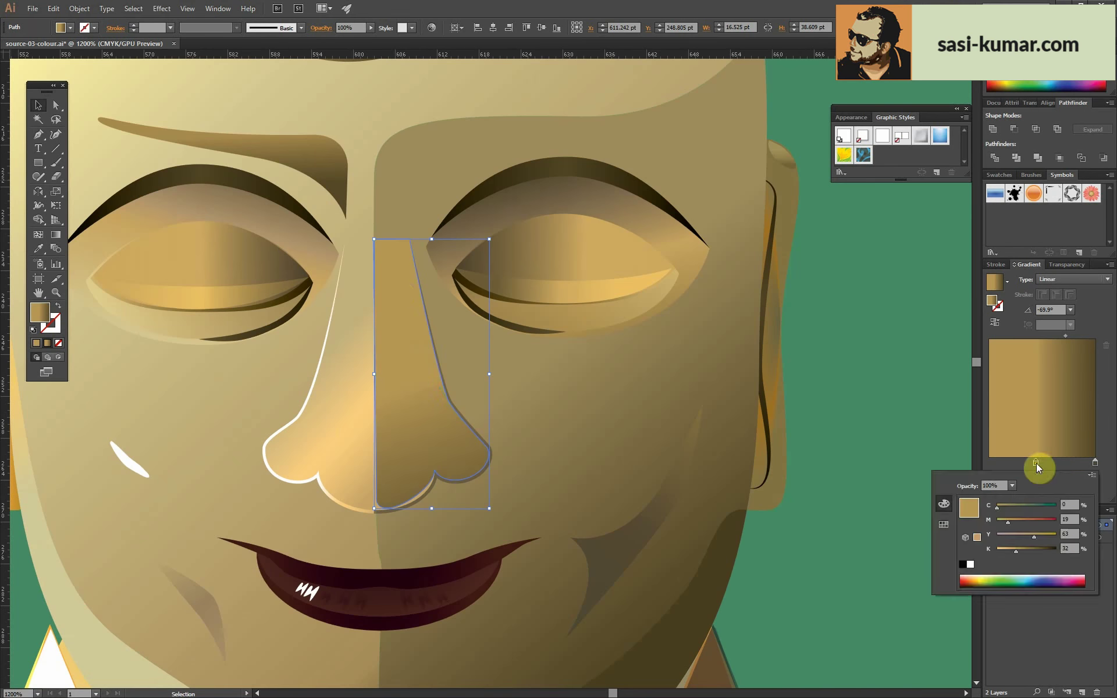
pyautogui.press('Escape')
pyautogui.press('a')
pyautogui.moveTo(409, 241); pyautogui.dragTo(411, 253)
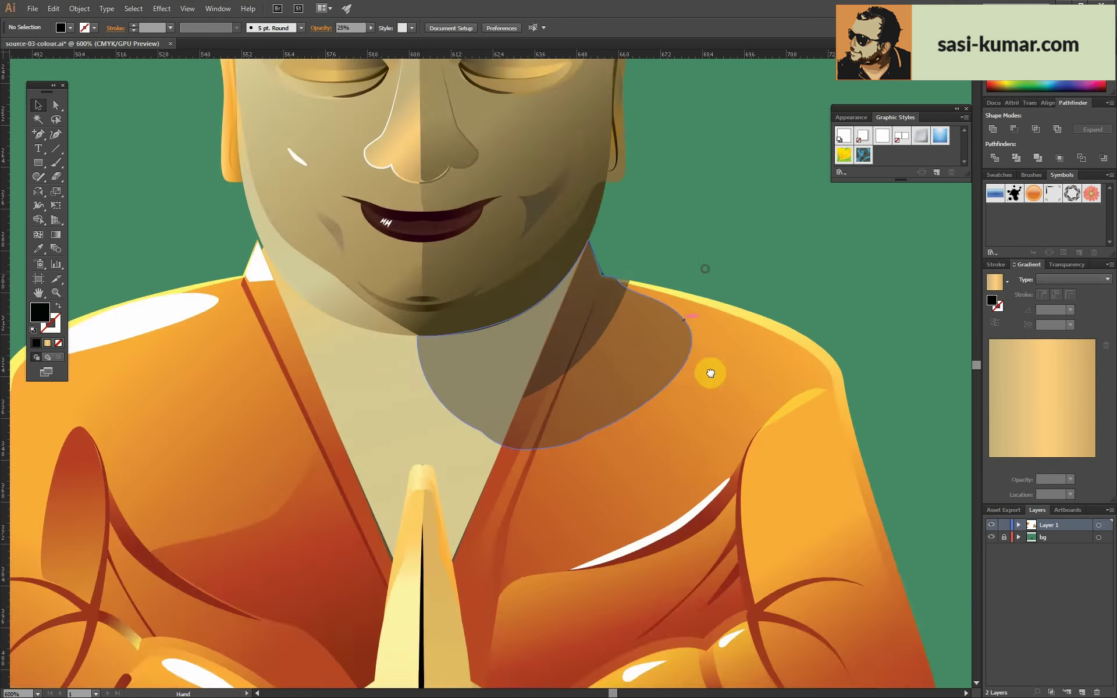
# - Draw a closed comma-shaped Pen outline from the nose top around the right cheek
pyautogui.moveTo(711, 373); pyautogui.dragTo(724, 535)
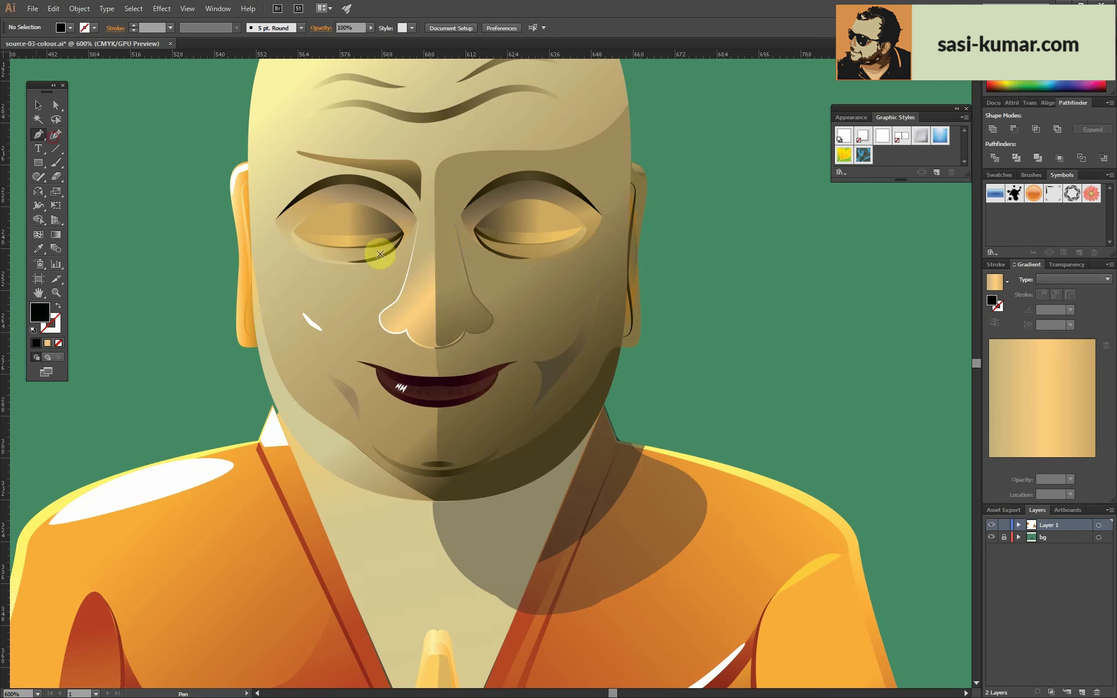
pyautogui.press('p')
pyautogui.click(468, 206)
pyautogui.click(457, 224)
pyautogui.click(467, 327)
pyautogui.moveTo(531, 410); pyautogui.dragTo(551, 395)
pyautogui.click(474, 482)
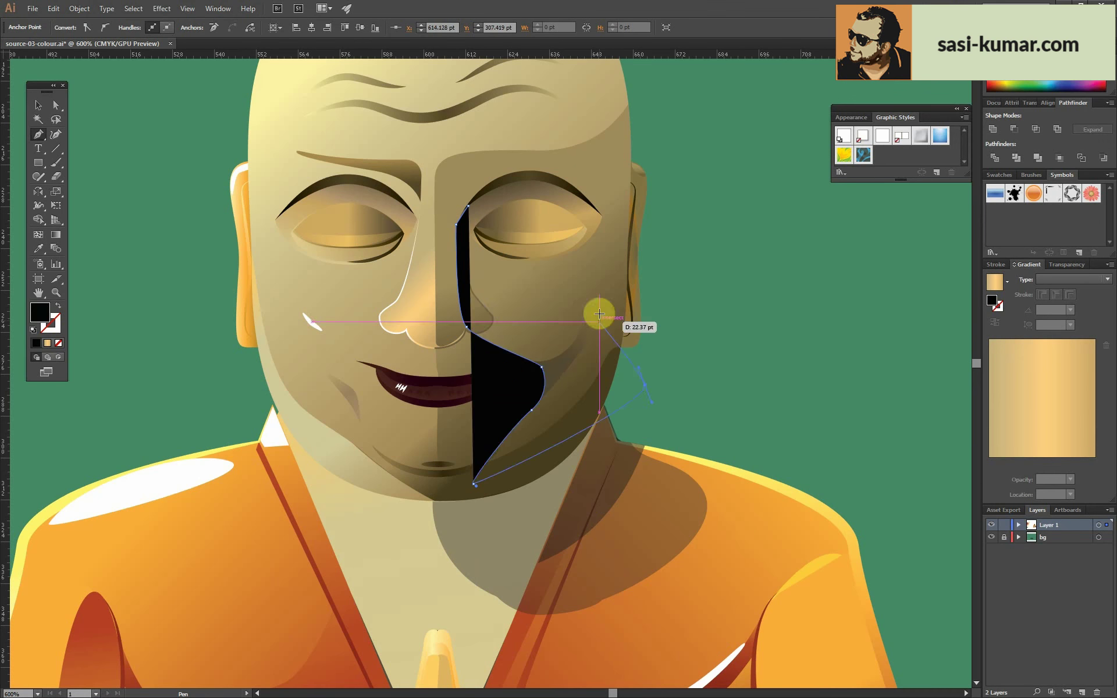
pyautogui.moveTo(610, 267); pyautogui.dragTo(609, 255)
pyautogui.moveTo(469, 205); pyautogui.dragTo(368, 301)
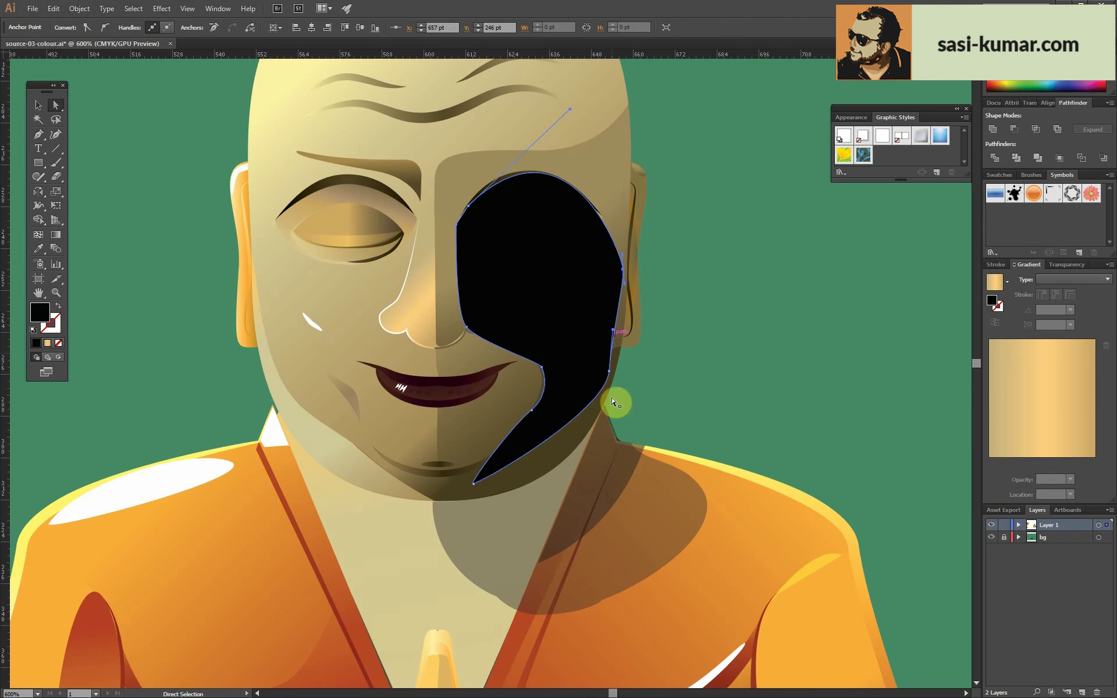
# - Clip the face shadow gradient to the comma outline with a clipping mask
pyautogui.press('v')
pyautogui.doubleClick(547, 321)
pyautogui.hotkey('ctrl', 'a')
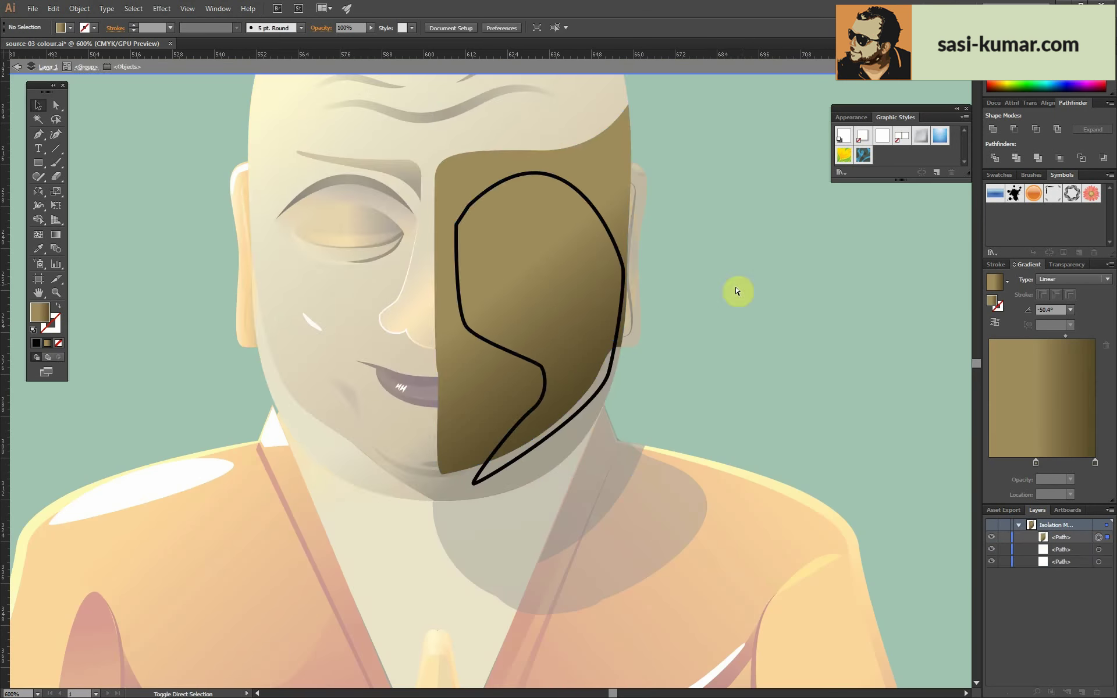
pyautogui.hotkey('ctrl', '7')
pyautogui.click(585, 407)
pyautogui.press('Escape')
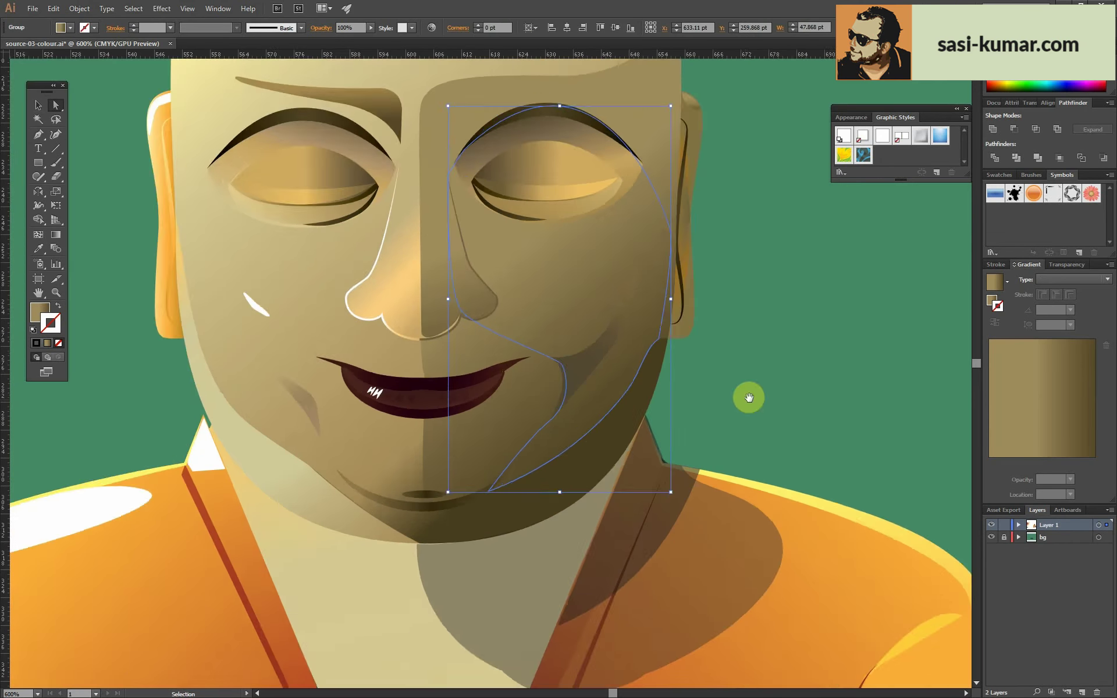
# - Adjust the right eye's anchor points to reshape the upper eyelid curve
pyautogui.press('a')
pyautogui.hotkey('ctrl', '+')
pyautogui.hotkey('ctrl', '+')
pyautogui.hotkey('ctrl', '-')
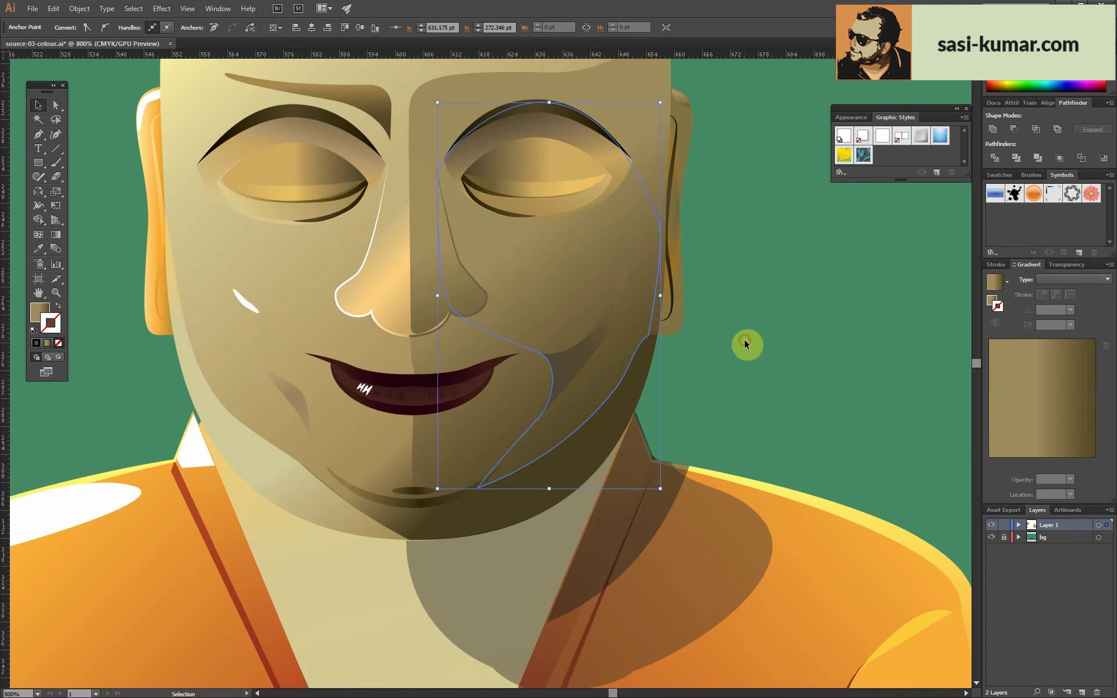
pyautogui.click(574, 249)
pyautogui.hotkey('ctrl', '+')
pyautogui.hotkey('ctrl', '+')
pyautogui.click(633, 326)
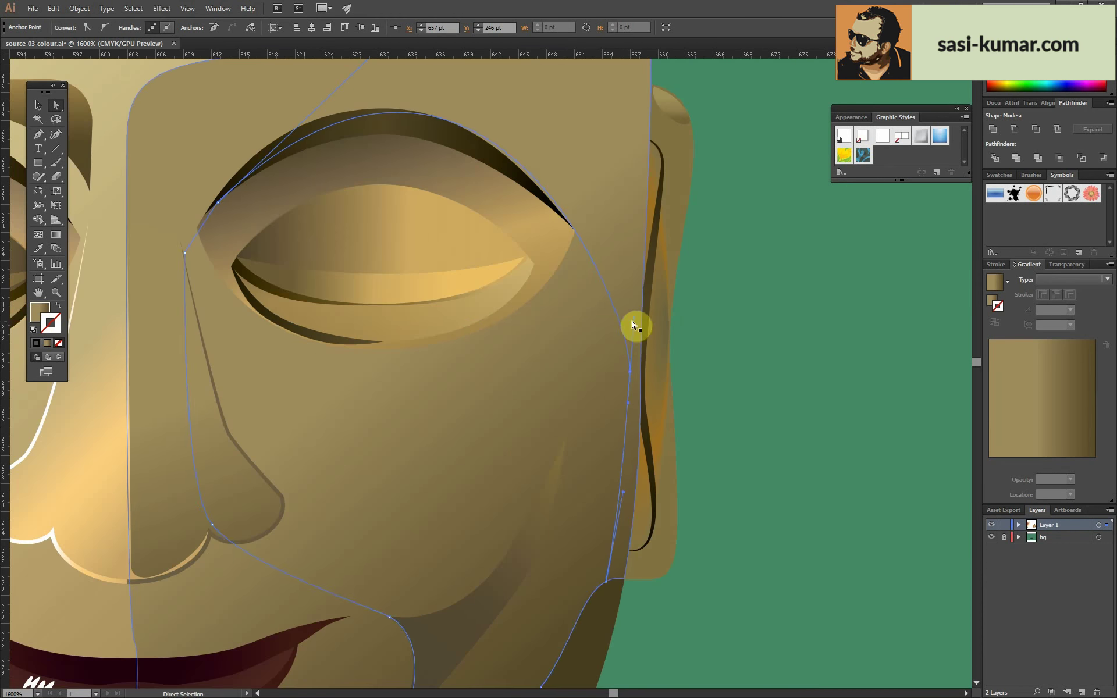
pyautogui.click(297, 178)
pyautogui.scroll(5, 224, 229)
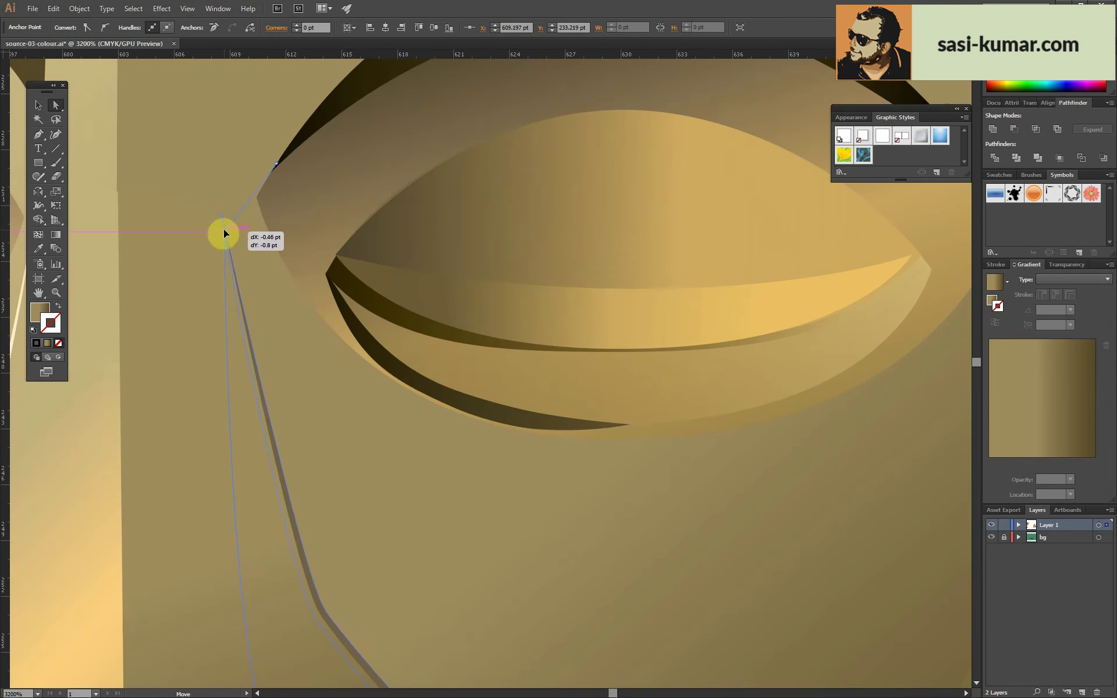
pyautogui.scroll(-8, 585, 466)
pyautogui.press('v')
pyautogui.click(892, 407)
pyautogui.scroll(1, 560, 443)
# - Darken a gradient stop of the right-eye shading with the K slider
pyautogui.click(561, 449)
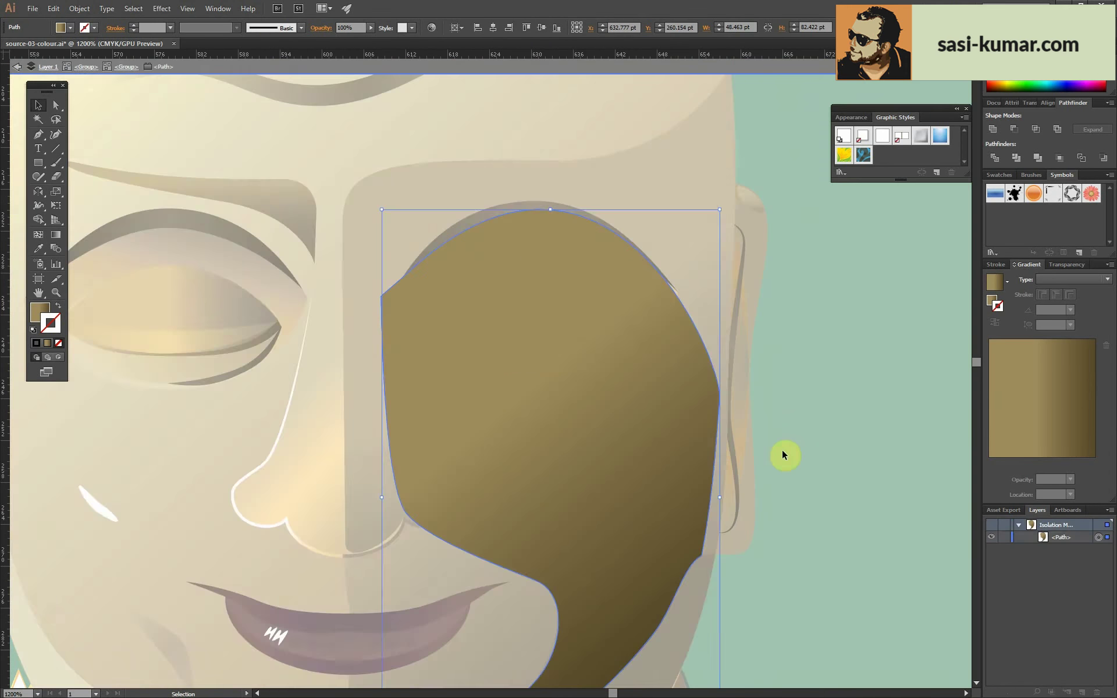
pyautogui.doubleClick(1035, 462)
pyautogui.moveTo(1025, 552); pyautogui.dragTo(1039, 552)
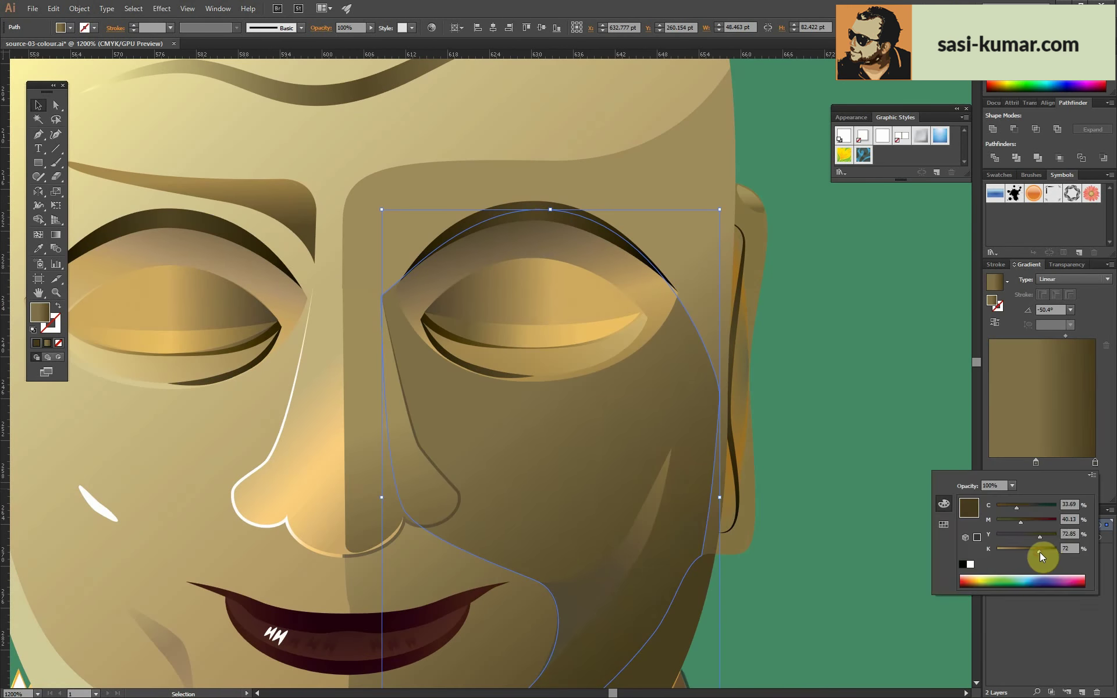
pyautogui.scroll(-4, 780, 411)
pyautogui.click(721, 442)
# - Darken the chin shade's gradient stop, then view the whole monk
pyautogui.hotkey('ctrl', 'z')
pyautogui.hotkey('ctrl', '+')
pyautogui.hotkey('ctrl', '+')
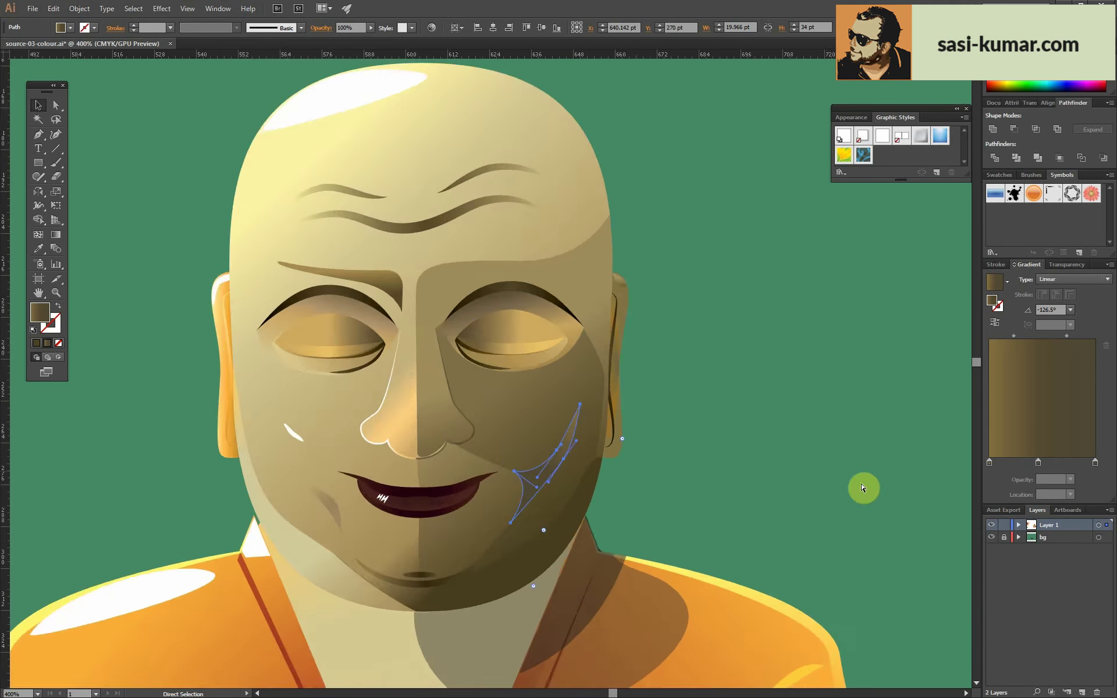
pyautogui.hotkey('ctrl', '+')
pyautogui.hotkey('ctrl', '+')
pyautogui.hotkey('ctrl', '+')
pyautogui.doubleClick(1038, 462)
pyautogui.click(1036, 551)
pyautogui.click(728, 512)
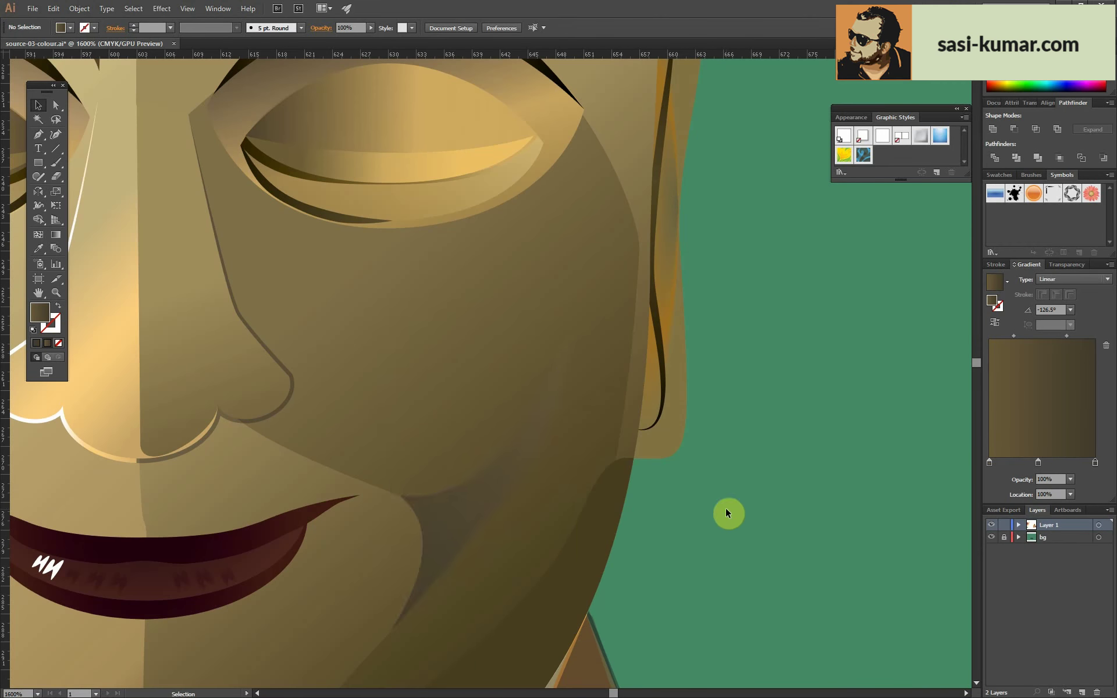
pyautogui.scroll(-5, 738, 469)
pyautogui.scroll(5, 551, 344)
pyautogui.press('a')
pyautogui.scroll(-10, 358, 453)
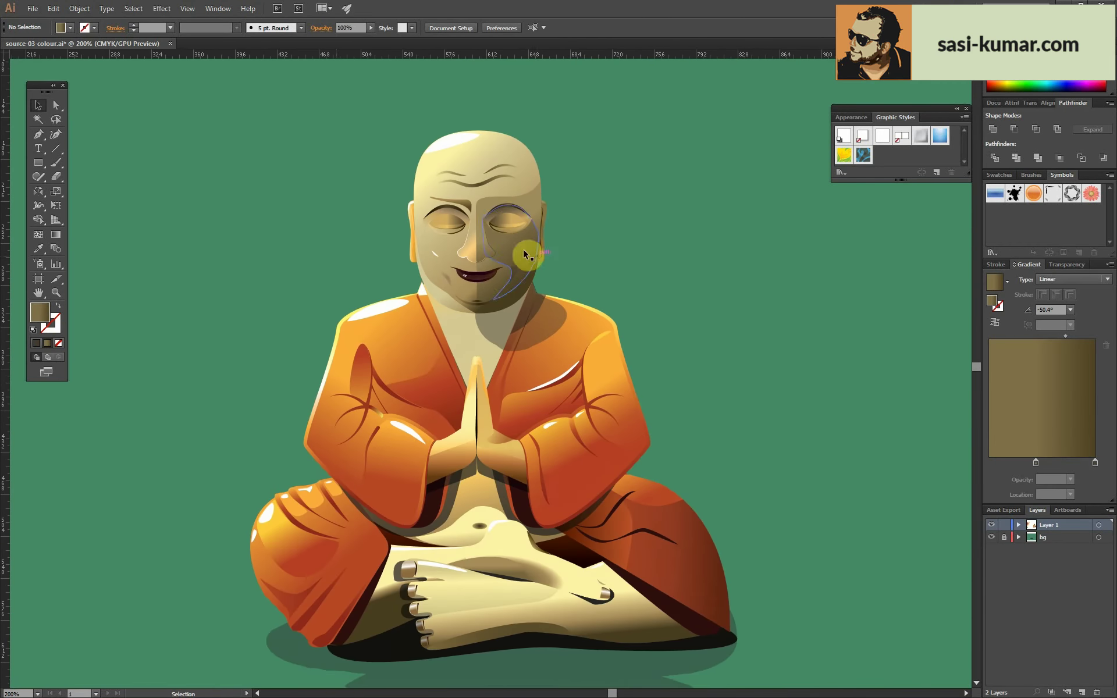
pyautogui.press('v')
pyautogui.scroll(-2, 736, 278)
pyautogui.click(679, 296)
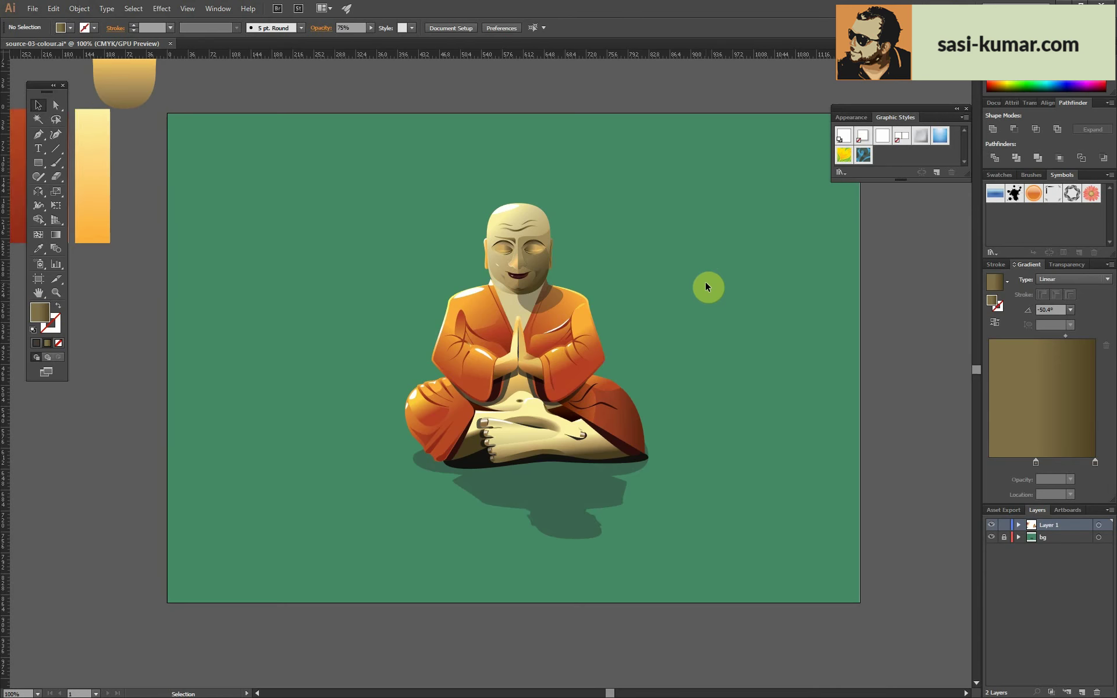
# - Fill the small bead circle with orange and offset a copy as its red shadow side
pyautogui.hscroll(-5, 424, 428)
pyautogui.scroll(2, 436, 307)
pyautogui.click(442, 309)
pyautogui.click(458, 420)
pyautogui.click(442, 309)
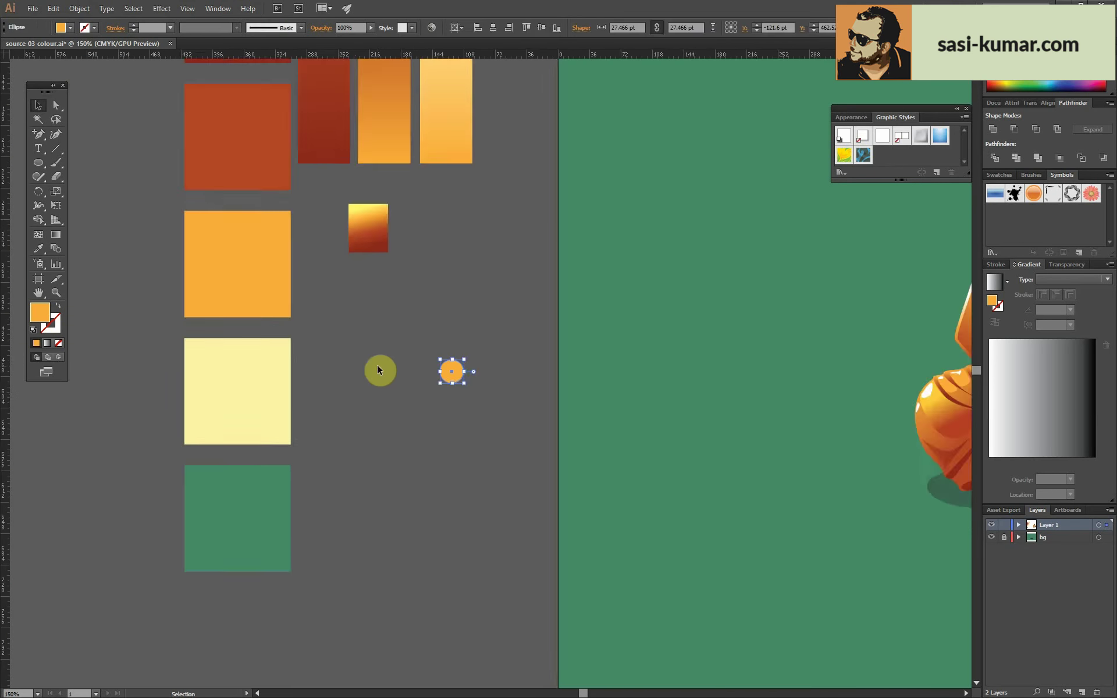
pyautogui.scroll(4, 446, 367)
pyautogui.moveTo(454, 349); pyautogui.dragTo(491, 434)
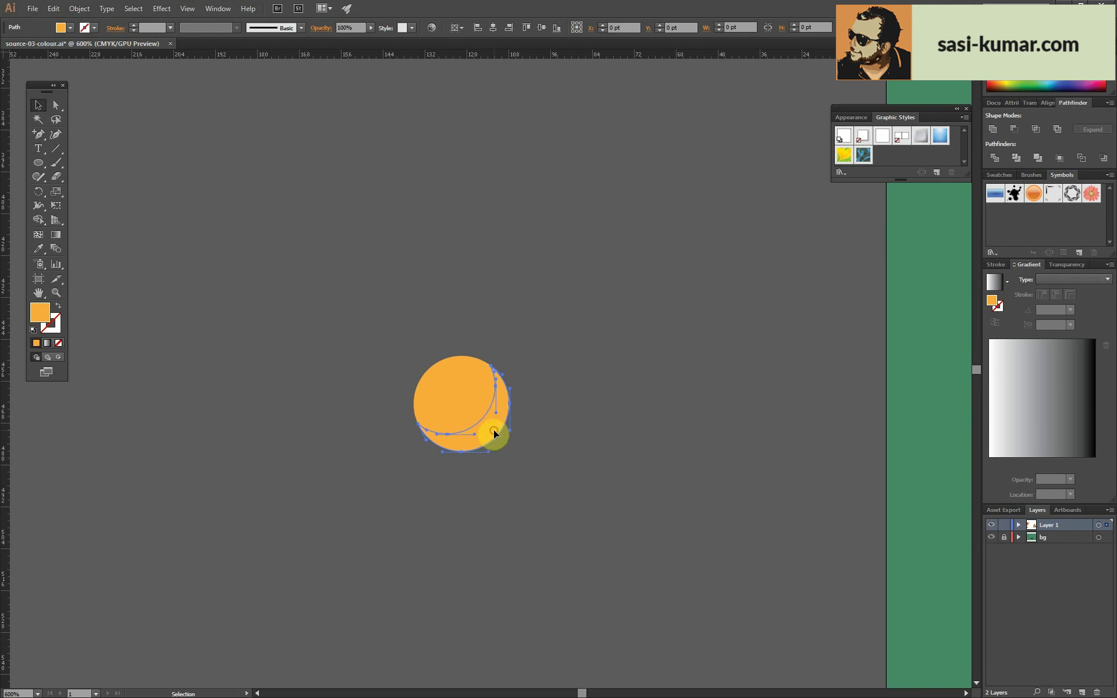
pyautogui.scroll(-5, 497, 444)
pyautogui.scroll(5, 497, 445)
# - Add a small rotated pale ellipse highlight on top of the bead
pyautogui.moveTo(38, 163); pyautogui.dragTo(75, 190)
pyautogui.moveTo(501, 394); pyautogui.dragTo(542, 408)
pyautogui.moveTo(546, 389); pyautogui.dragTo(540, 379)
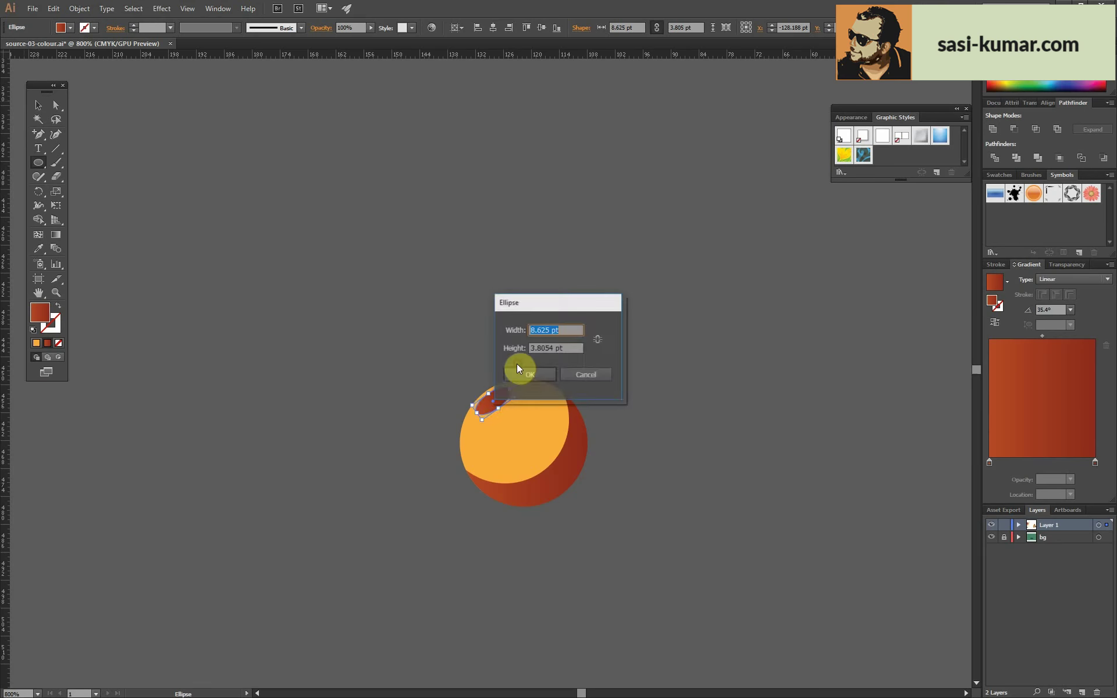
pyautogui.scroll(-5, 516, 369)
pyautogui.scroll(4, 409, 219)
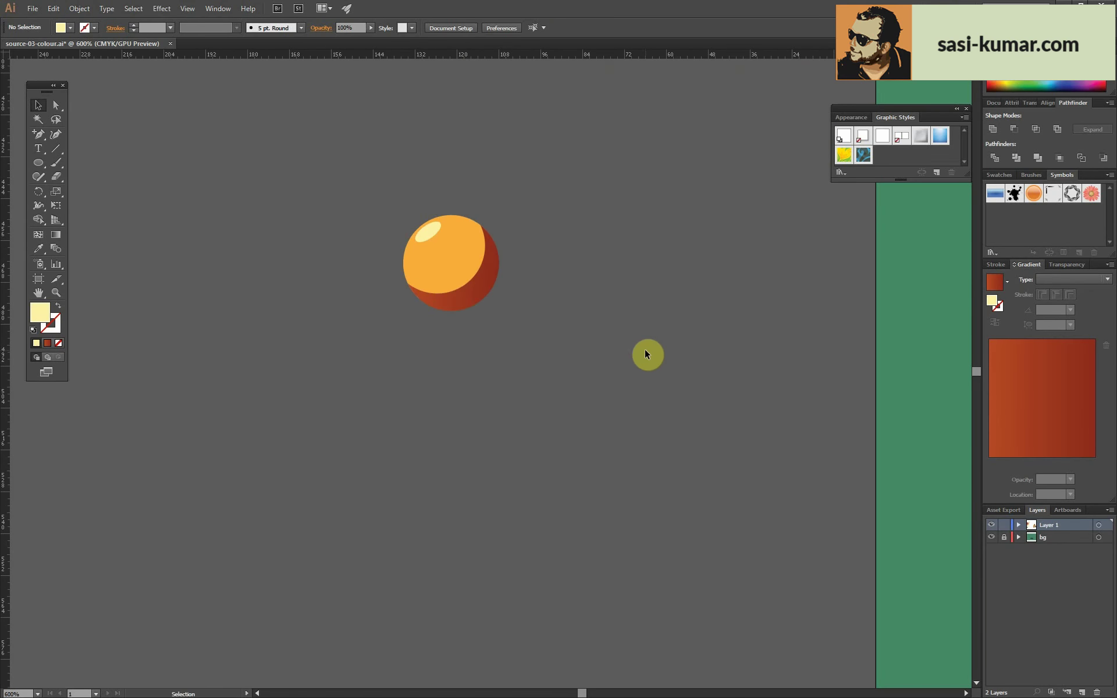
pyautogui.scroll(-5, 645, 354)
pyautogui.scroll(5, 506, 252)
# - Move the finished bead toward the hands and recolour its orange base in isolation
pyautogui.moveTo(553, 290)
pyautogui.mouseDown()
pyautogui.moveTo(586, 226)
pyautogui.moveTo(505, 353)
pyautogui.mouseUp()
pyautogui.scroll(-2, 599, 227)
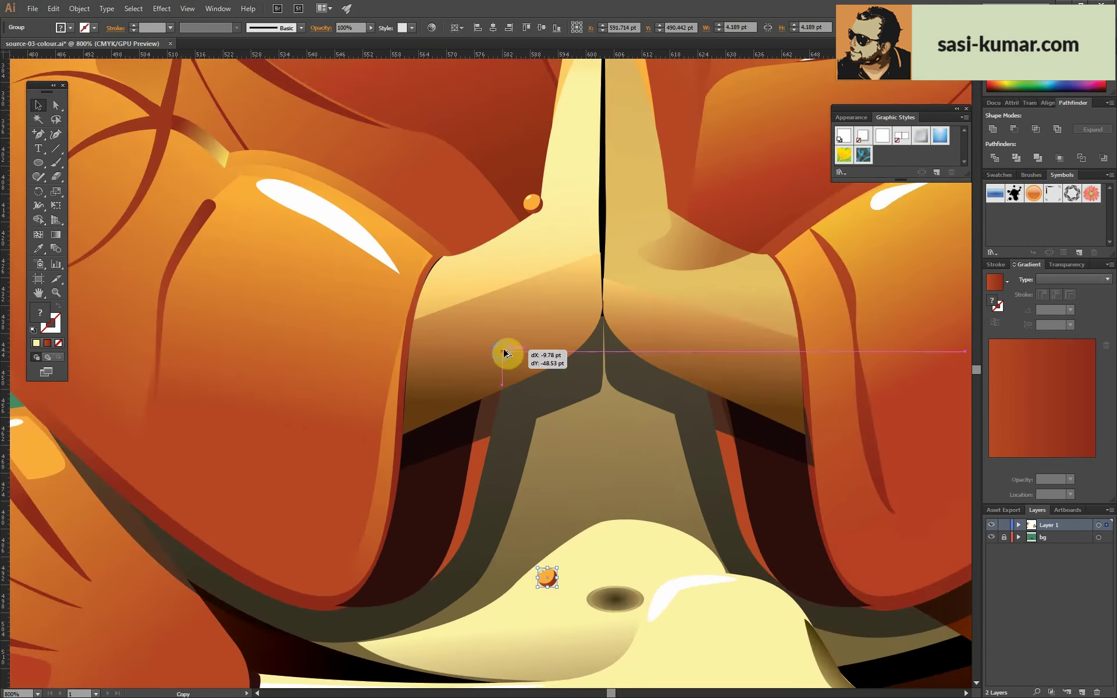
pyautogui.scroll(3, 505, 353)
pyautogui.doubleClick(512, 376)
pyautogui.scroll(-5, 512, 375)
pyautogui.scroll(4, 468, 407)
pyautogui.doubleClick(40, 312)
pyautogui.click(902, 170)
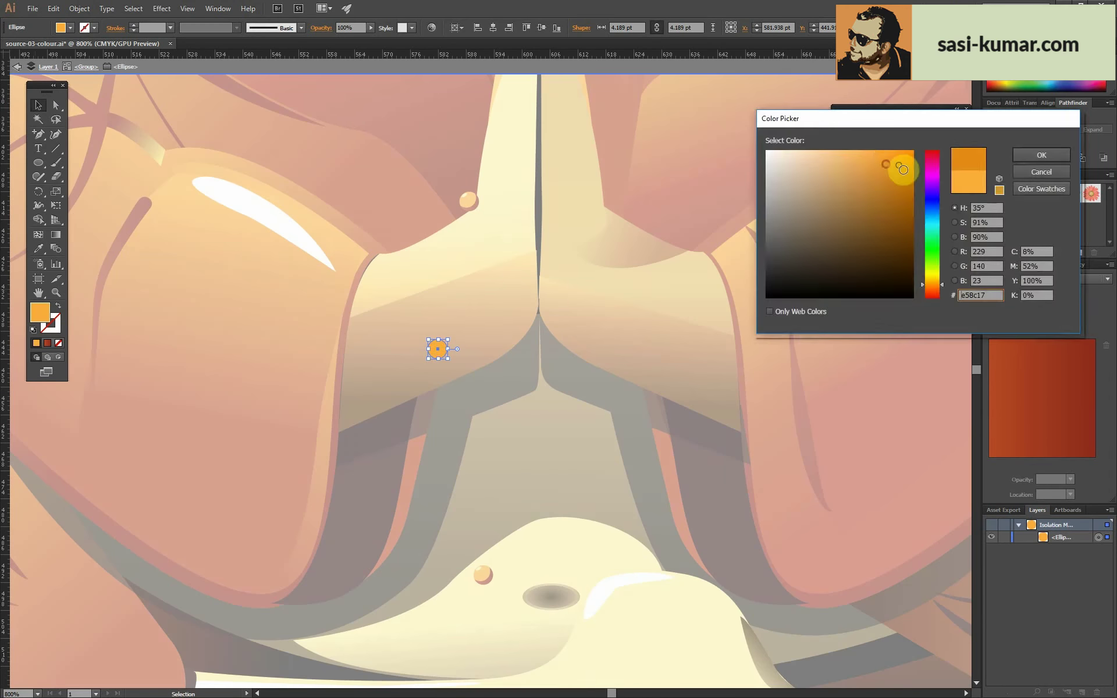
pyautogui.press('Return')
pyautogui.doubleClick(558, 432)
pyautogui.scroll(2, 572, 603)
# - Sample the hand's brown onto a bead and blend the top, middle and bottom beads into a chain
pyautogui.press('i')
pyautogui.click(387, 232)
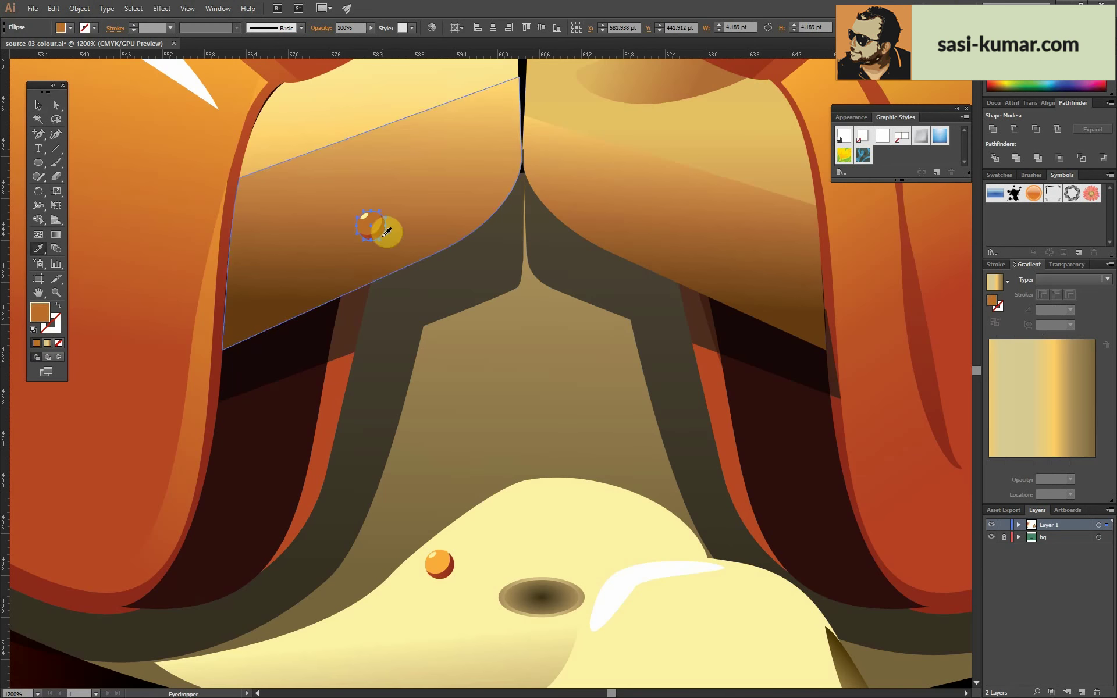
pyautogui.scroll(-2, 556, 379)
pyautogui.press('w')
pyautogui.click(464, 518)
pyautogui.click(429, 314)
pyautogui.click(450, 144)
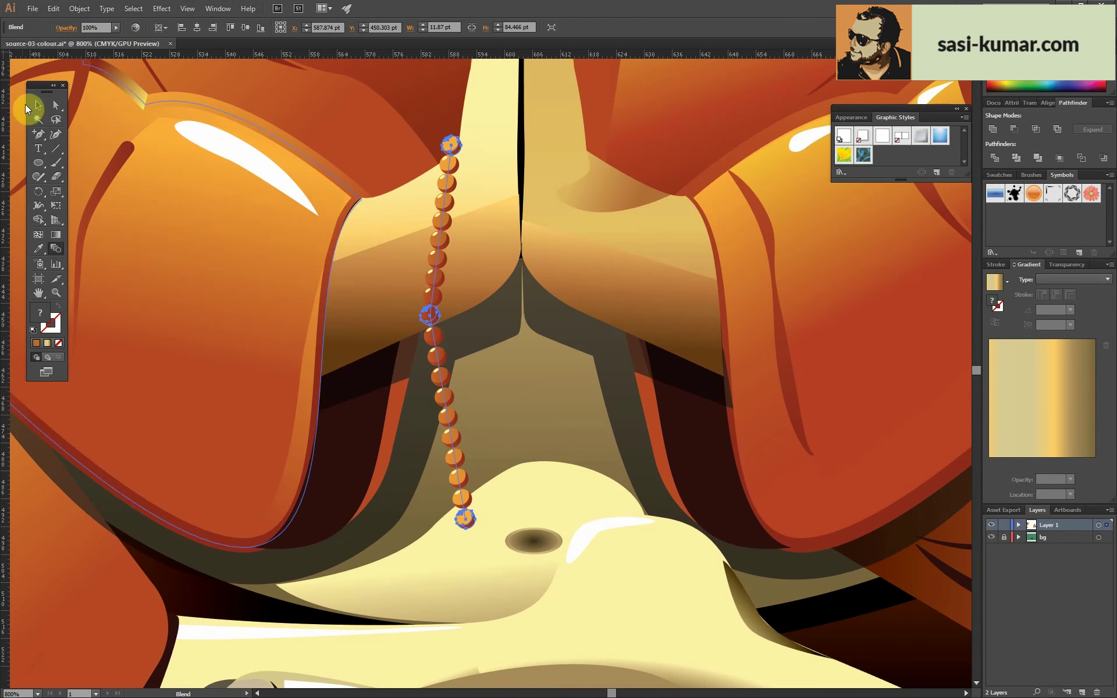
pyautogui.press('Return')
pyautogui.press('Return')
pyautogui.click(56, 104)
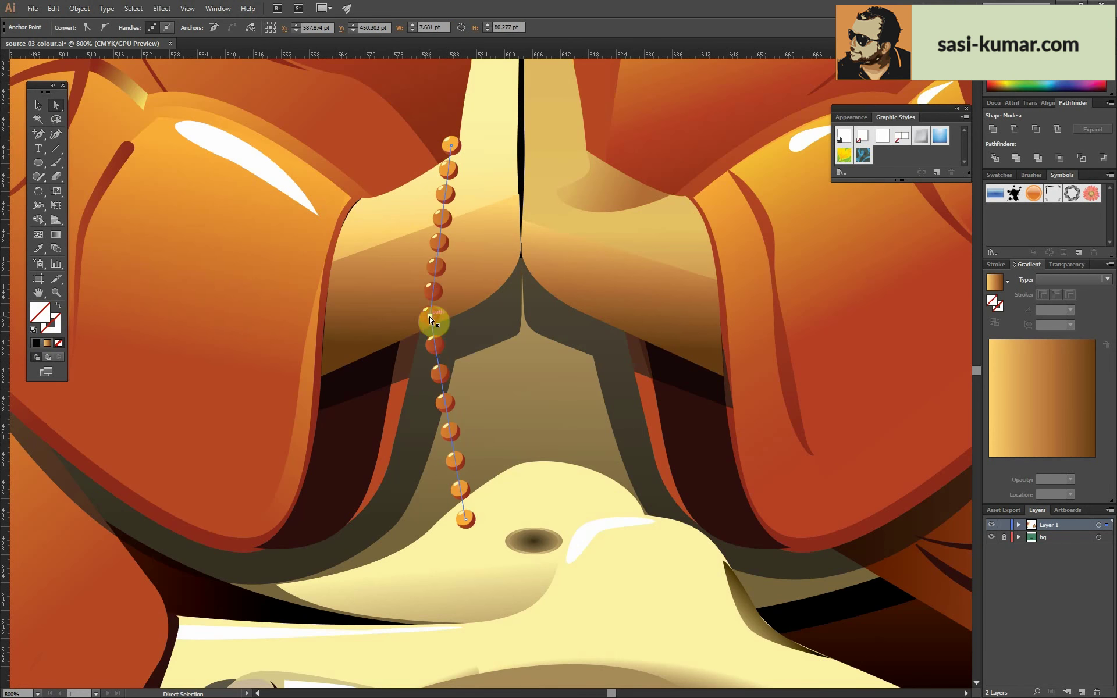
# - Smooth the chain's middle anchor so the bead chain curves
pyautogui.click(431, 323)
pyautogui.click(431, 319)
pyautogui.click(109, 27)
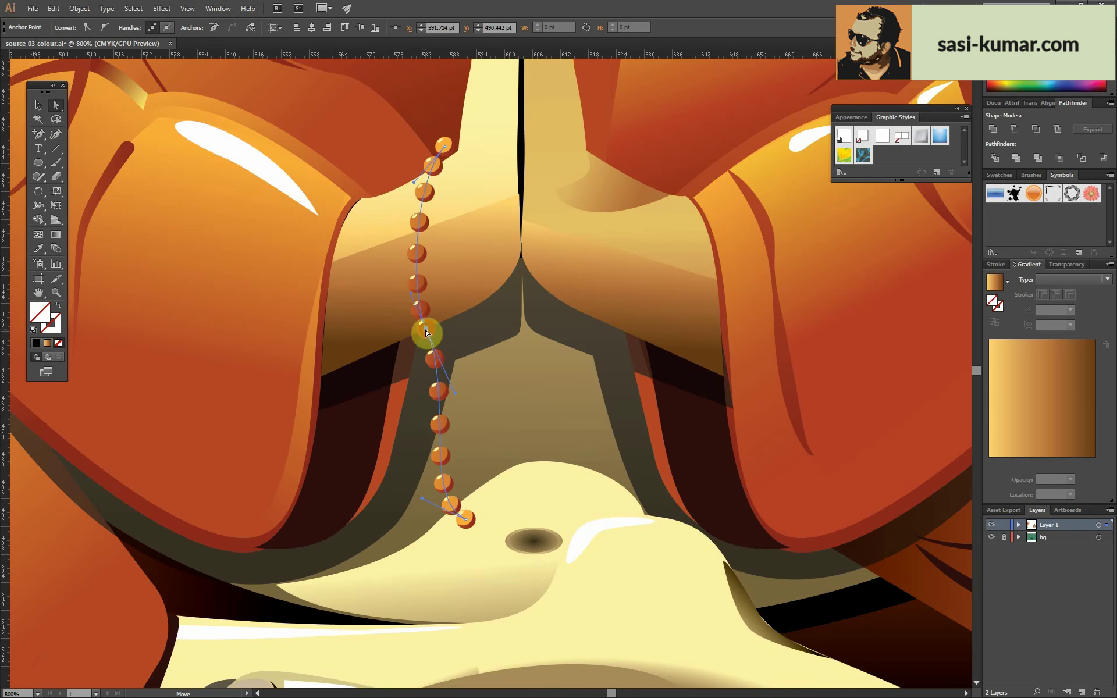
pyautogui.click(38, 104)
# - Copy the bead chain to the right, mirror it horizontally, and nudge it into position
pyautogui.moveTo(424, 357); pyautogui.dragTo(532, 335)
pyautogui.click(53, 8)
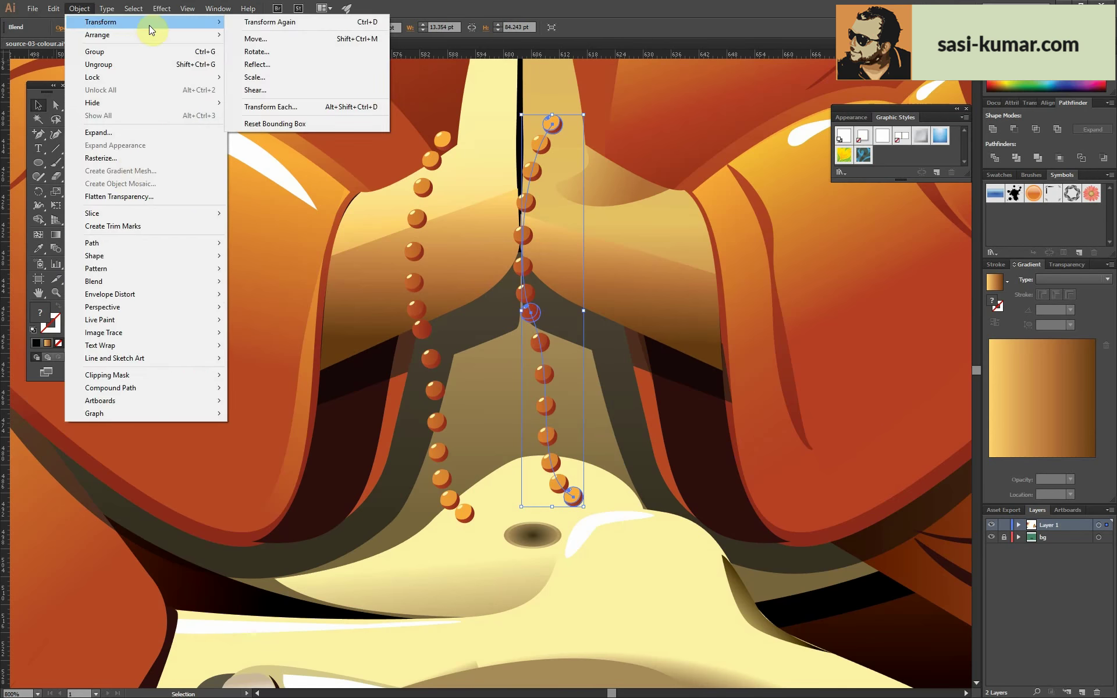
pyautogui.click(256, 64)
pyautogui.press('Return')
pyautogui.moveTo(490, 142); pyautogui.dragTo(489, 143)
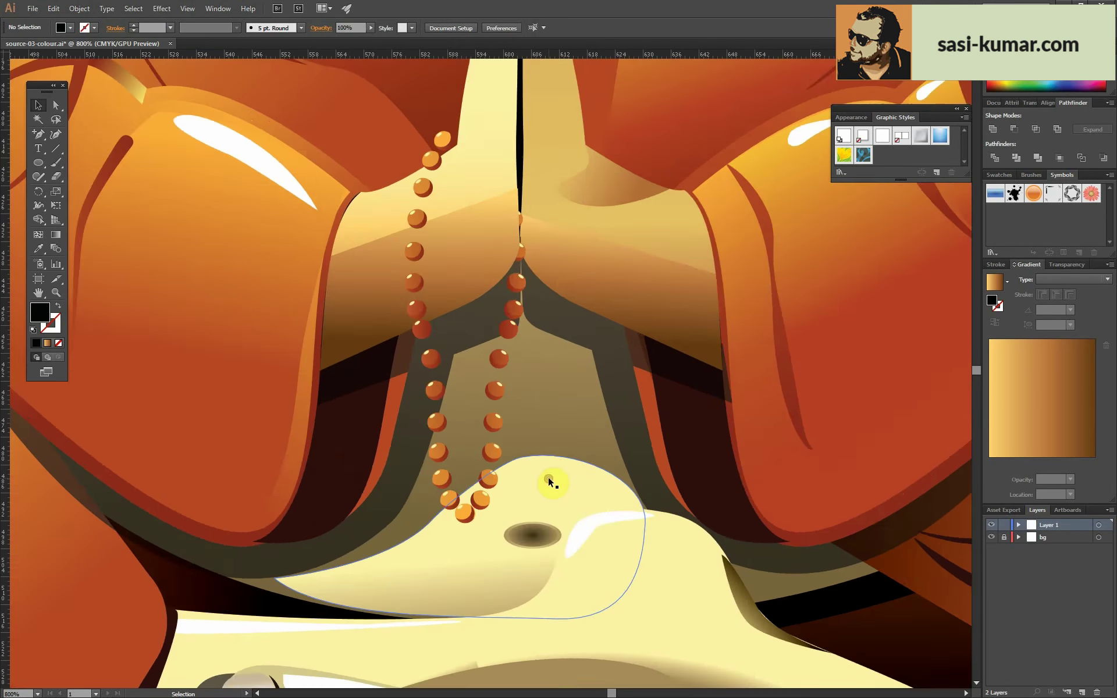
pyautogui.keyDown('ctrl'); pyautogui.click(431, 380); pyautogui.keyUp('ctrl')
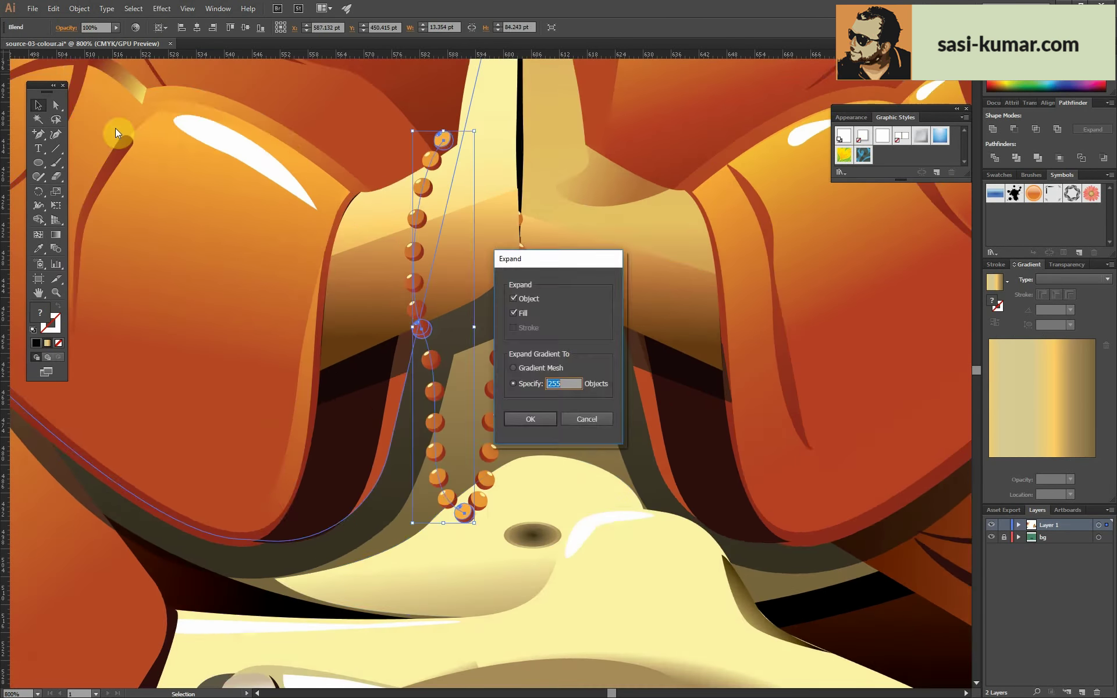
pyautogui.doubleClick(501, 357)
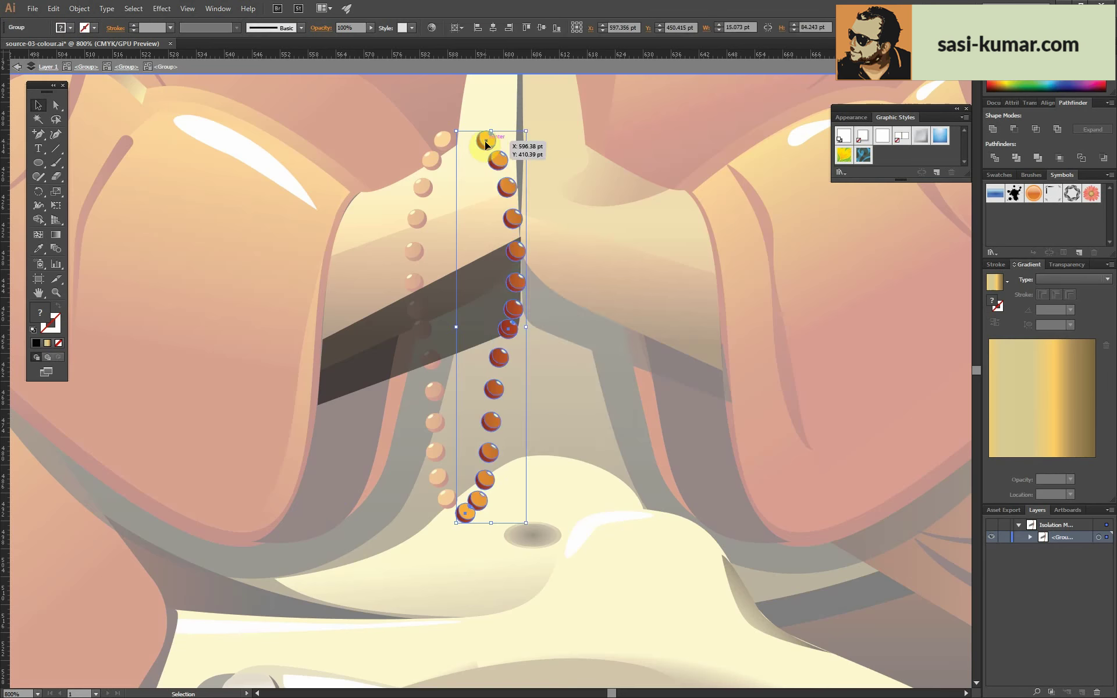
pyautogui.moveTo(513, 319); pyautogui.dragTo(510, 316)
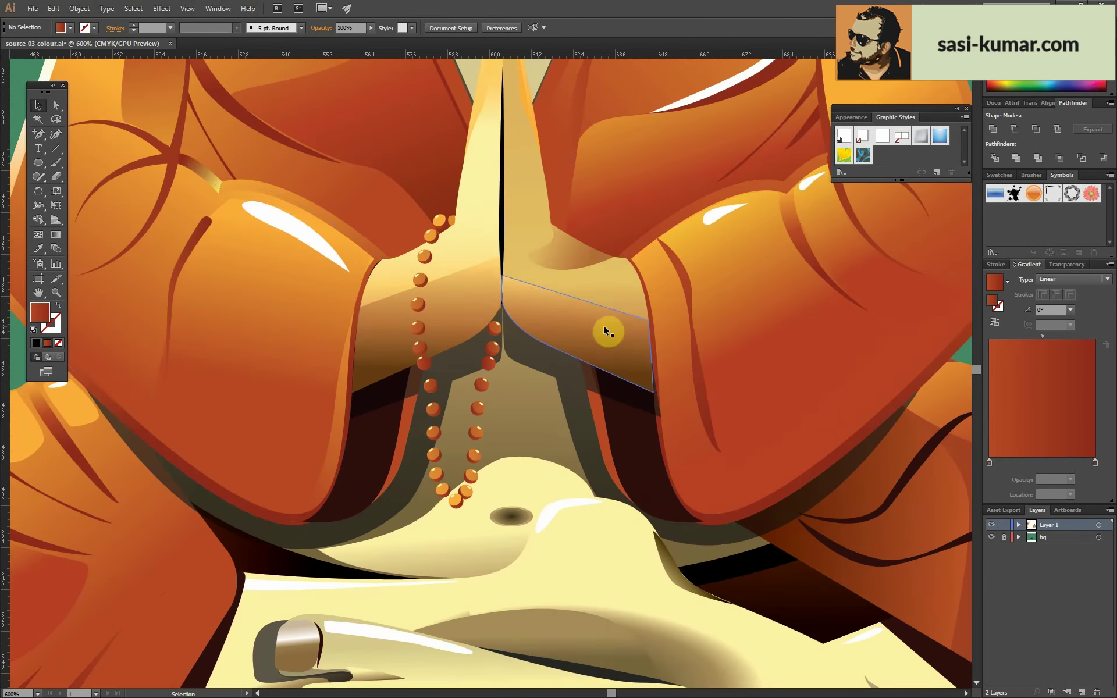
# - Draw a Pen path for the string running down through the beads, curving its top end
pyautogui.click(38, 133)
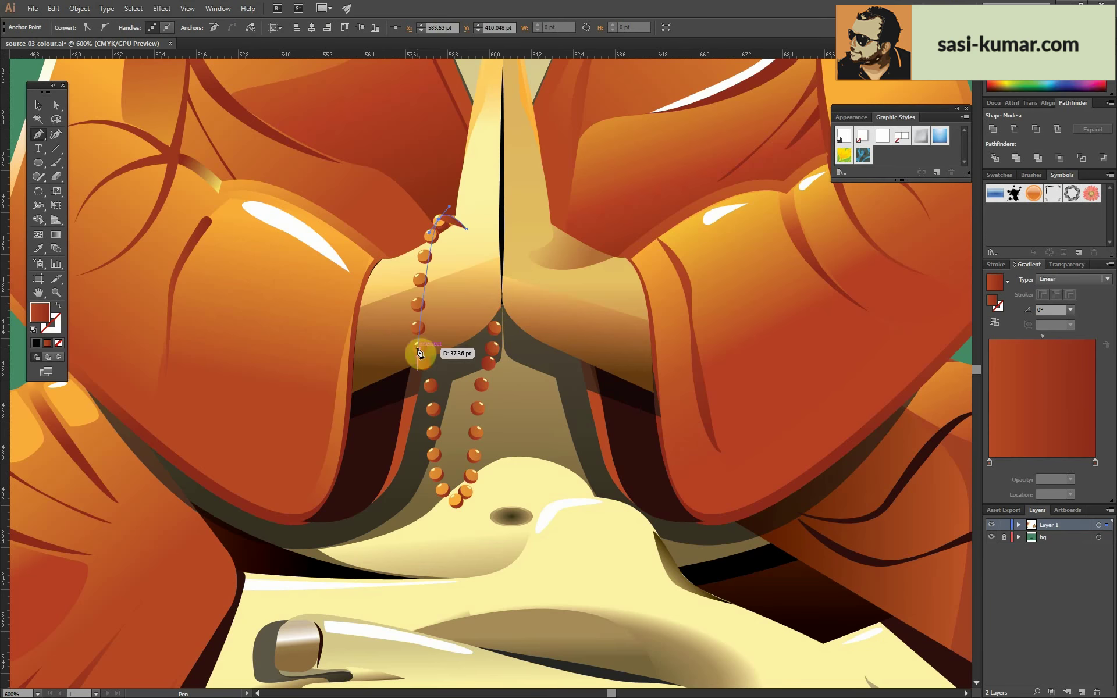
pyautogui.click(58, 305)
pyautogui.click(460, 511)
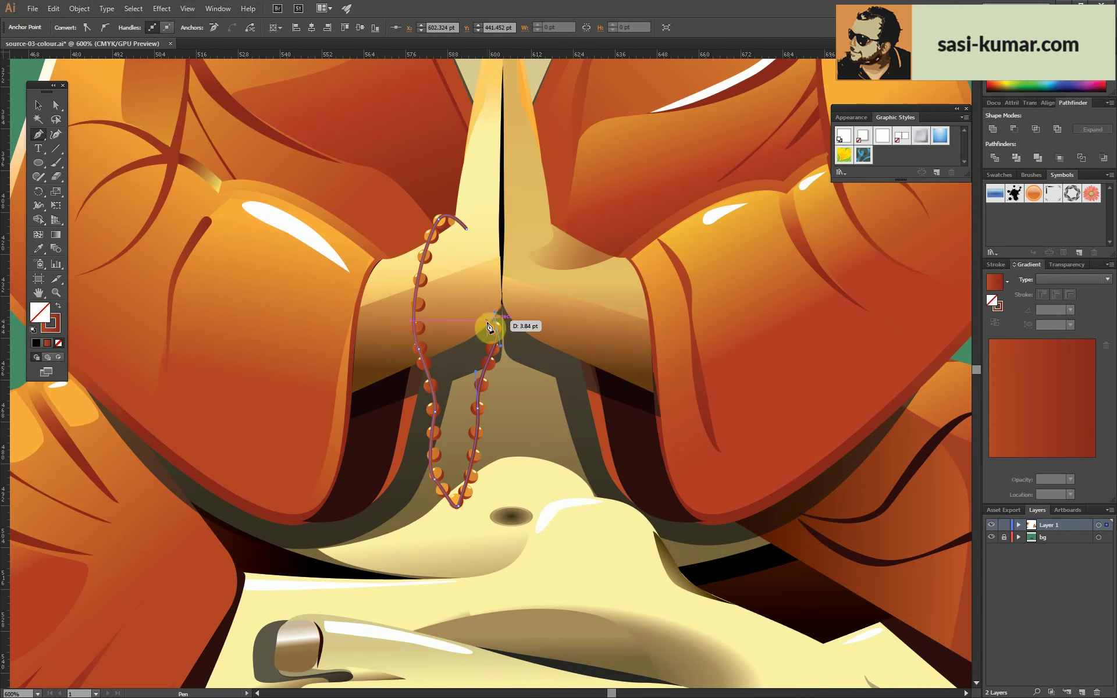
pyautogui.scroll(3, 511, 381)
pyautogui.scroll(4, 461, 362)
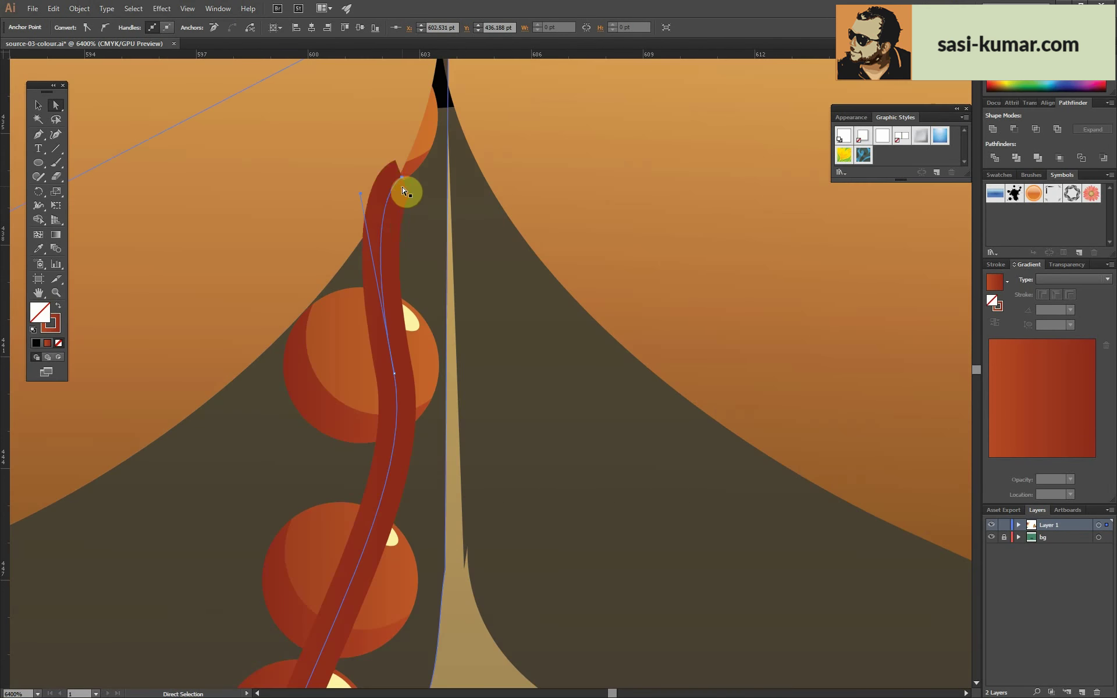
pyautogui.moveTo(403, 190); pyautogui.dragTo(425, 228)
pyautogui.scroll(-5, 400, 173)
# - Adjust the string path's anchor points at its bottom end
pyautogui.click(426, 376)
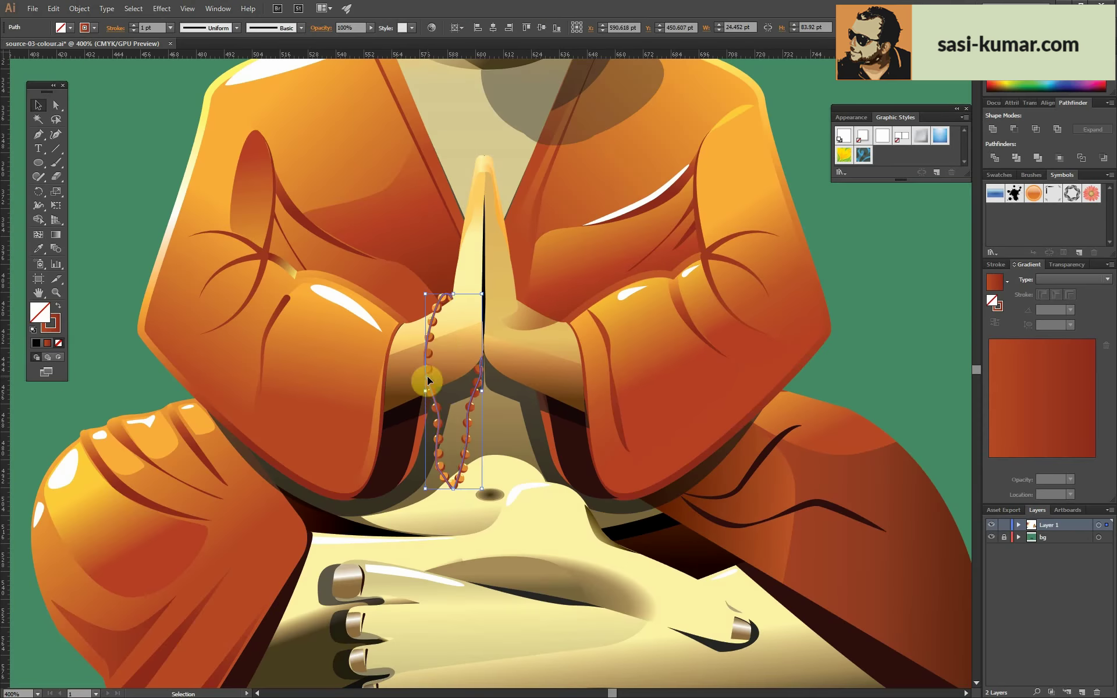
pyautogui.rightClick(428, 379)
pyautogui.press('Escape')
pyautogui.scroll(3, 135, 277)
pyautogui.click(56, 104)
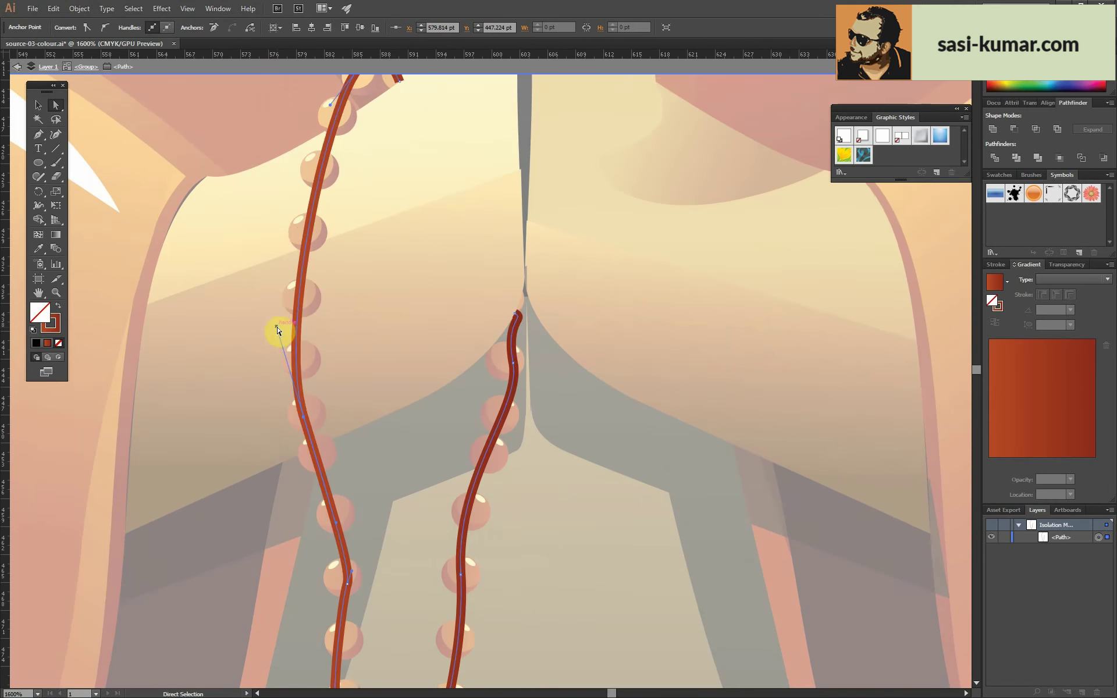
pyautogui.scroll(-5, 304, 287)
pyautogui.click(372, 545)
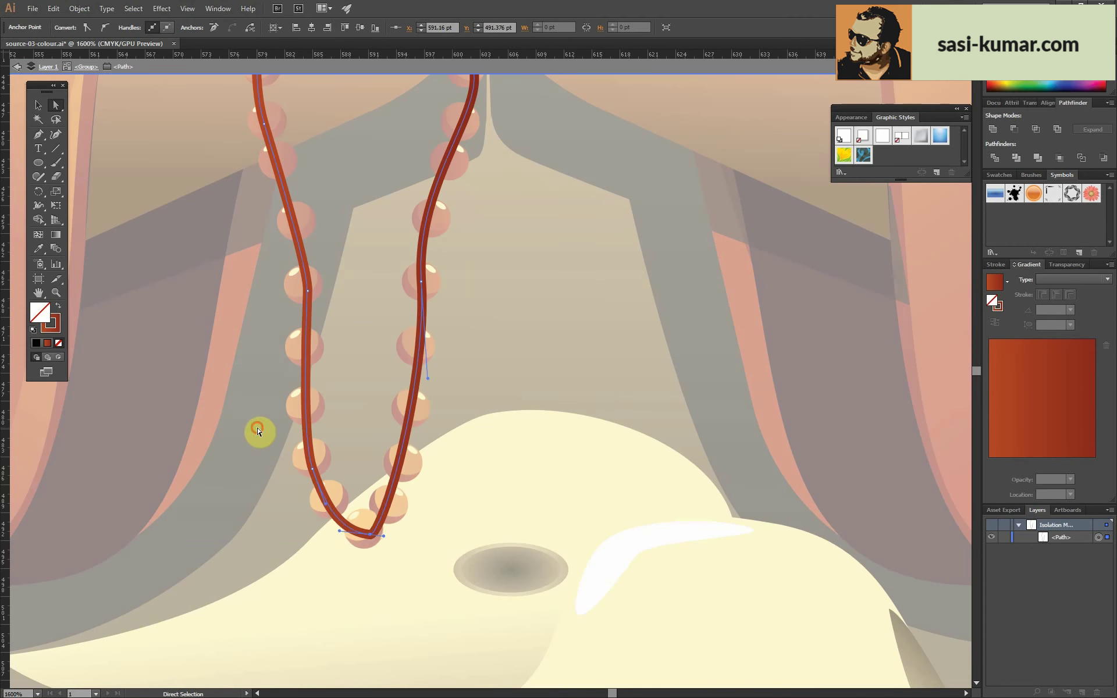
pyautogui.hotkey('ctrl', '-')
pyautogui.hotkey('ctrl', '-')
pyautogui.hotkey('ctrl', '-')
pyautogui.doubleClick(95, 281)
# - Isolate the string inside the bead chain and expand its stroke into a shape
pyautogui.press('v')
pyautogui.click(445, 343)
pyautogui.doubleClick(445, 343)
pyautogui.hotkey('ctrl', '+')
pyautogui.hotkey('ctrl', '+')
pyautogui.hotkey('ctrl', '+')
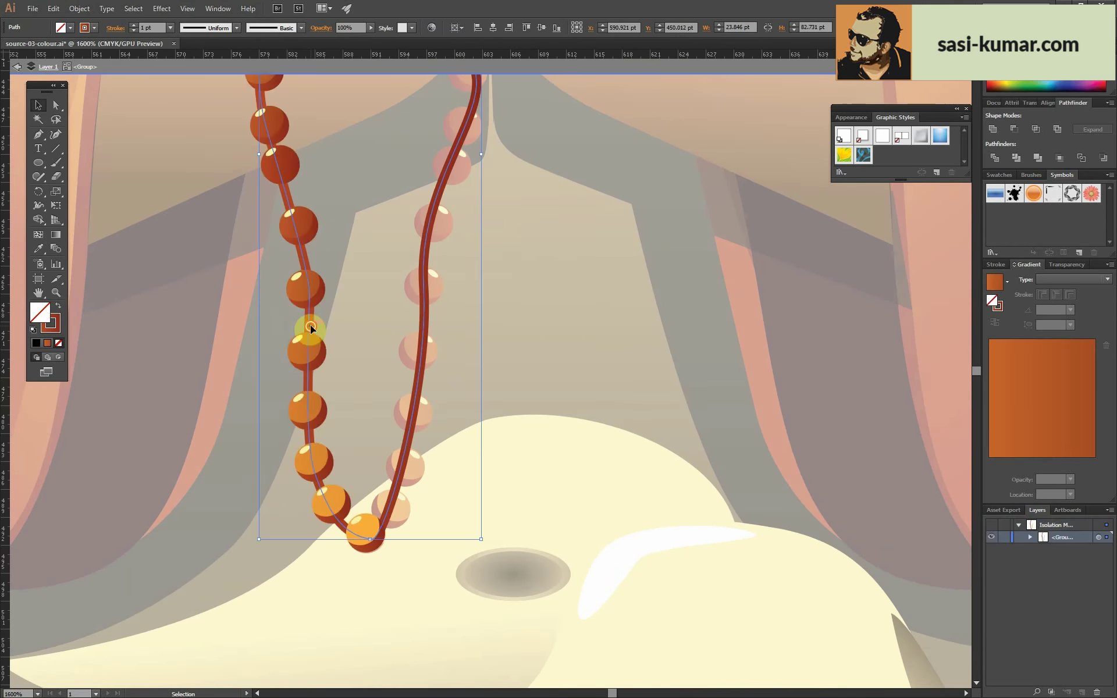
pyautogui.doubleClick(307, 327)
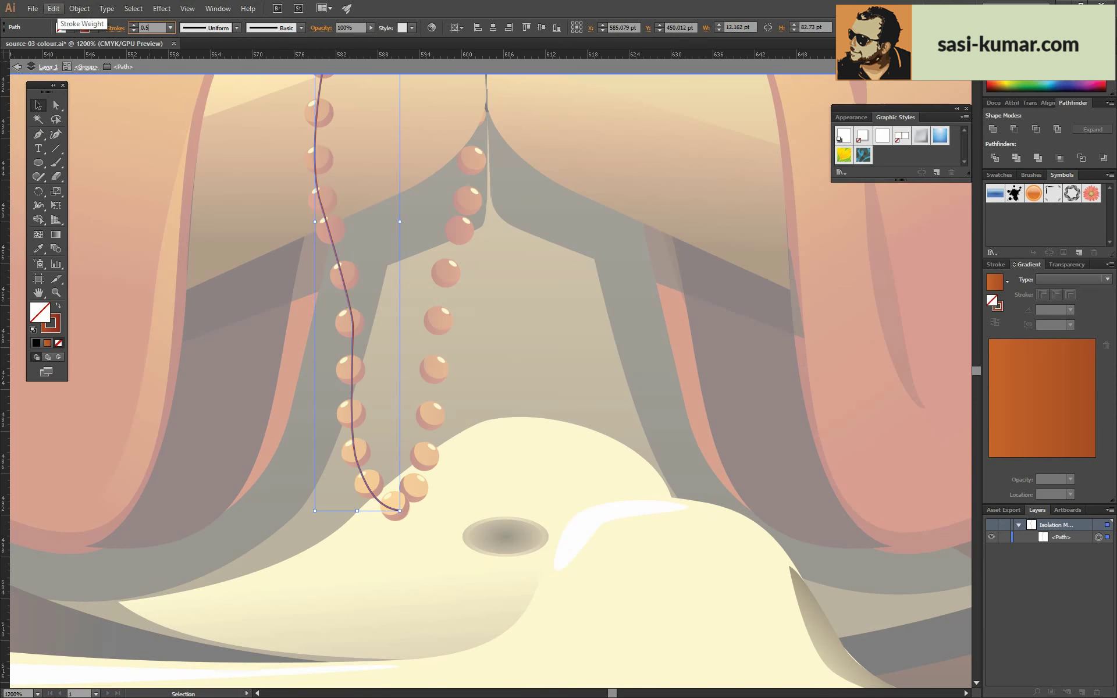
pyautogui.click(79, 8)
pyautogui.click(99, 133)
pyautogui.click(531, 418)
# - Recolour a gradient stop on the expanded string to a deeper red
pyautogui.hotkey('ctrl', '-')
pyautogui.press('g')
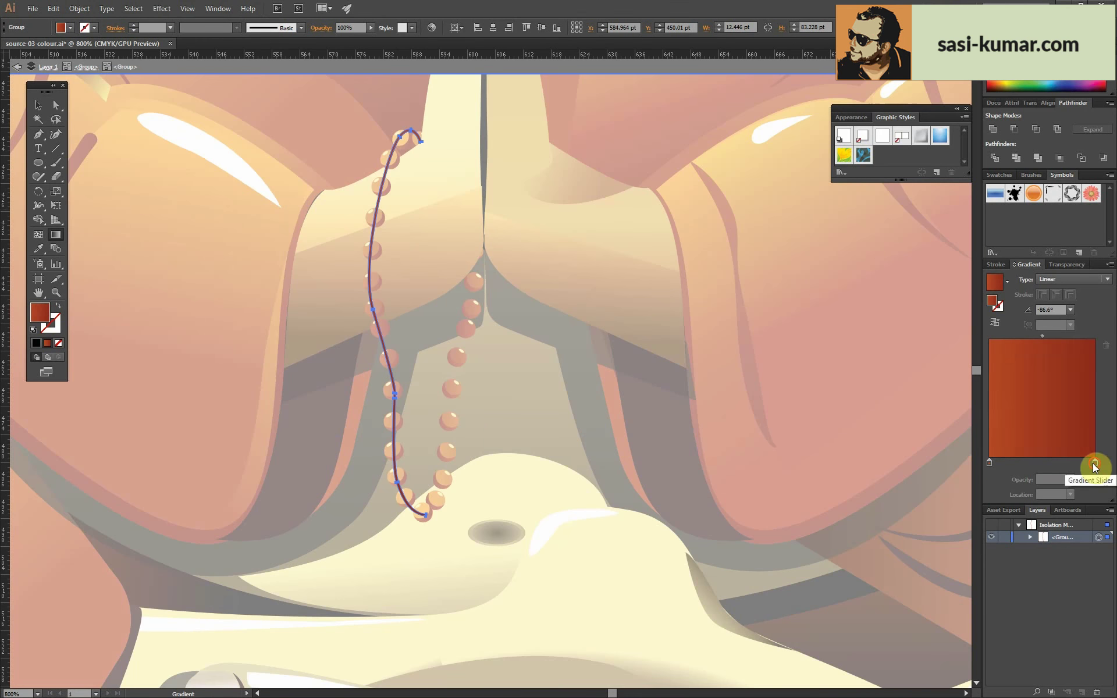
pyautogui.doubleClick(1094, 463)
pyautogui.click(1017, 523)
pyautogui.doubleClick(511, 416)
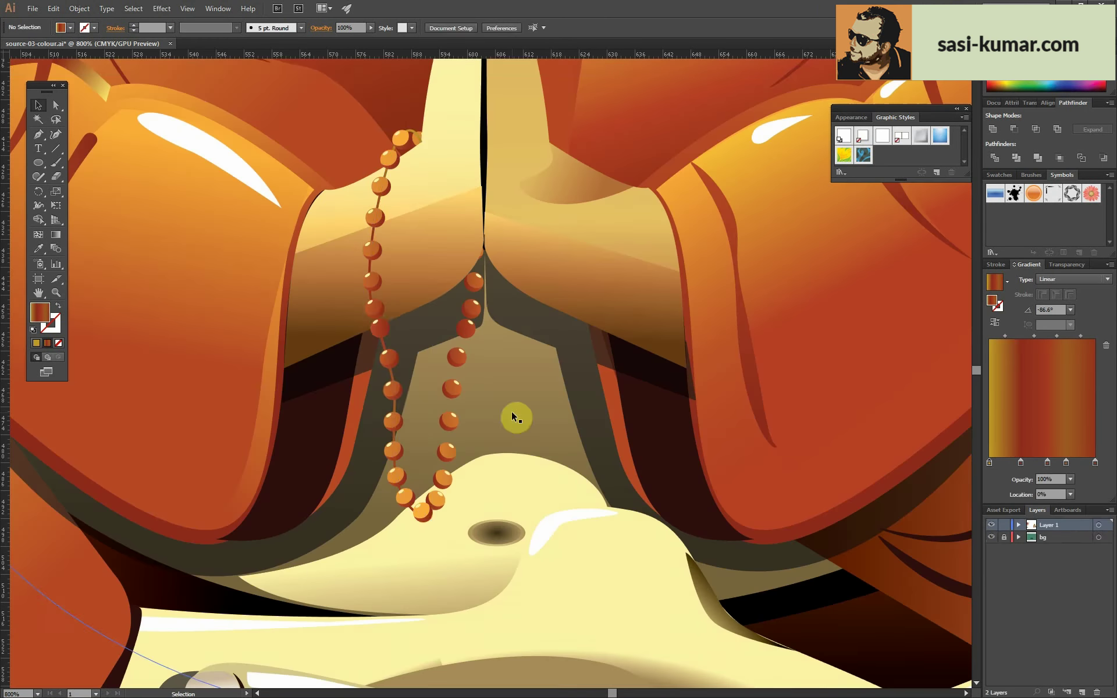
pyautogui.hotkey('ctrl', '-')
pyautogui.hotkey('ctrl', '-')
pyautogui.hotkey('ctrl', '-')
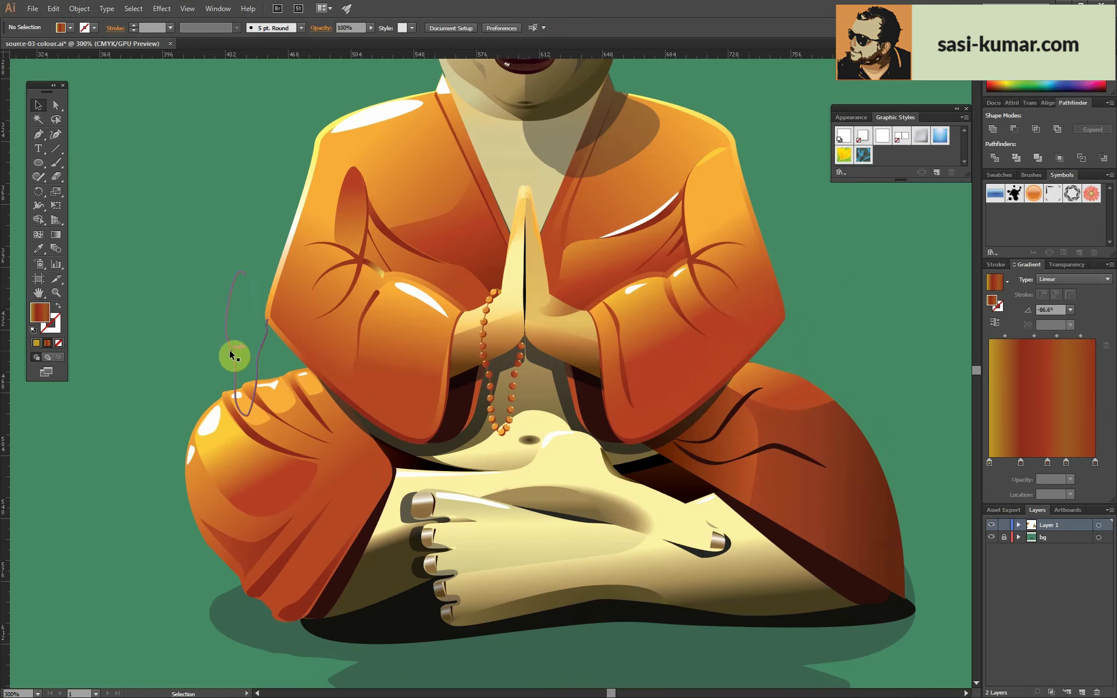
# - Group the loose path beside the robe, give it the red bead colour, and move it onto the right bead strand
pyautogui.hotkey('ctrl', '+')
pyautogui.click(274, 354)
pyautogui.click(80, 8)
pyautogui.click(95, 44)
pyautogui.press('i')
pyautogui.click(664, 458)
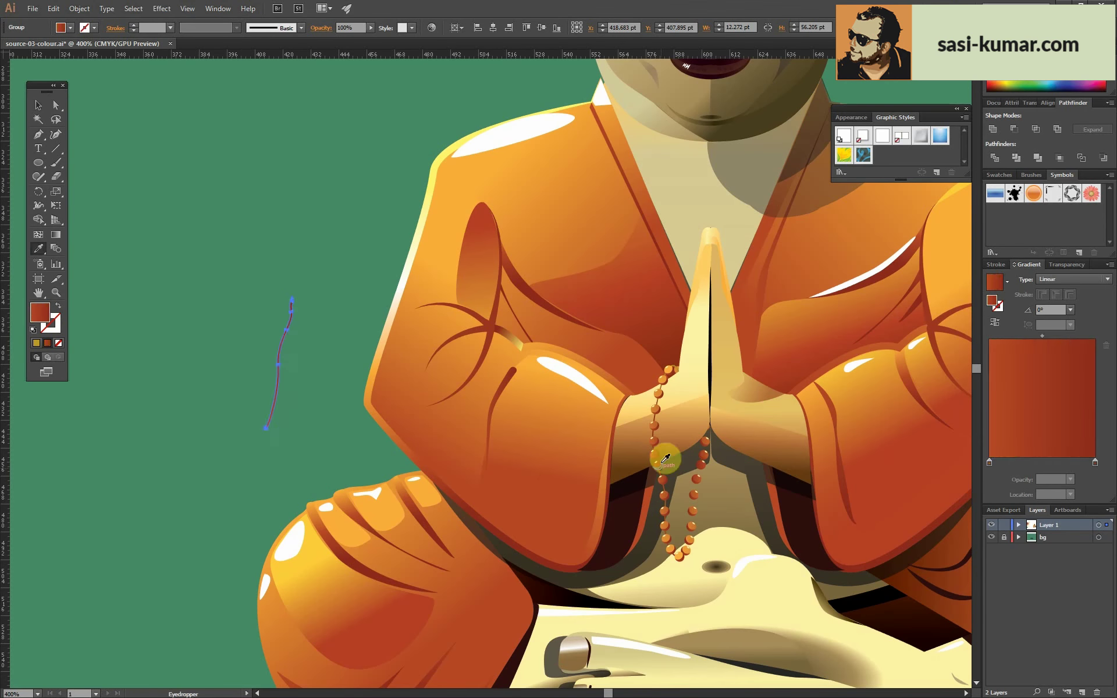
pyautogui.press('v')
pyautogui.moveTo(286, 332); pyautogui.dragTo(703, 460)
# - Inspect the bead group and the yellow belly drop shape in isolation mode
pyautogui.hotkey('ctrl', '+')
pyautogui.doubleClick(255, 442)
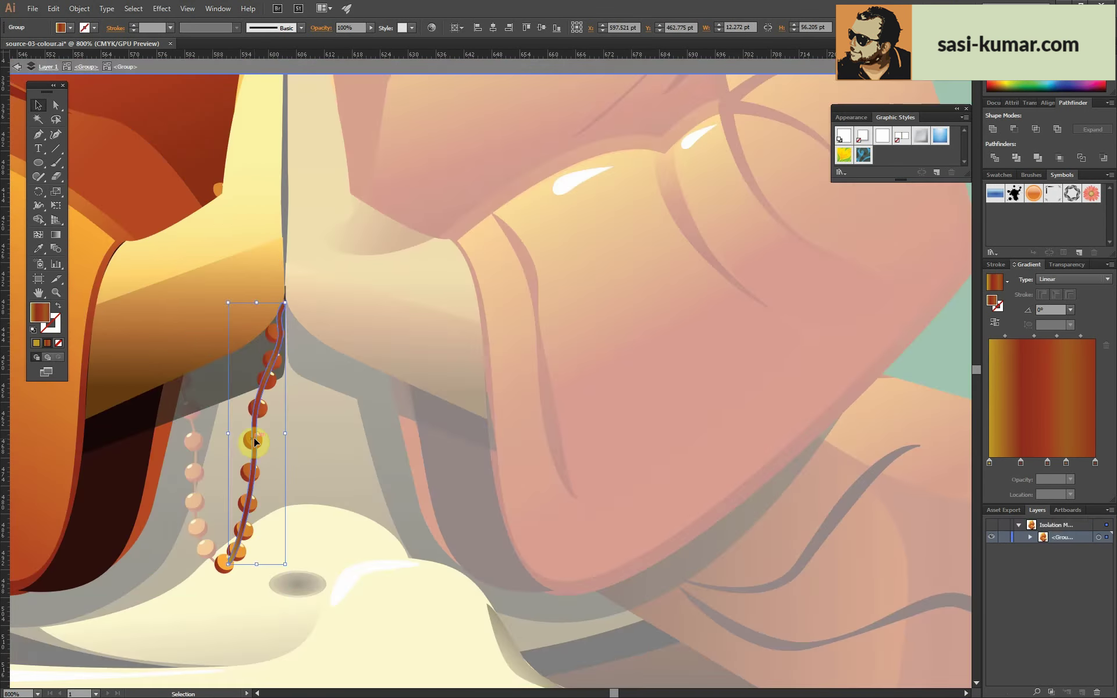
pyautogui.press('Escape')
pyautogui.scroll(-2, 431, 505)
pyautogui.doubleClick(503, 455)
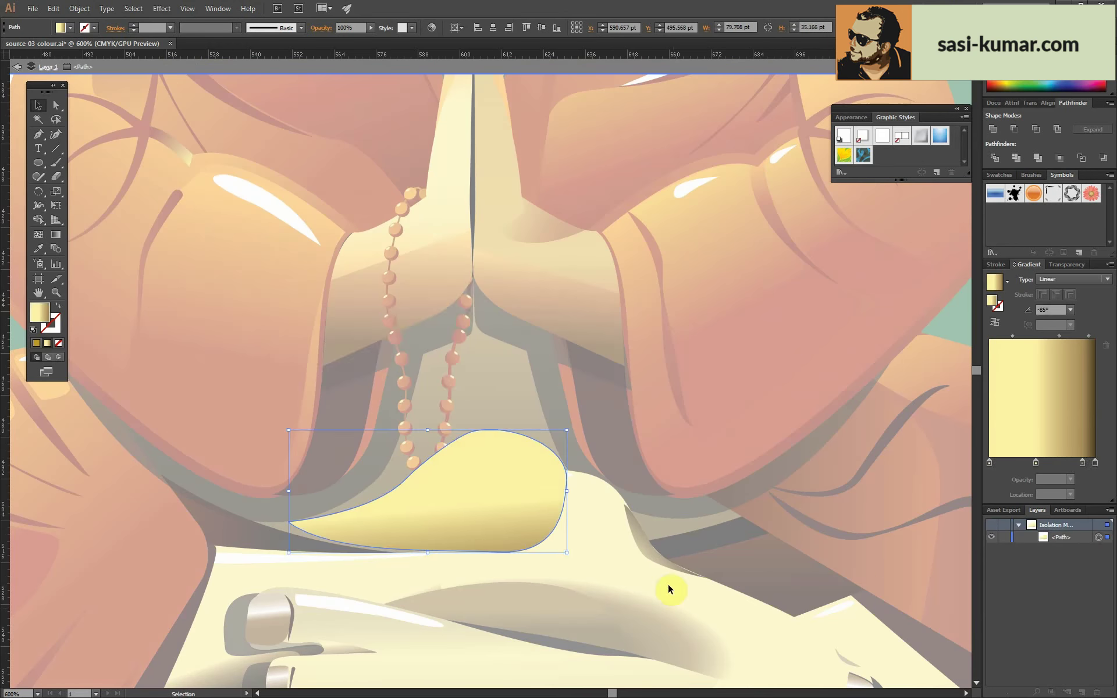
pyautogui.press('Escape')
pyautogui.hotkey('ctrl', '-')
pyautogui.hotkey('ctrl', '-')
# - Try moving the bead strand group aside, undo it, and enter the strand group
pyautogui.click(448, 402)
pyautogui.moveTo(448, 399); pyautogui.dragTo(646, 362)
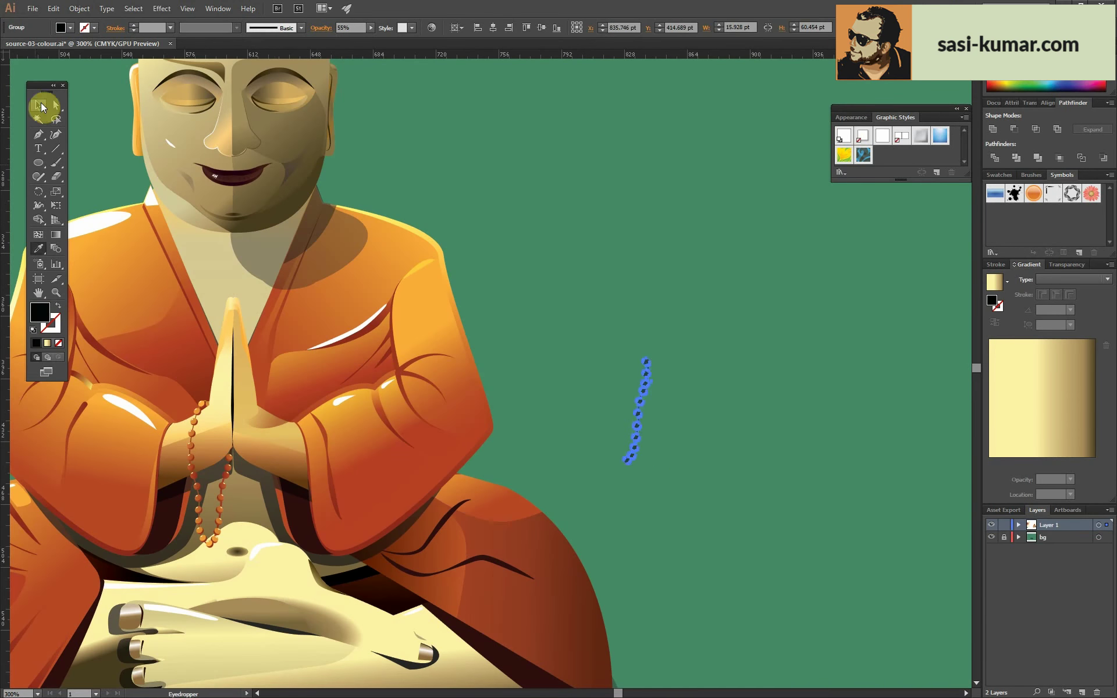
pyautogui.hotkey('ctrl', 'z')
pyautogui.hotkey('ctrl', '+')
pyautogui.hotkey('ctrl', '+')
pyautogui.doubleClick(528, 297)
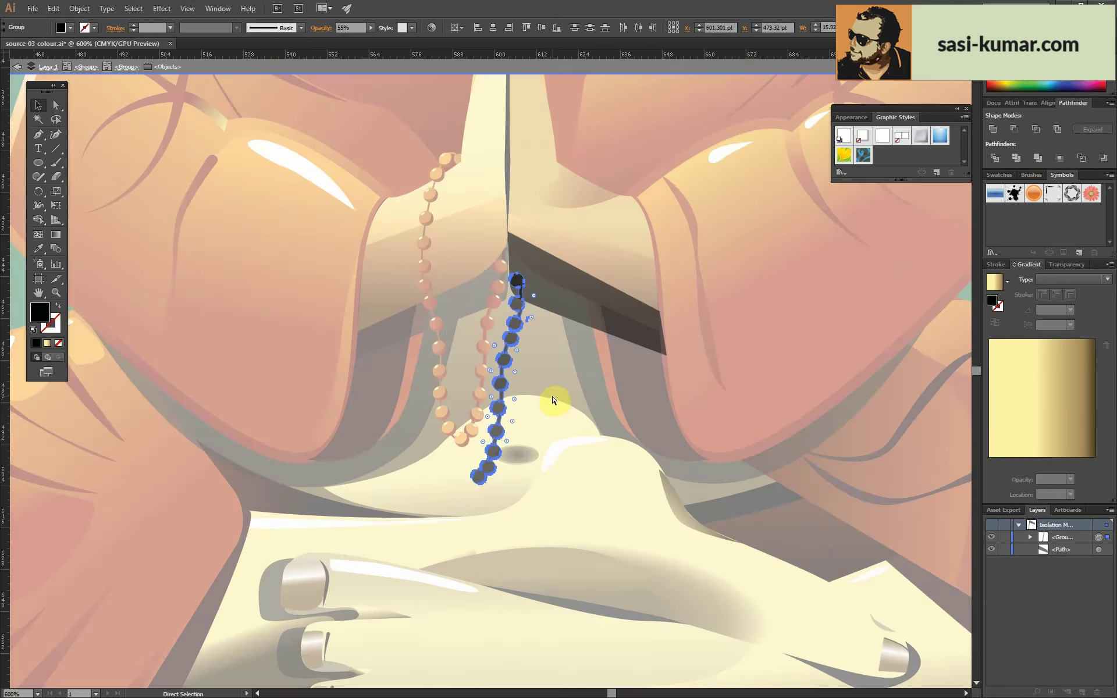
# - Simplify the dark strand's path with Object > Path > Simplify
pyautogui.hotkey('ctrl', '+')
pyautogui.hotkey('ctrl', '+')
pyautogui.click(79, 8)
pyautogui.click(268, 326)
pyautogui.click(826, 250)
pyautogui.hotkey('ctrl', '-')
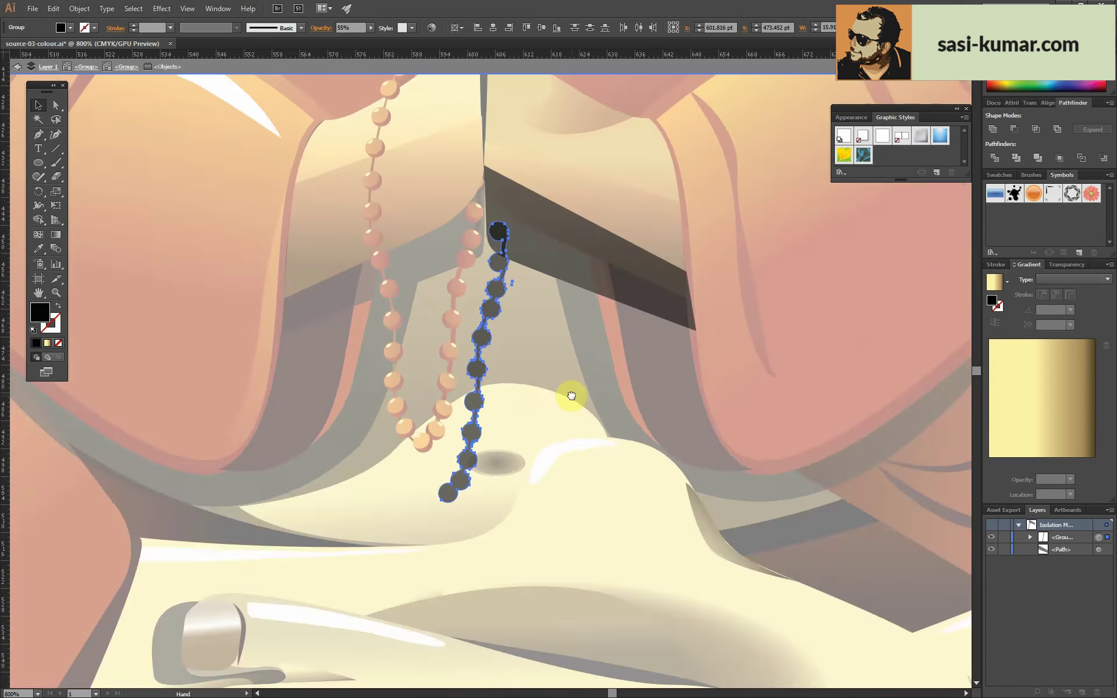
pyautogui.scroll(5, 572, 396)
# - Pen-cut the dark strand's top bead along its edge and refine its outline
pyautogui.press('p')
pyautogui.click(419, 391)
pyautogui.moveTo(478, 437); pyautogui.dragTo(535, 468)
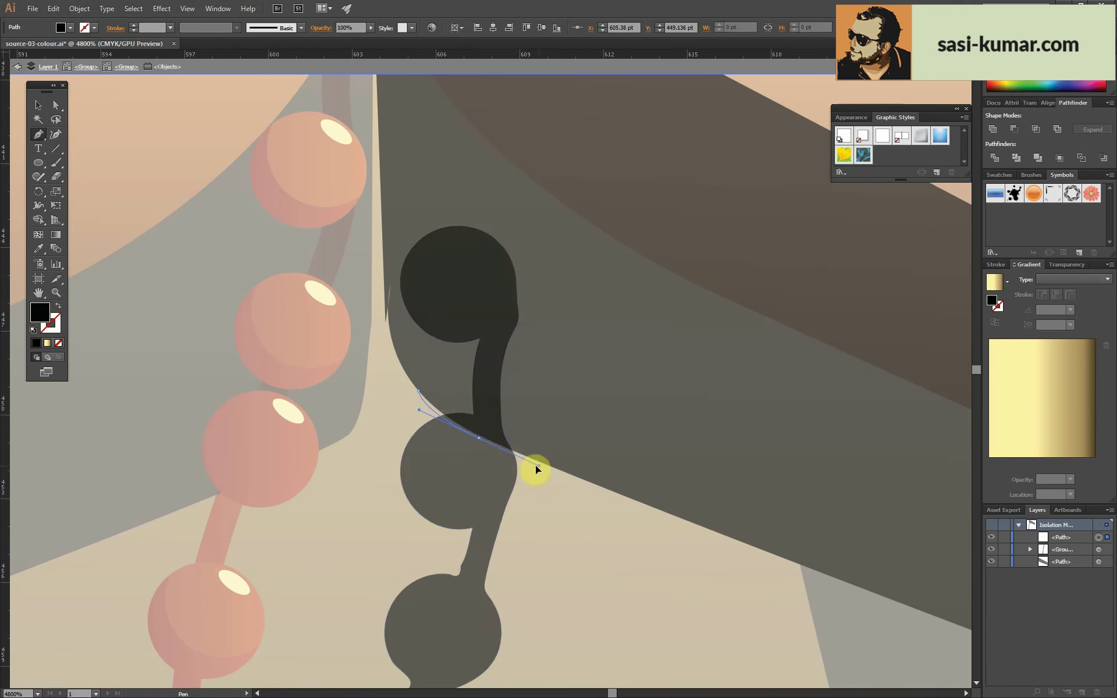
pyautogui.click(55, 329)
pyautogui.hotkey('ctrl', 'a')
pyautogui.scroll(3, 578, 540)
pyautogui.press('a')
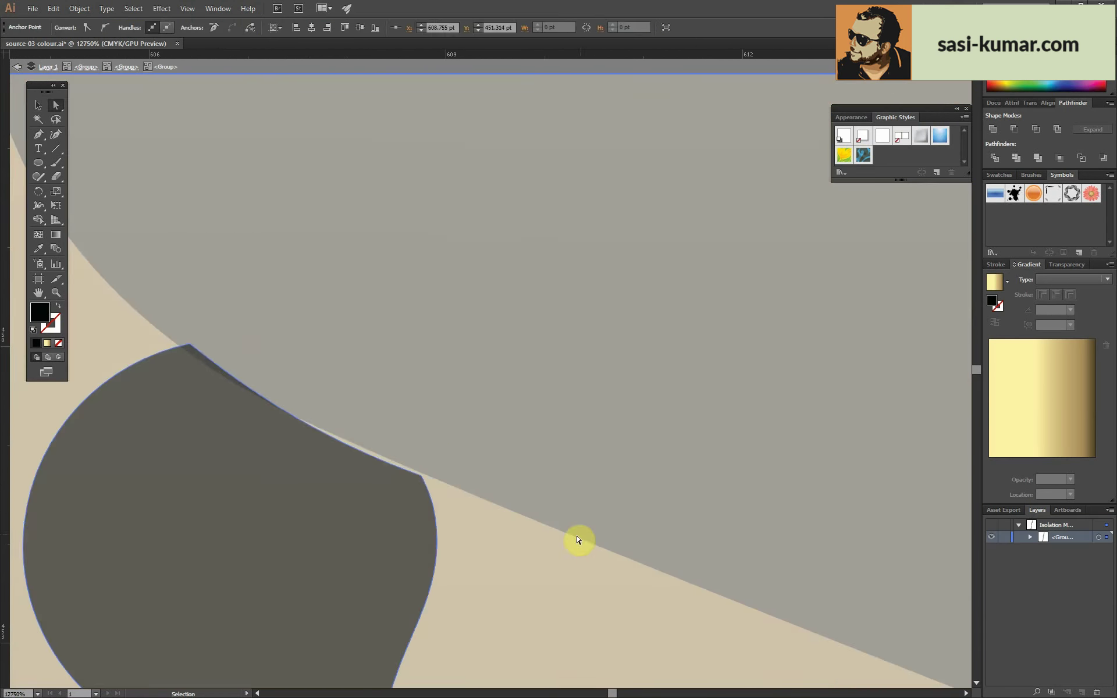
pyautogui.moveTo(200, 343); pyautogui.dragTo(339, 473)
pyautogui.press('Escape')
# - Simplify the left bead string group's path and confirm it
pyautogui.hotkey('ctrl', '0')
pyautogui.scroll(3, 757, 607)
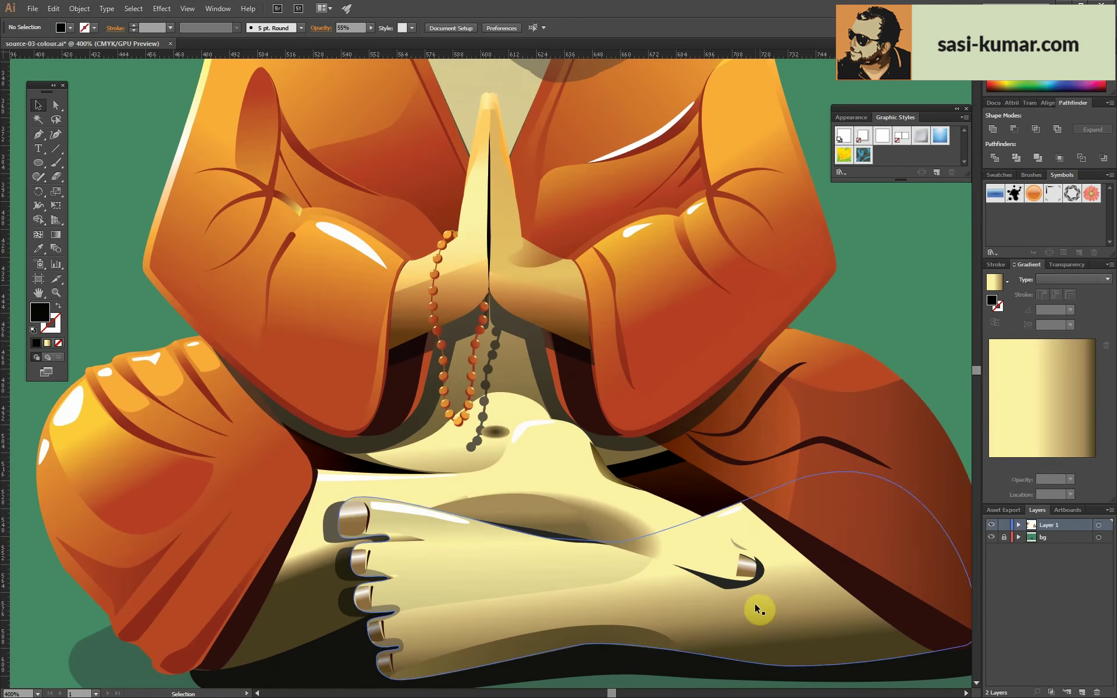
pyautogui.hotkey('ctrl', '0')
pyautogui.click(446, 402)
pyautogui.scroll(3, 628, 79)
pyautogui.click(79, 8)
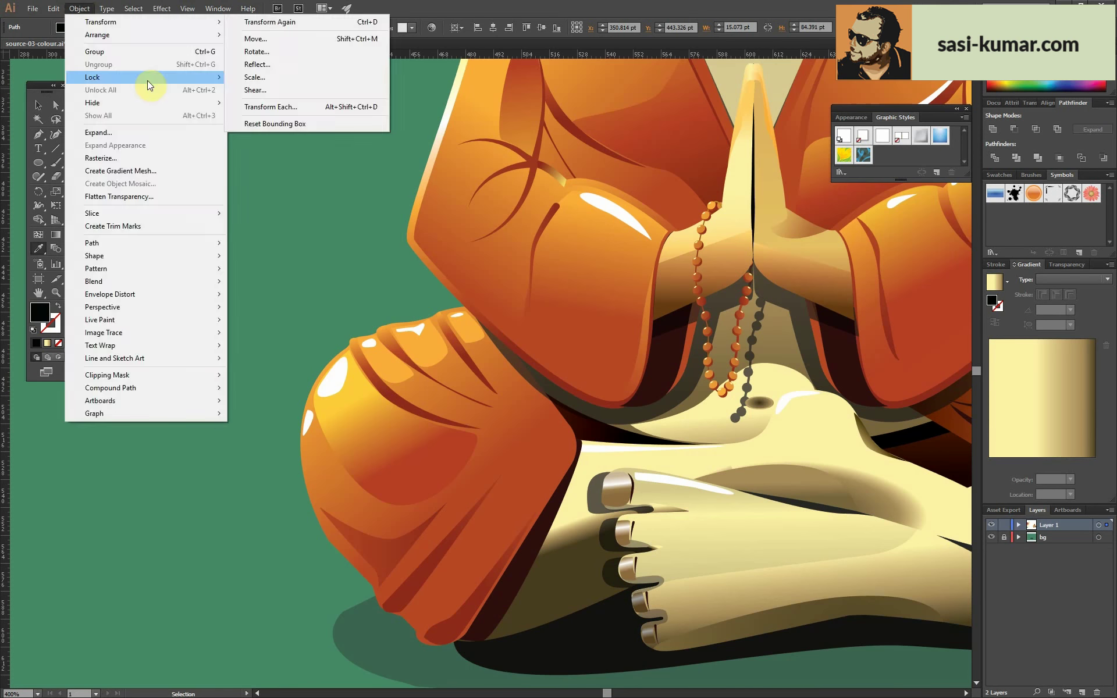
pyautogui.click(303, 326)
pyautogui.press('Return')
# - Isolate the dark shadow strand inside the hands group and add a short line with swapped fill and stroke
pyautogui.doubleClick(162, 219)
pyautogui.scroll(2, 629, 451)
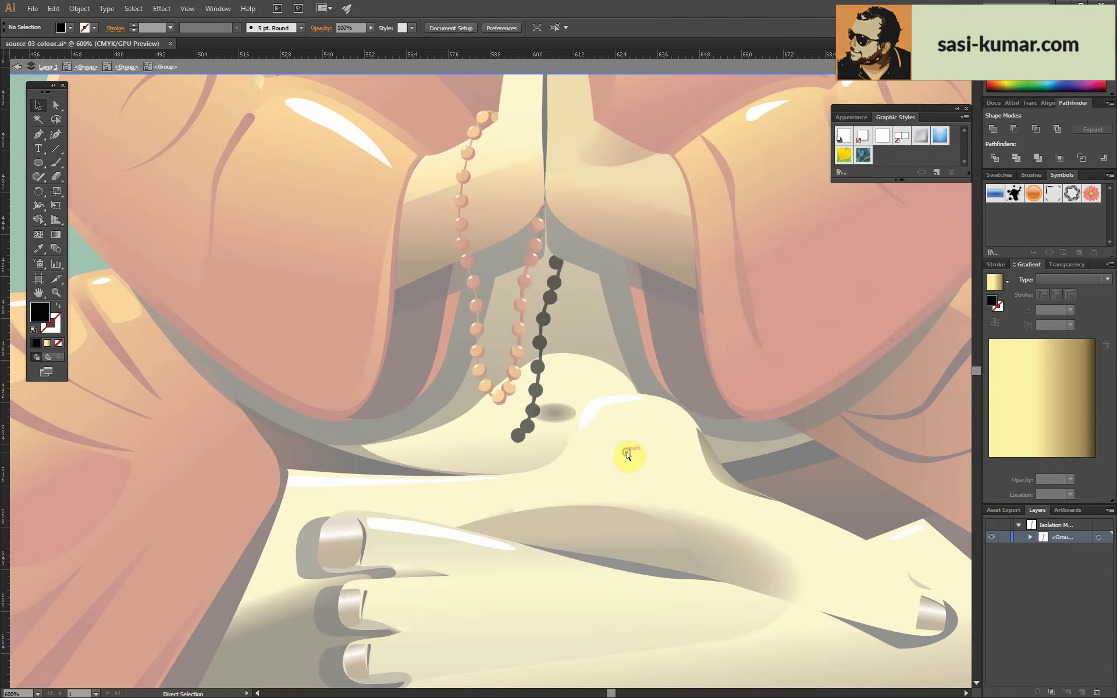
pyautogui.click(481, 261)
pyautogui.doubleClick(496, 295)
pyautogui.scroll(2, 535, 474)
pyautogui.scroll(-2, 588, 509)
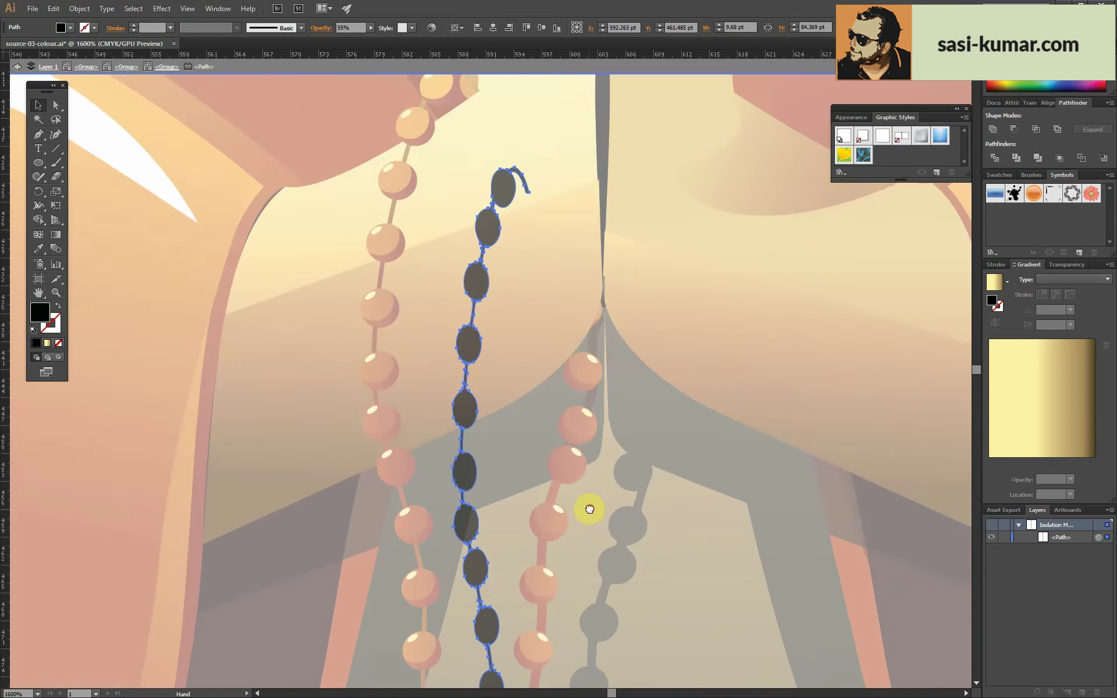
pyautogui.scroll(3, 541, 296)
pyautogui.scroll(3, 506, 483)
pyautogui.moveTo(654, 328); pyautogui.dragTo(315, 452)
pyautogui.click(56, 311)
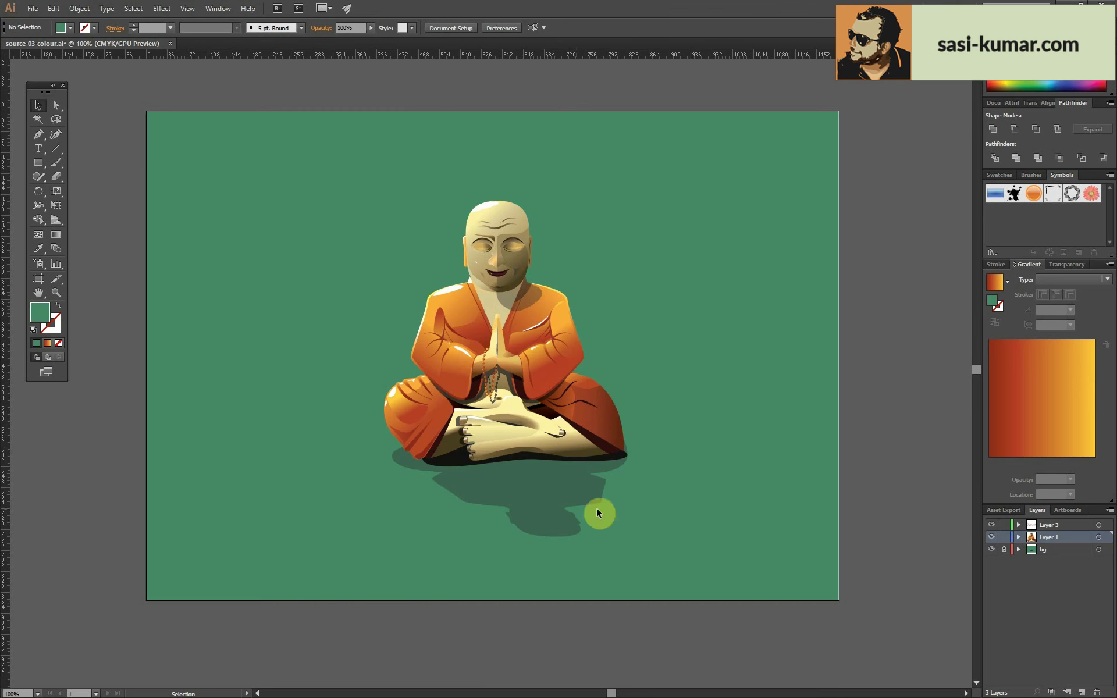
# - Deselect to view the finished monk, then pan down to the 'Thank you for watching' end-card text
pyautogui.click(511, 283)
pyautogui.click(879, 314)
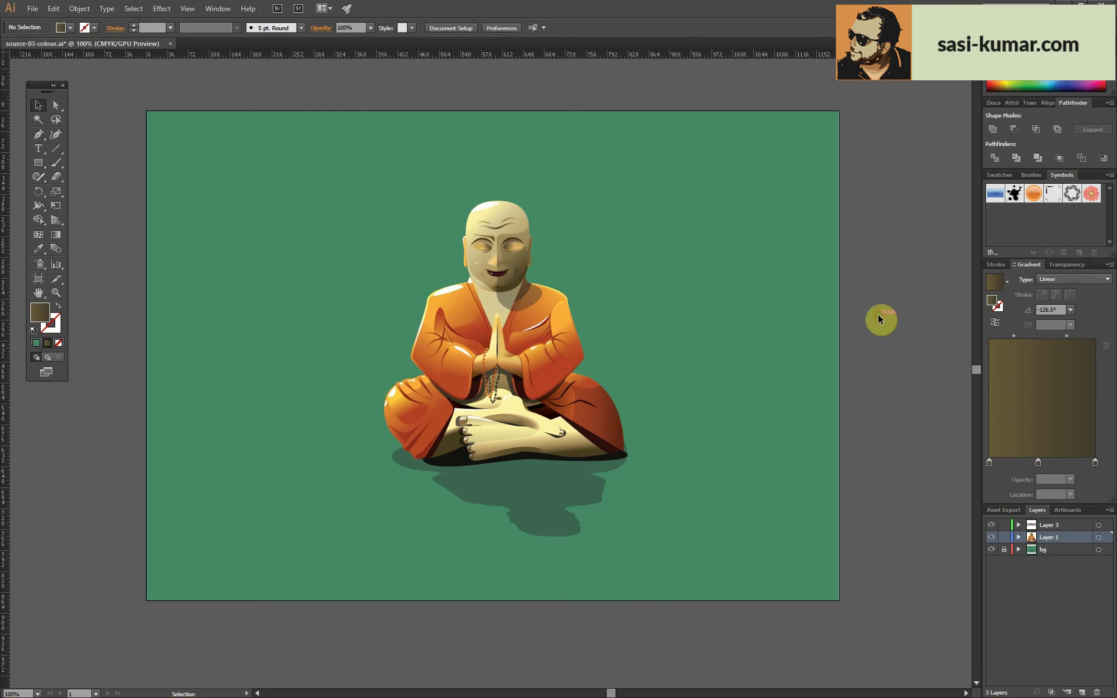
pyautogui.moveTo(538, 562); pyautogui.dragTo(540, 291)
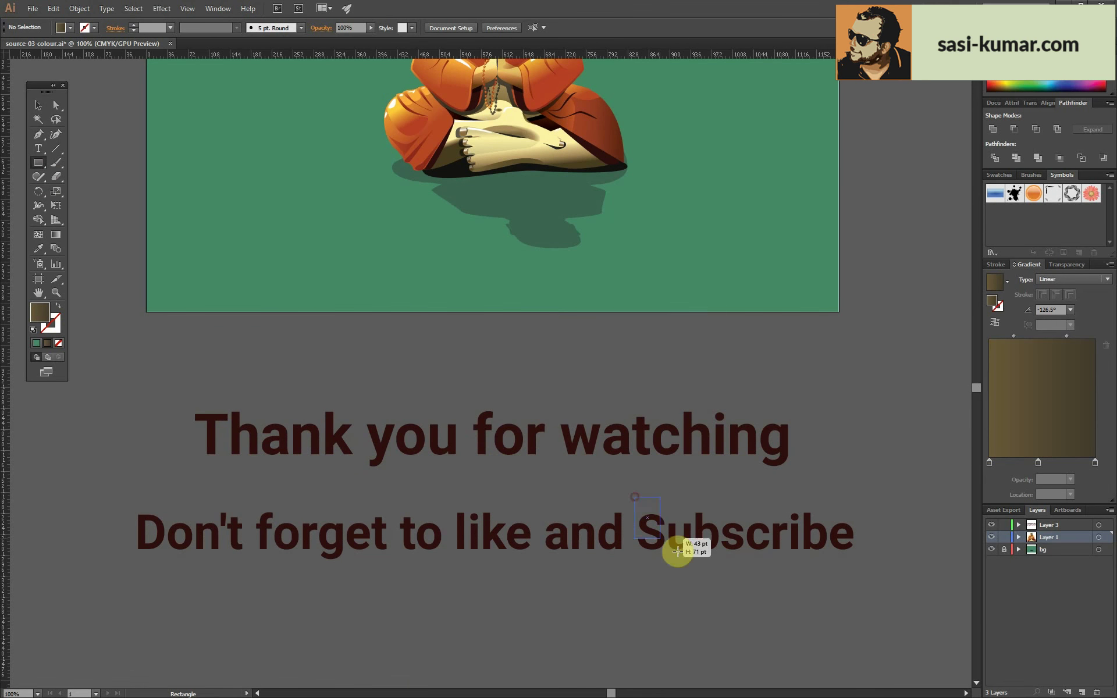
# - Draw a rectangle over 'Subscribe', fill it with the sampled background green, and pan back up
pyautogui.moveTo(678, 550); pyautogui.dragTo(883, 572)
pyautogui.press('i')
pyautogui.click(809, 266)
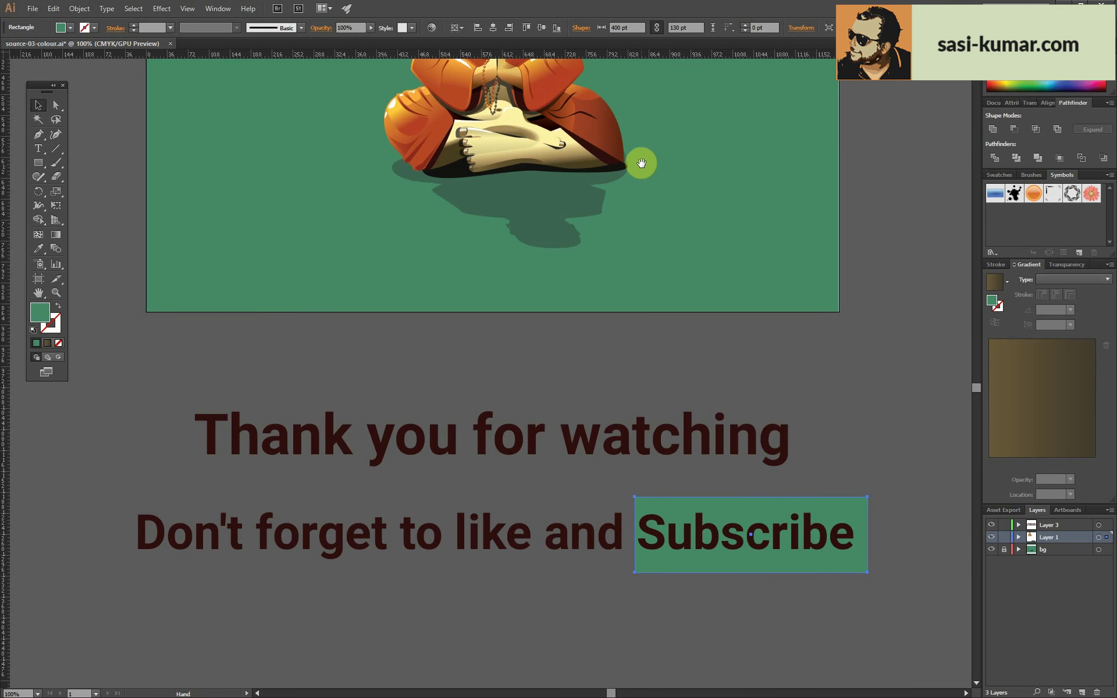
pyautogui.moveTo(640, 163); pyautogui.dragTo(661, 369)
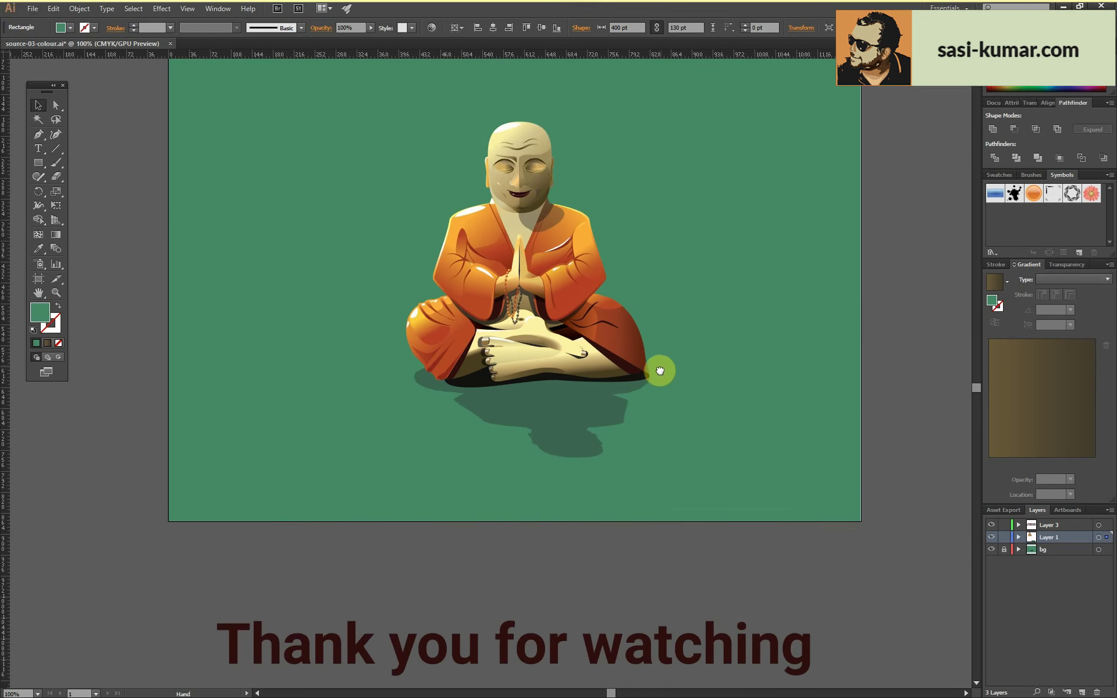